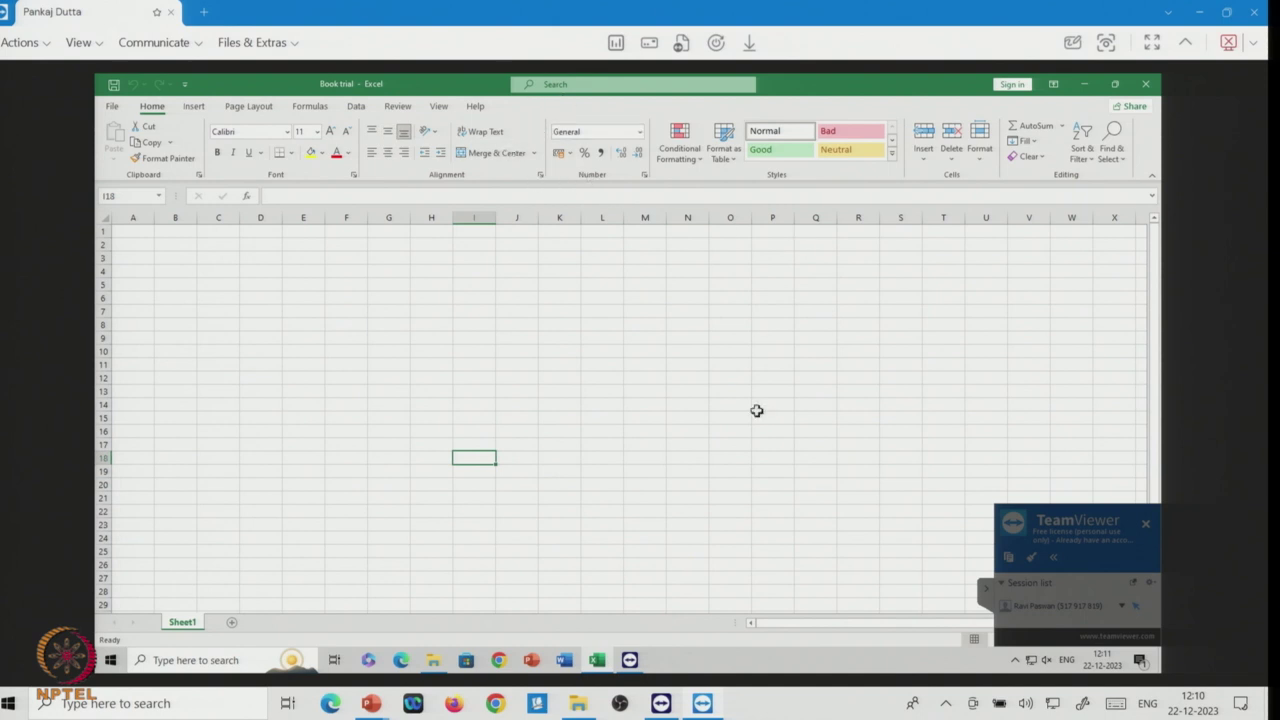
left_click(1082, 88)
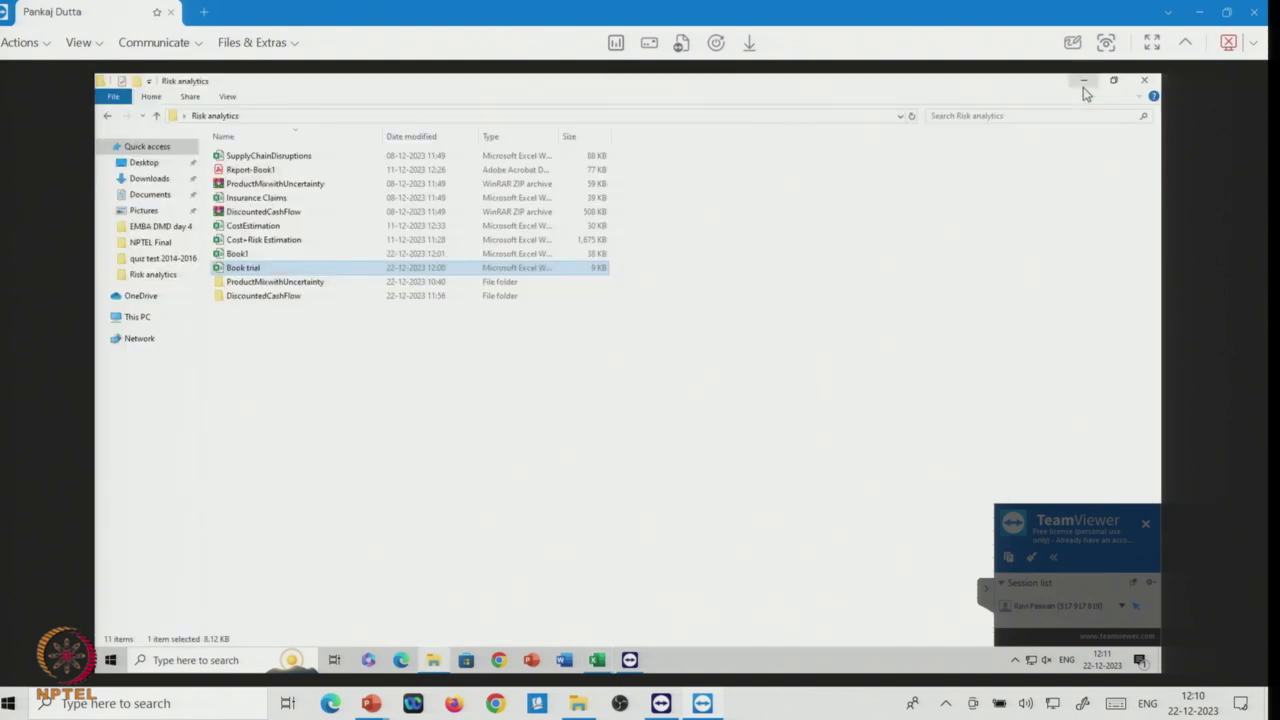
left_click(1083, 87)
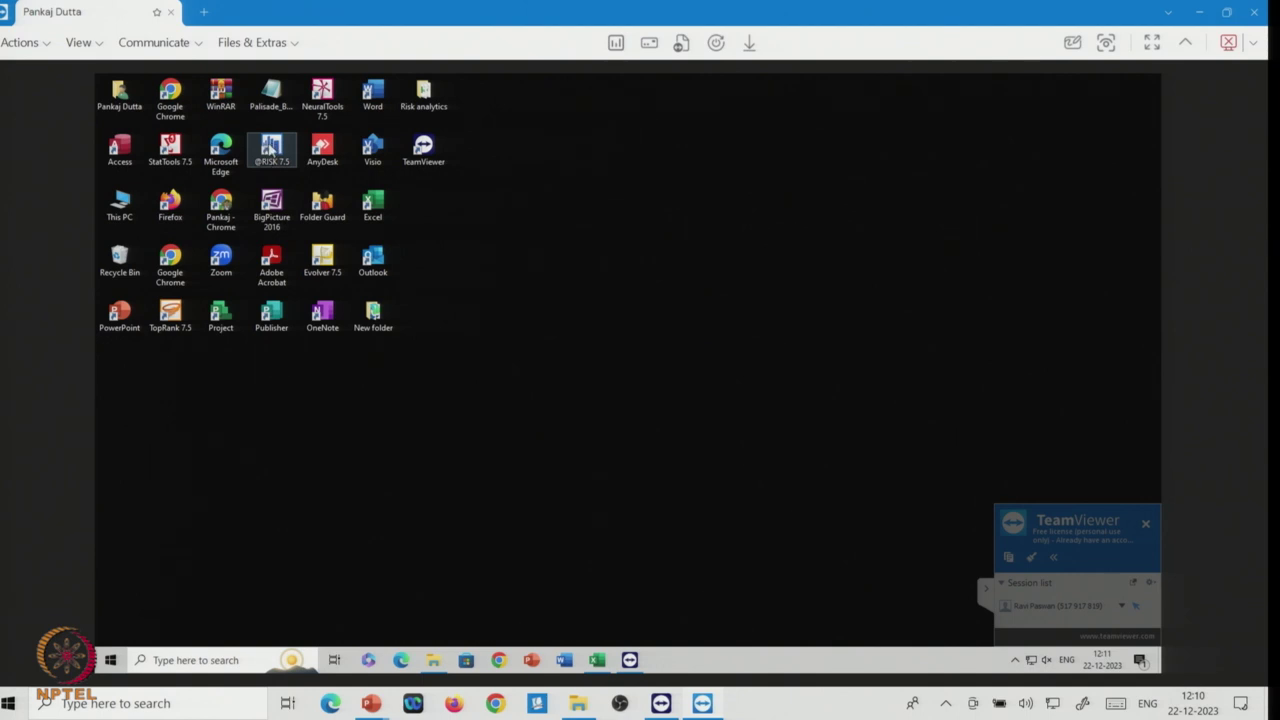
double_click(268, 150)
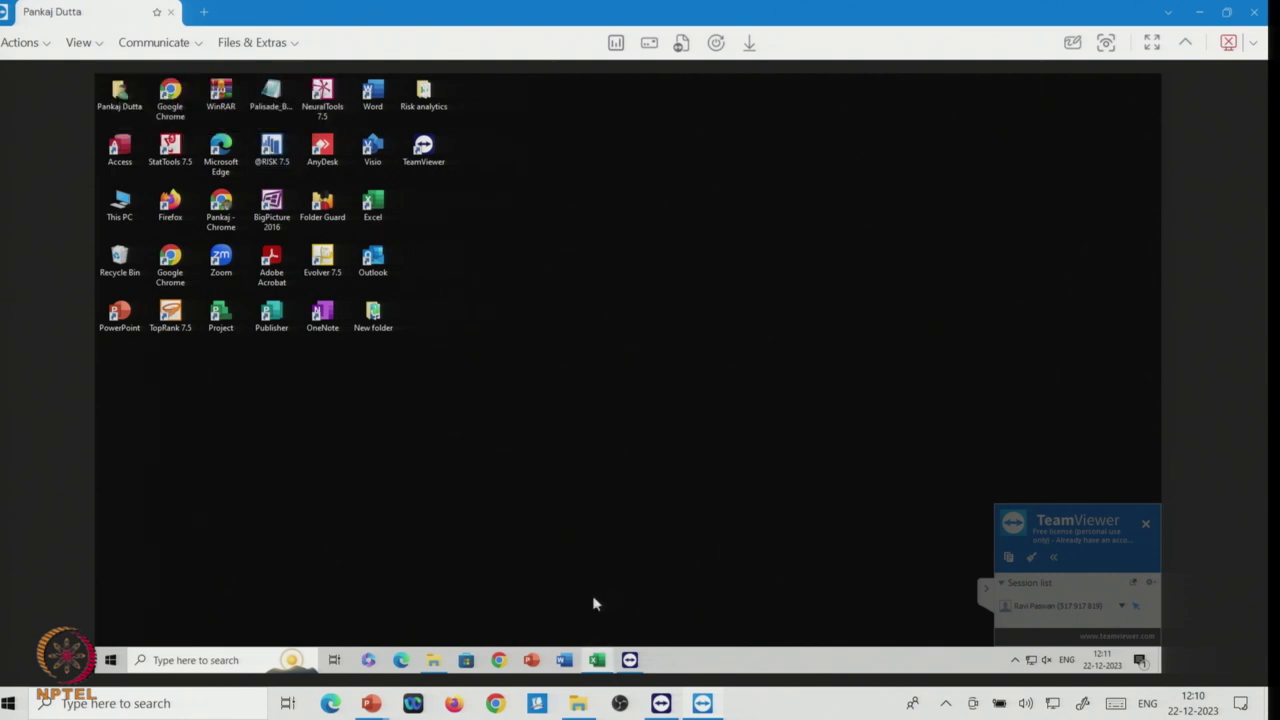
left_click(597, 660)
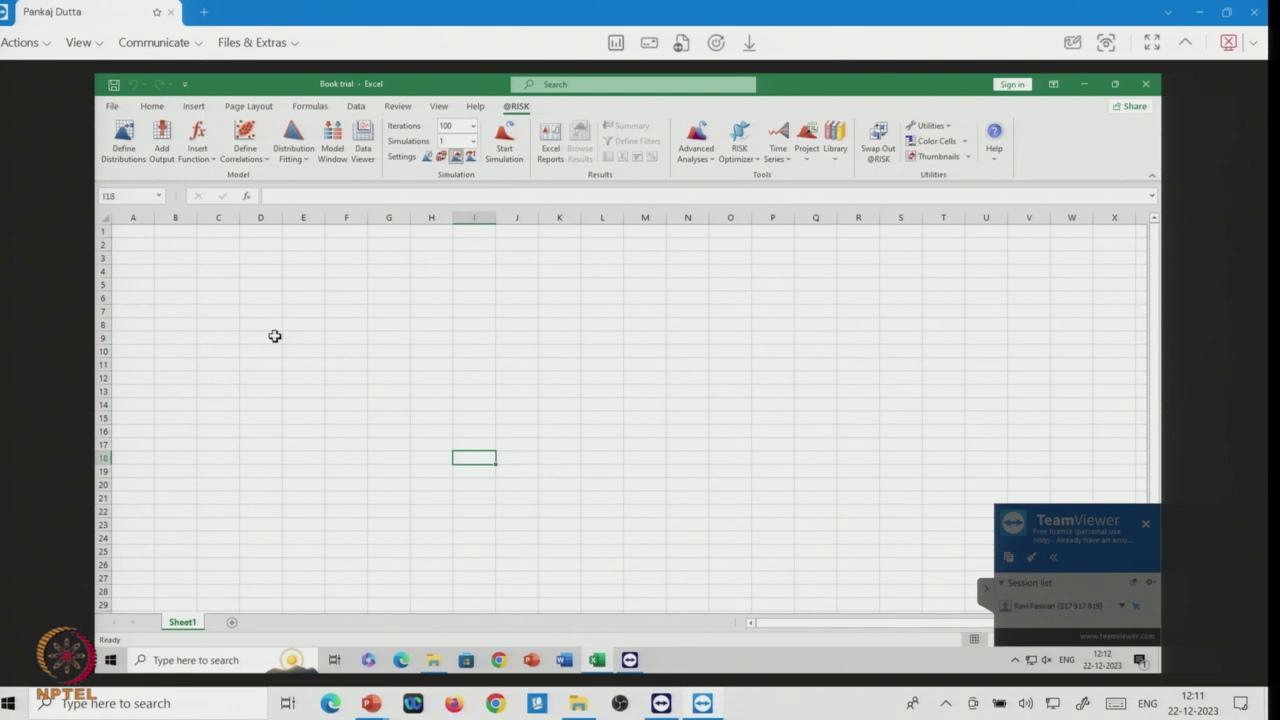
Enter the label Cost in E6 with 200 in F6, and Revenue in E7 with 300 in F7.
left_click(310, 300)
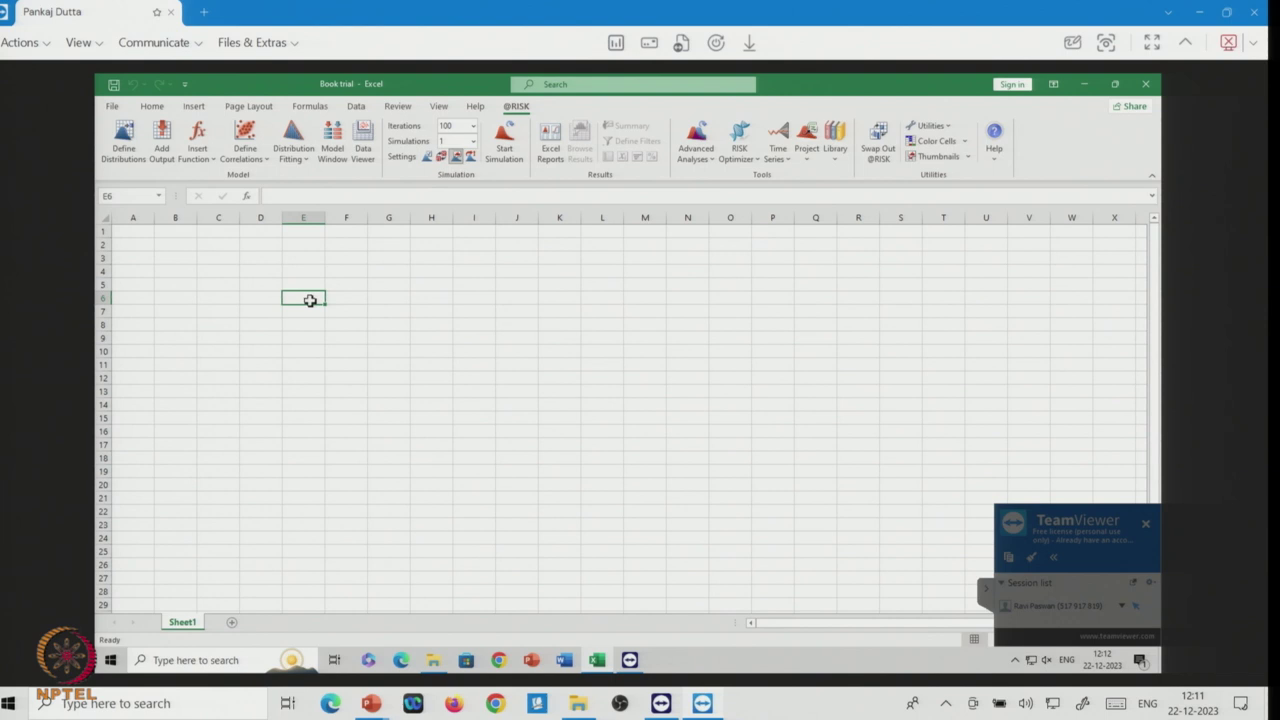
type("Cost")
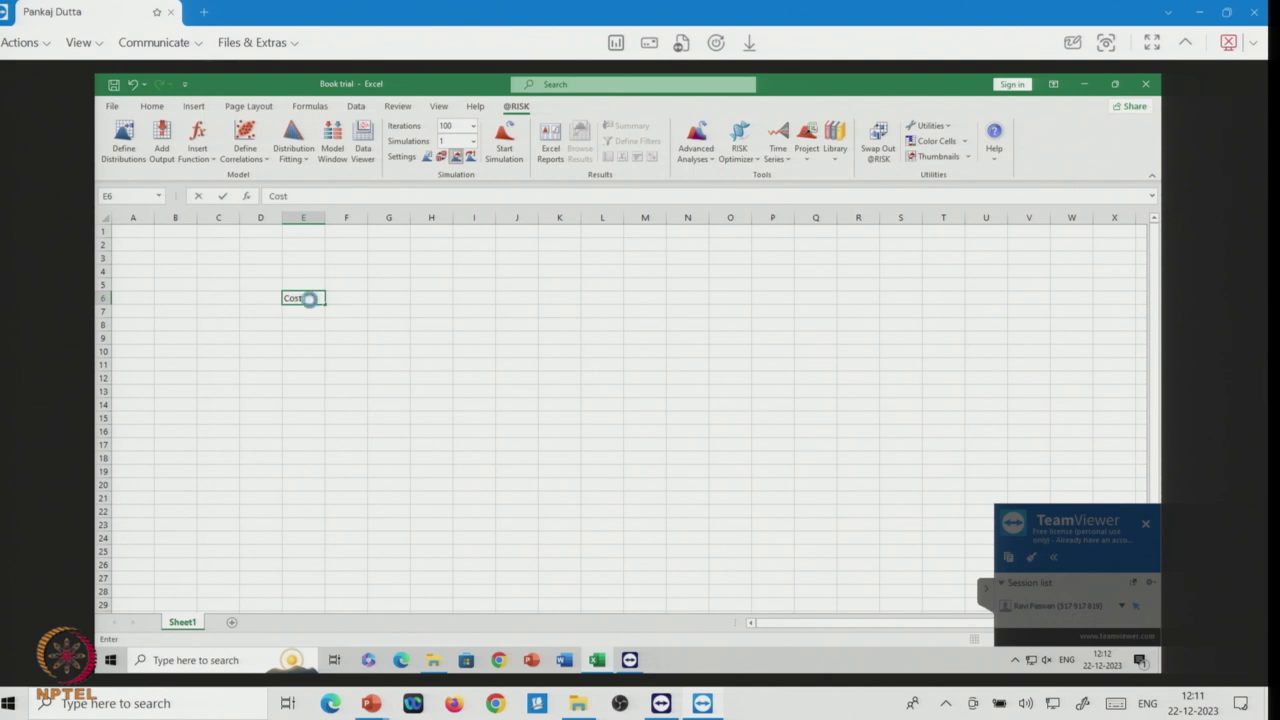
key("Tab")
type("200")
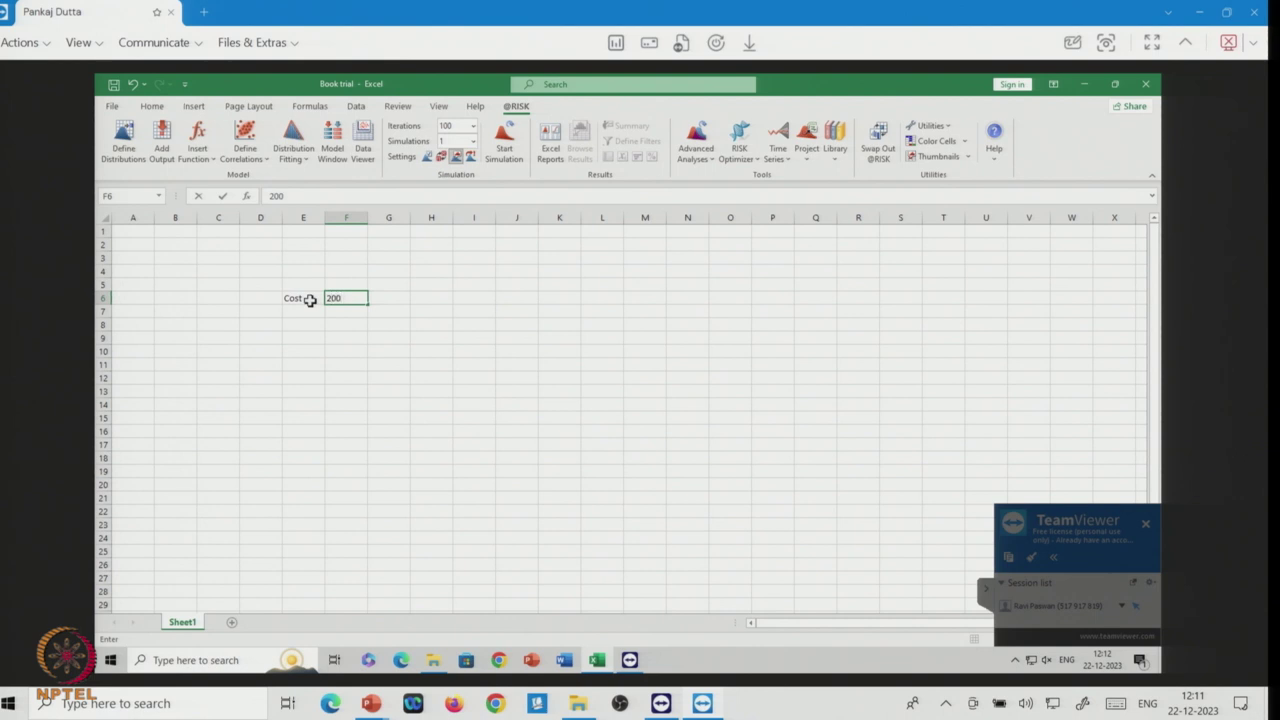
key("Return")
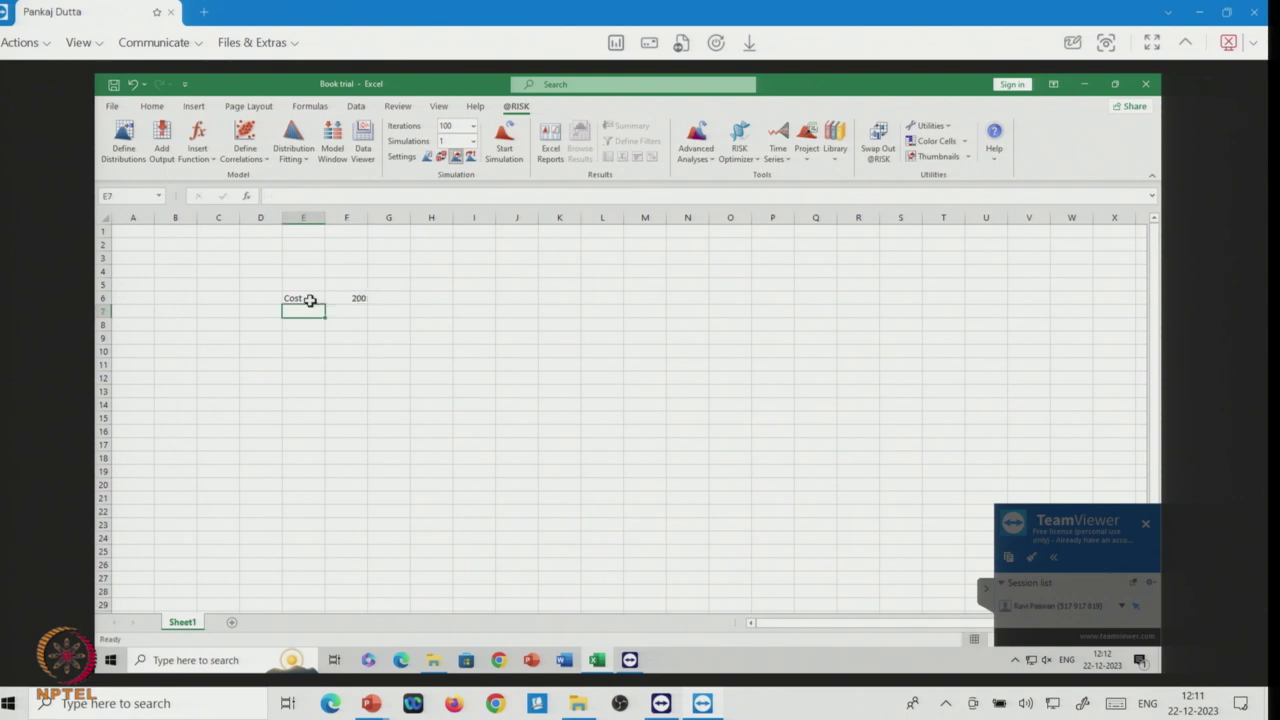
type("Revenue")
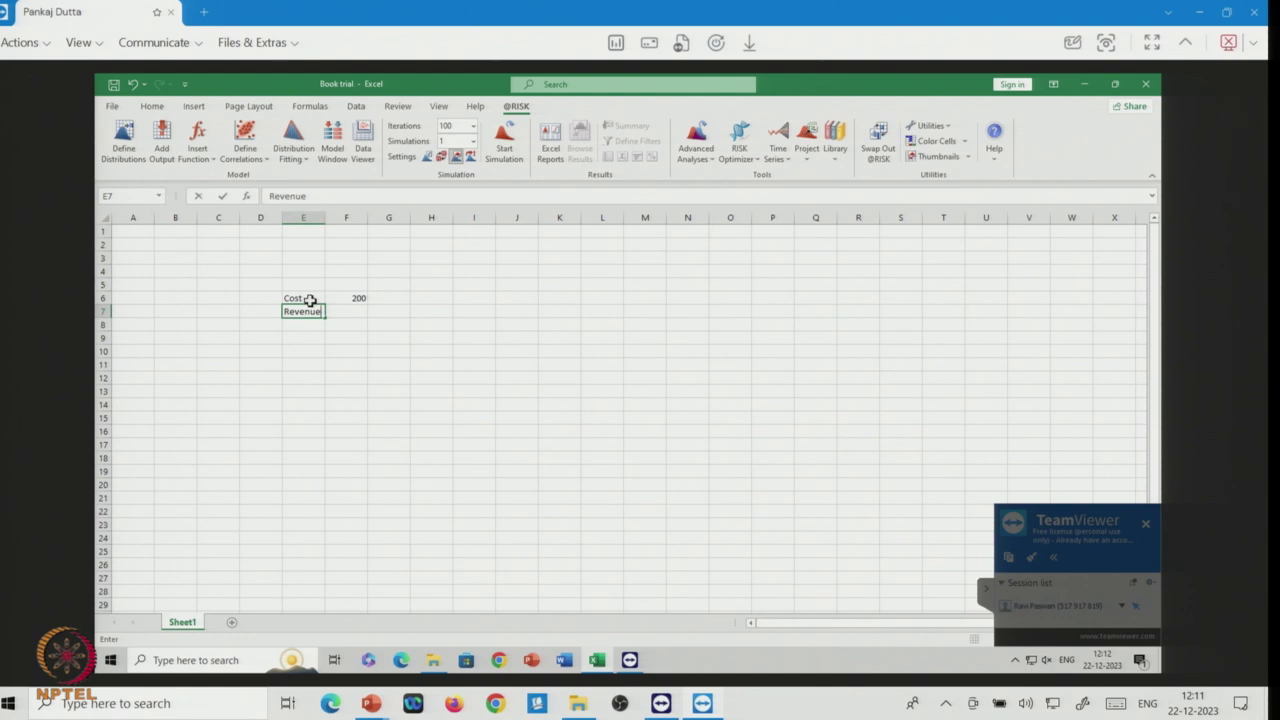
key("Tab")
type("3")
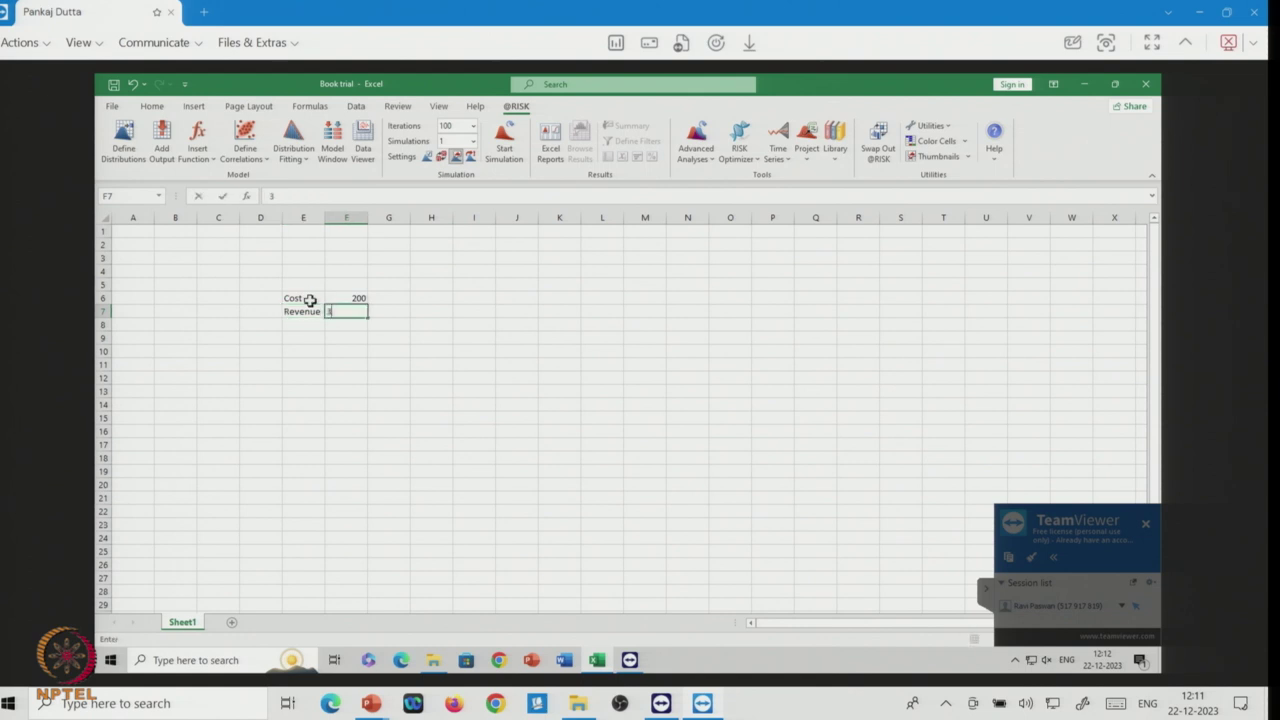
type("00")
key("Return")
Add the label Profit in E8 and calculate revenue minus cost in F8 with the formula =F7-F6.
type("Profit")
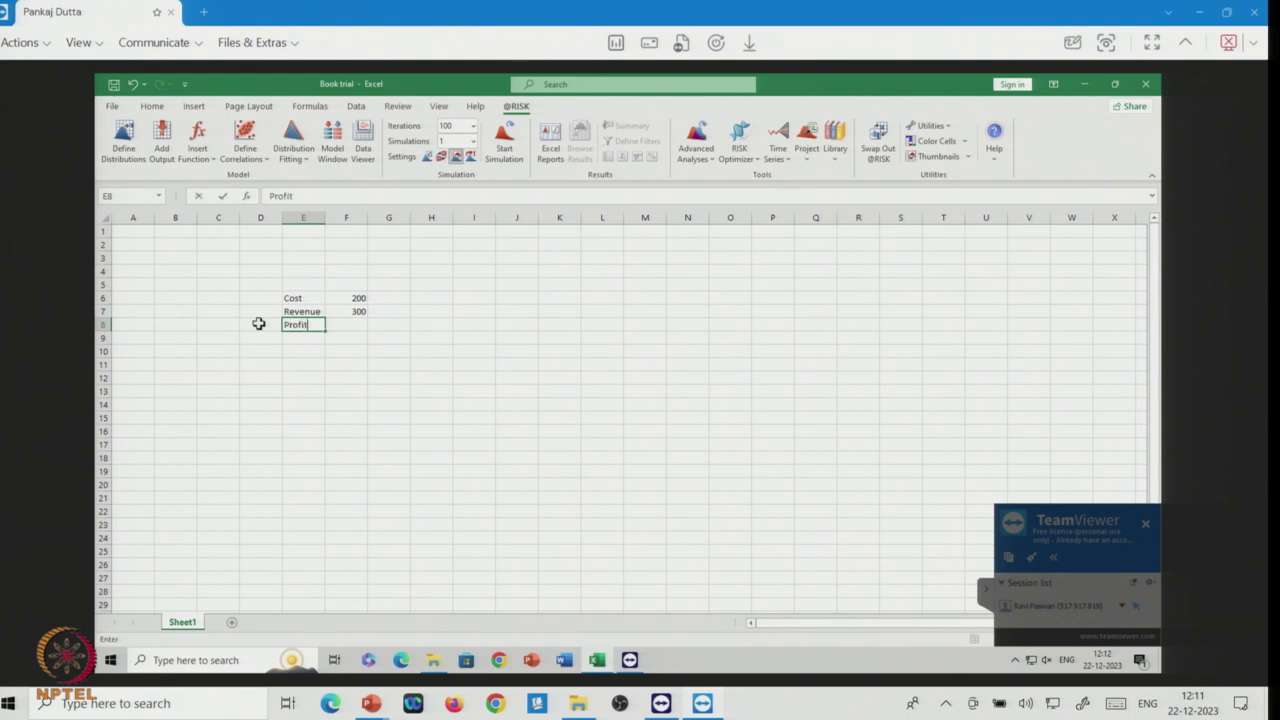
key("Return")
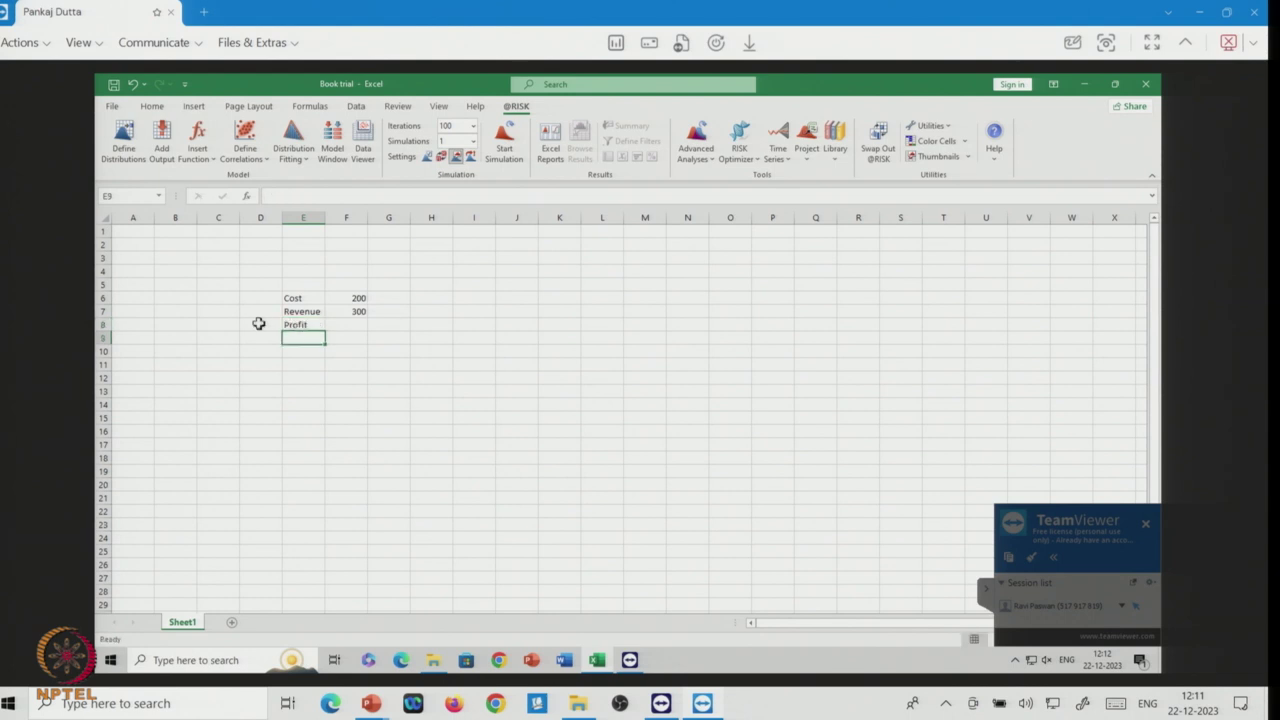
left_click(344, 323)
type("=")
left_click(358, 310)
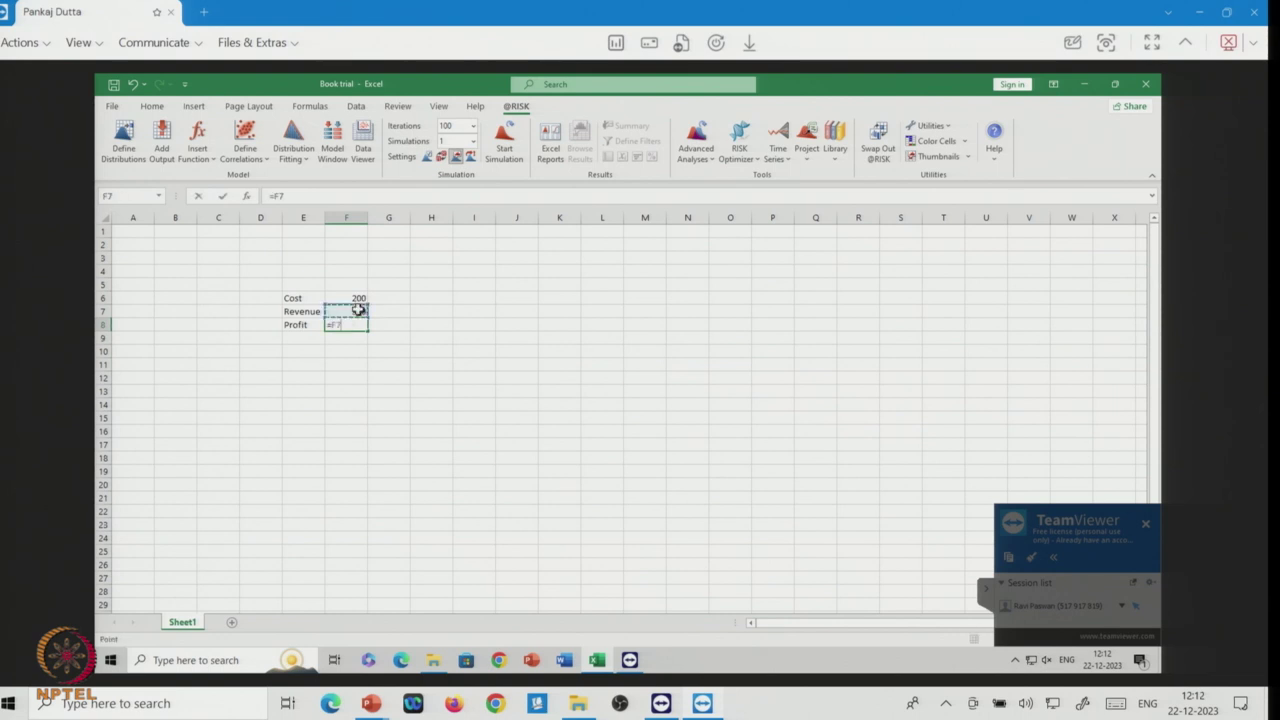
type("-")
left_click(356, 298)
key("Return")
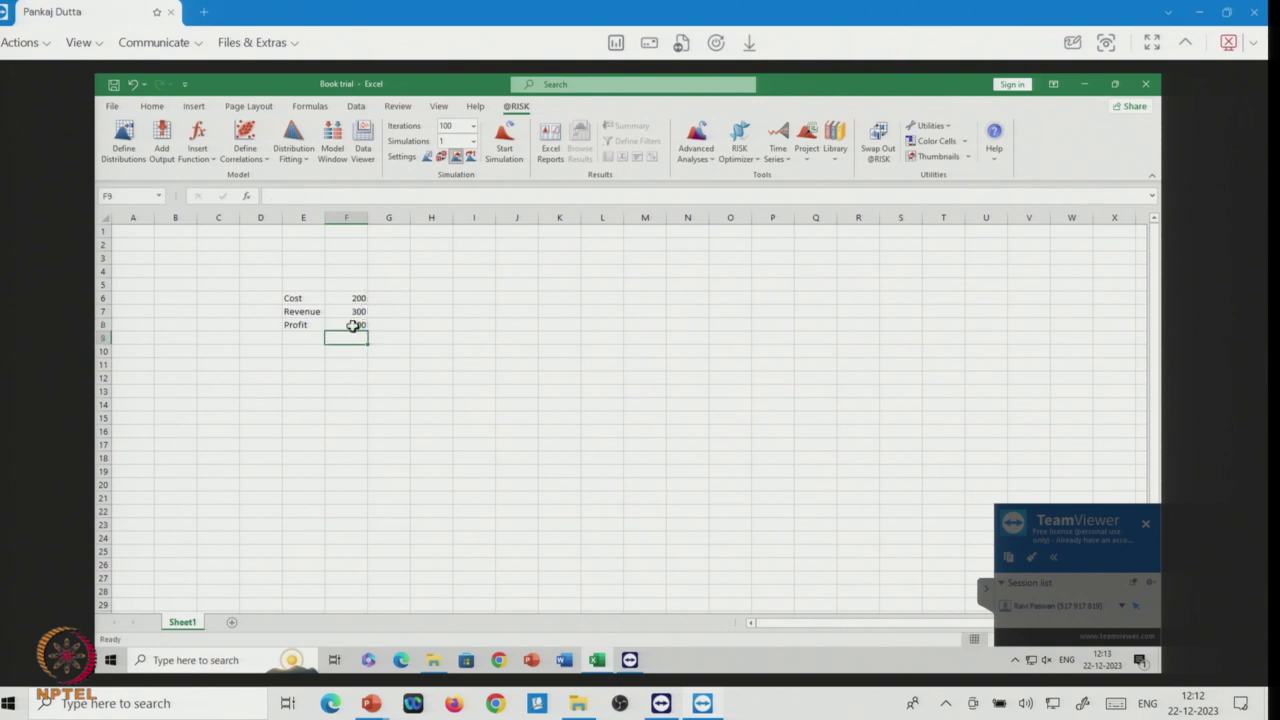
left_click(350, 325)
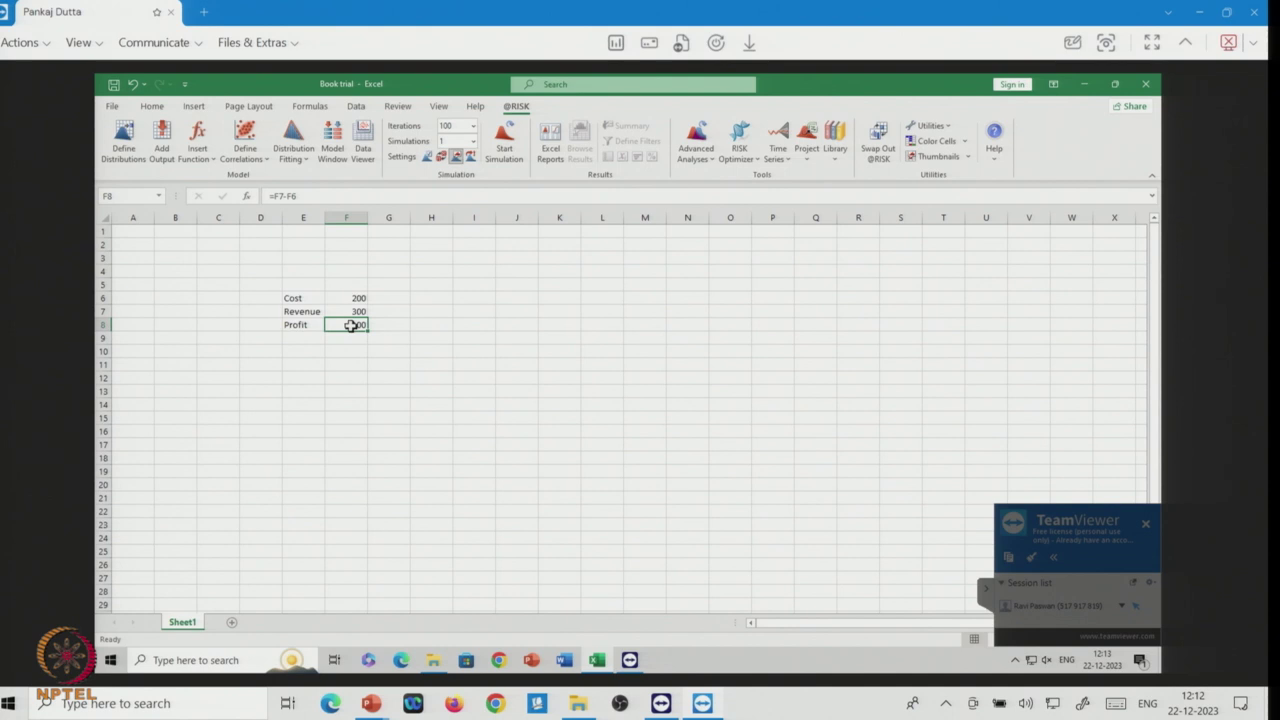
left_click(388, 390)
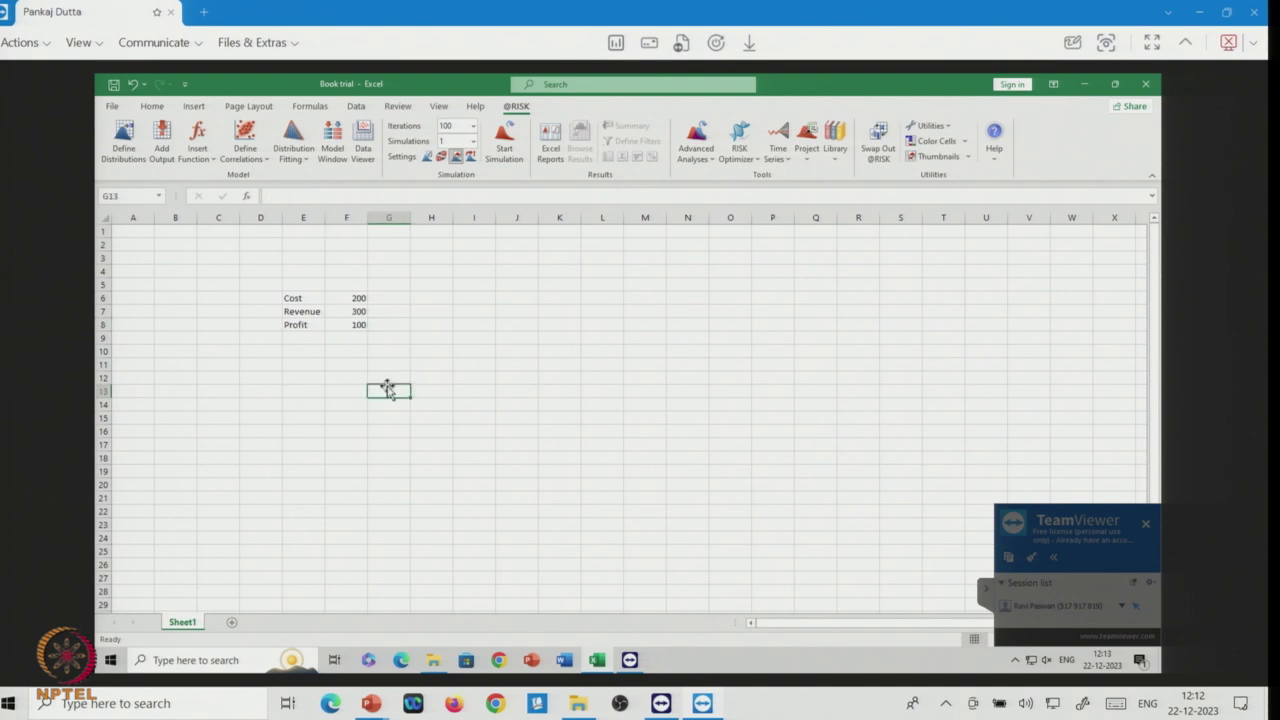
left_click(356, 300)
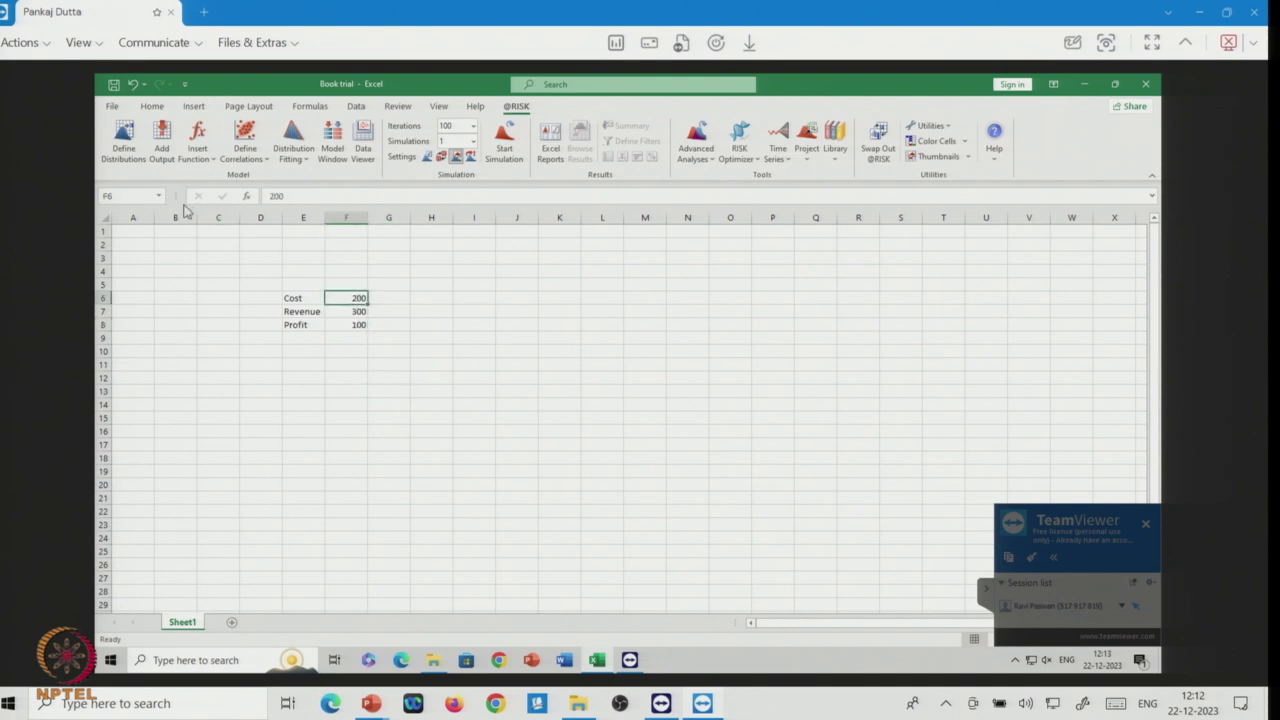
left_click(124, 148)
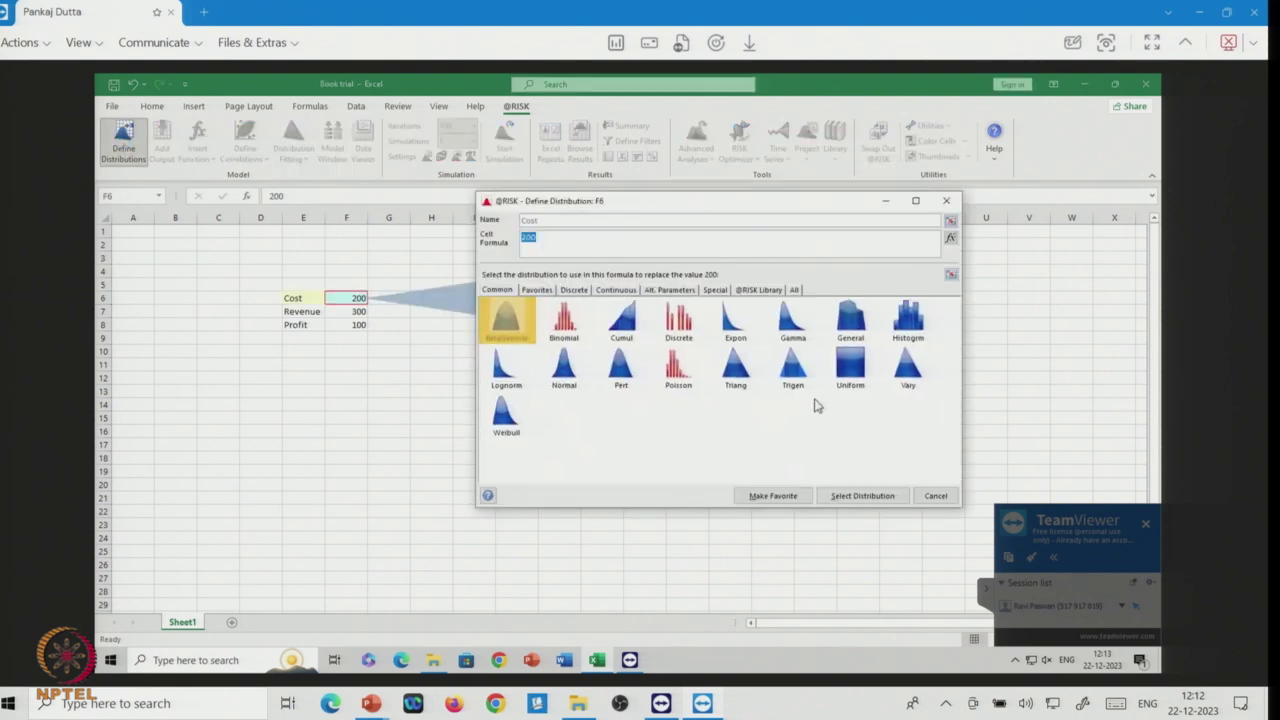
left_click(735, 374)
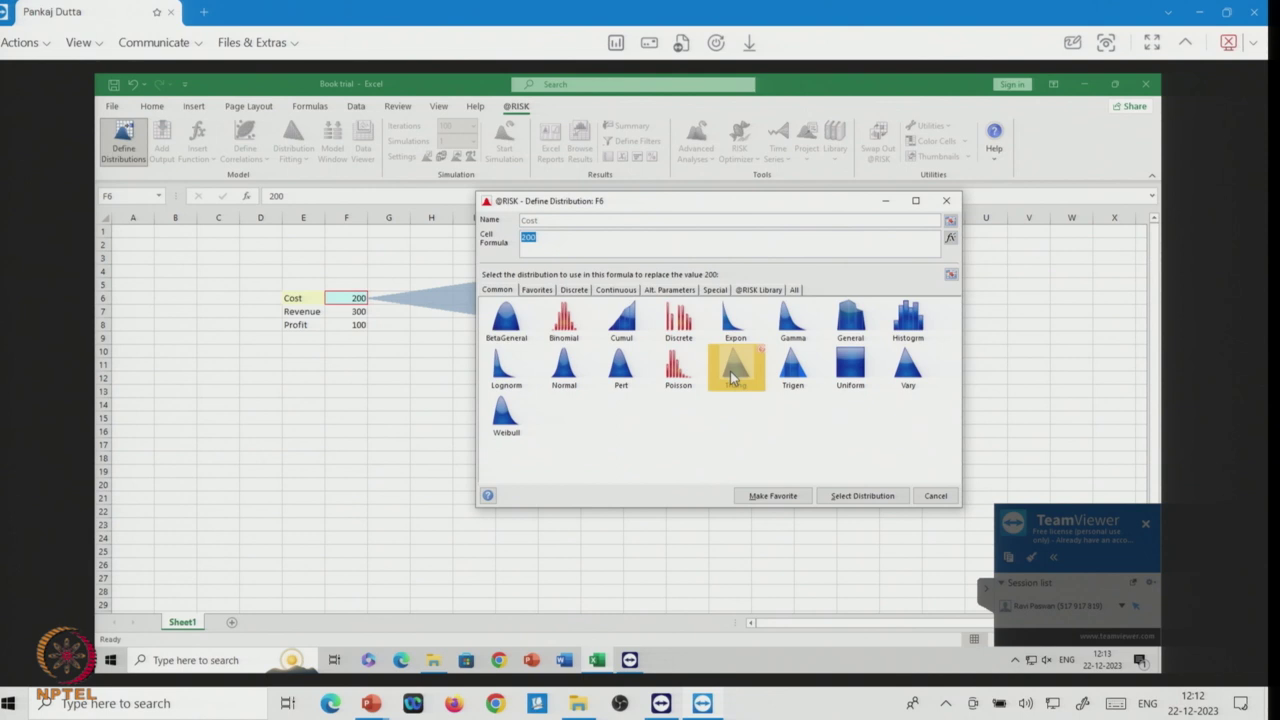
left_click(840, 495)
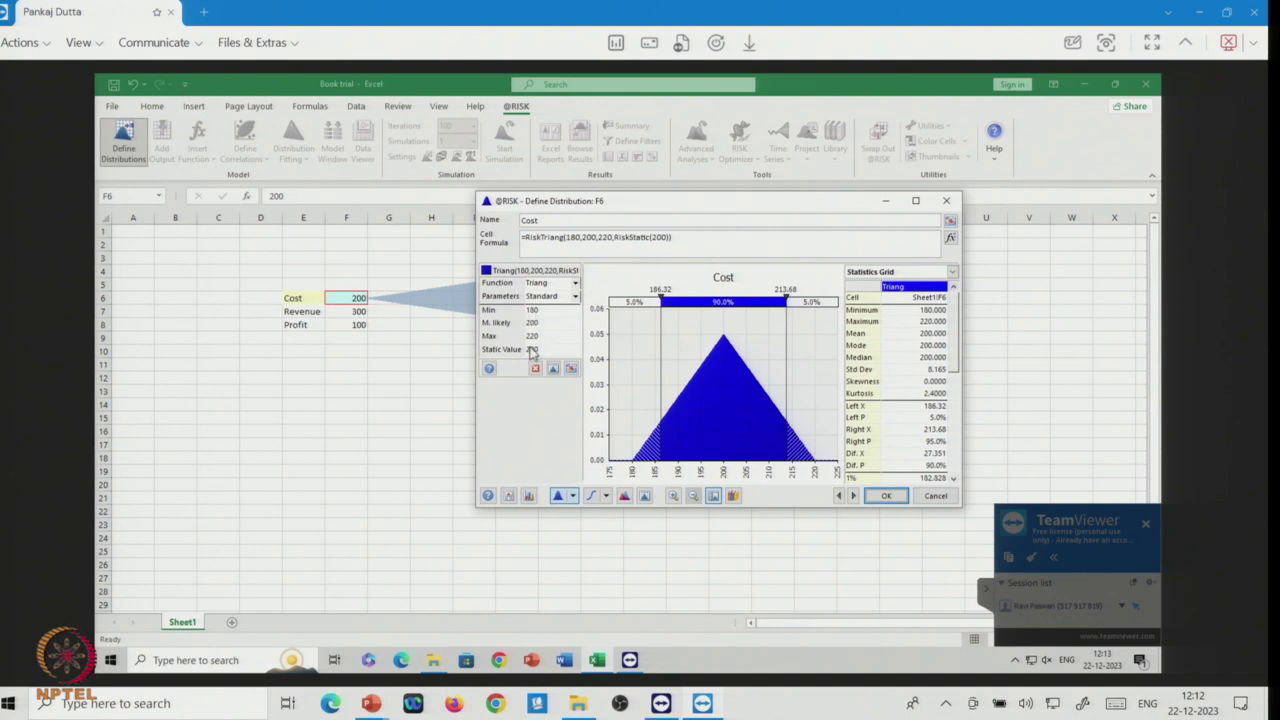
Set the Cost distribution's minimum to 150 and maximum to 250, and apply it to the cell.
left_click(533, 313)
double_click(537, 312)
type("1")
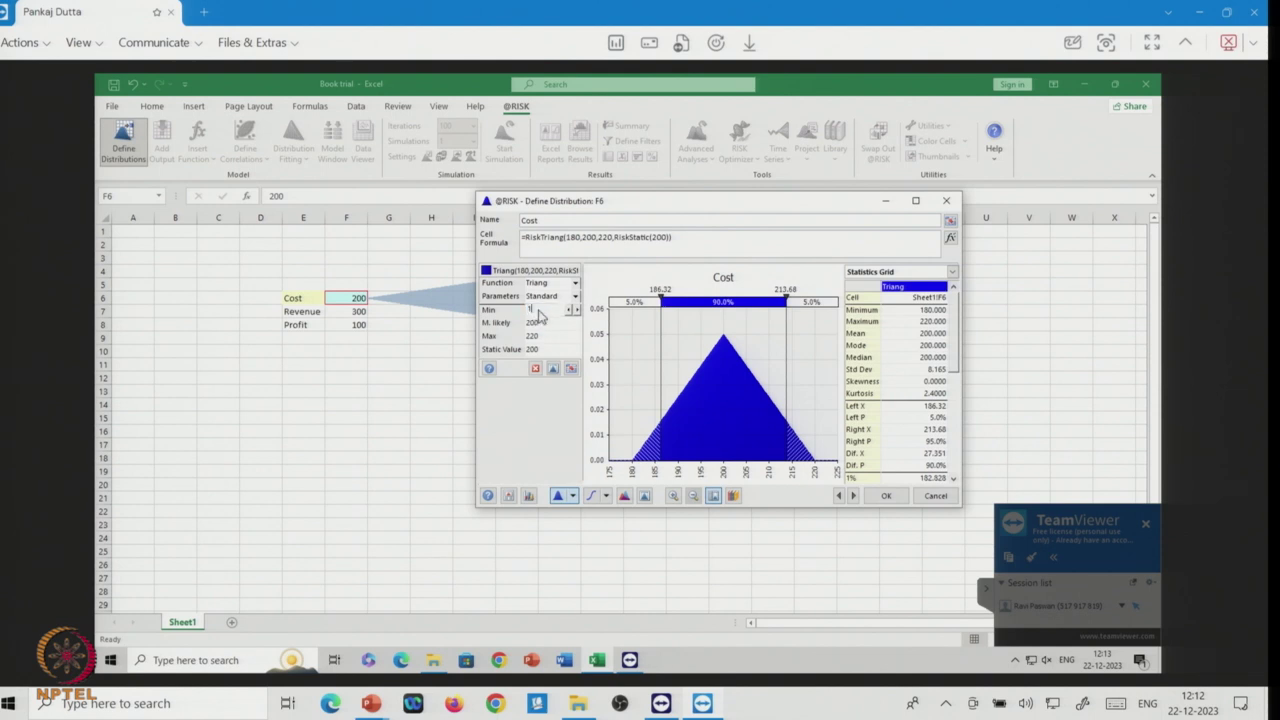
type("50")
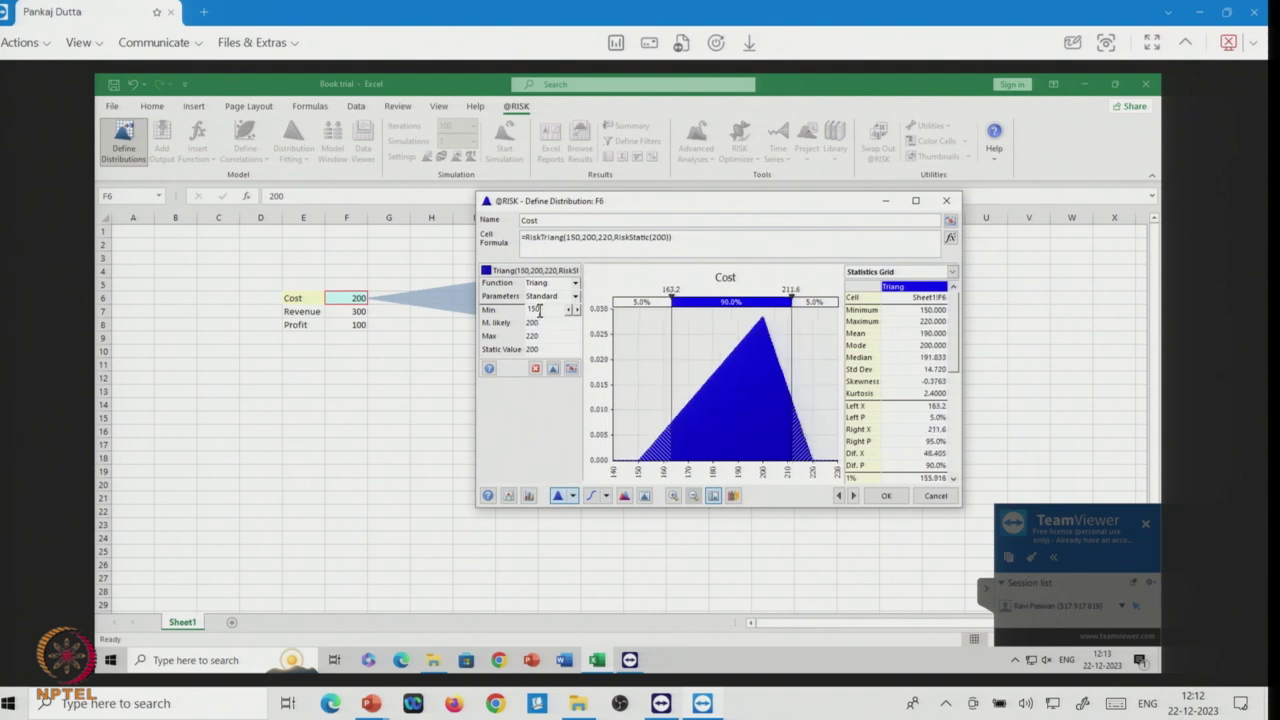
key("Tab")
left_click(534, 337)
key("BackSpace")
type("5")
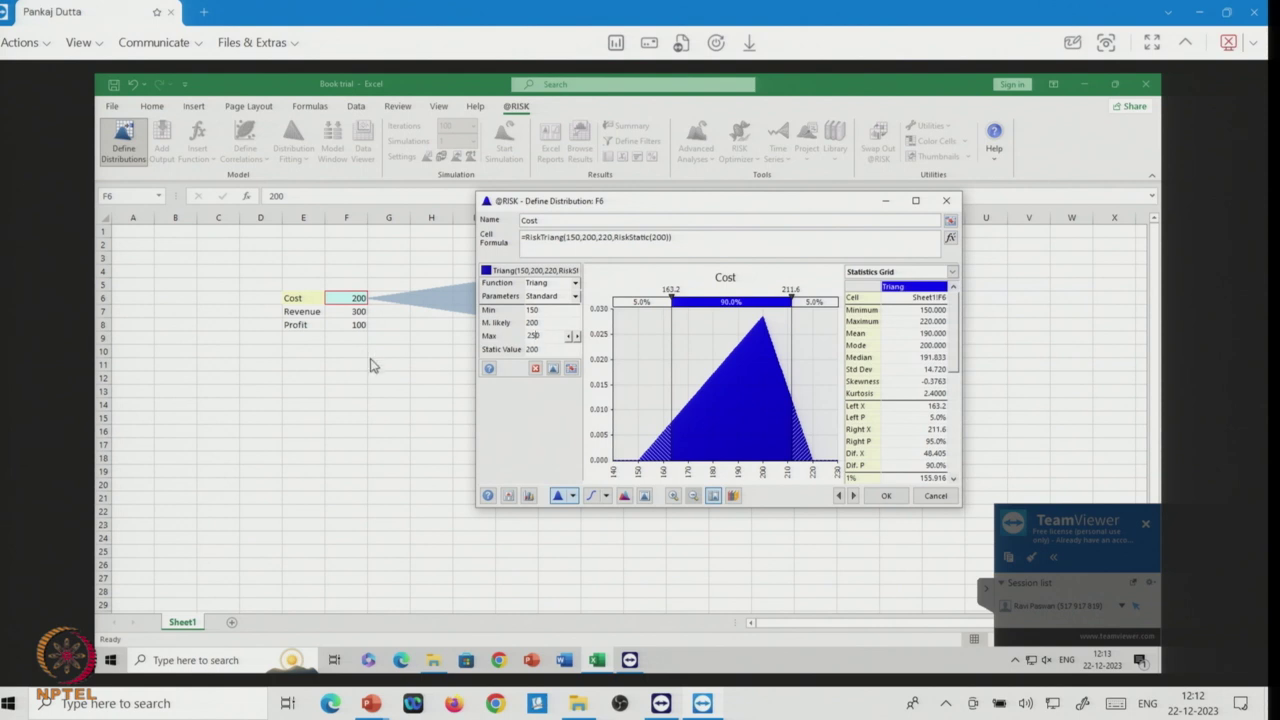
key("Tab")
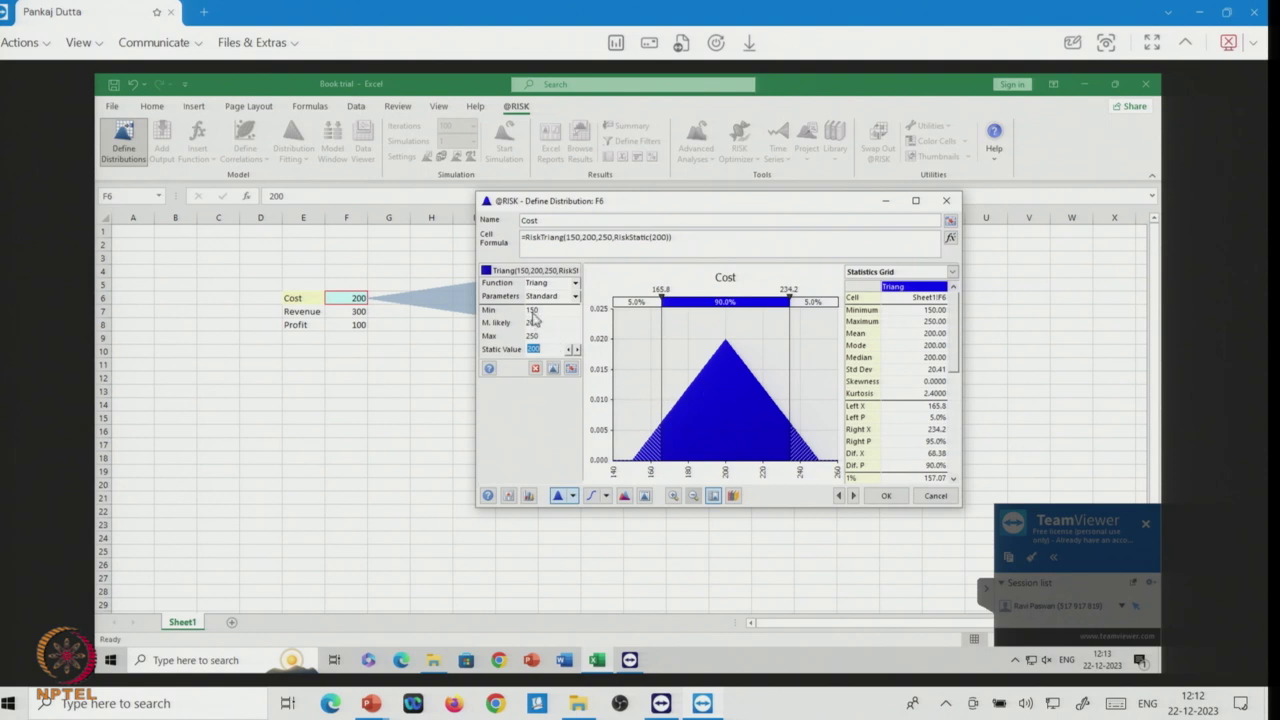
left_click(887, 498)
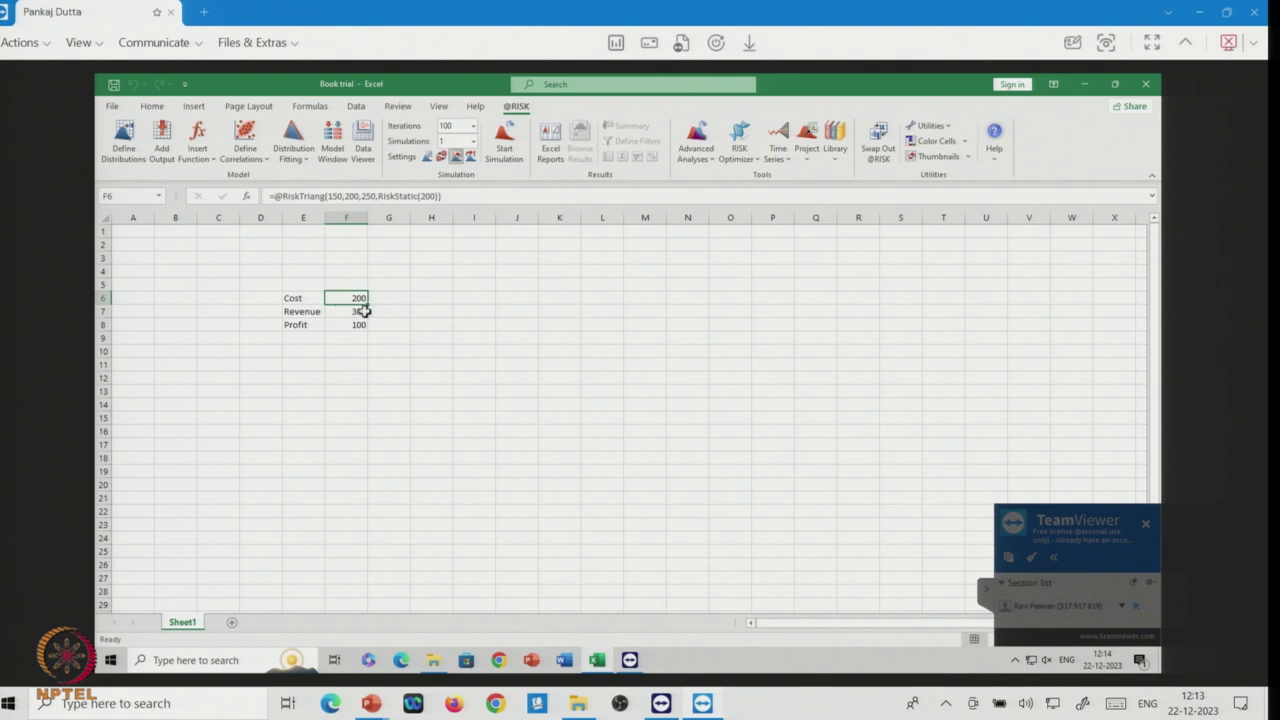
left_click(355, 311)
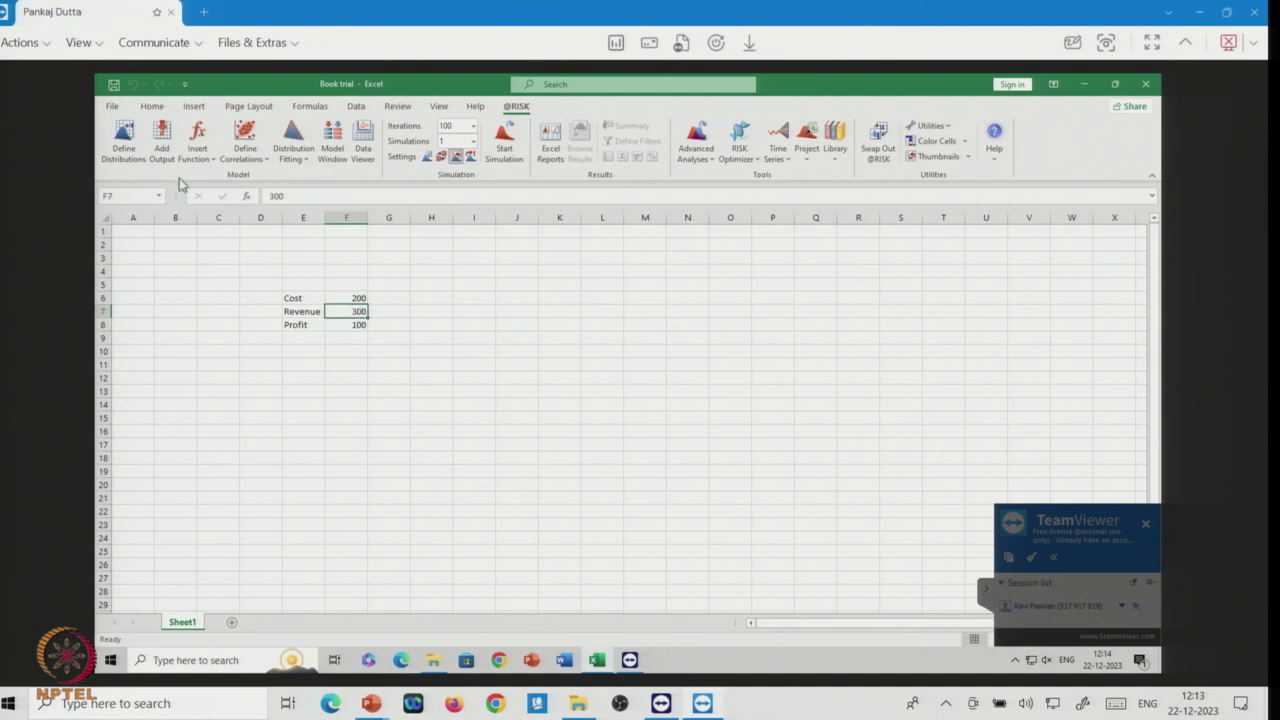
left_click(124, 136)
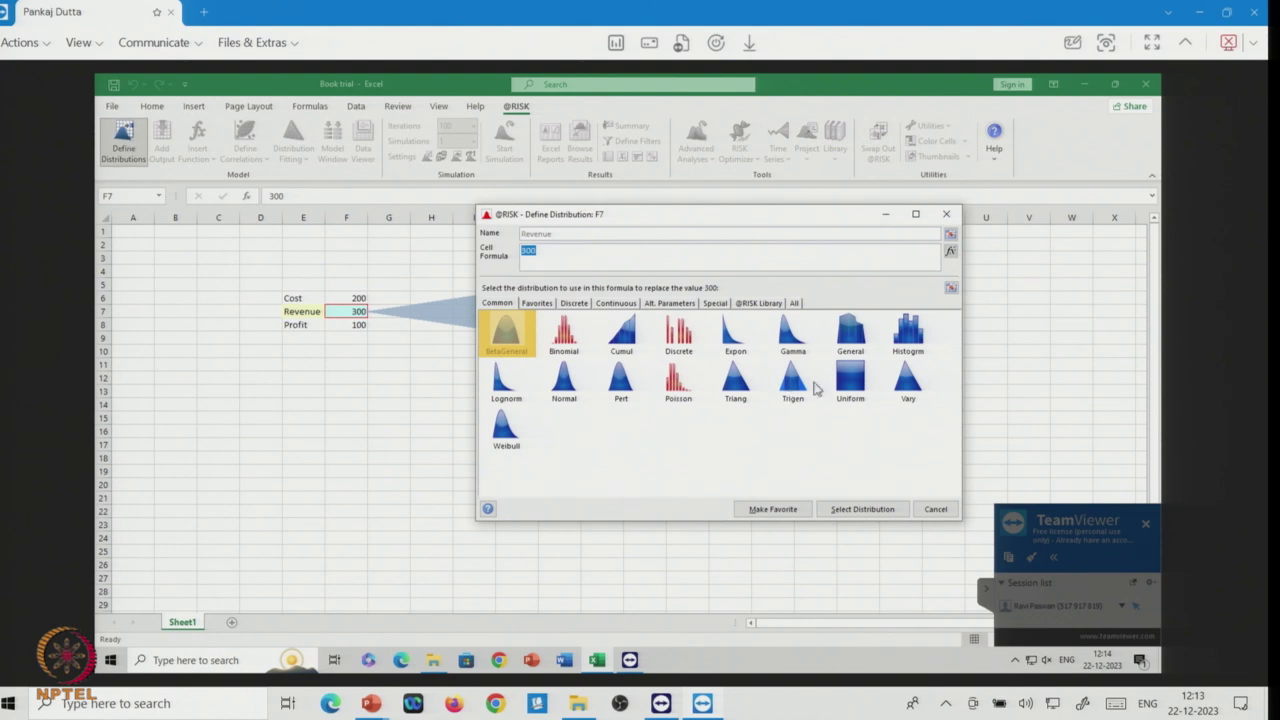
left_click(845, 385)
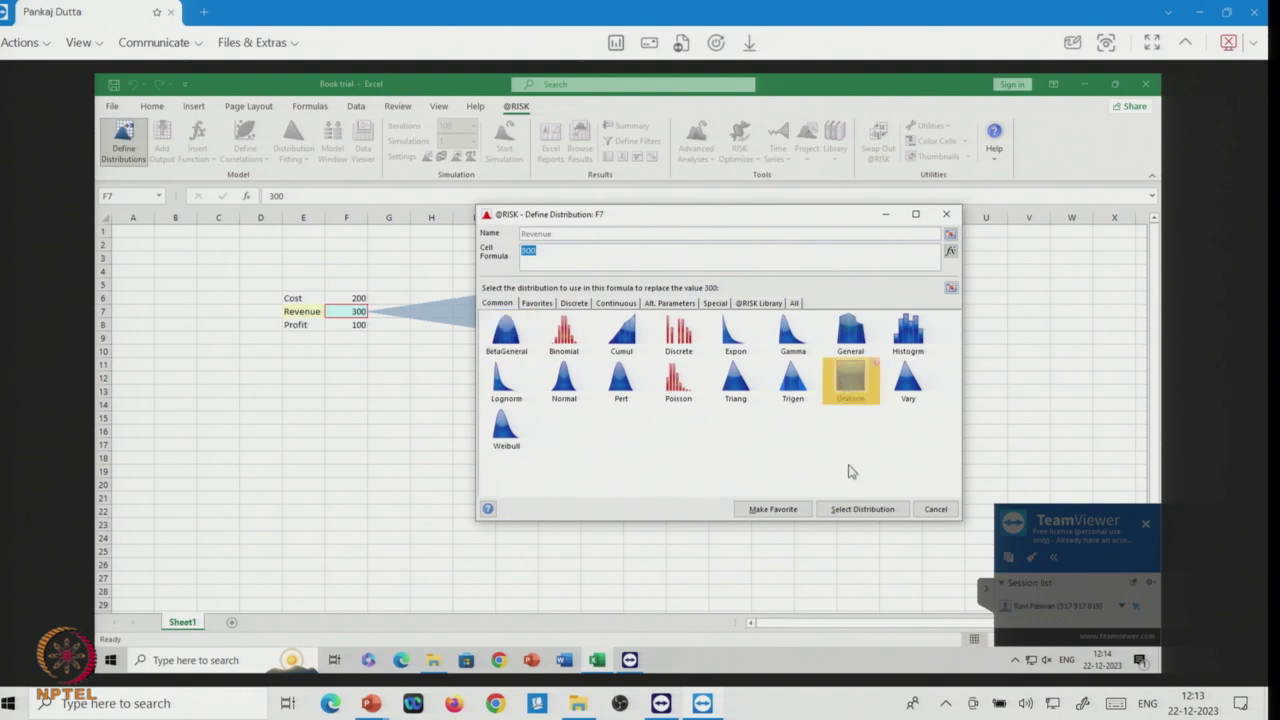
left_click(862, 511)
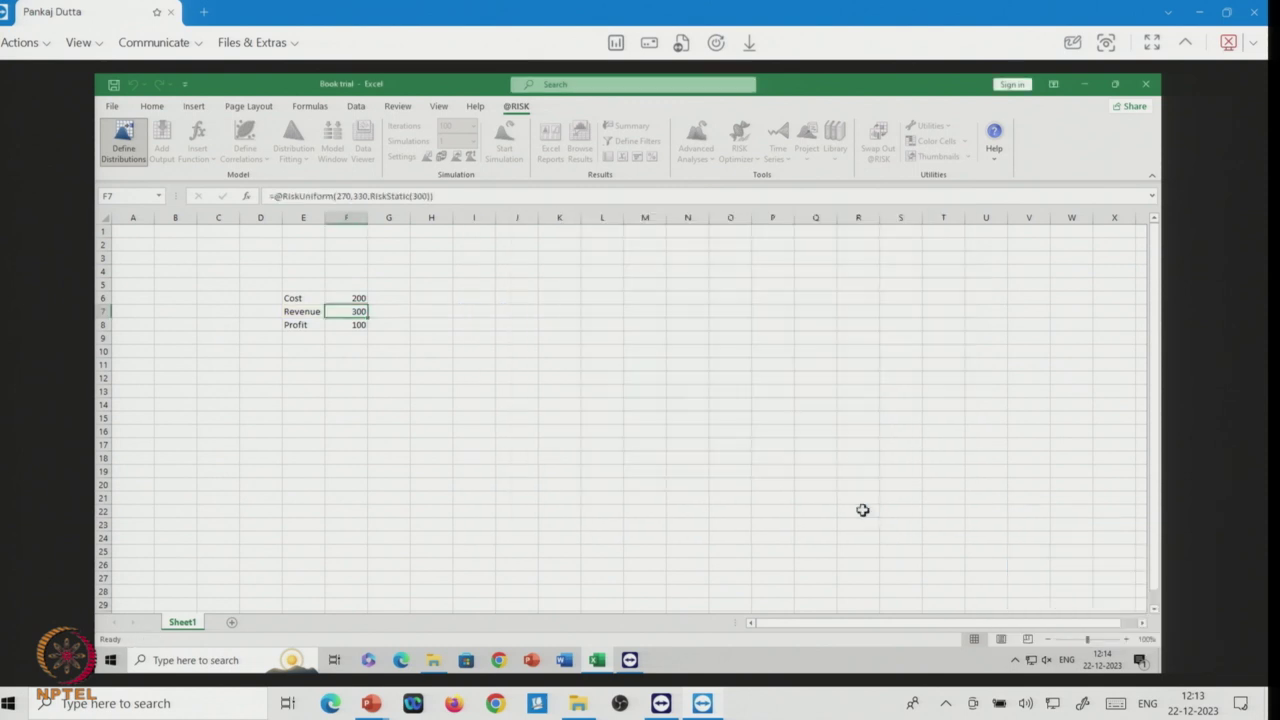
double_click(361, 311)
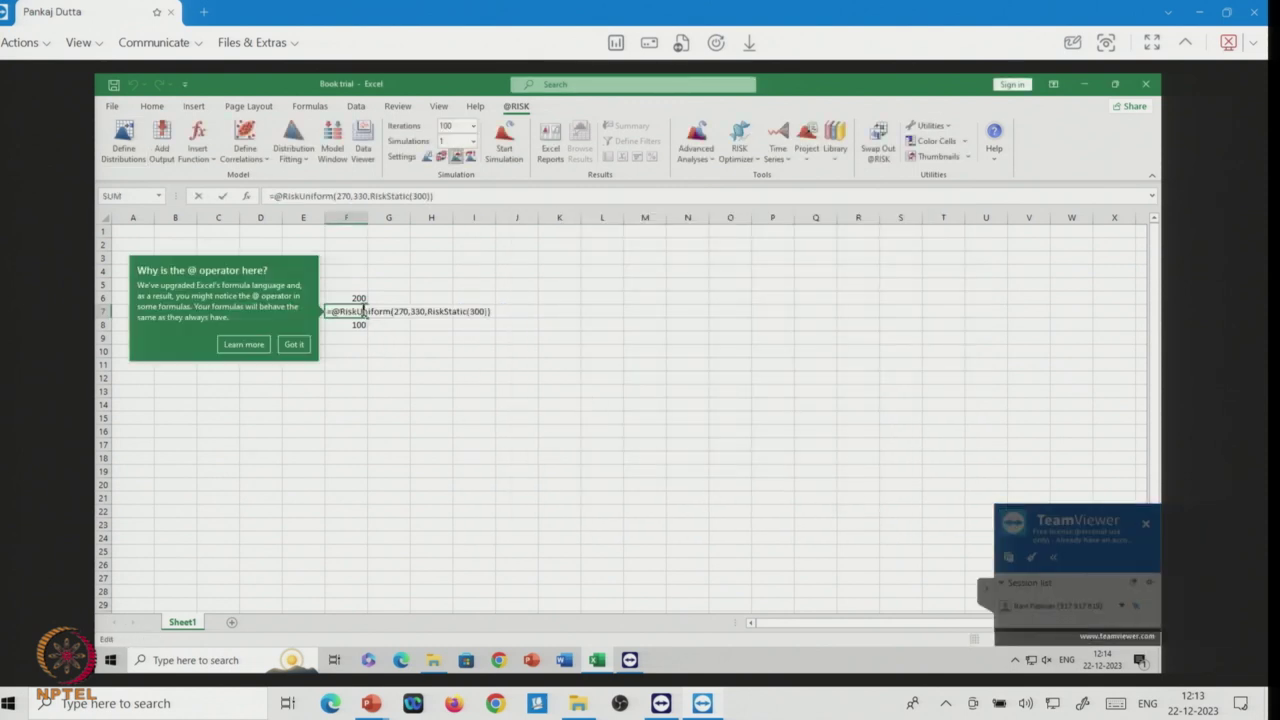
left_click(292, 346)
key("Escape")
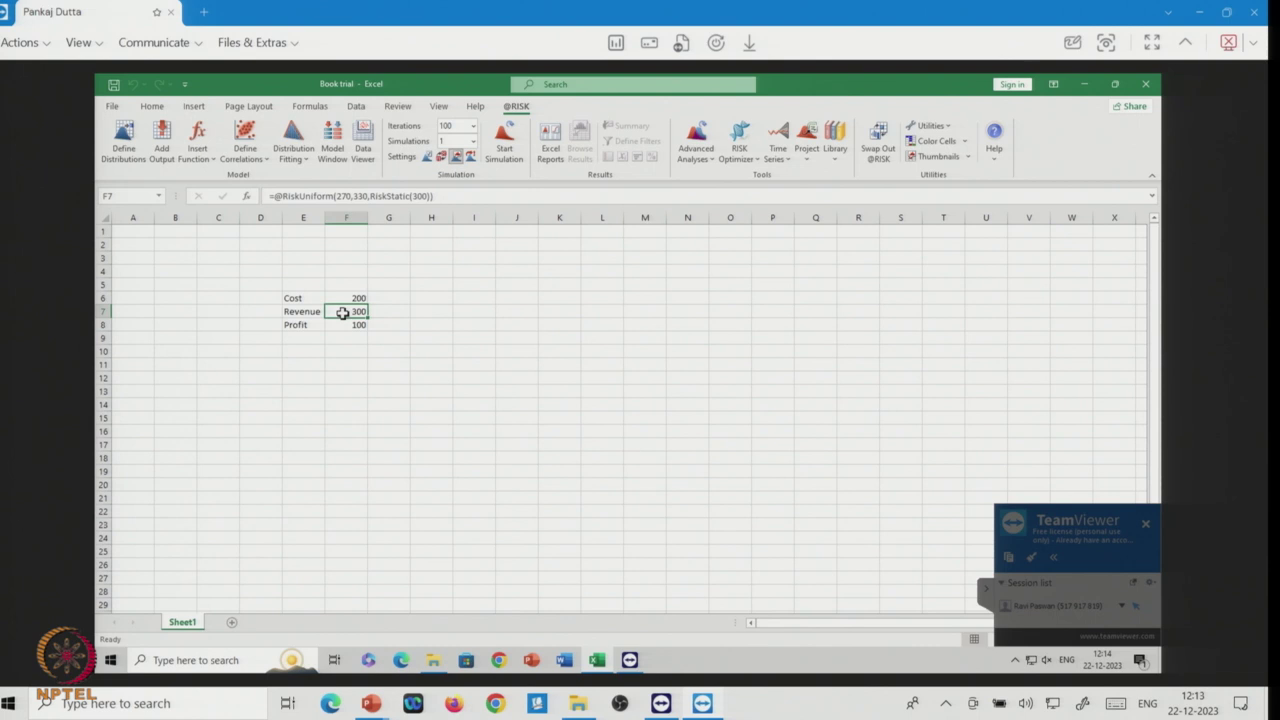
Set the minimum of Revenue's Uniform distribution in F7 to 250 and the maximum to 350, and apply it to the cell.
left_click(133, 137)
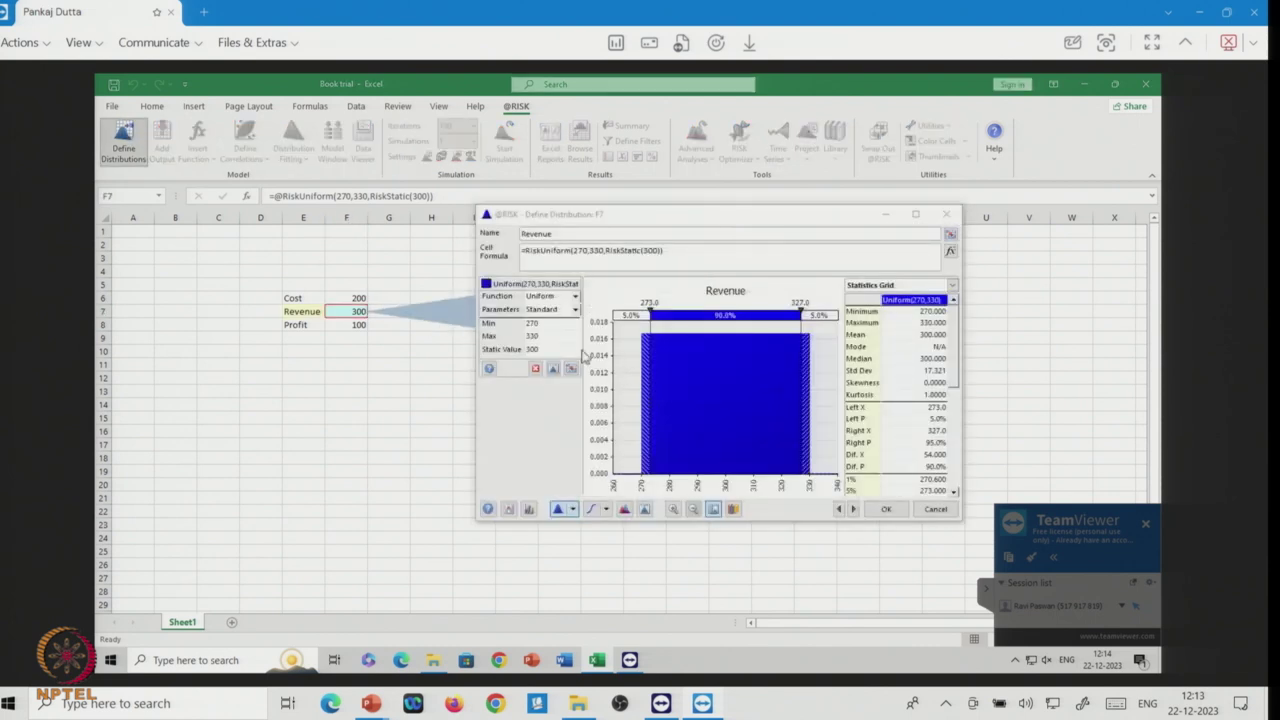
left_click(548, 325)
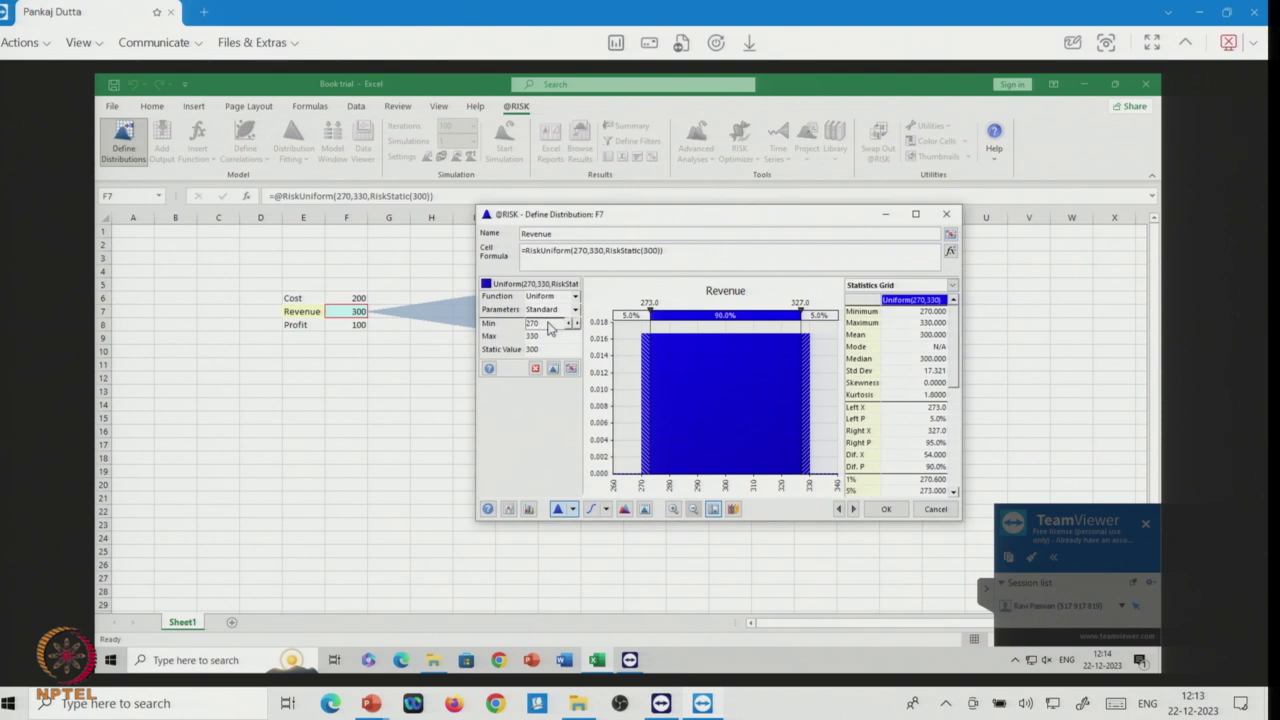
double_click(548, 323)
type("250")
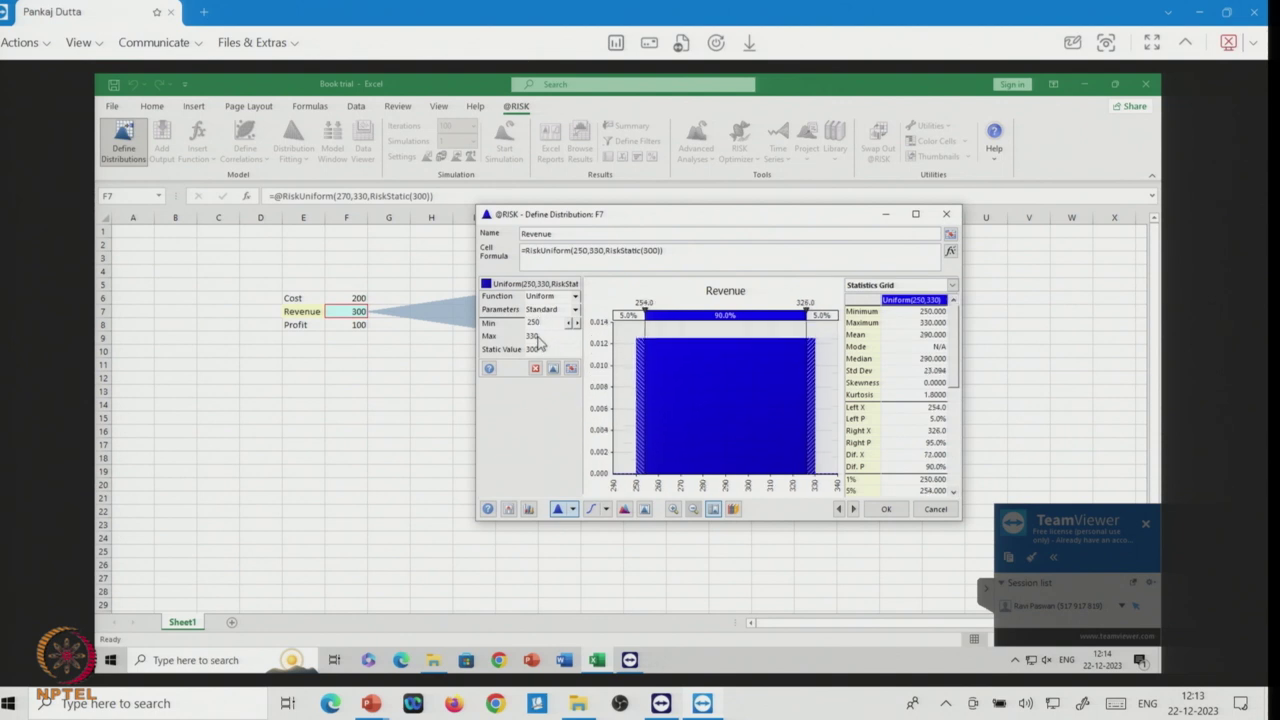
left_click(536, 337)
type("350")
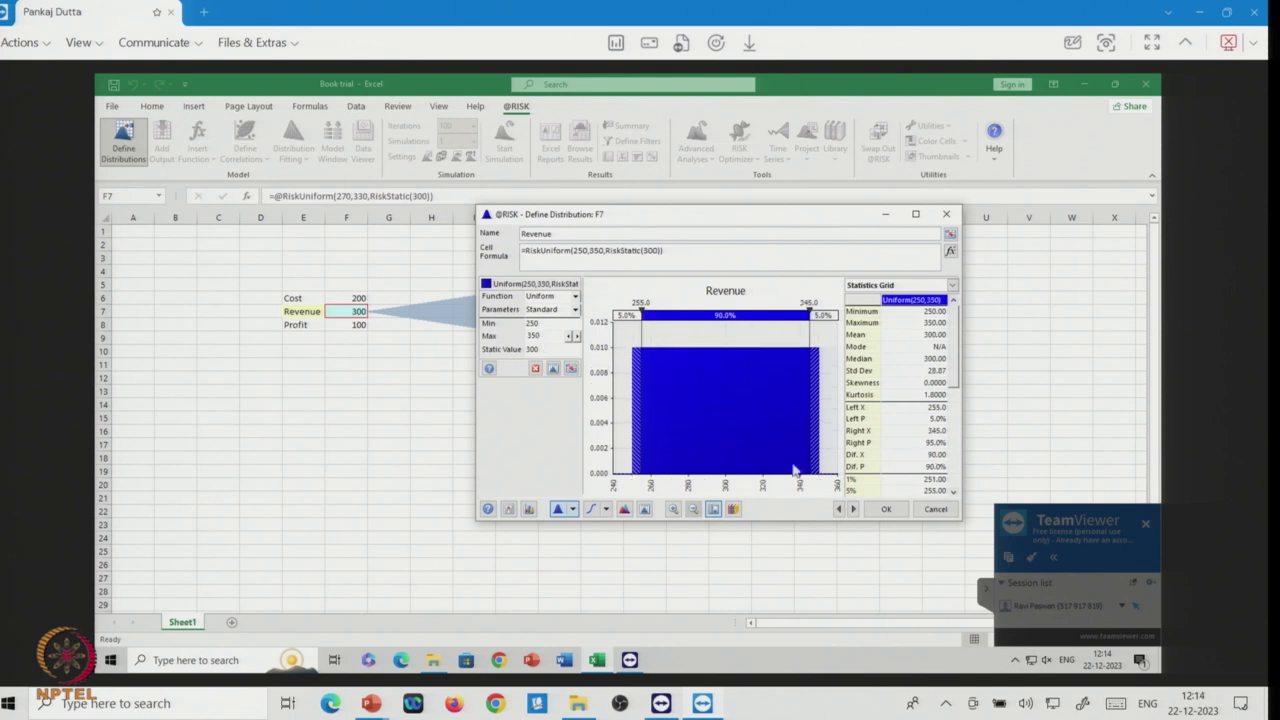
left_click(883, 508)
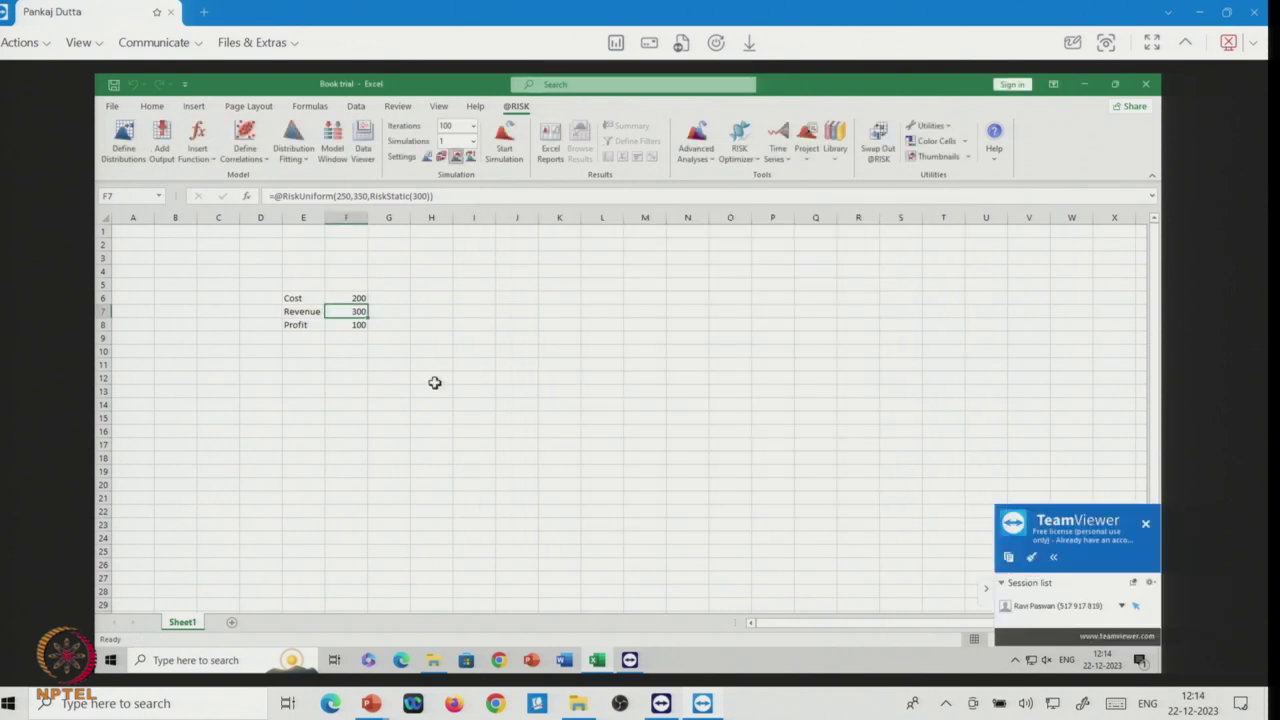
left_click(346, 297)
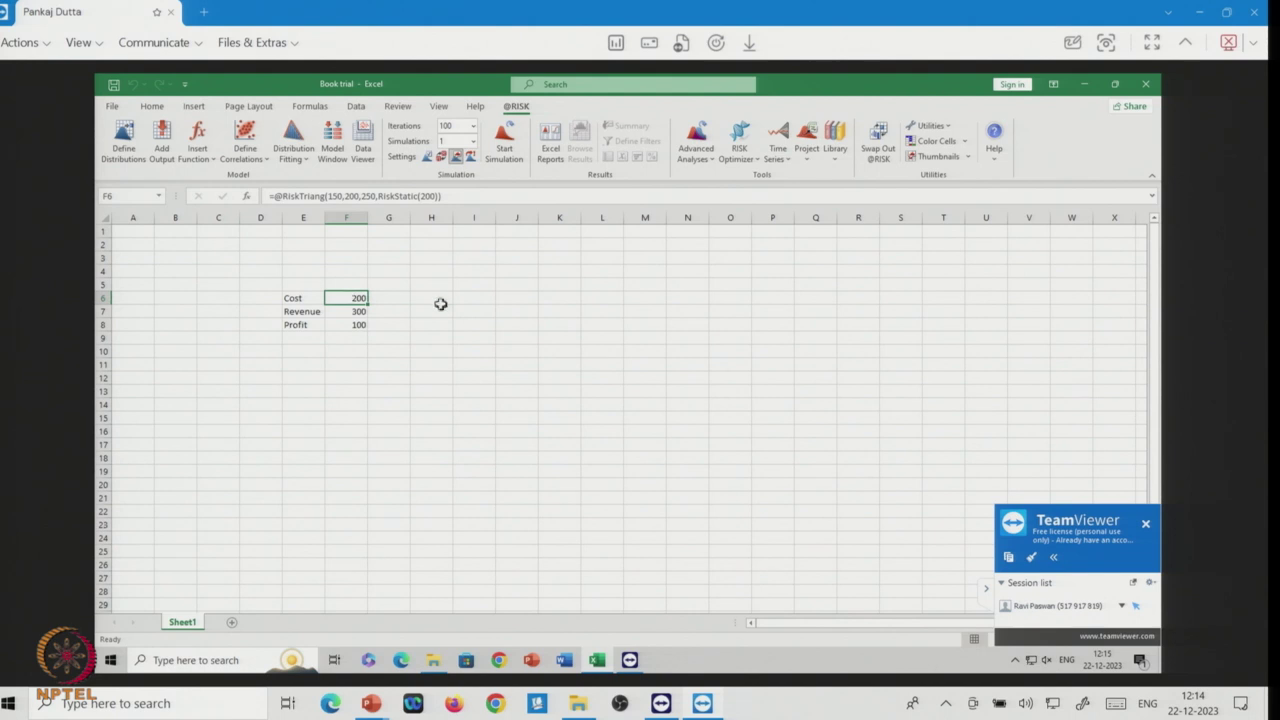
left_click(349, 314)
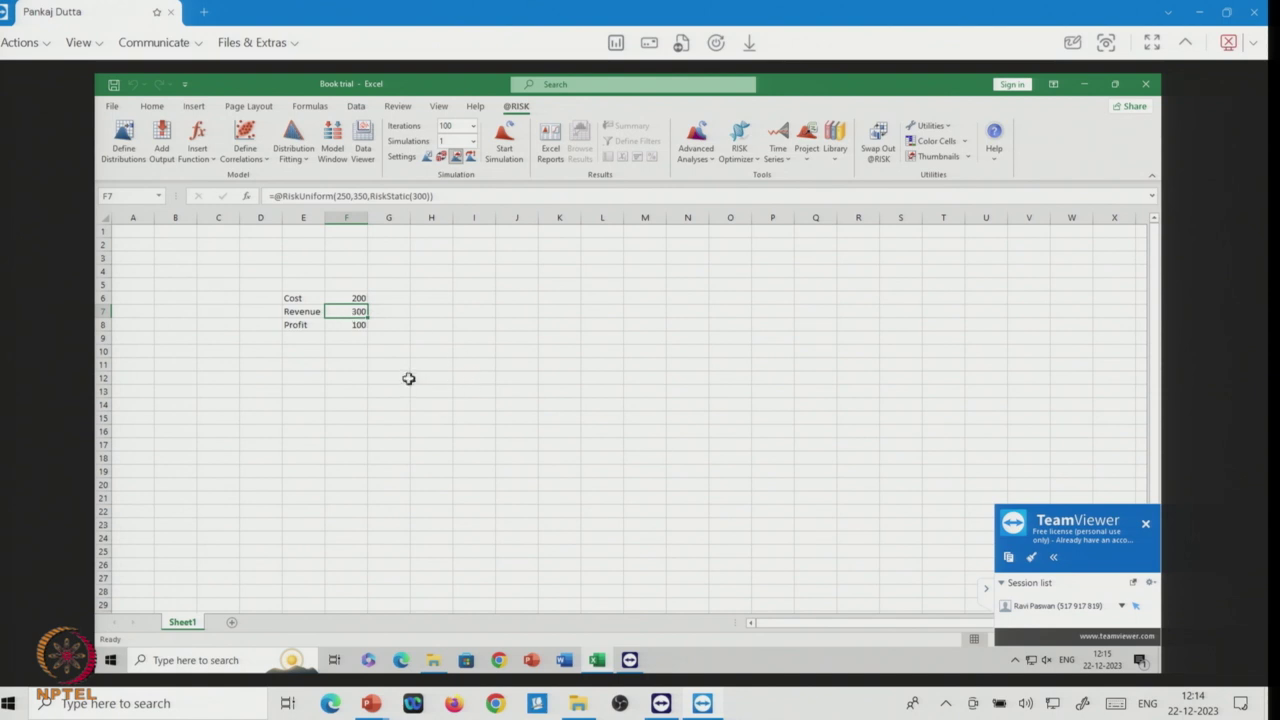
left_click(347, 325)
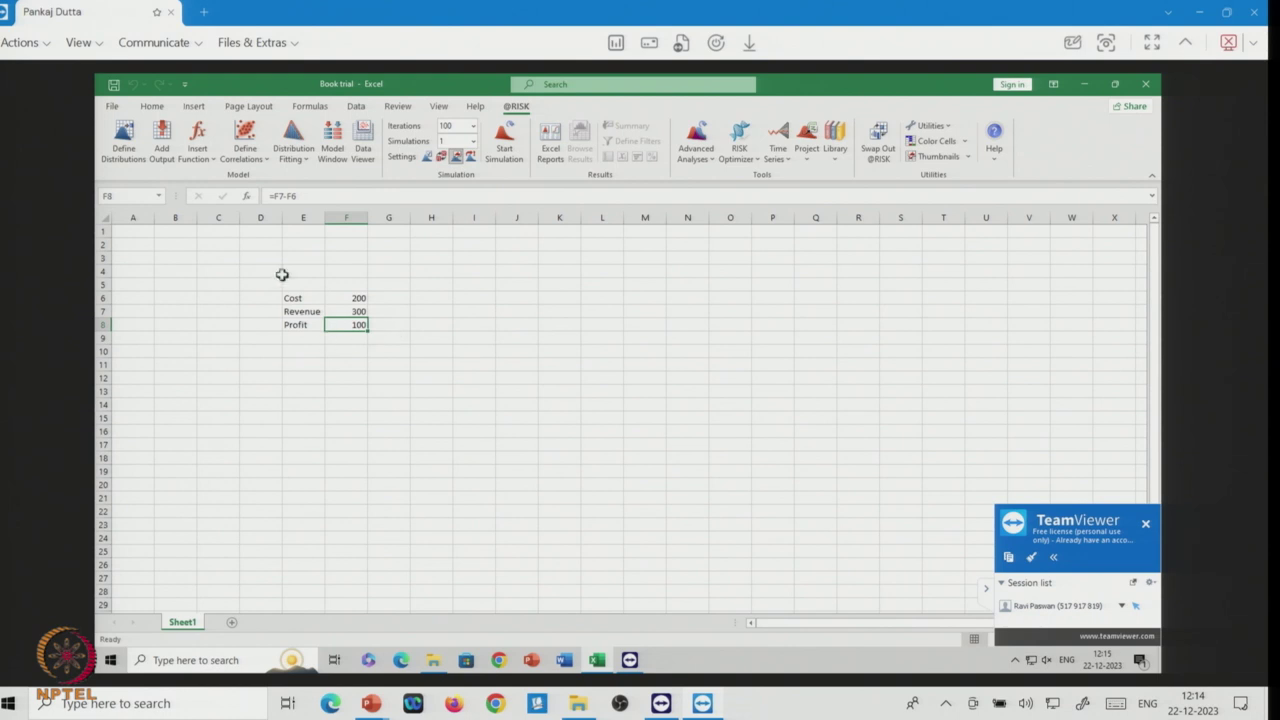
left_click(163, 149)
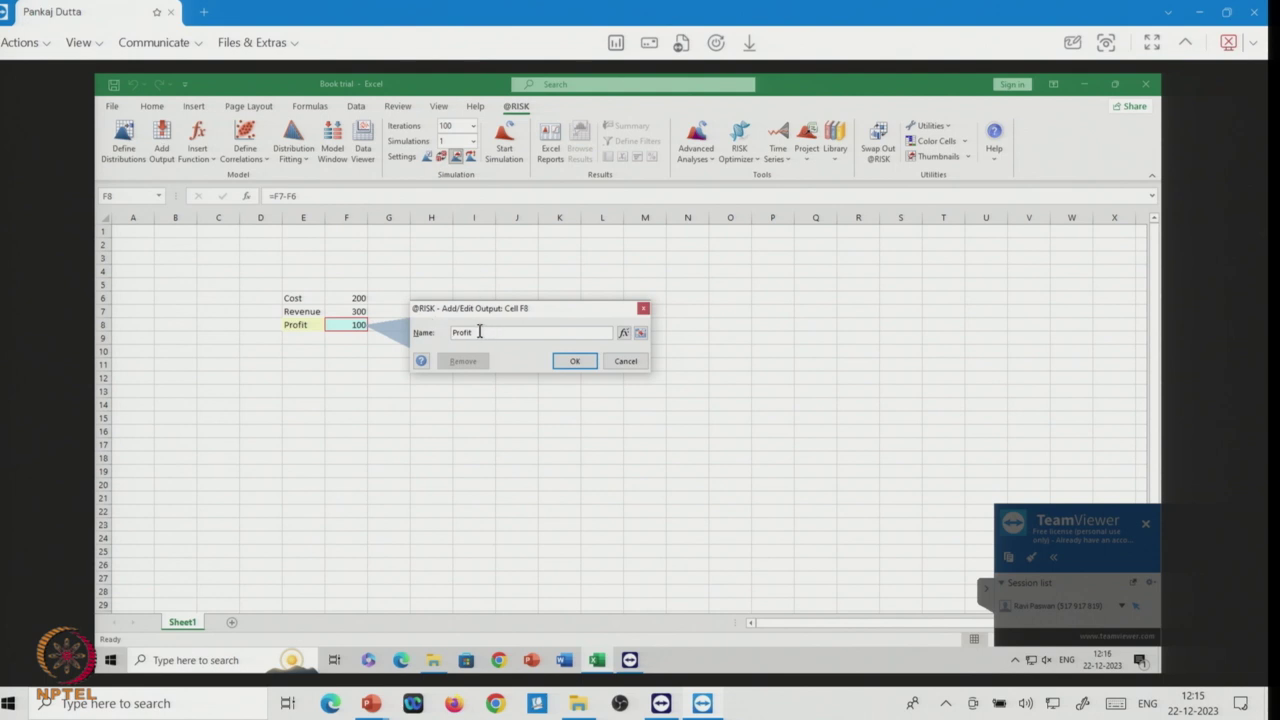
left_click(576, 361)
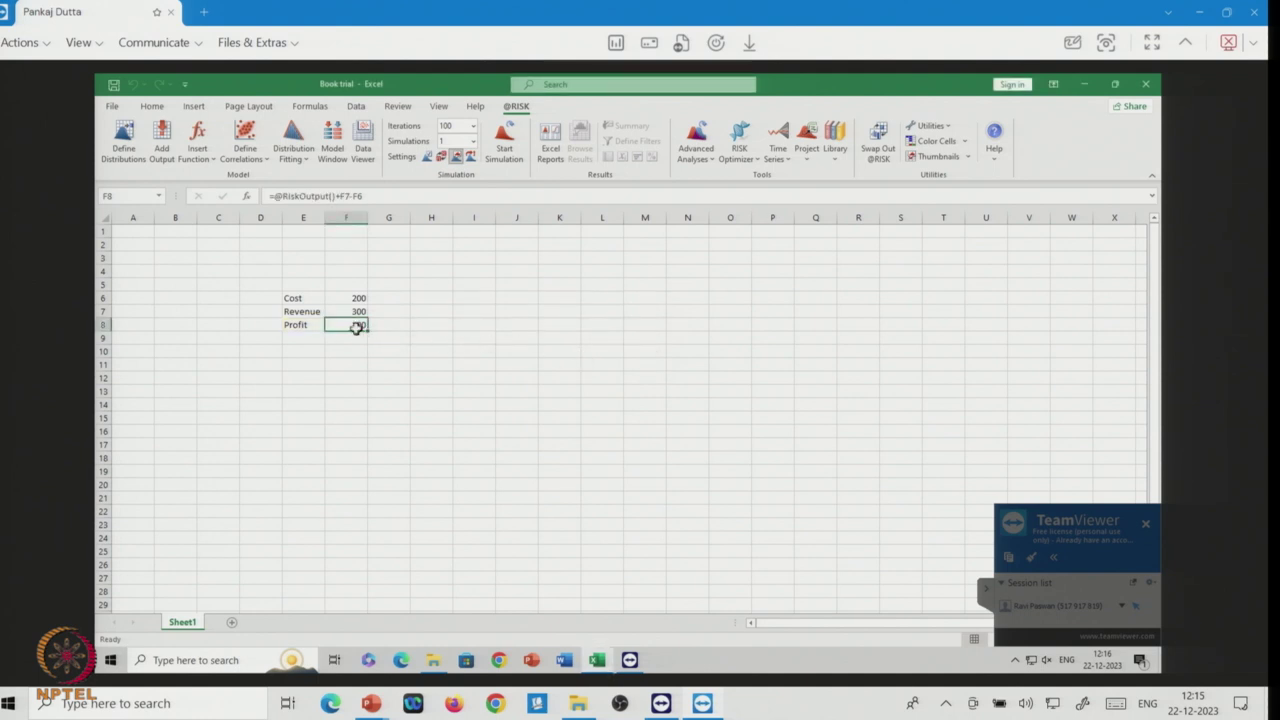
left_click(333, 196)
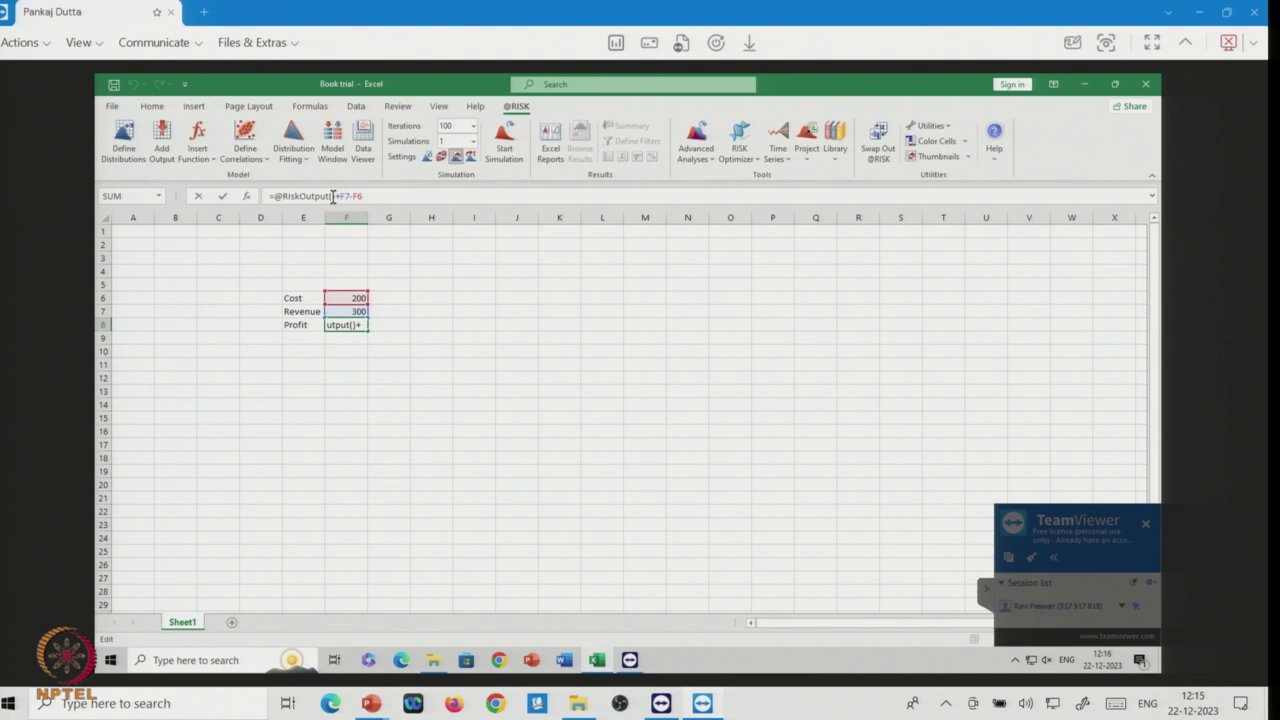
type("\"Profit")
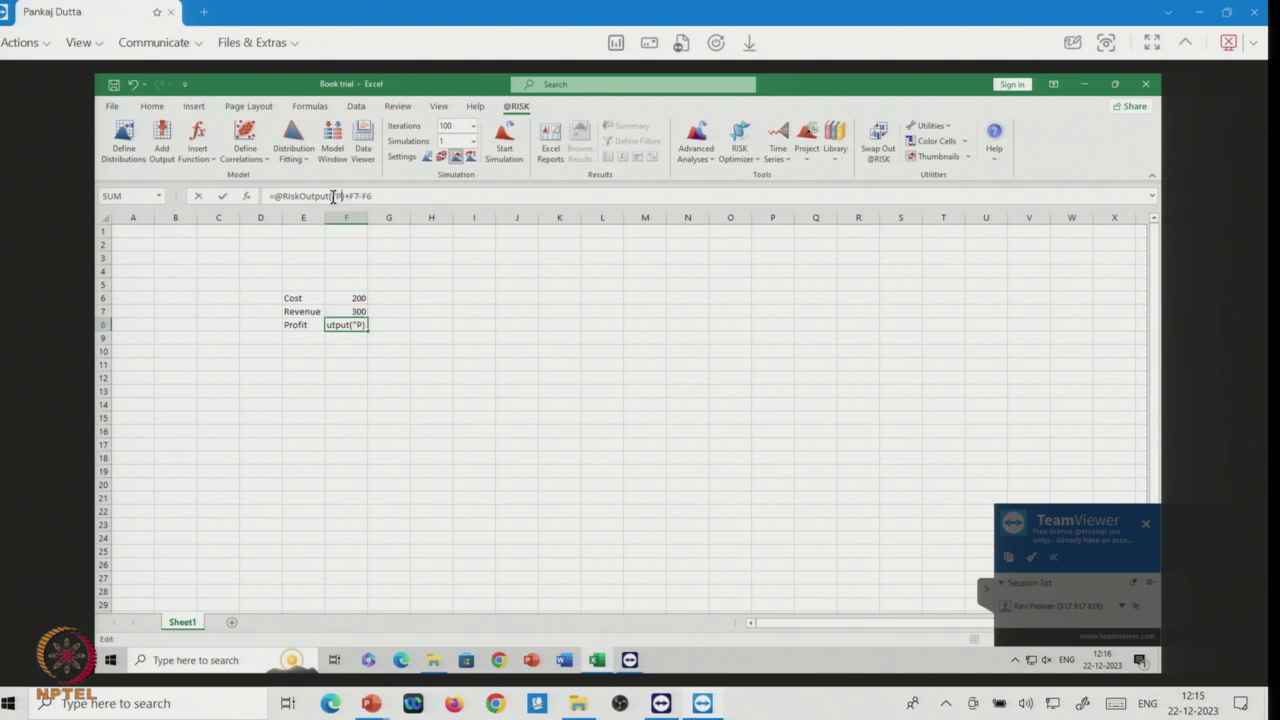
type("\"")
key("Return")
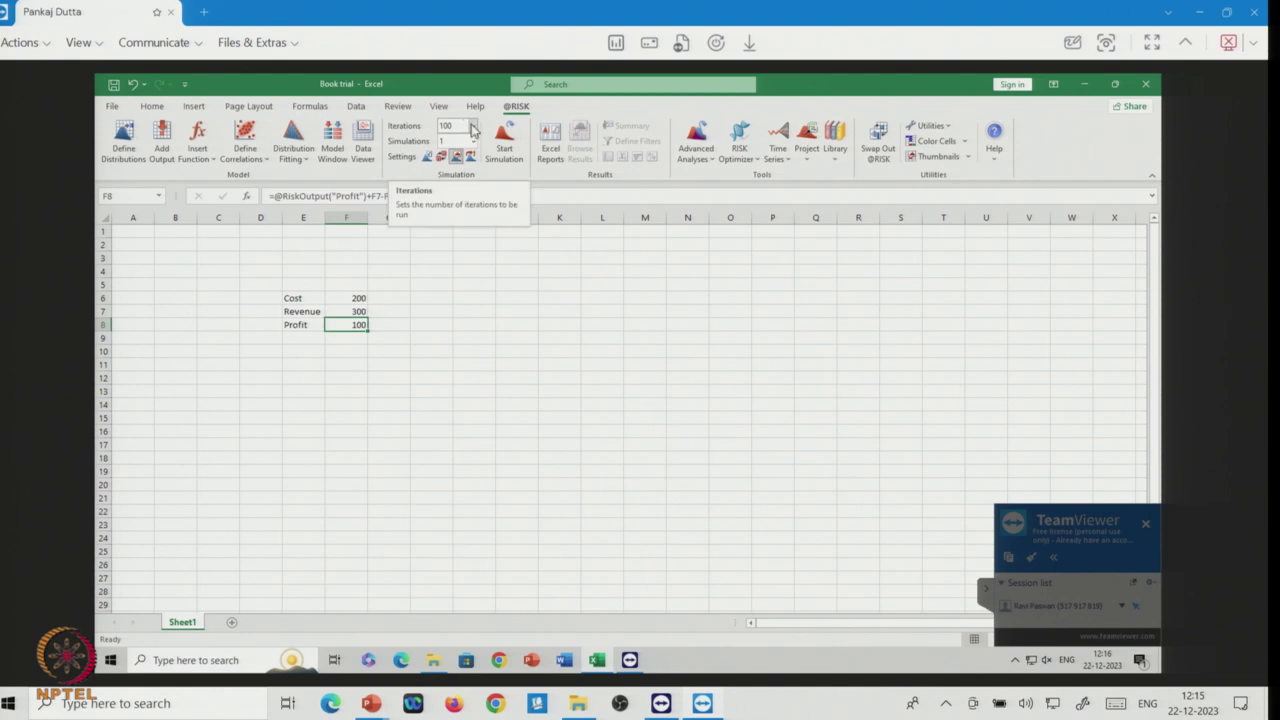
Run the simulation with 1000 iterations and review the Profit output's statistics grid, including its percentiles.
left_click(473, 127)
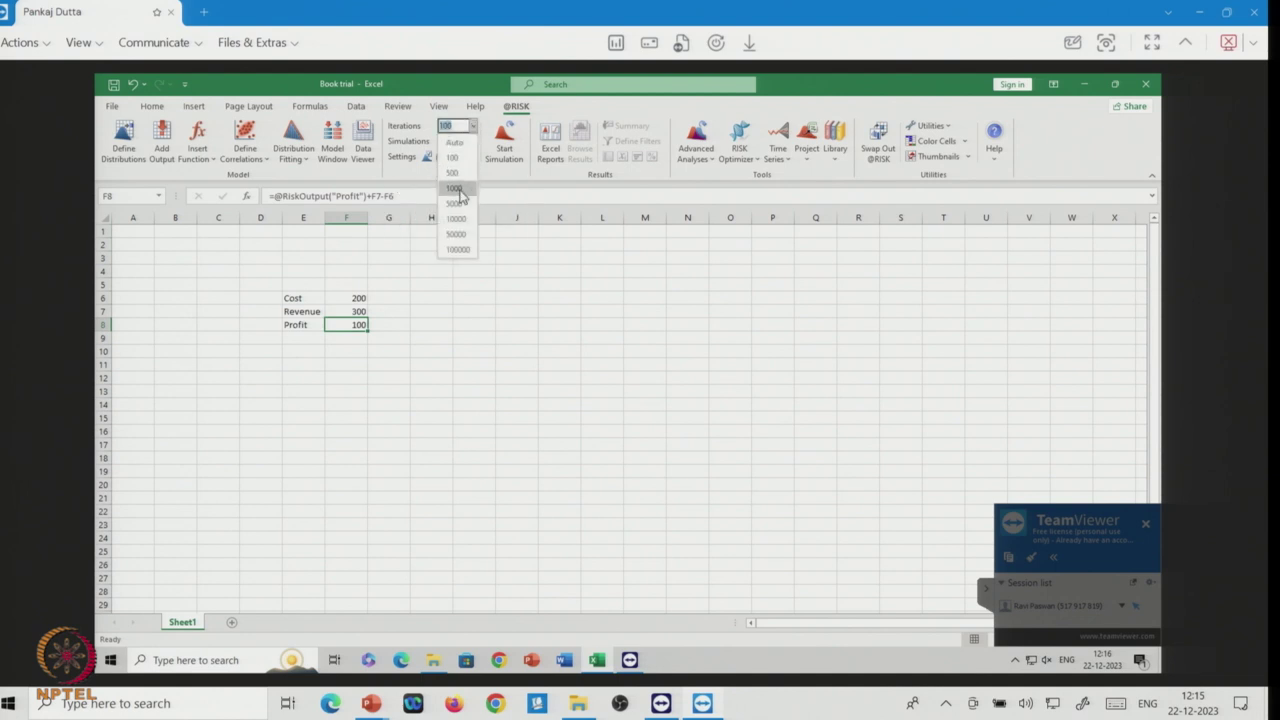
left_click(455, 189)
left_click(505, 140)
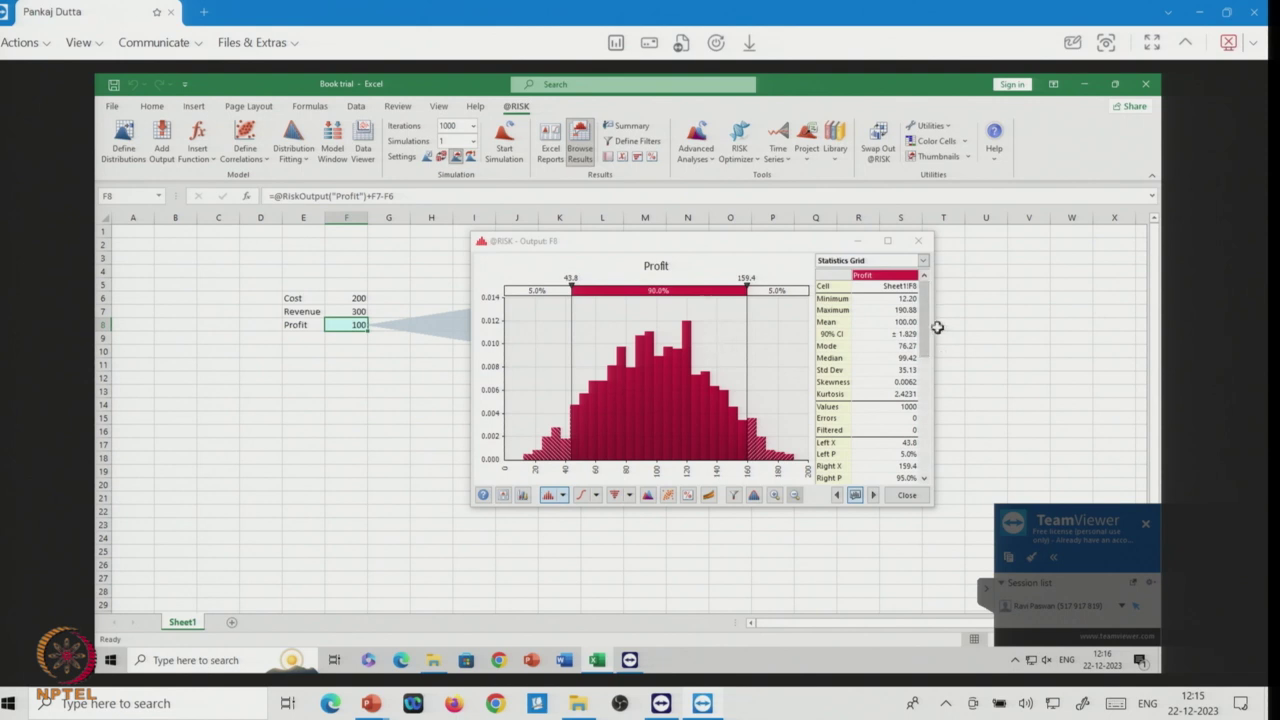
left_click_drag(924, 322, 915, 290)
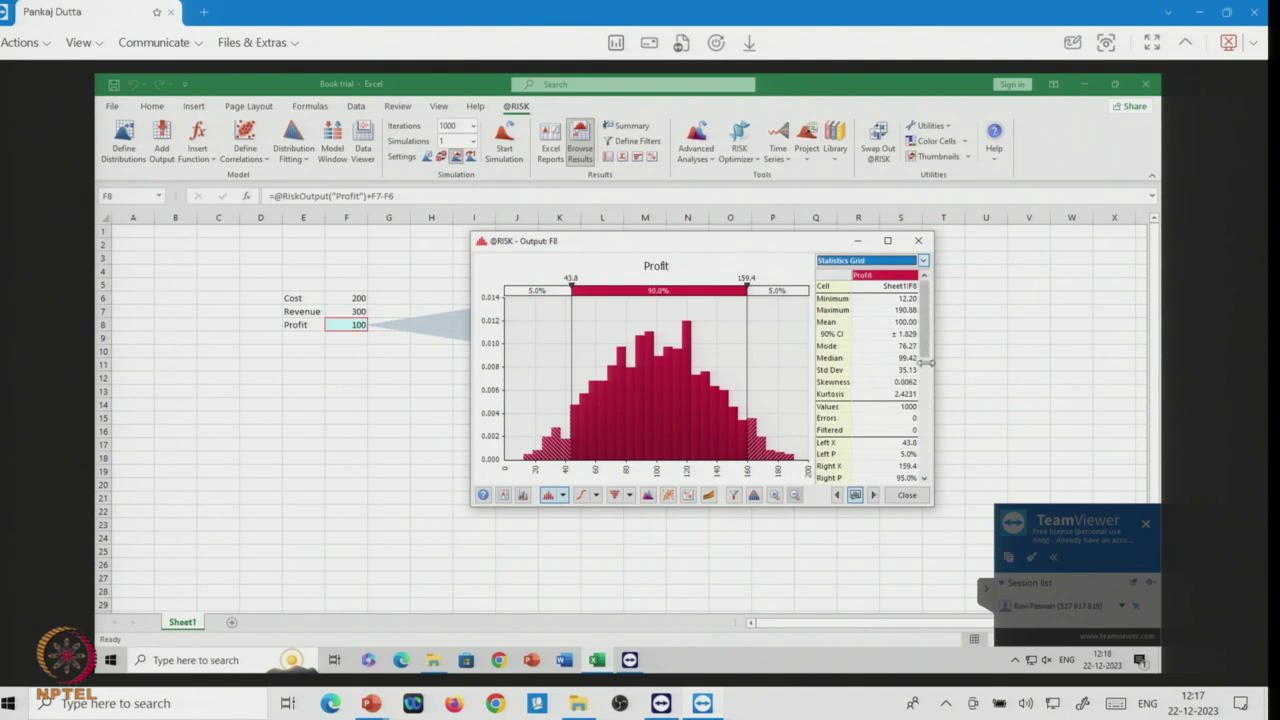
left_click_drag(926, 338, 926, 470)
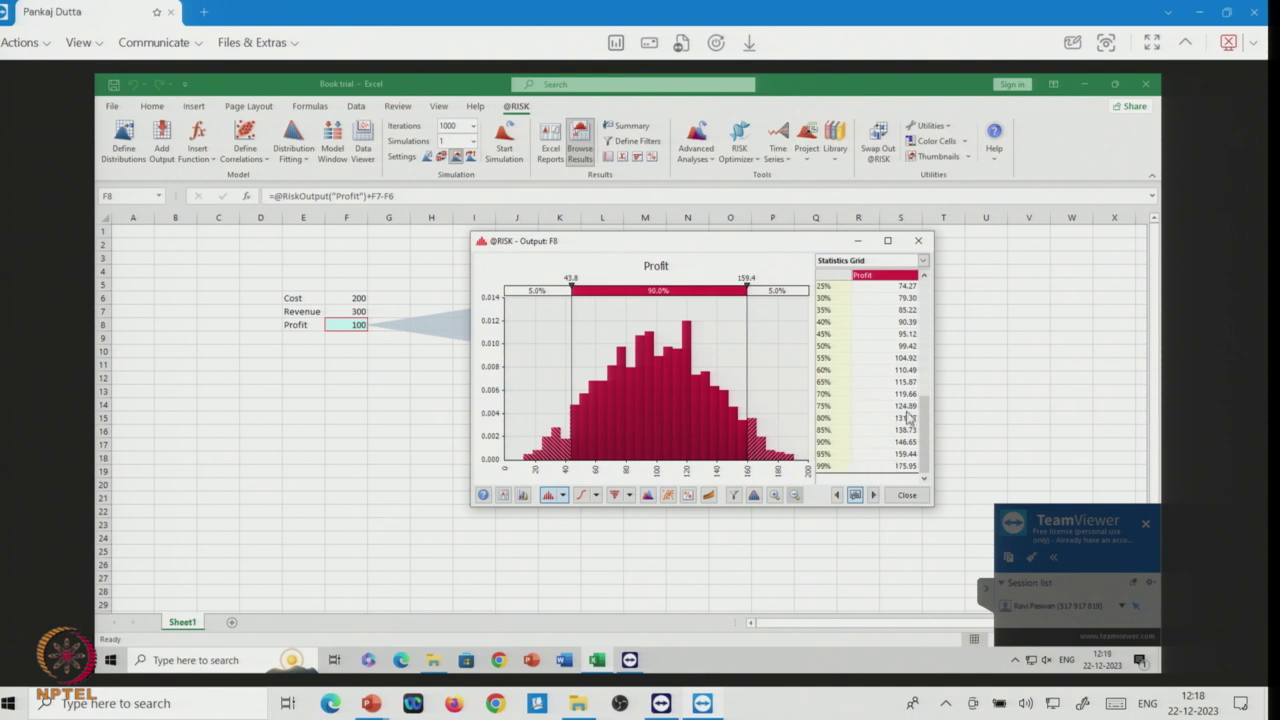
left_click_drag(925, 412, 925, 300)
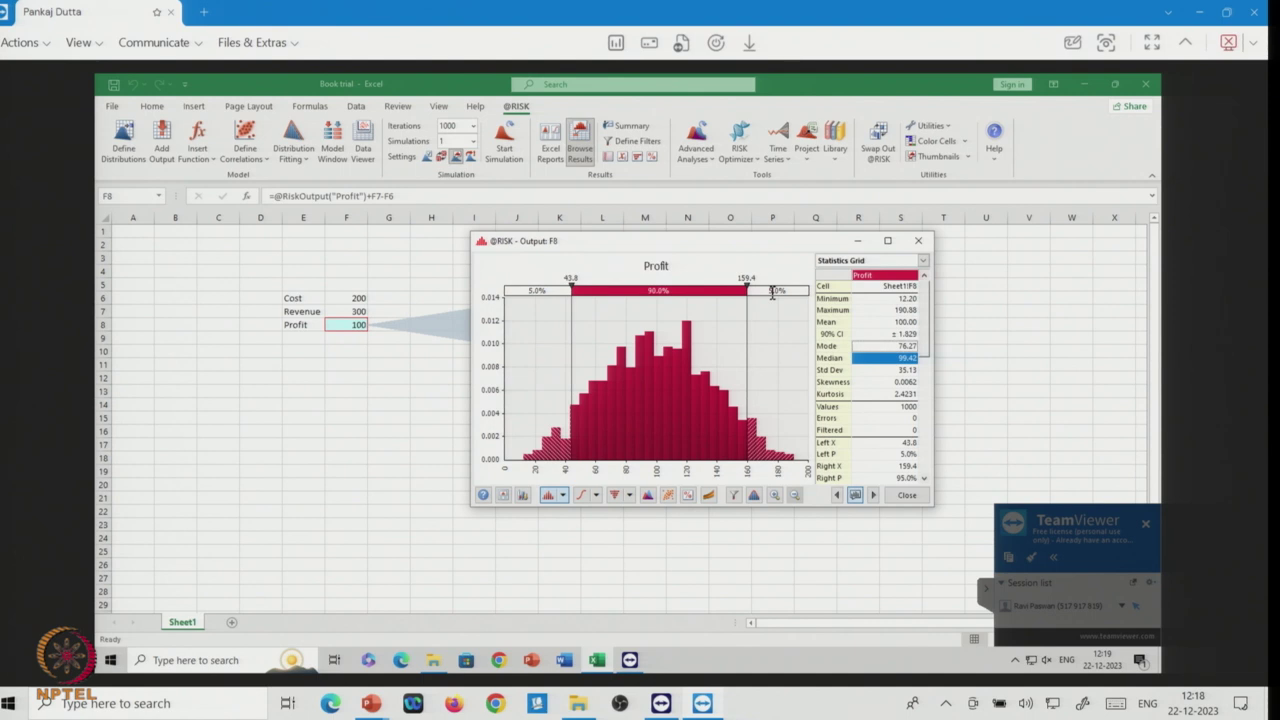
Set the lower delimiter of the Profit distribution graph to 50 and the upper delimiter to 100.
left_click(570, 277)
key("BackSpace")
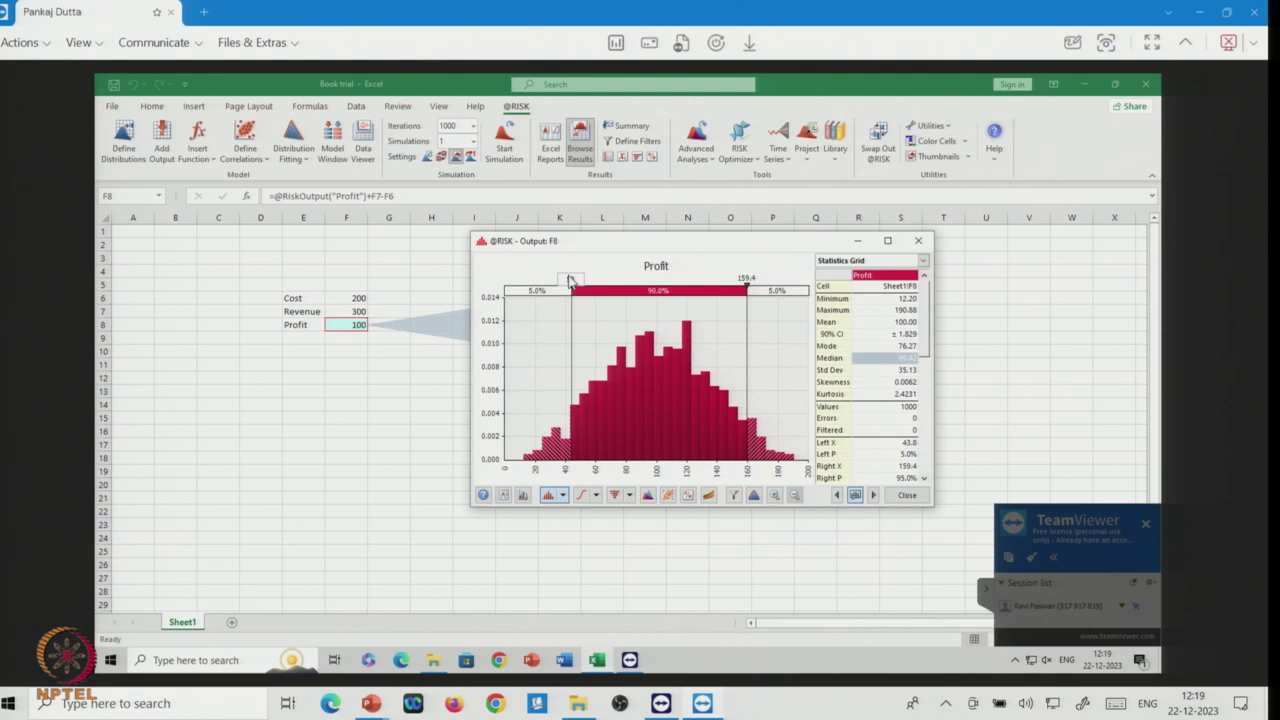
type("50")
key("Return")
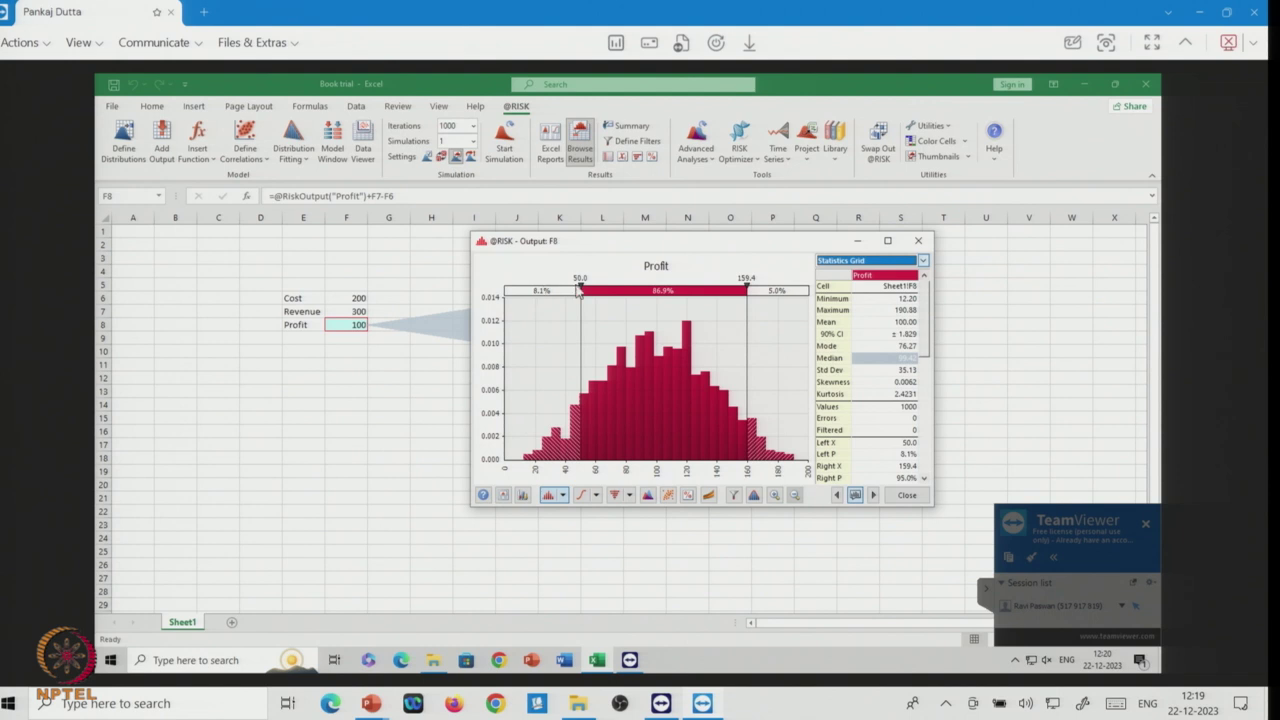
left_click_drag(746, 288, 762, 288)
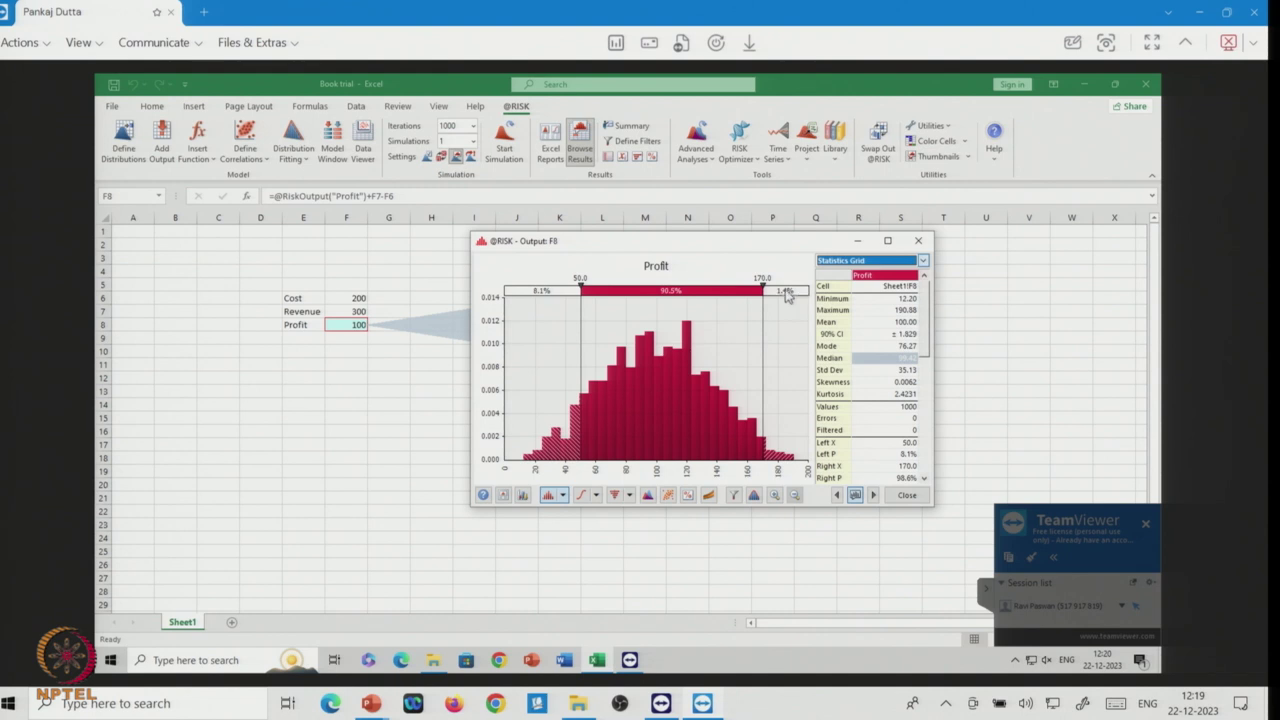
left_click(763, 277)
key("BackSpace")
type("100")
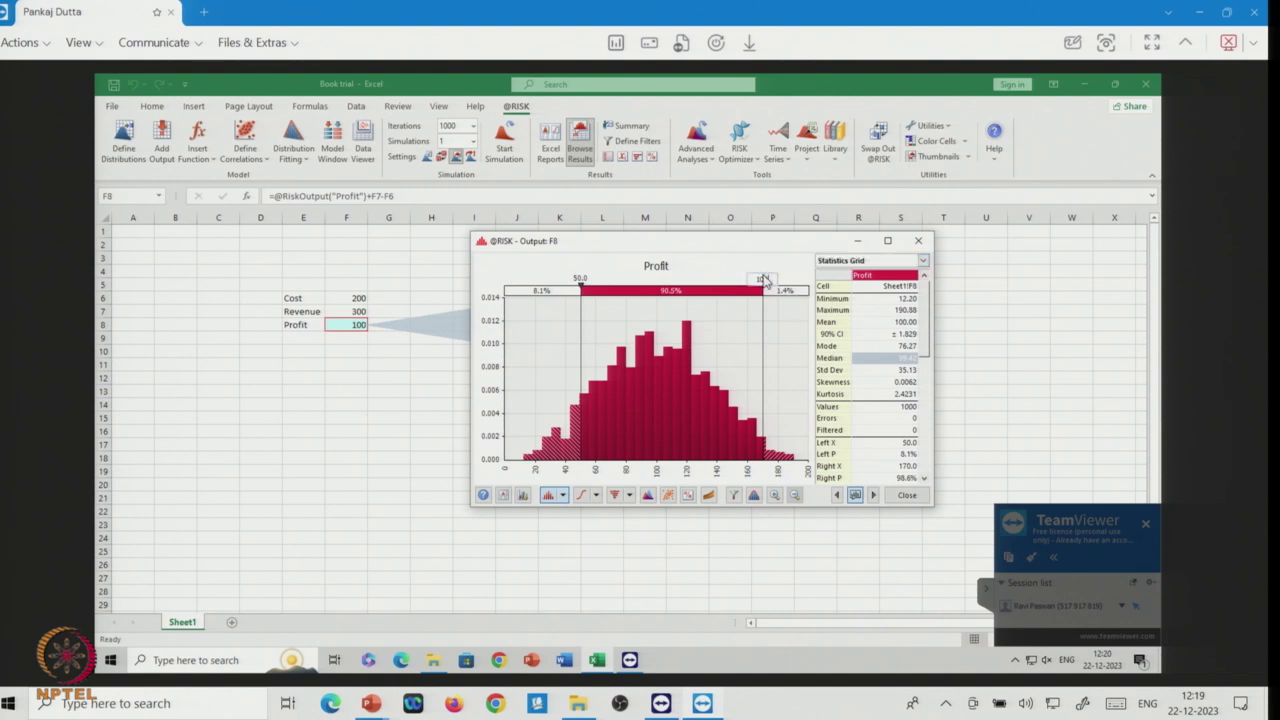
key("Return")
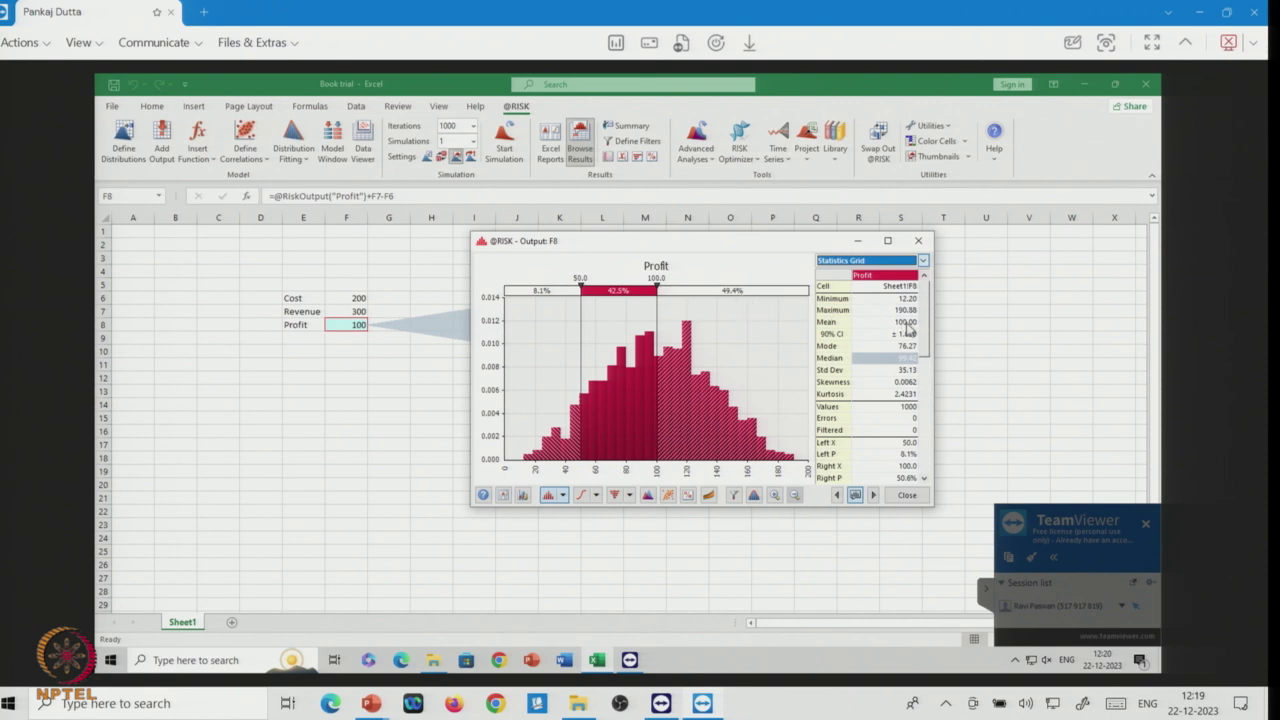
Set the upper tail probability of the Profit distribution graph to 10%.
left_click(724, 293)
type("10")
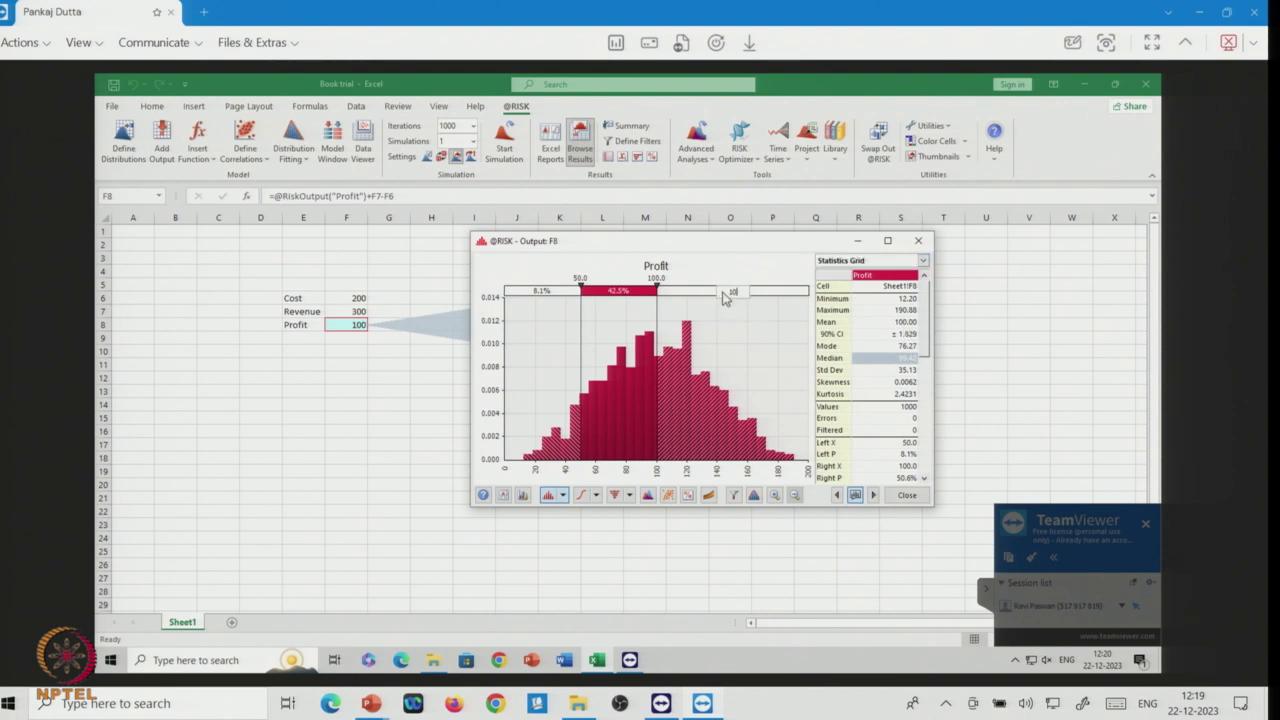
key("Return")
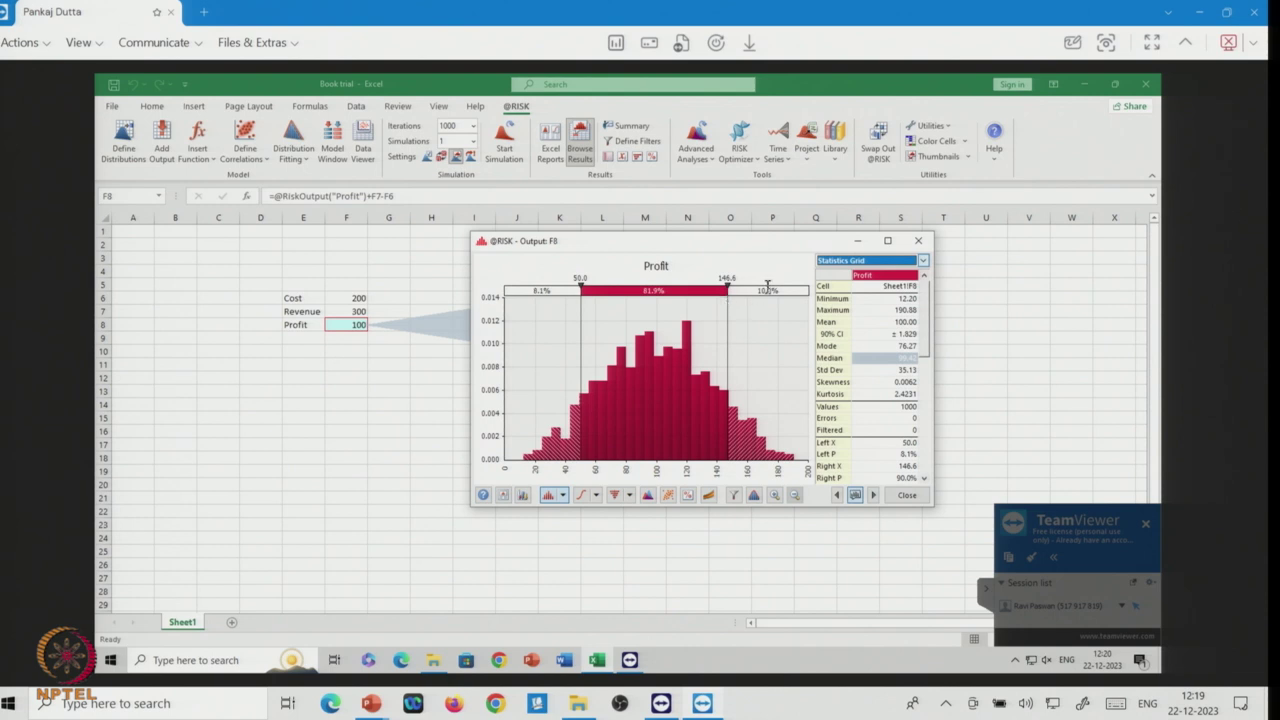
Set both the lower and the upper tail probability of the Profit distribution graph to 5%.
double_click(545, 290)
type("5")
key("Return")
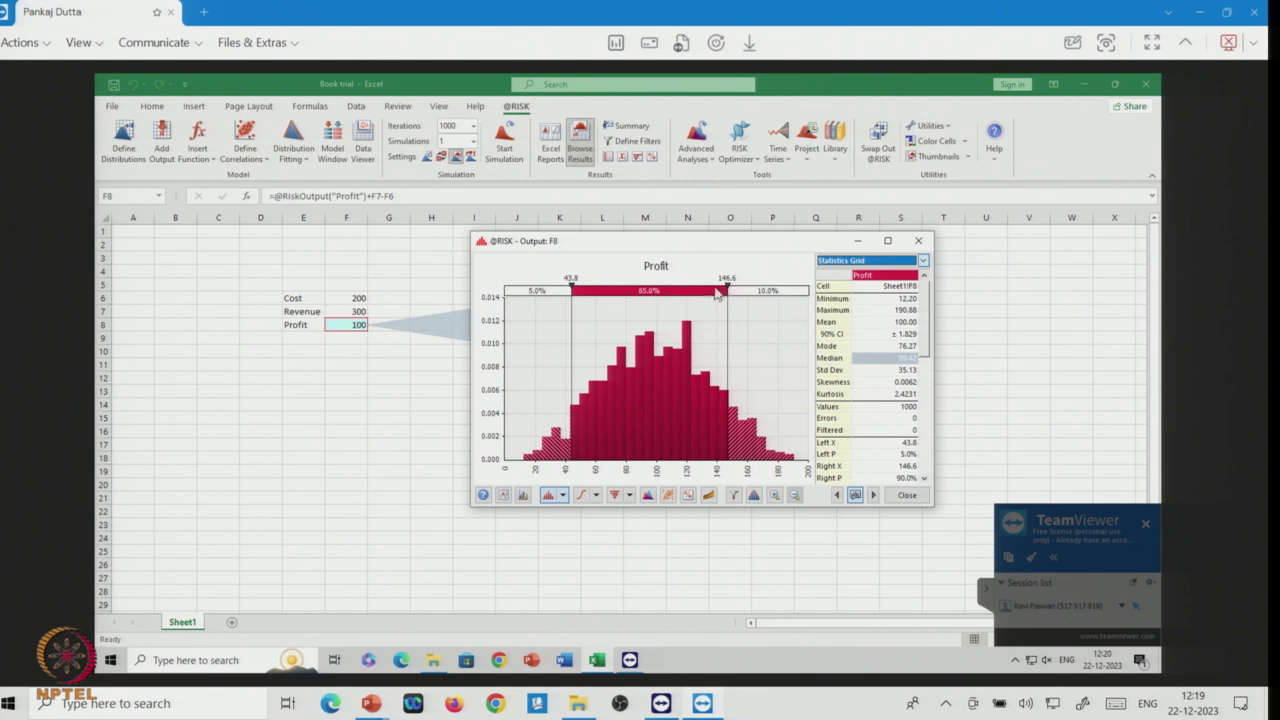
double_click(766, 290)
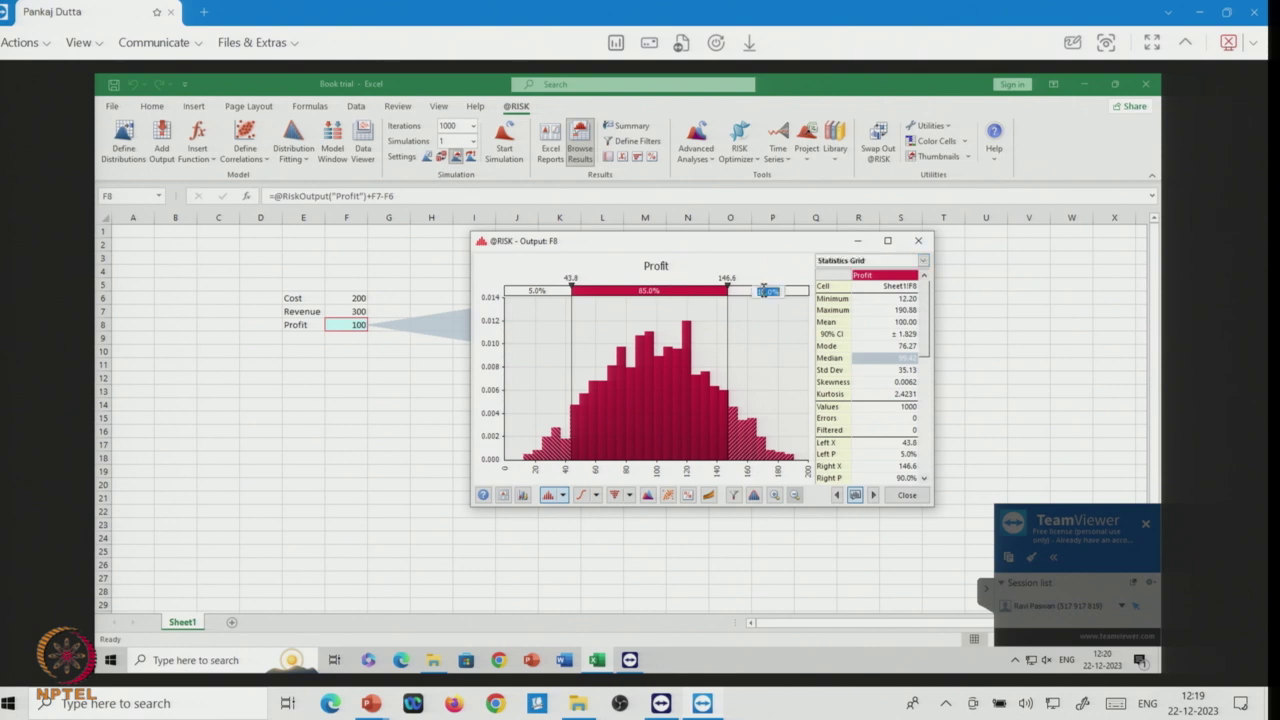
type("5")
key("Return")
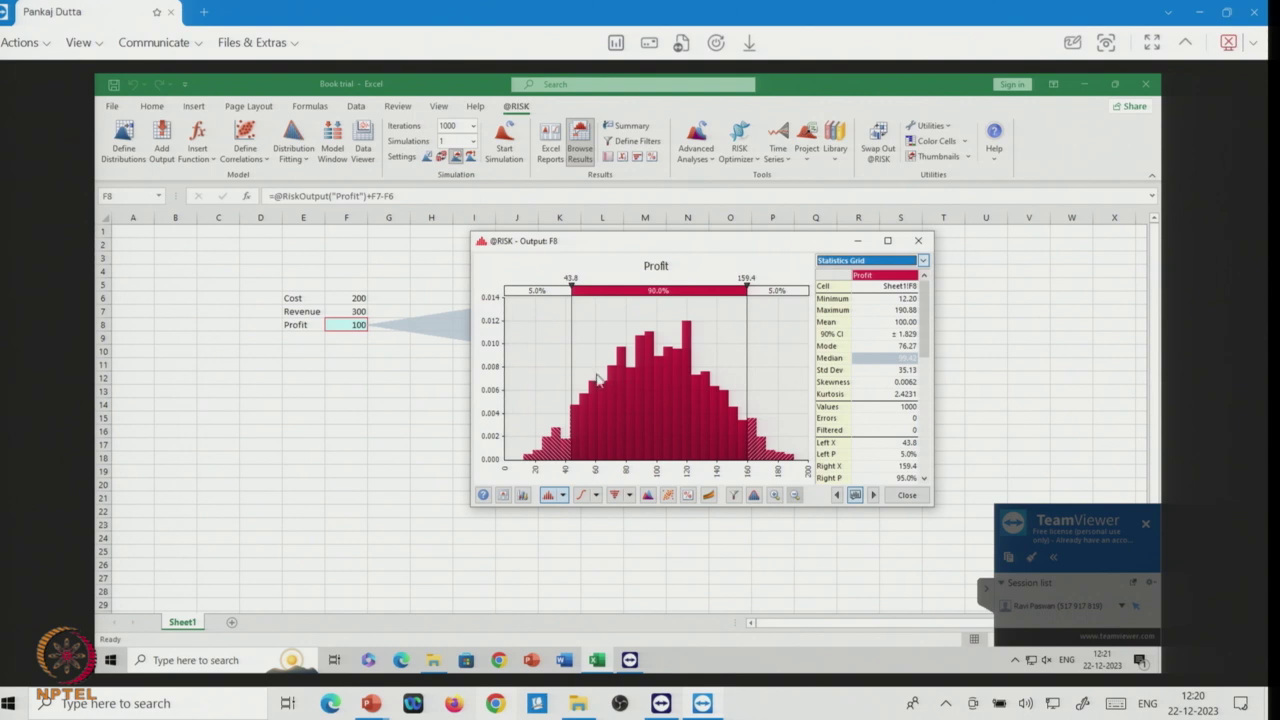
Show Profit's Tornado - Change in Output Mean graph, and view the simulated input distribution of Cost in F6.
left_click(630, 500)
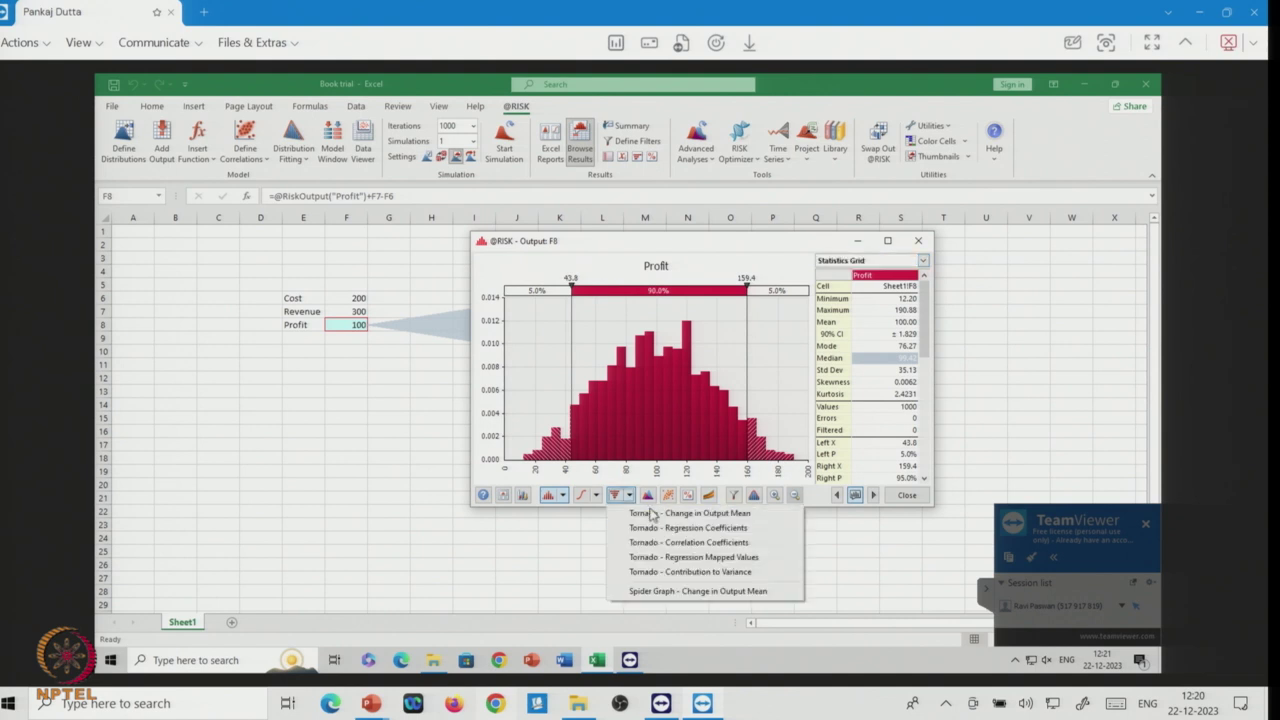
left_click(655, 514)
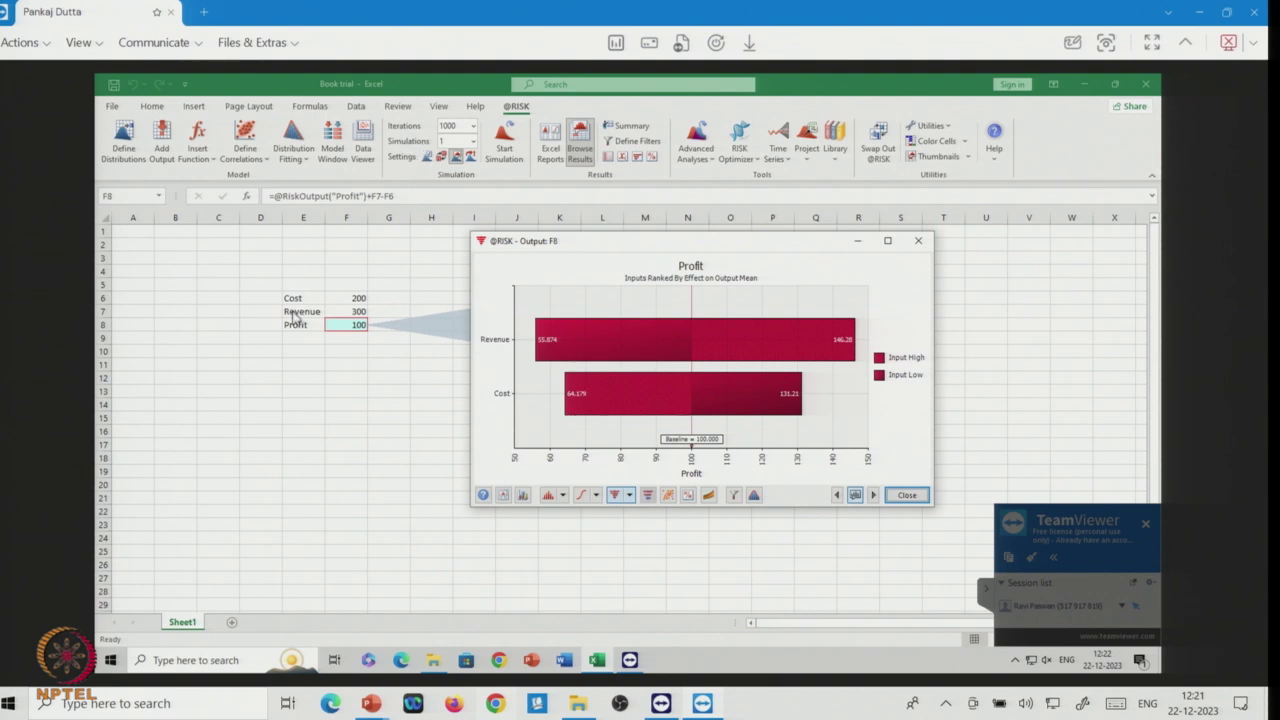
left_click(356, 296)
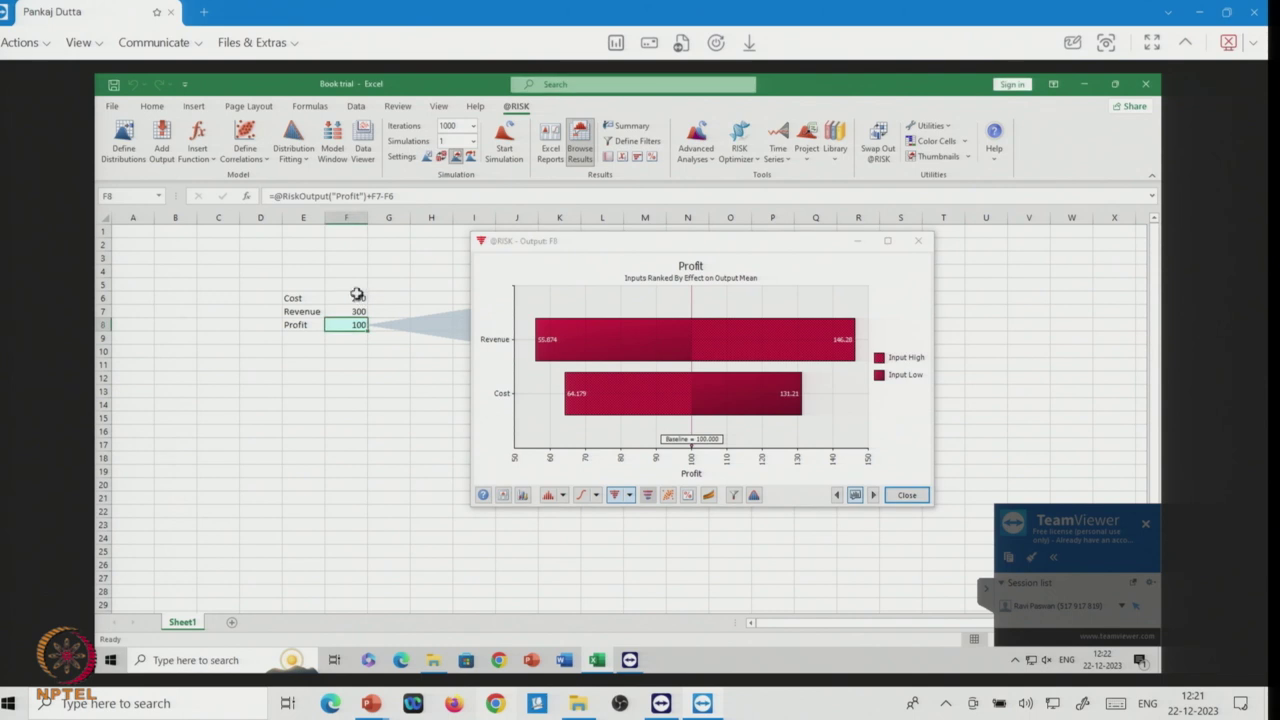
left_click(356, 296)
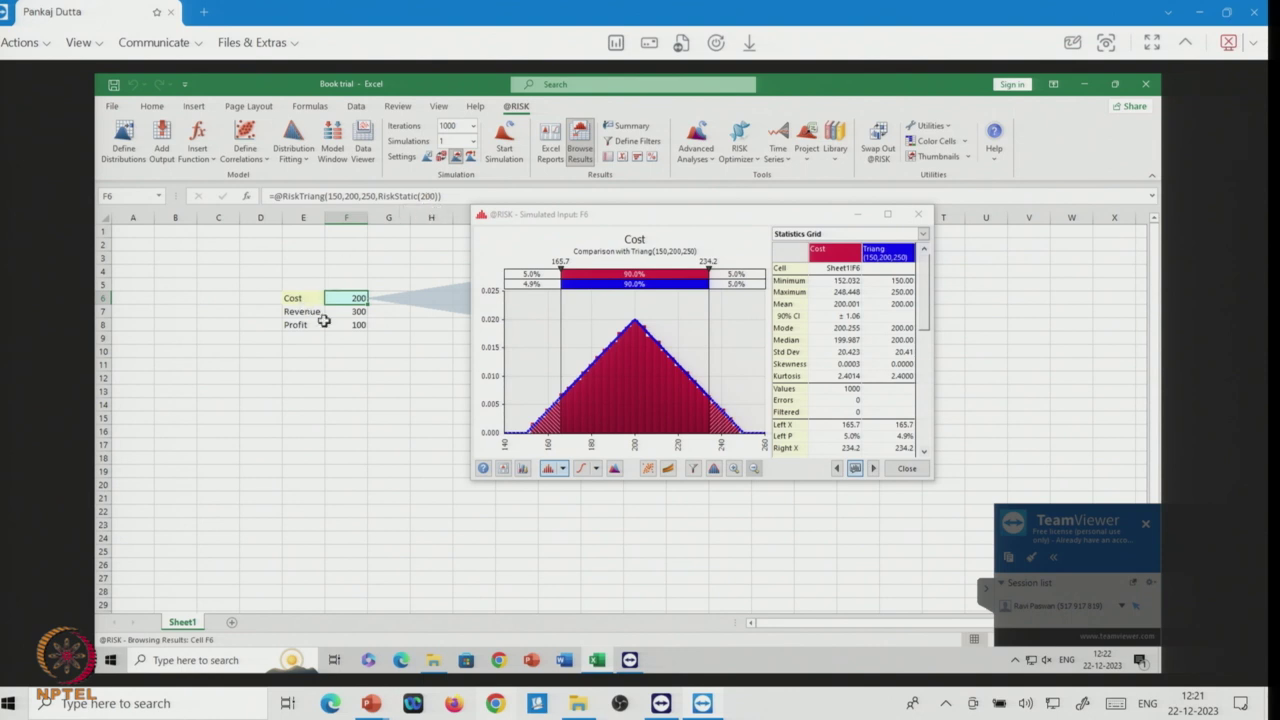
Return to the Profit output in F8 and display its Spider Graph - Change in Output Mean.
left_click(357, 325)
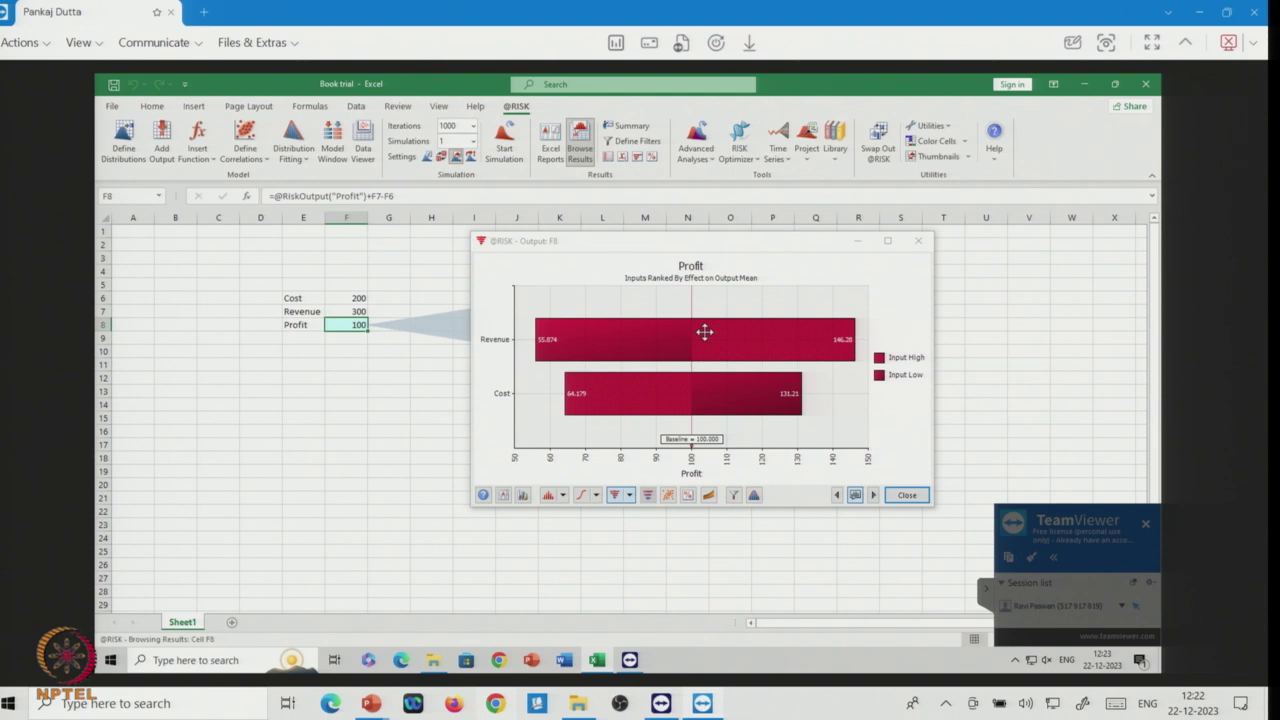
left_click(630, 495)
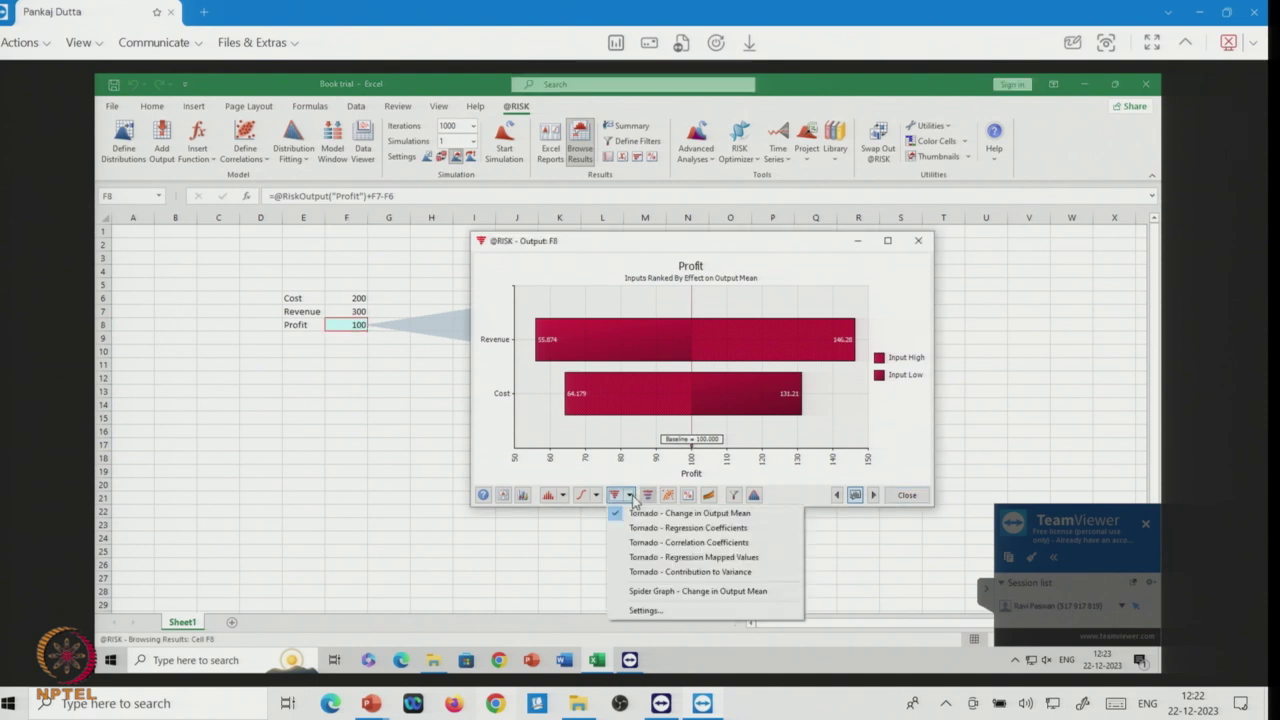
left_click(664, 591)
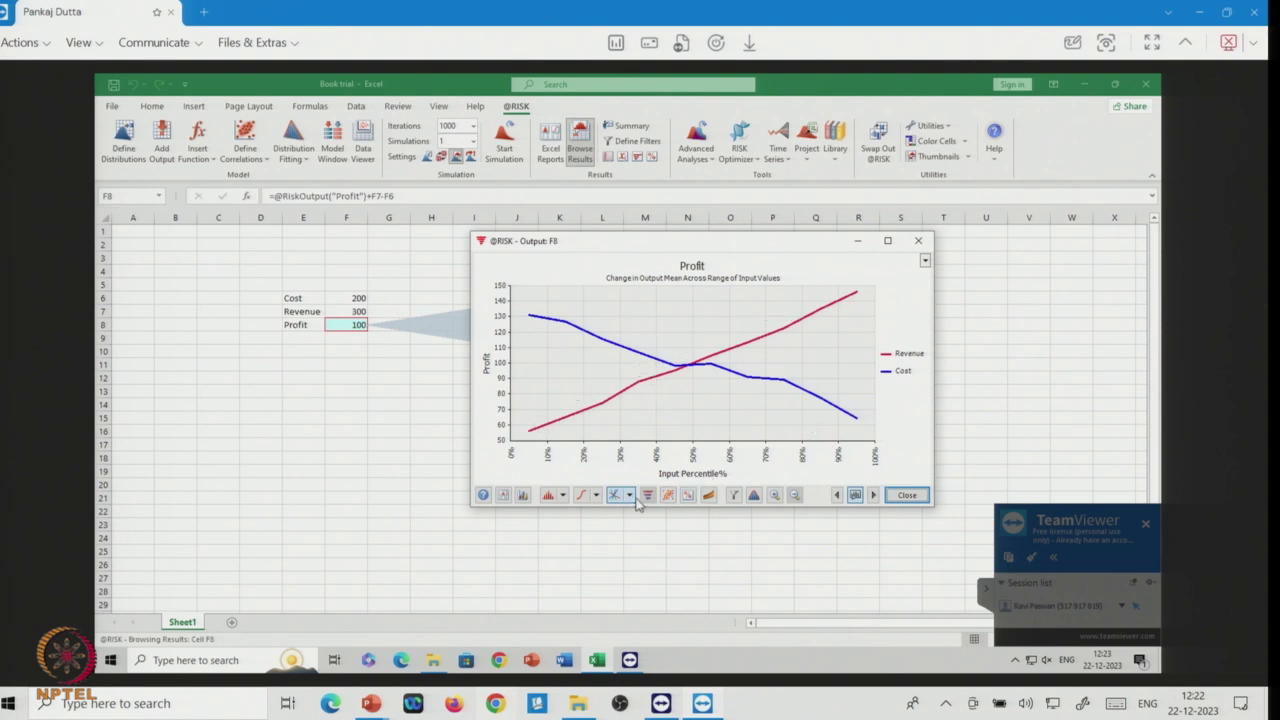
Display the Profit results as a Probability Density graph and close the results browsing.
left_click(562, 495)
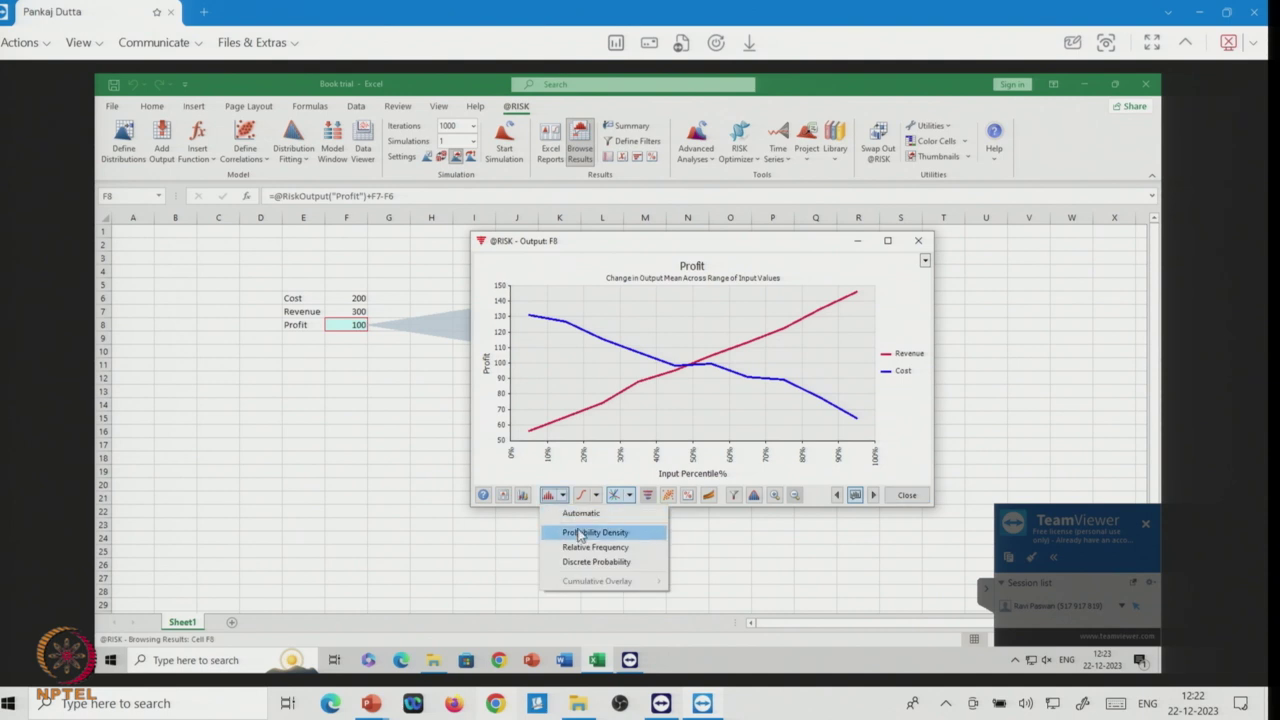
left_click(578, 534)
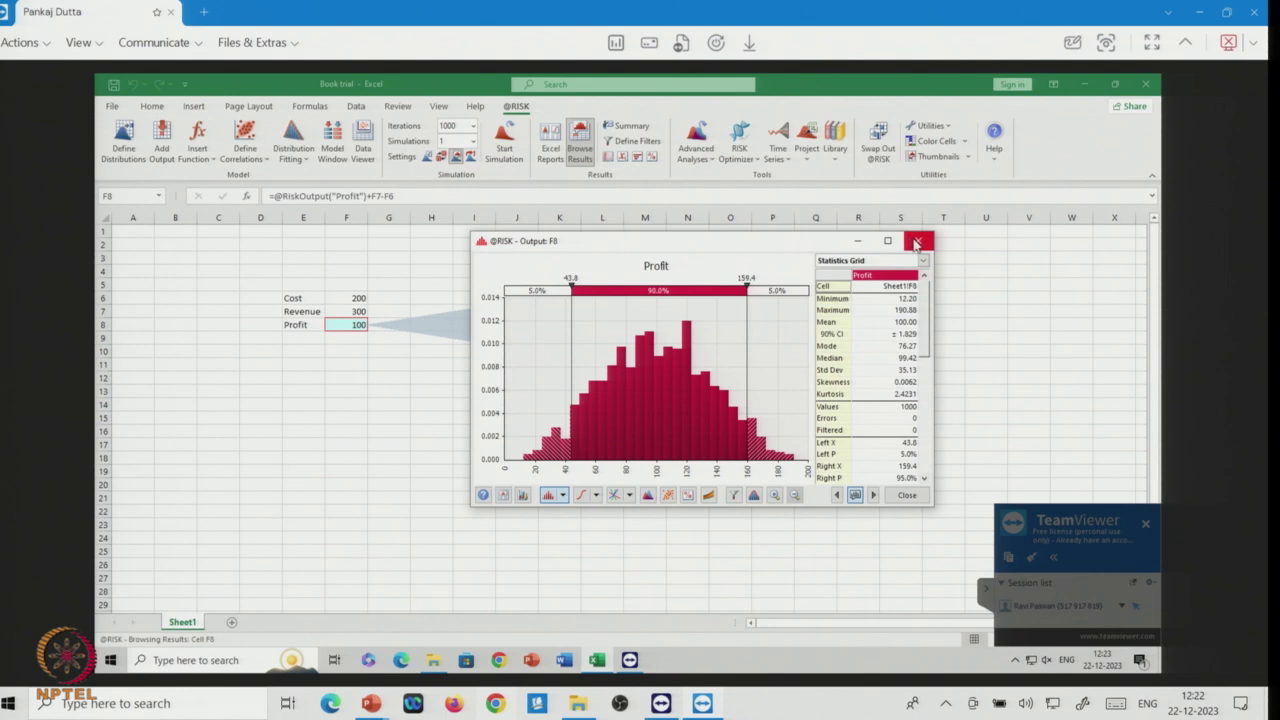
left_click(918, 245)
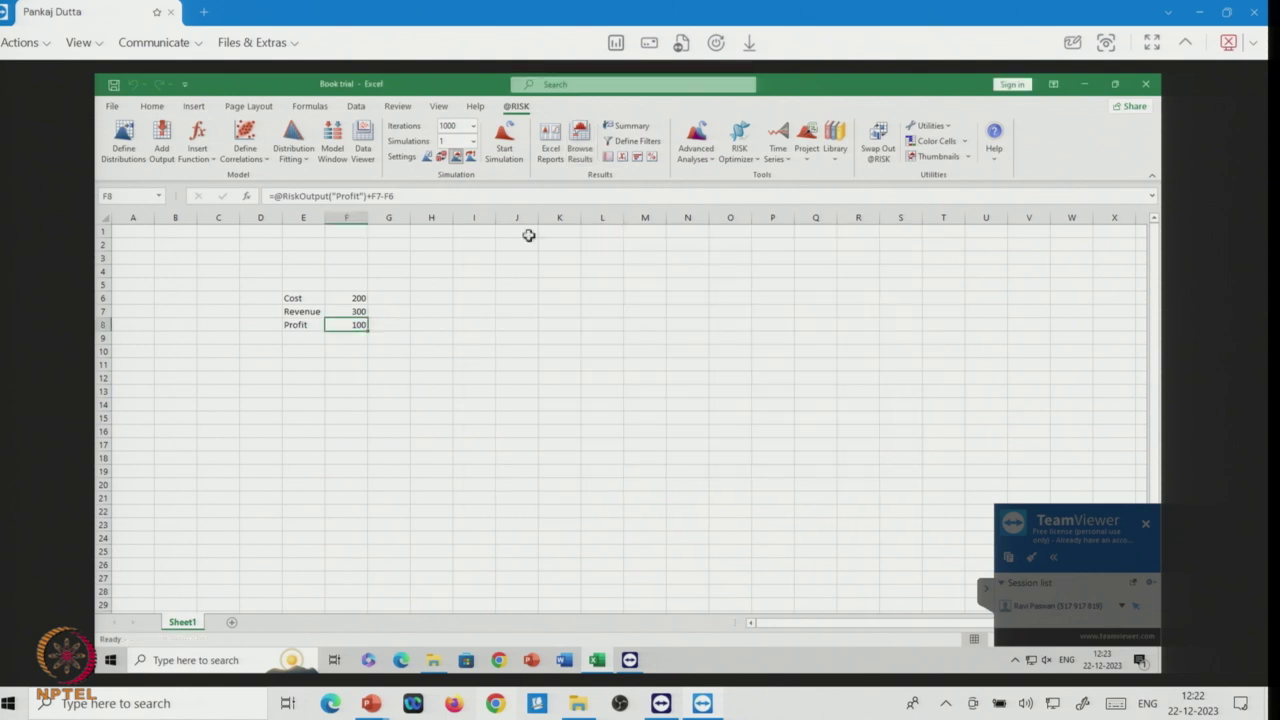
left_click(581, 155)
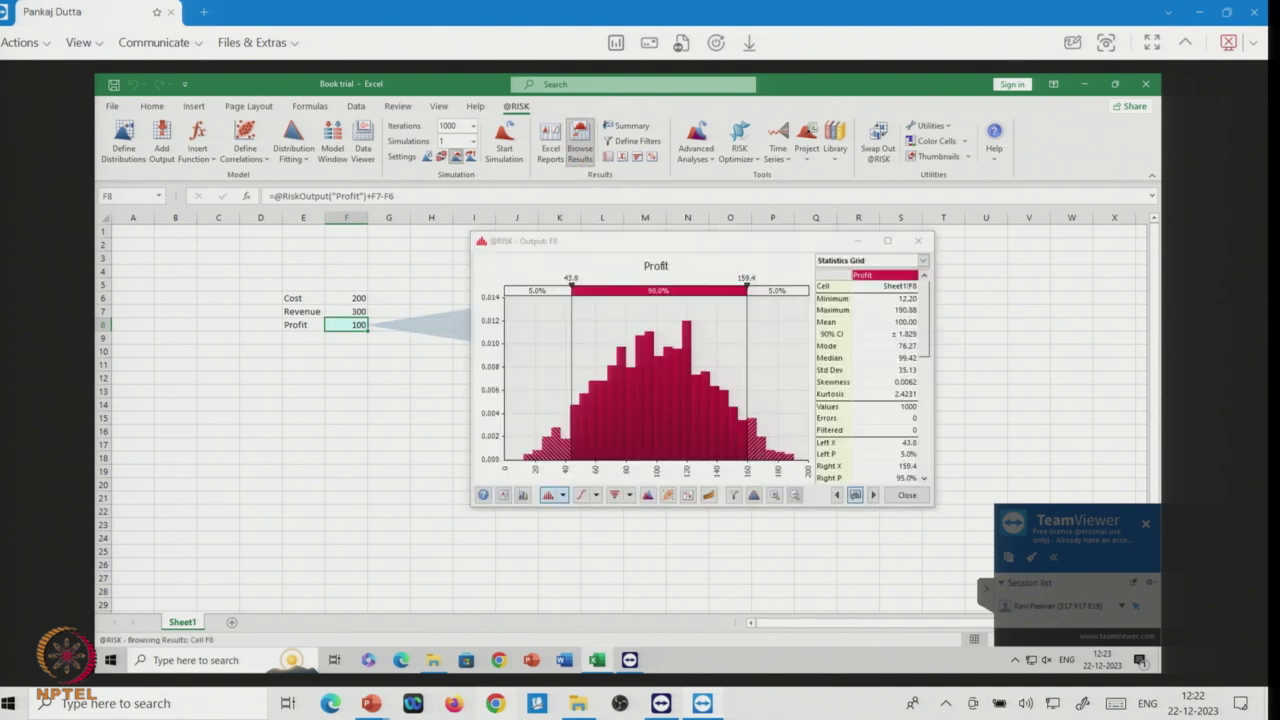
left_click(580, 150)
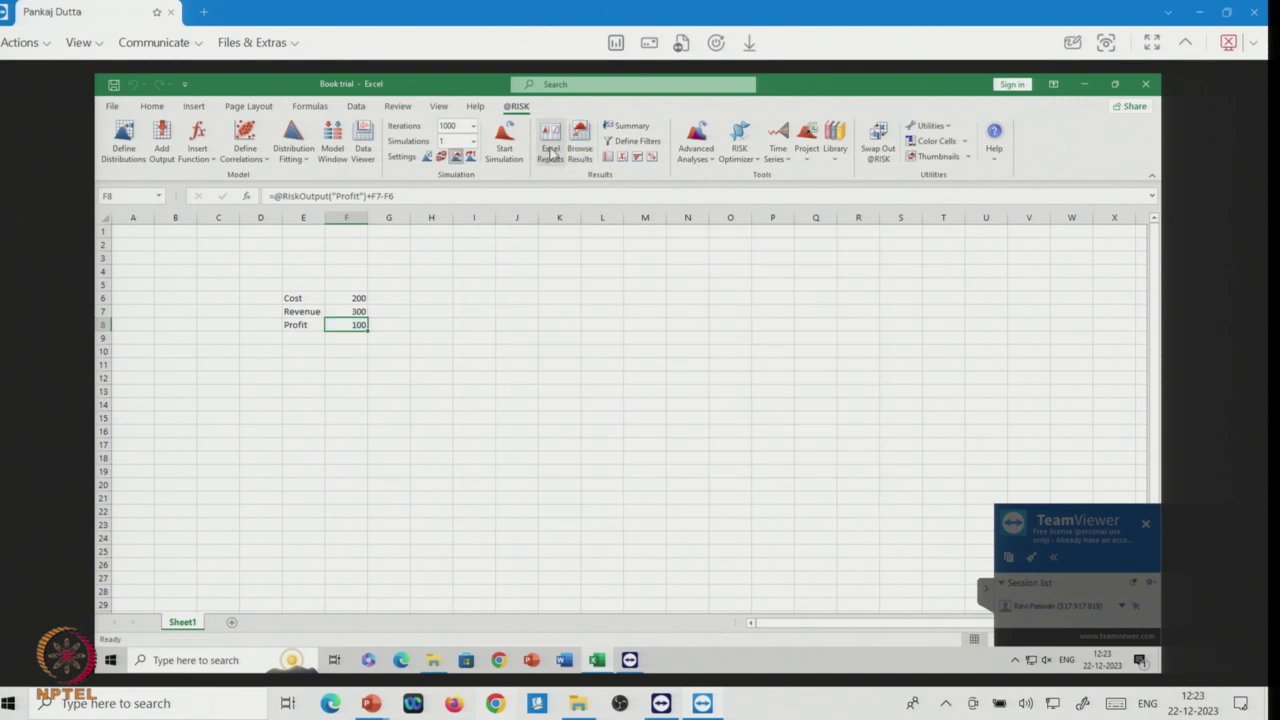
left_click(549, 146)
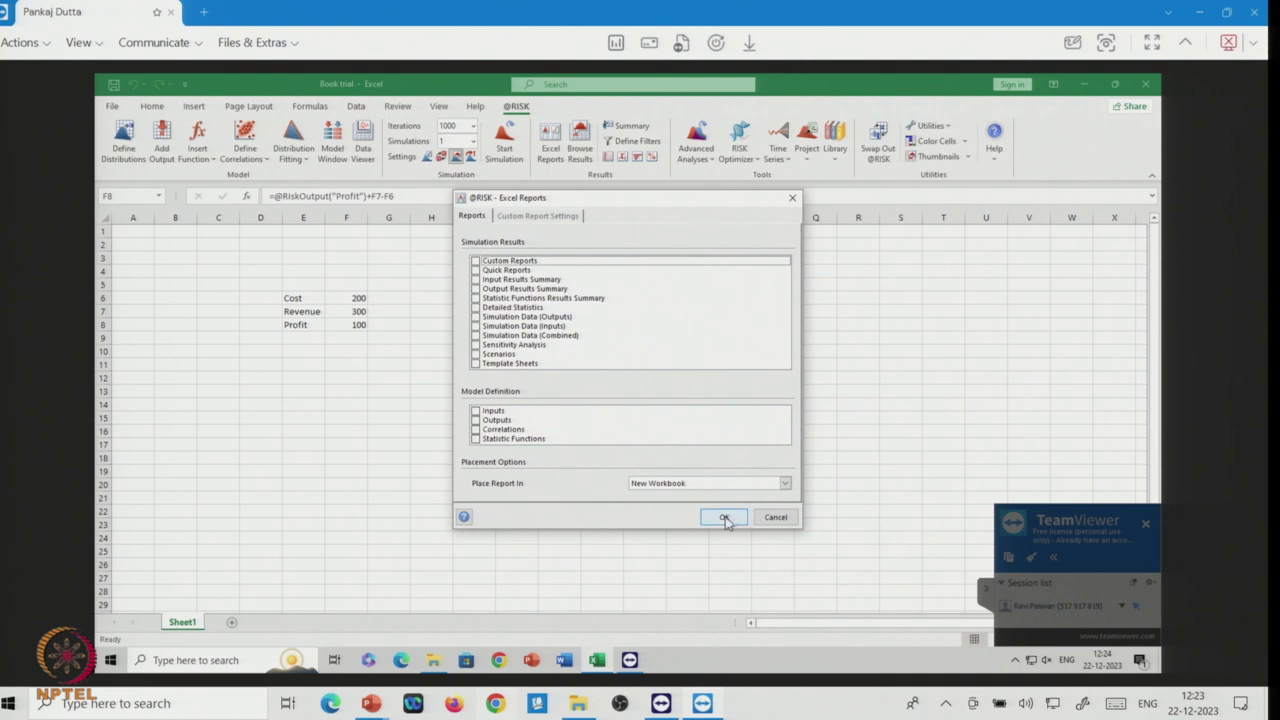
left_click(724, 518)
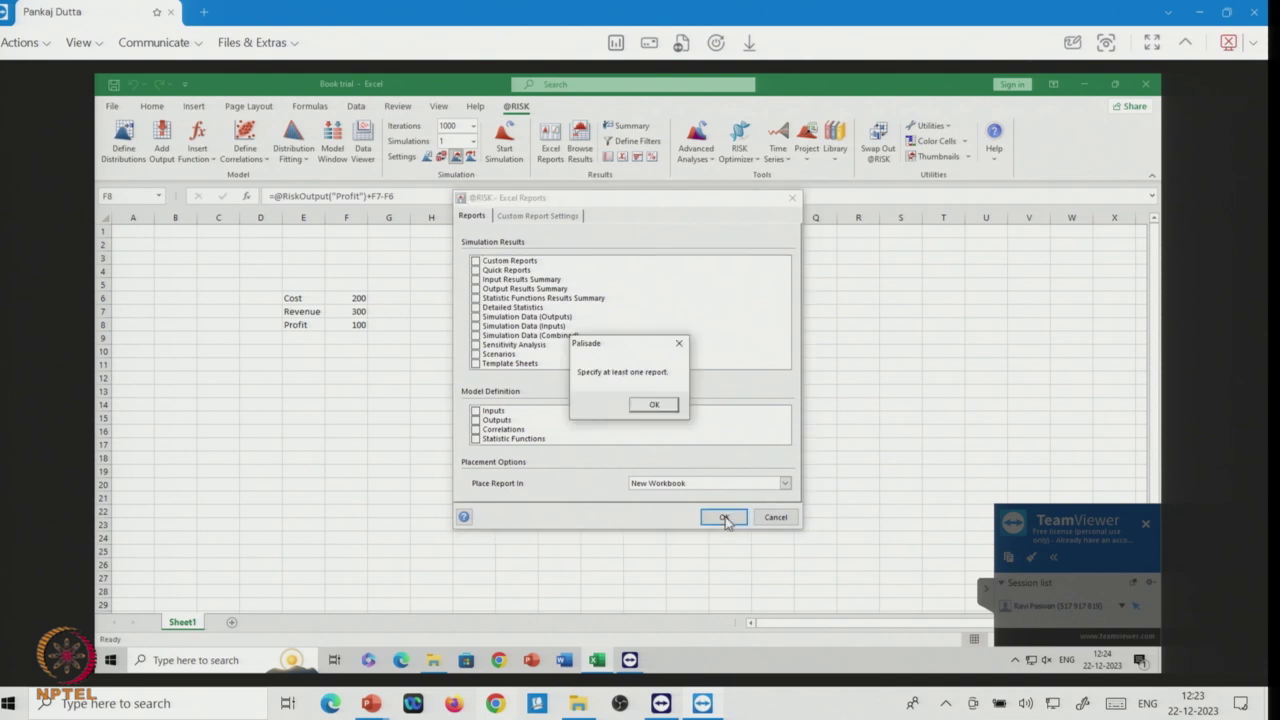
left_click(653, 406)
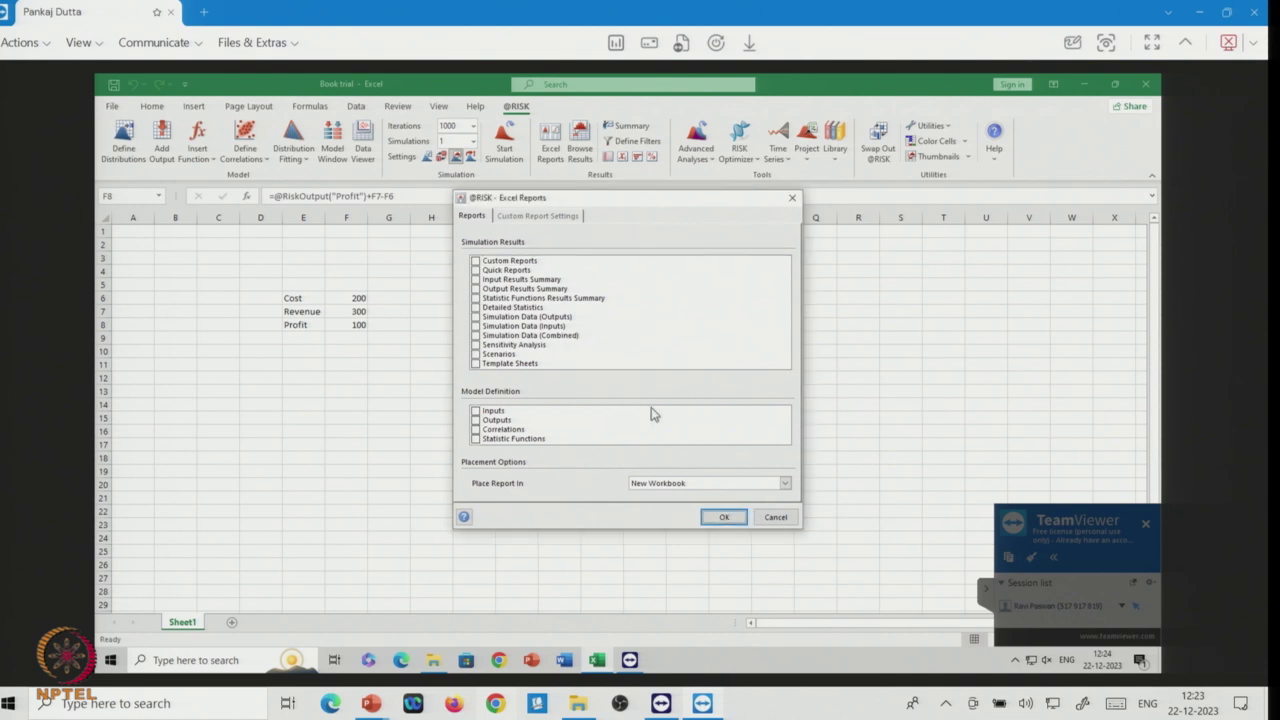
left_click(483, 272)
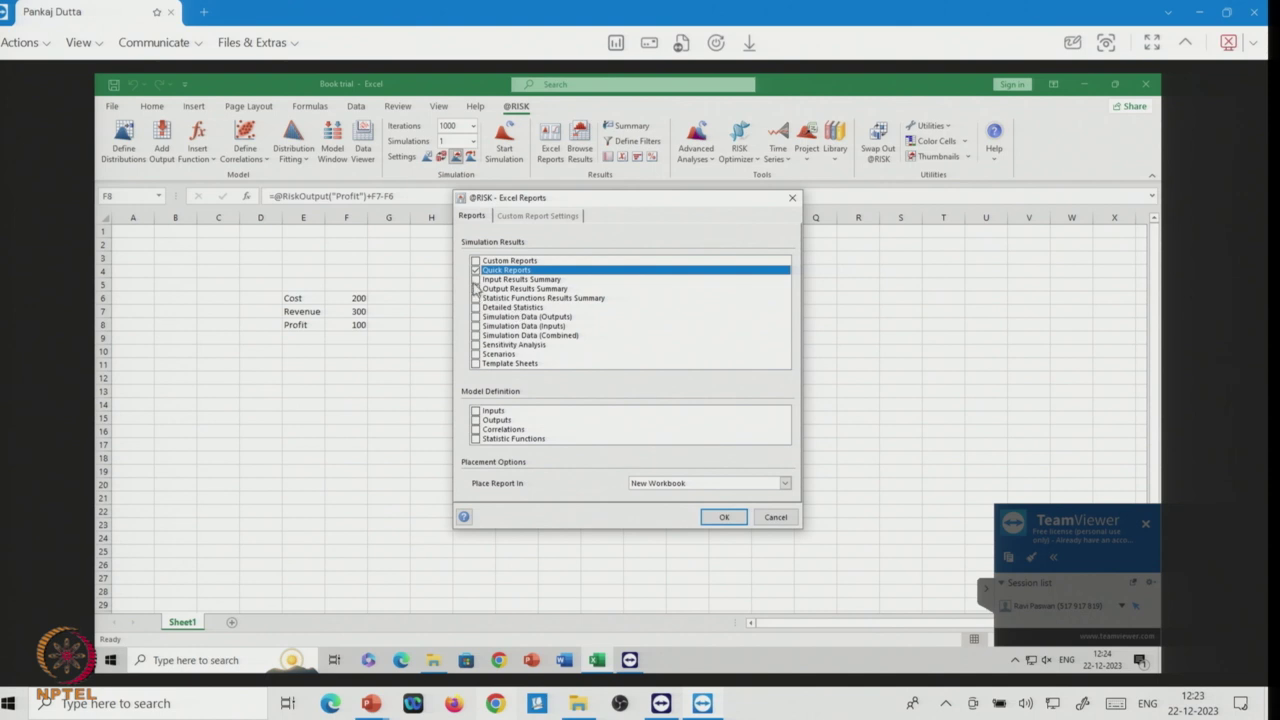
left_click(476, 281)
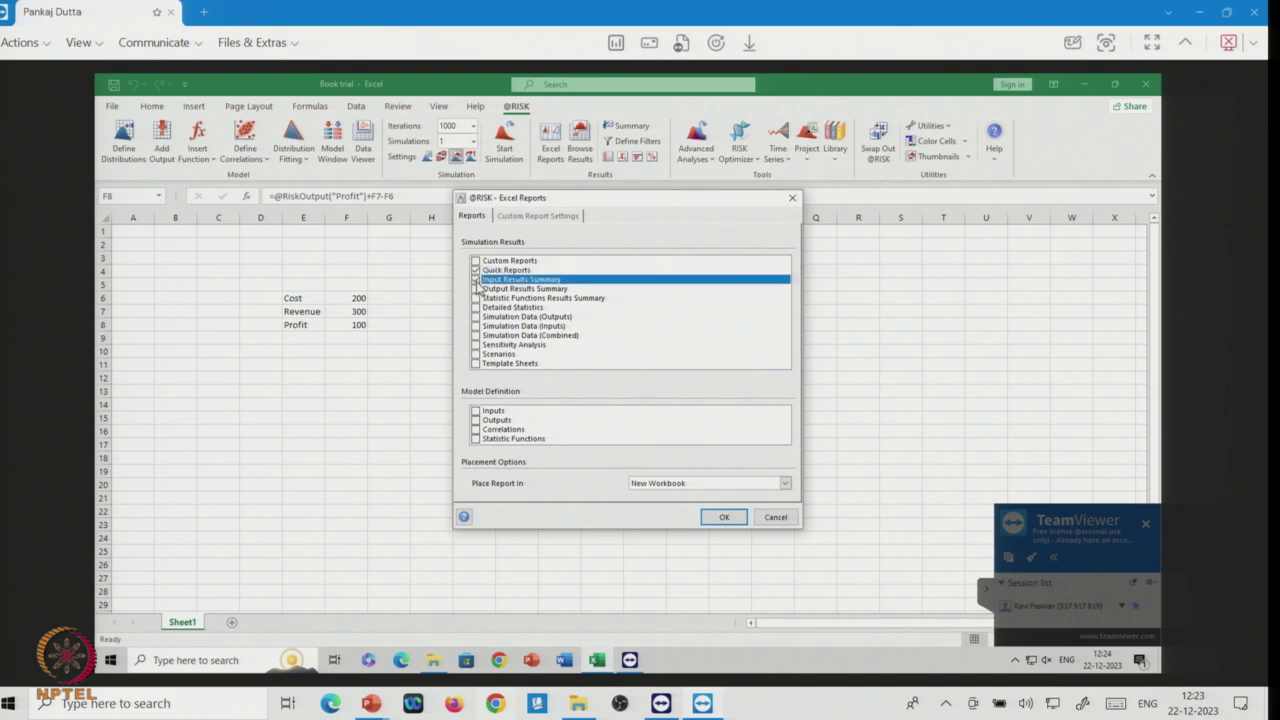
left_click(476, 289)
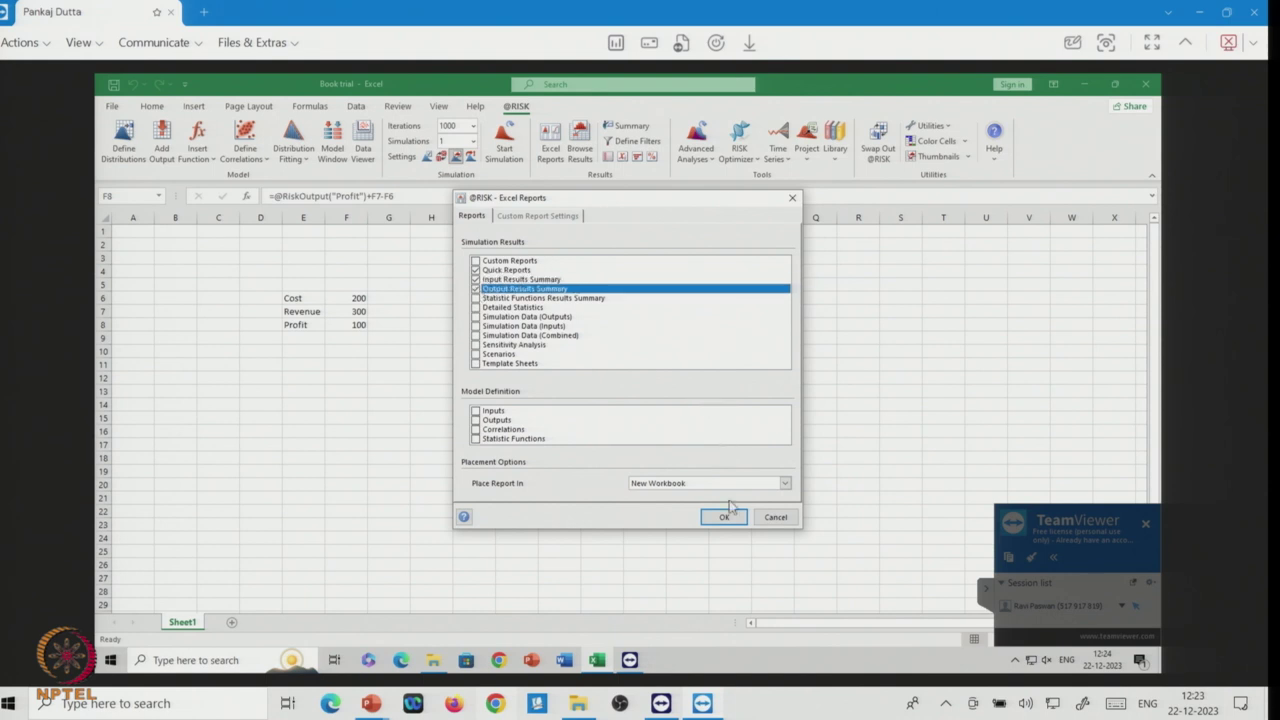
left_click(726, 518)
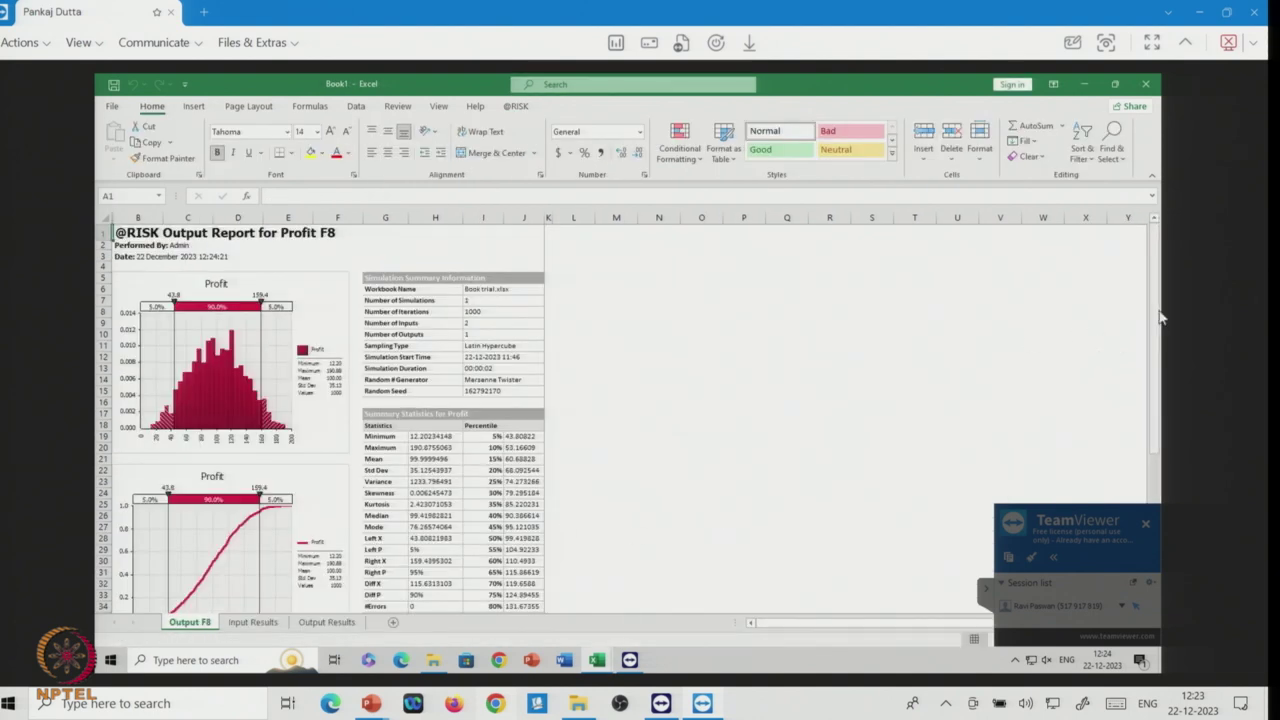
Examine the Output F8 report for Profit, including its histogram, cumulative curve, tornado graph and summary statistics.
mouse_move(1158, 317)
left_mouse_down()
mouse_move(1170, 490)
mouse_move(1157, 303)
left_mouse_up()
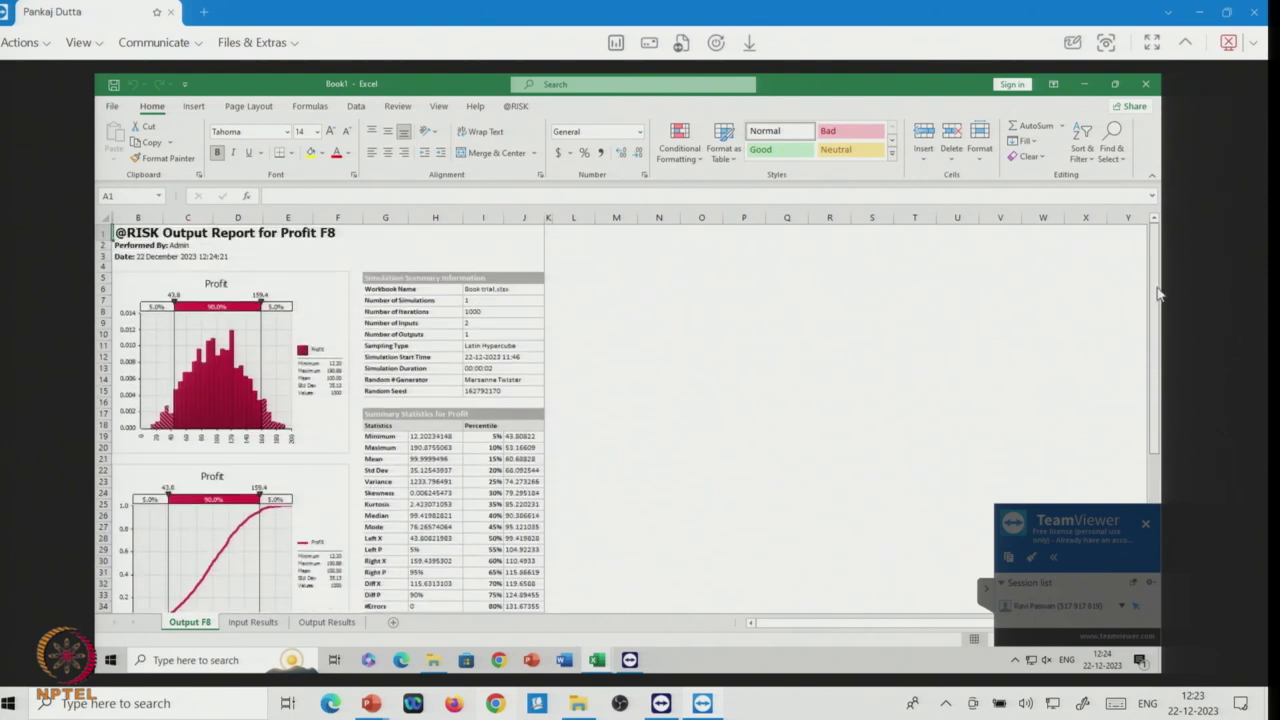
left_click_drag(1158, 293, 1157, 330)
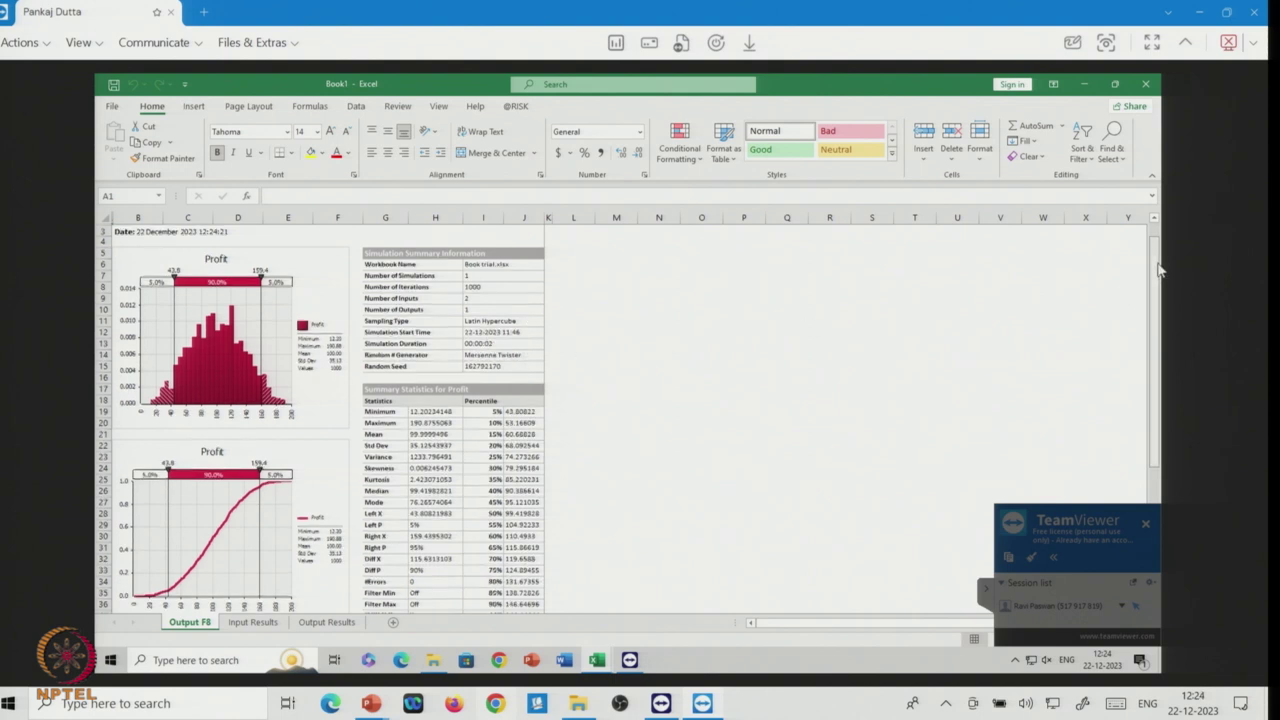
scroll(1160, 268, "down", 2)
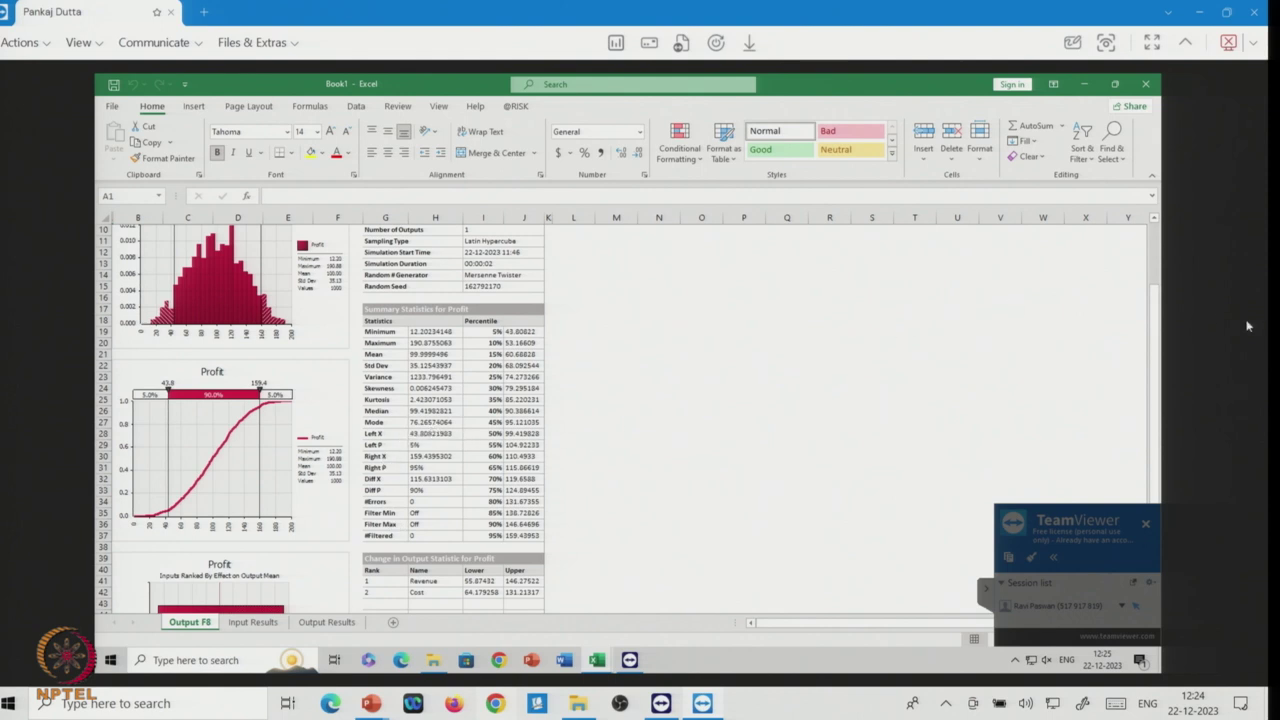
left_click_drag(1155, 295, 1155, 403)
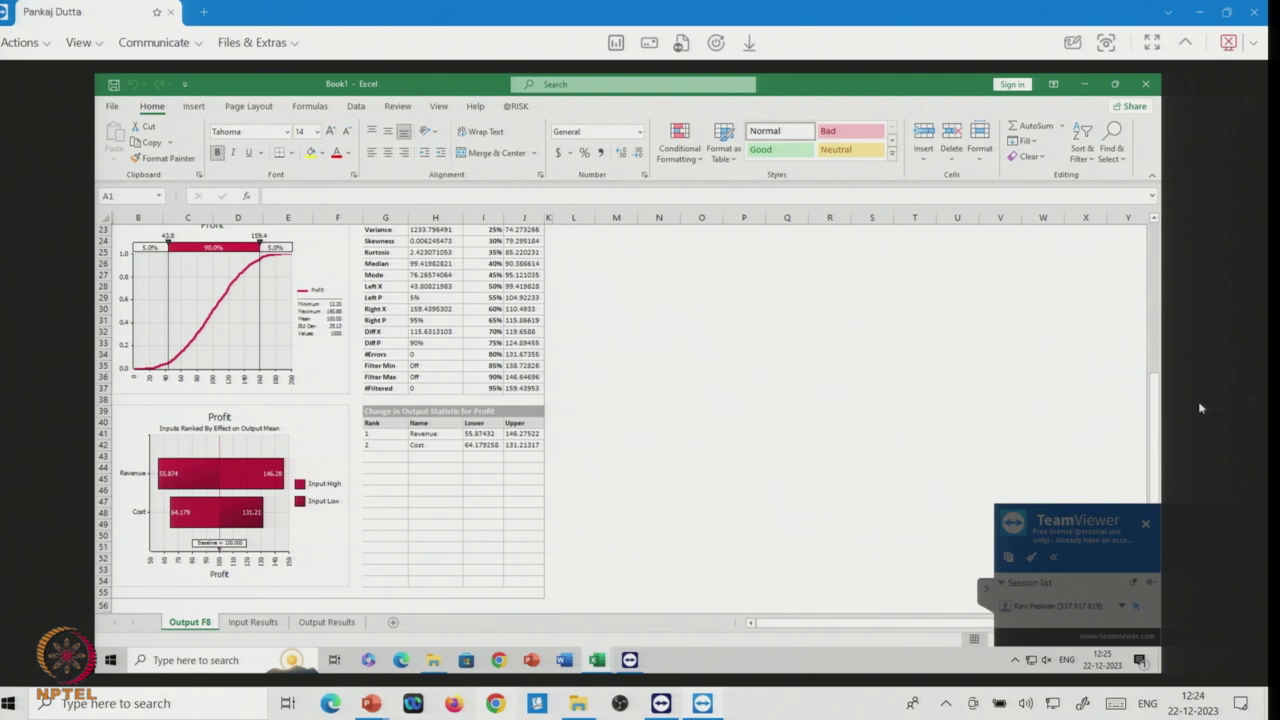
left_click_drag(1160, 410, 1139, 309)
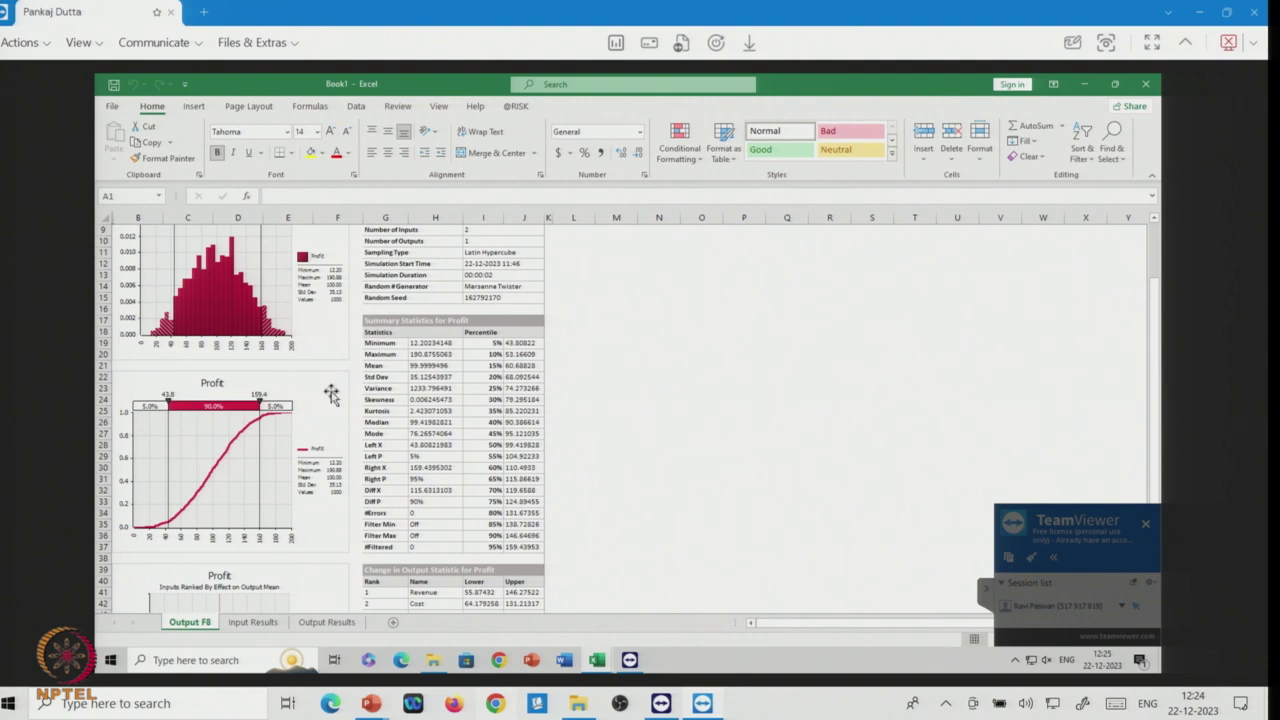
left_click(605, 389)
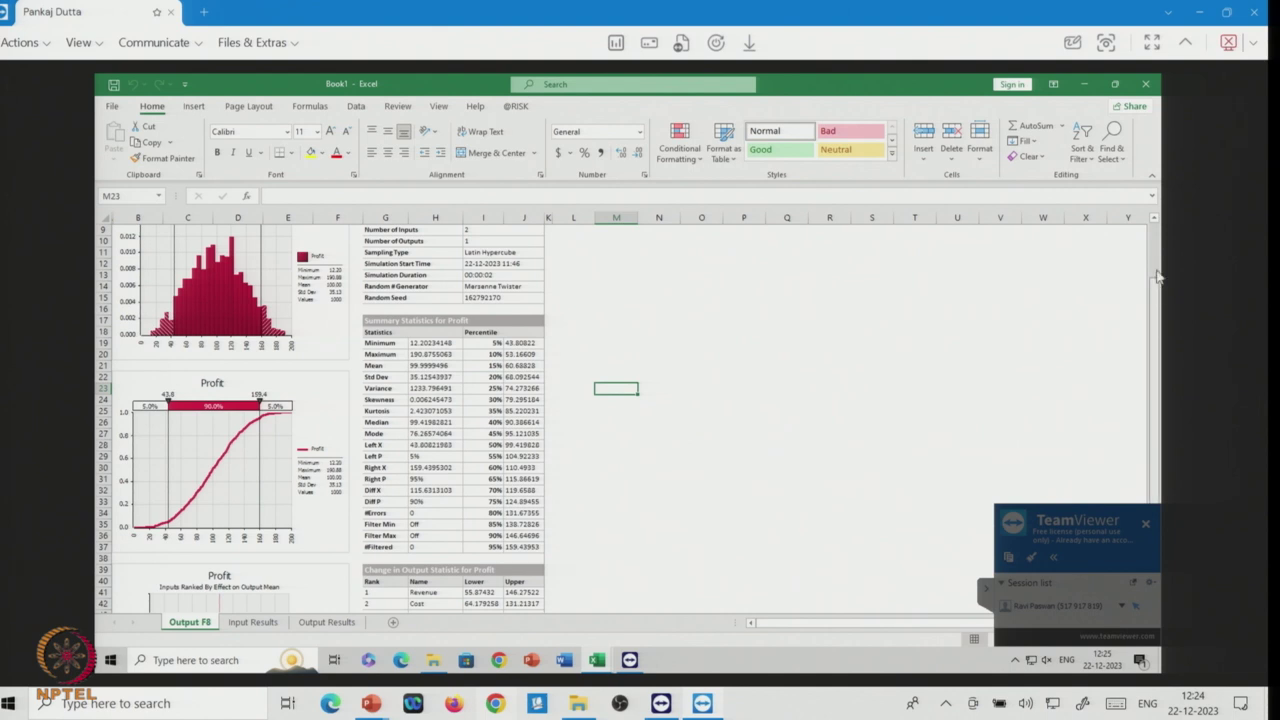
scroll(1157, 276, "up", 3)
left_click(789, 344)
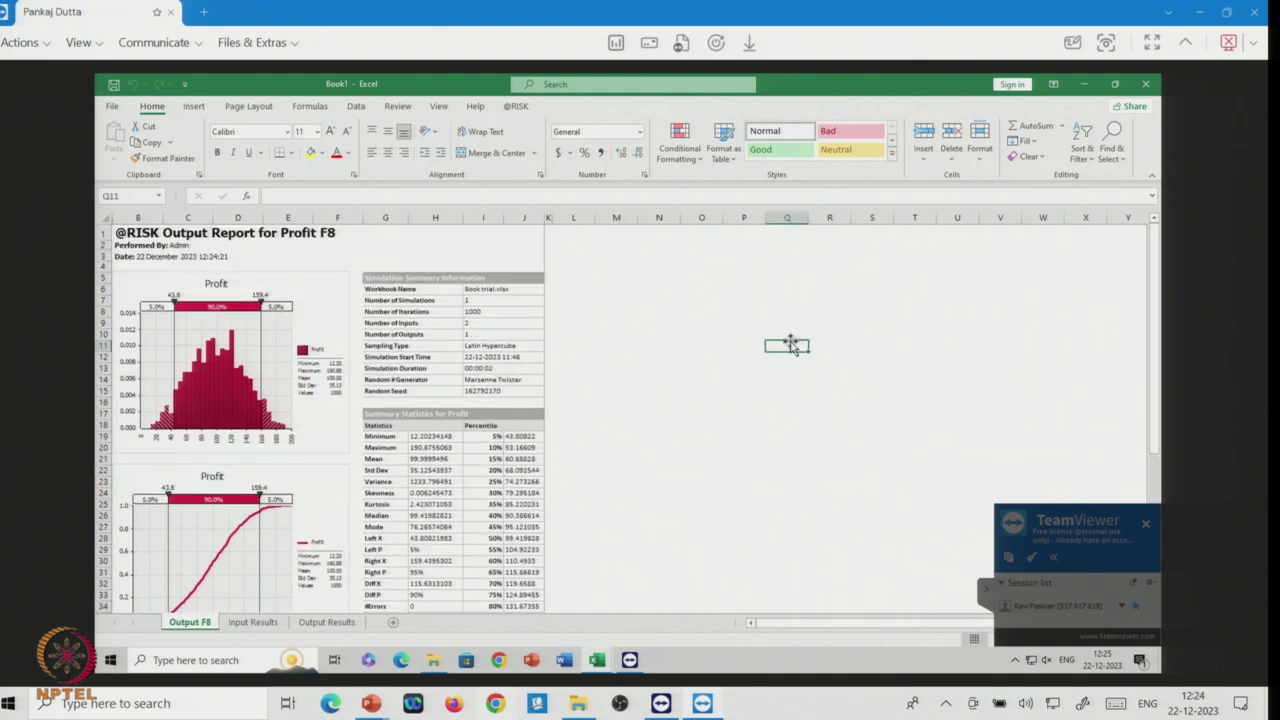
View the Input Results sheet for Cost and Revenue and the Output Results sheet for Profit.
left_click(321, 622)
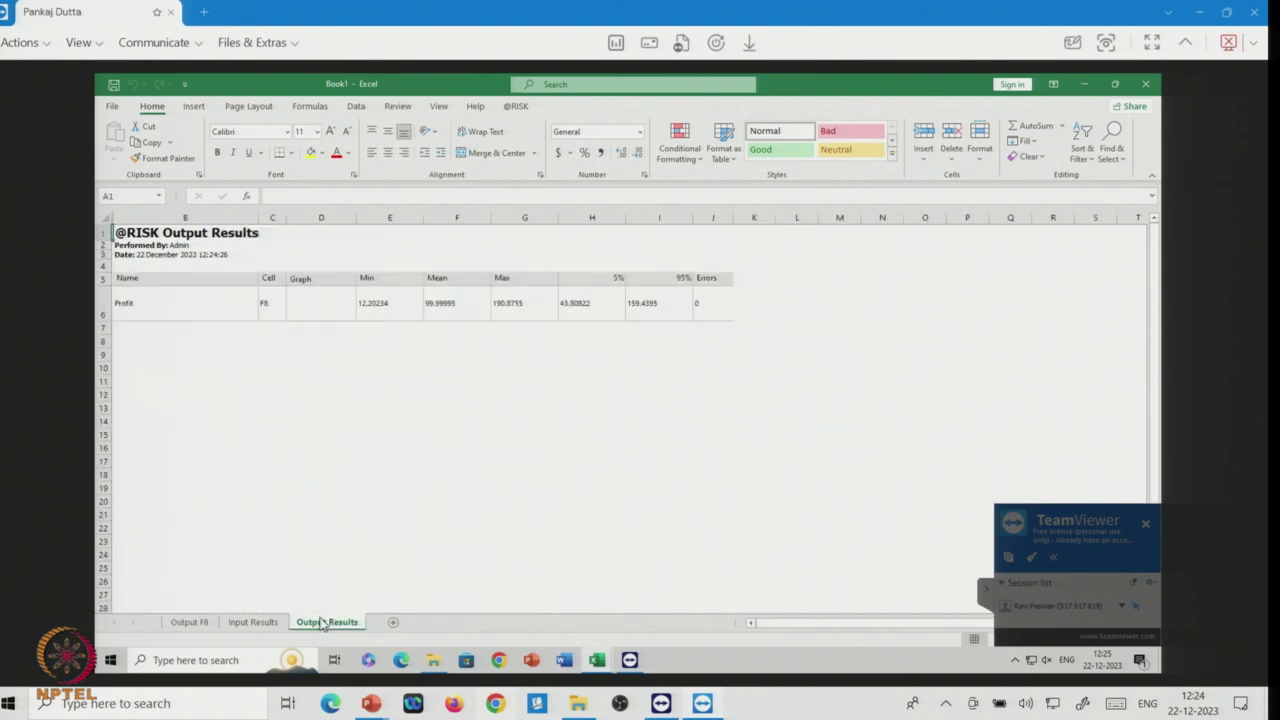
left_click(256, 622)
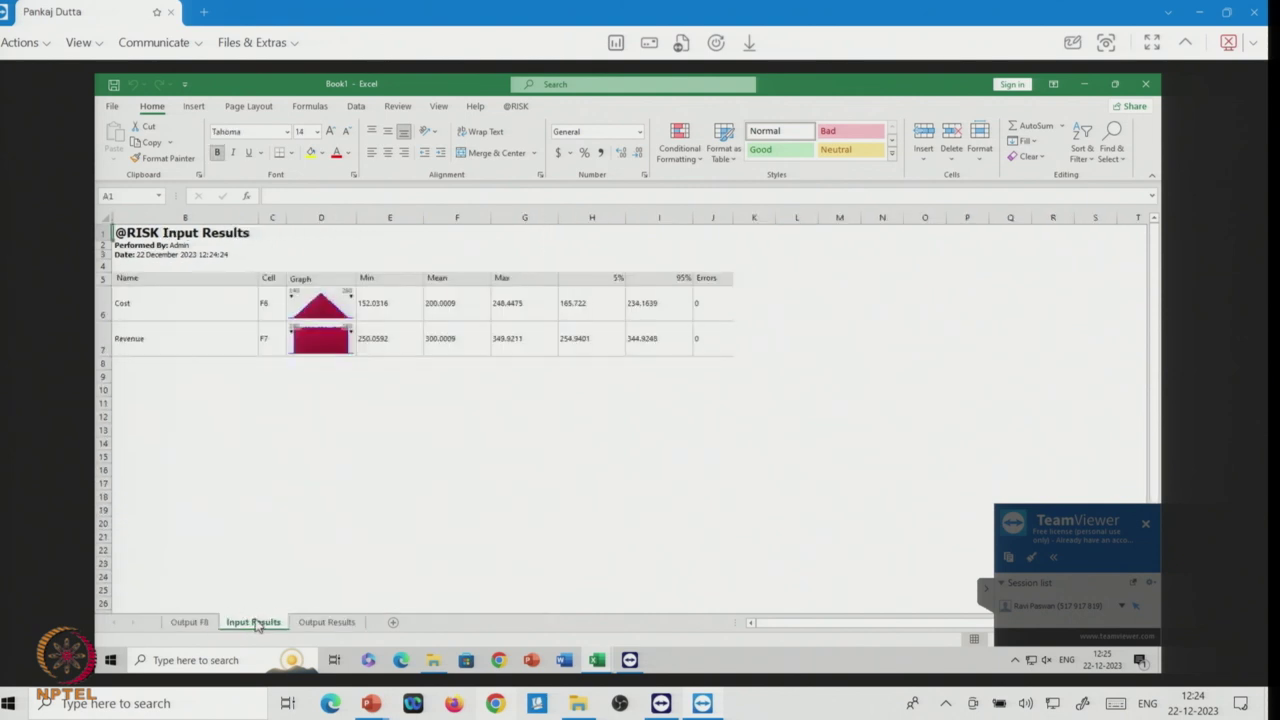
left_click(314, 622)
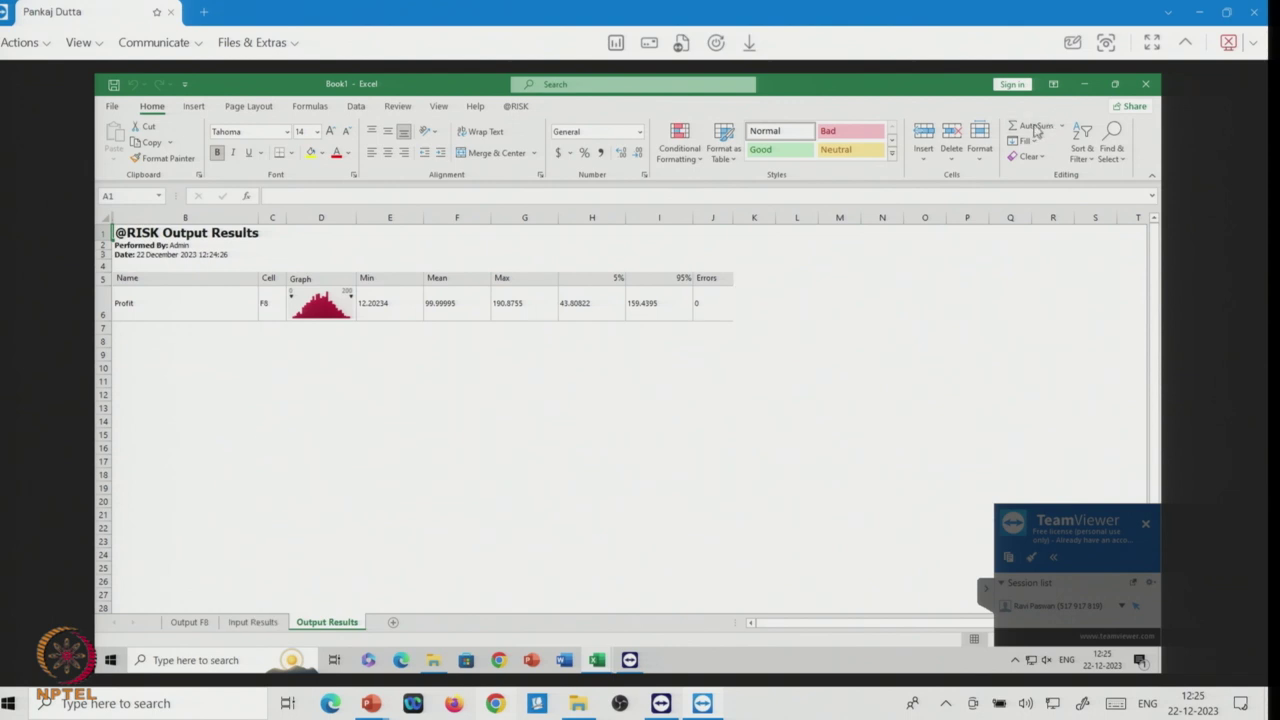
Return to the Book trial workbook and browse the simulated distribution of Profit in F8.
left_click(599, 660)
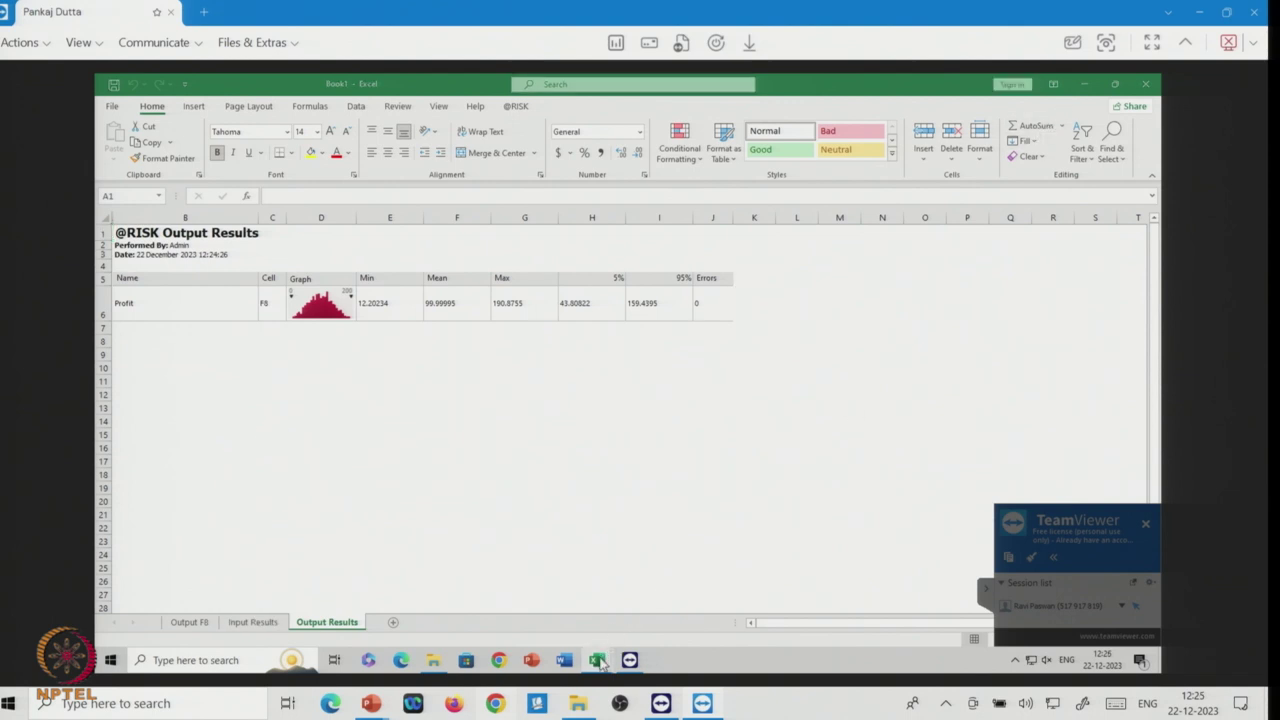
left_click(547, 611)
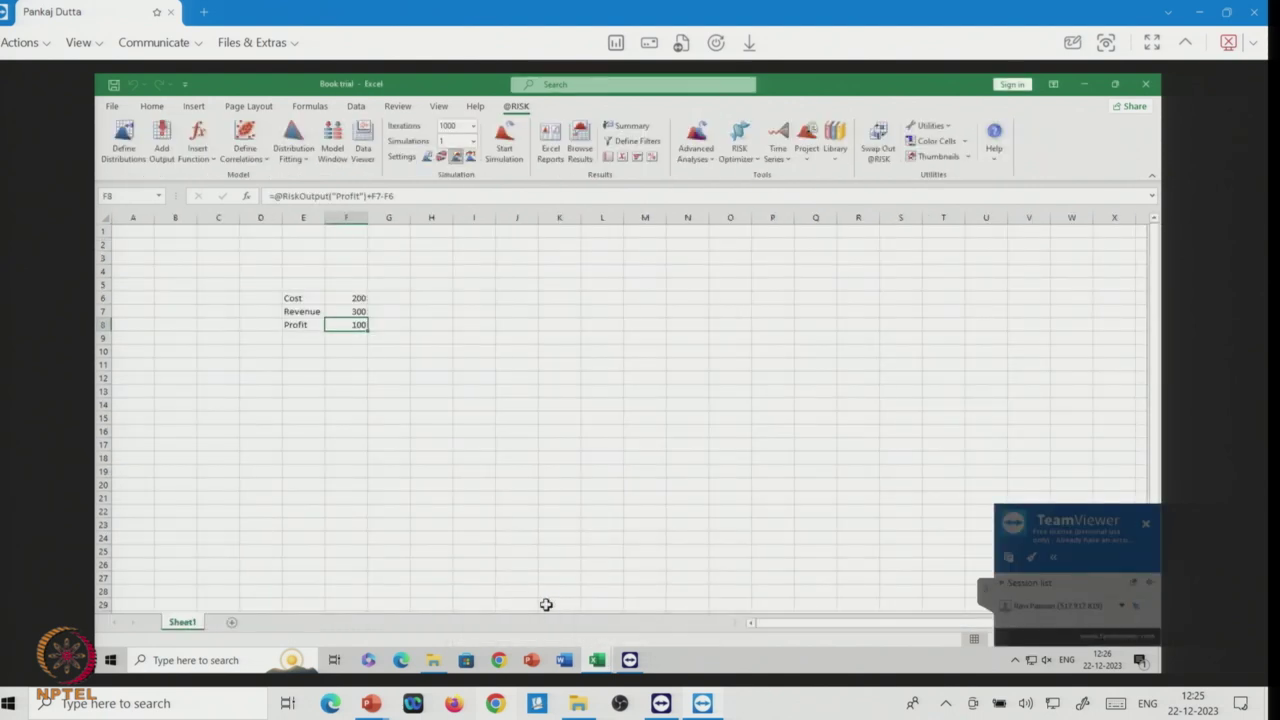
left_click(389, 456)
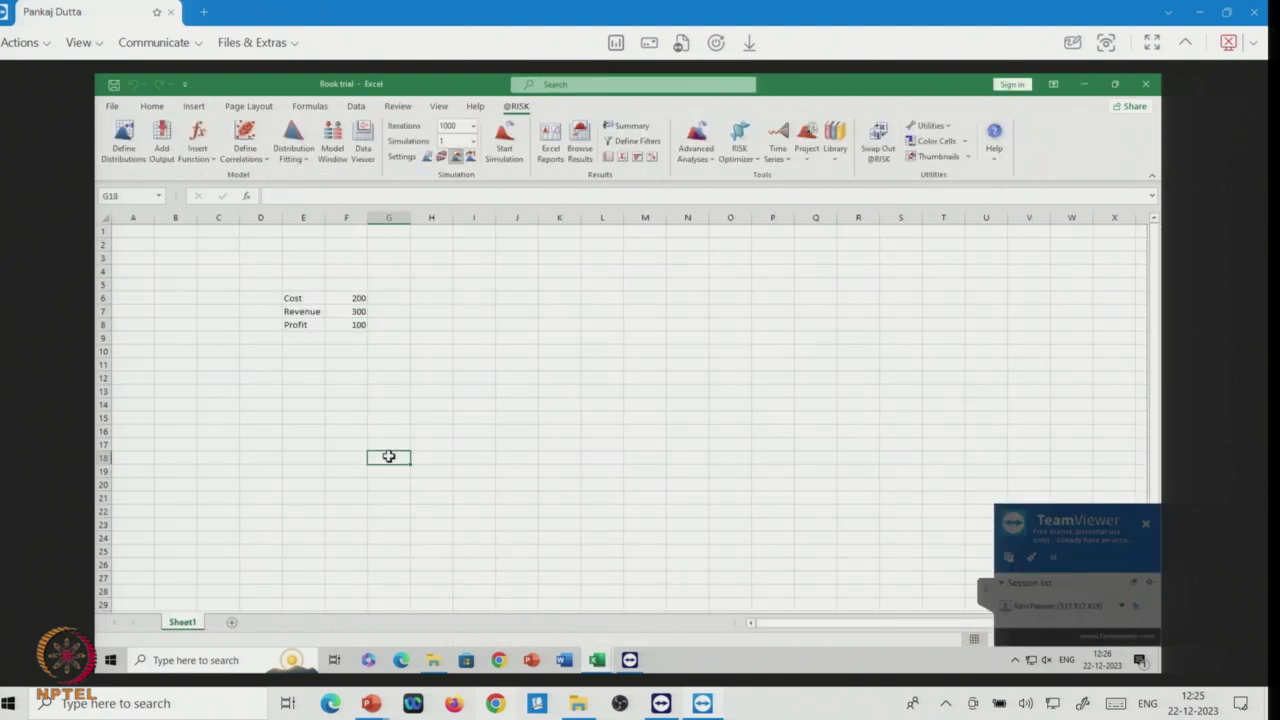
left_click(352, 321)
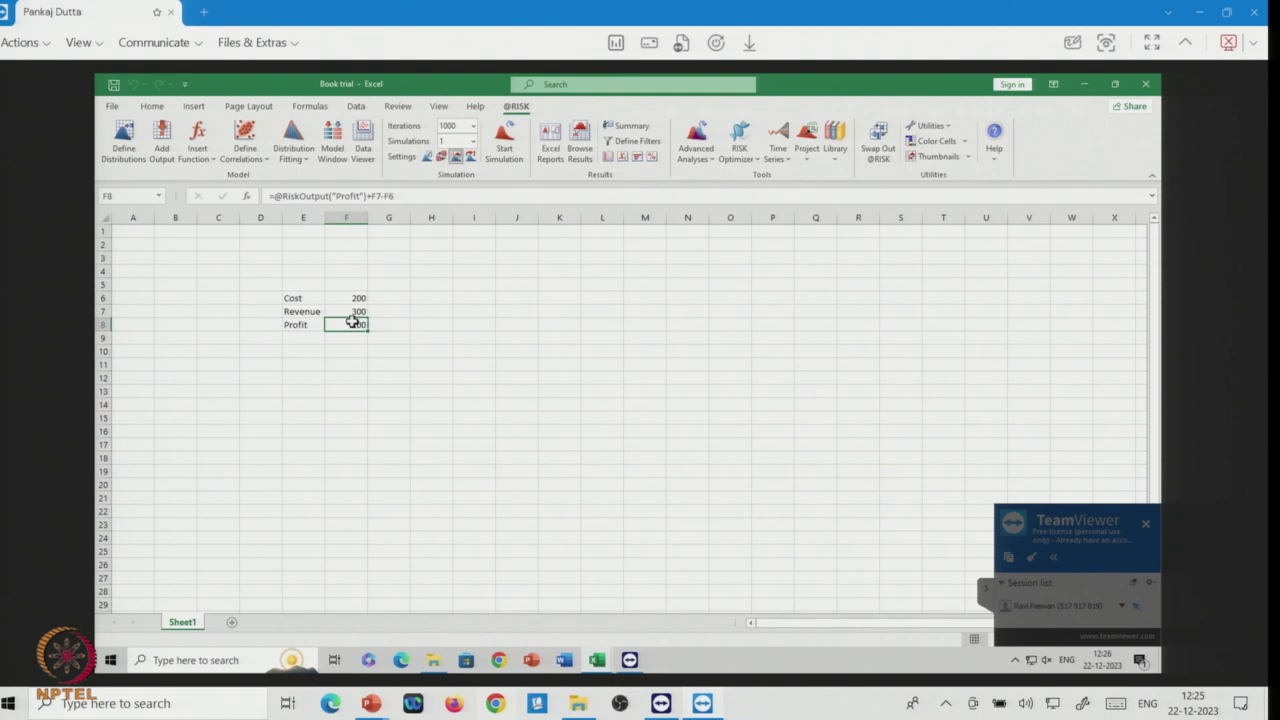
left_click(573, 155)
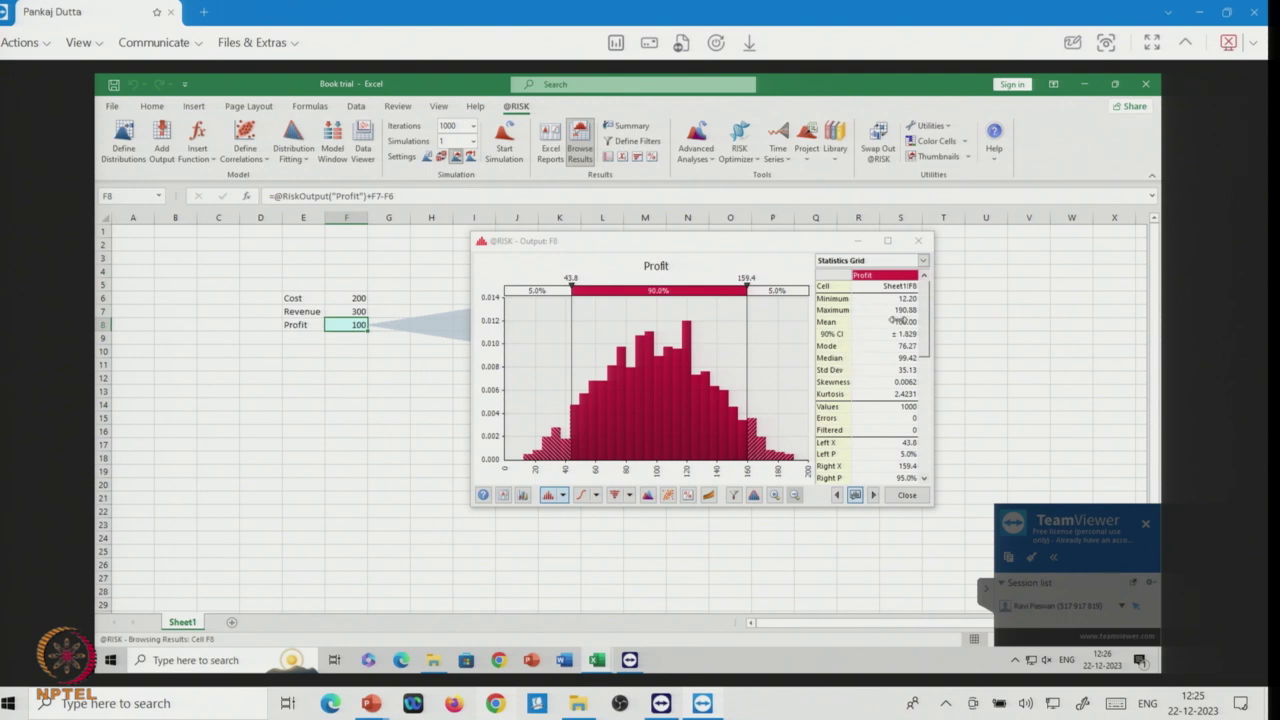
View the available iteration counts and Profit's Std Dev in the Statistics Grid, and close the results window.
left_click(473, 126)
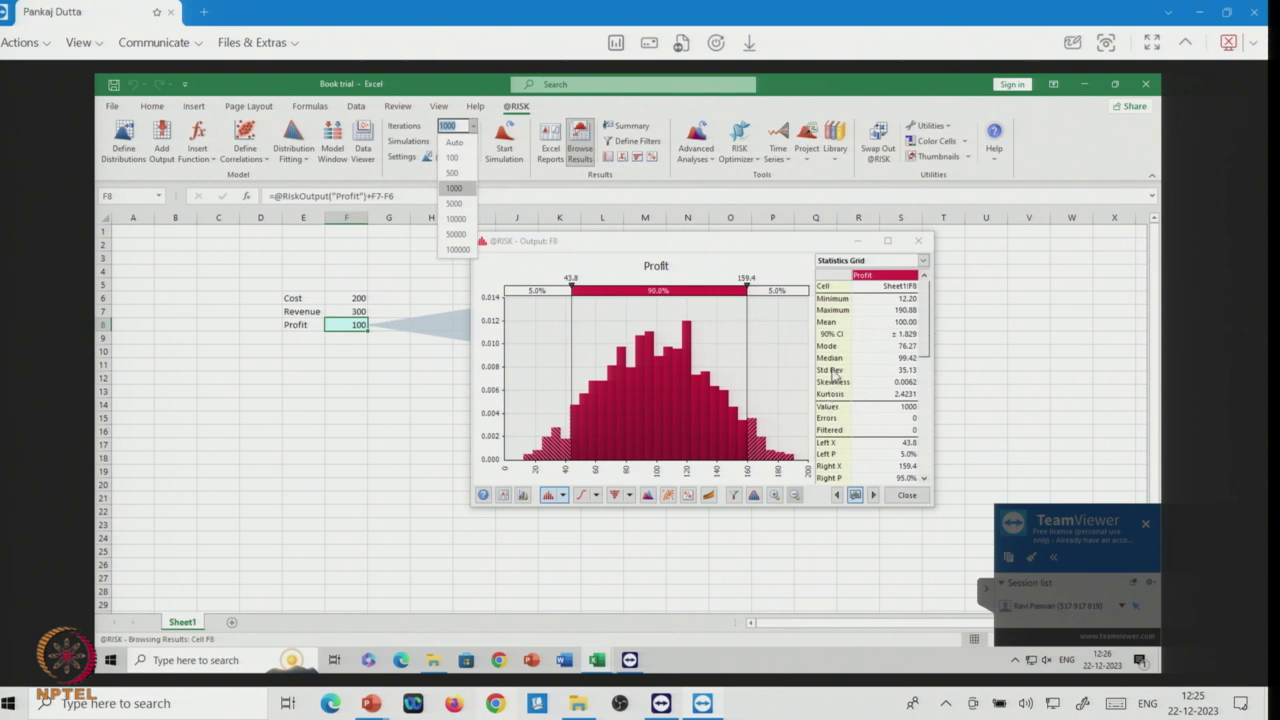
left_click(898, 375)
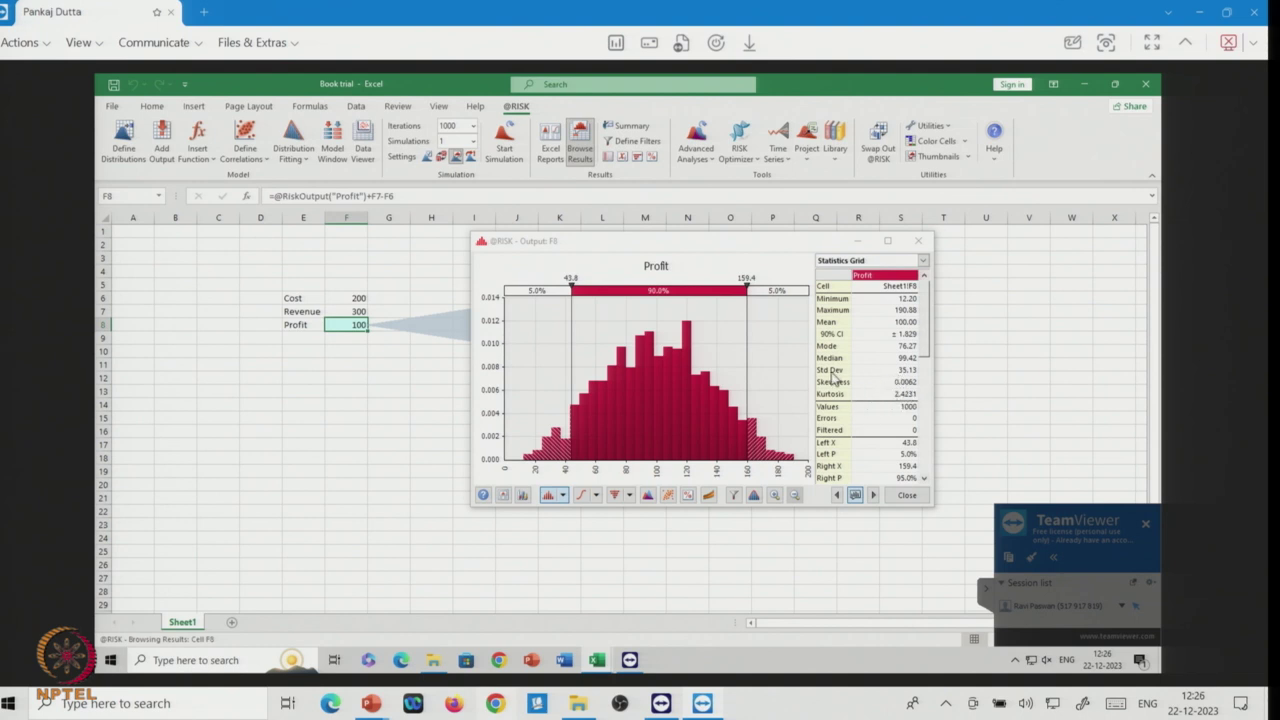
left_click(906, 371)
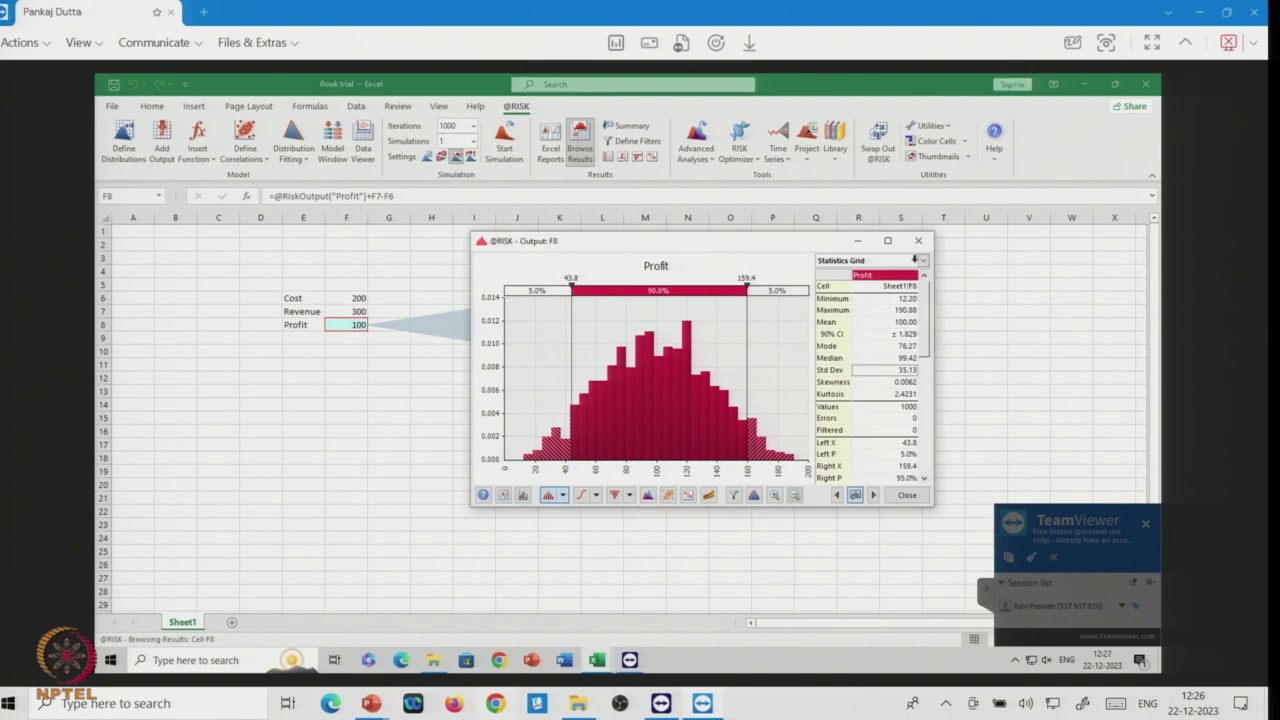
left_click(919, 243)
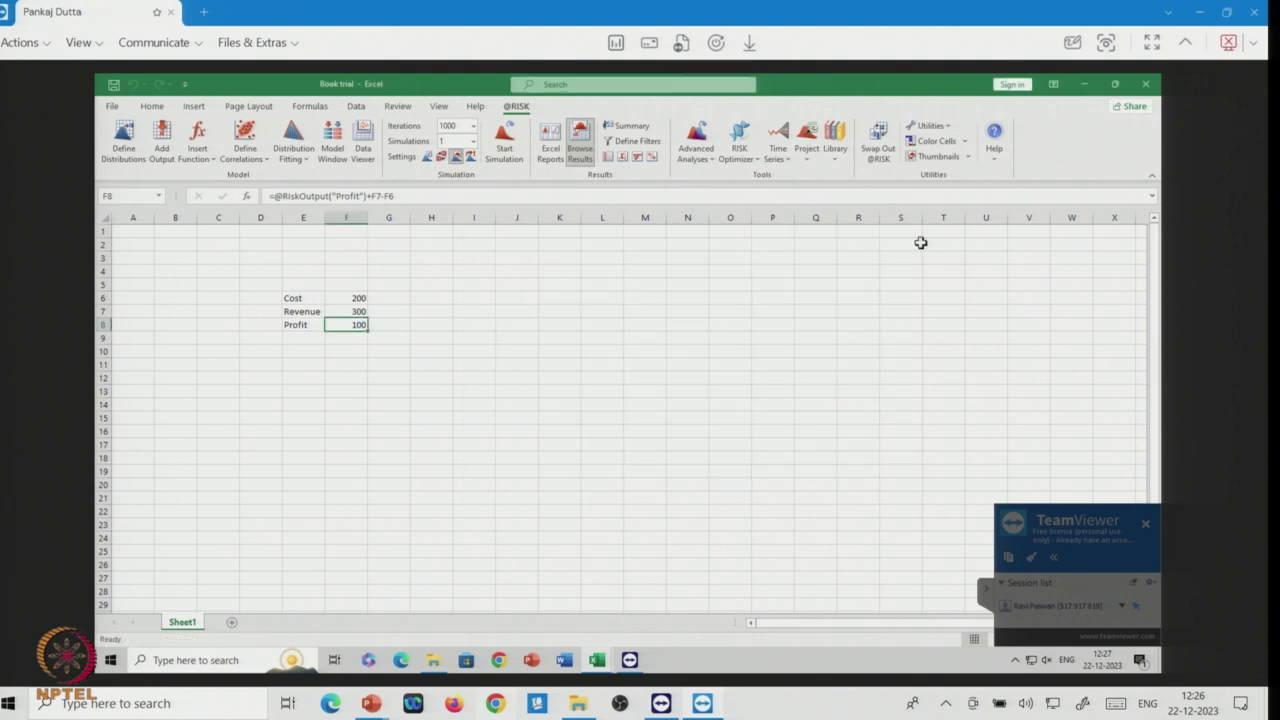
Browse the Profit results again and record the minimum on the sheet, with the label Min in B13 and 12 in C13.
left_click(474, 460)
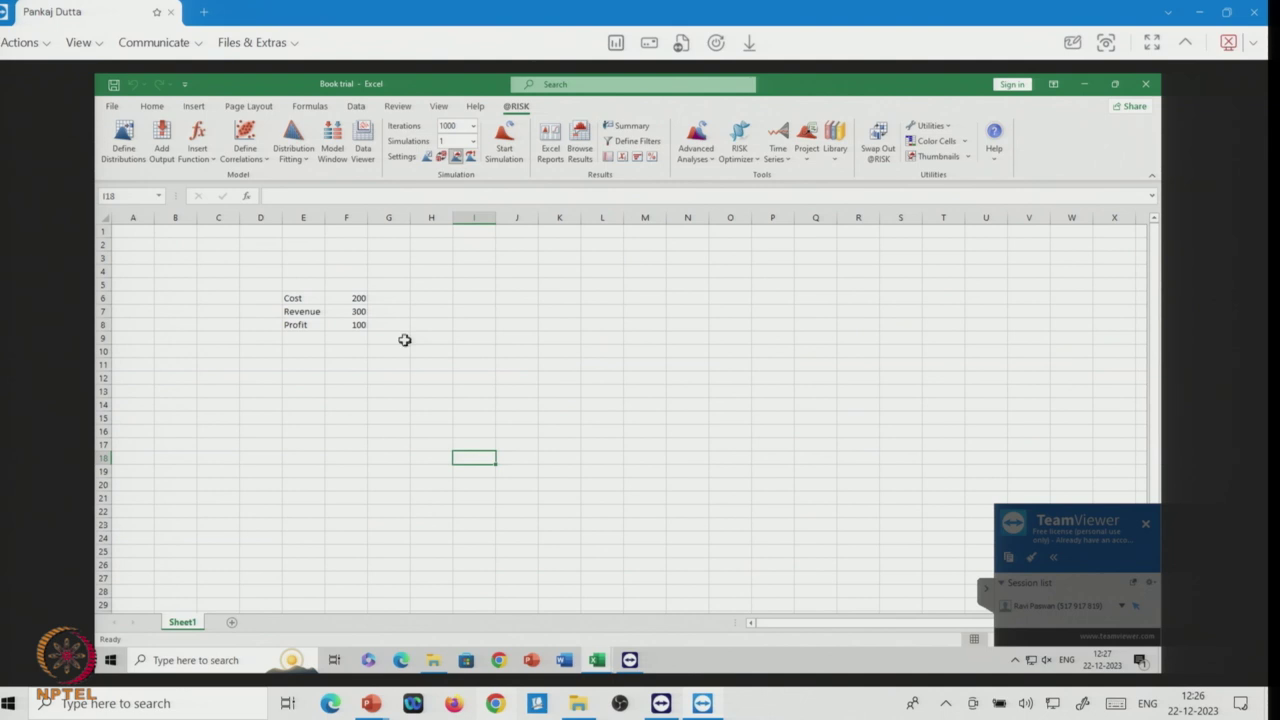
left_click(580, 145)
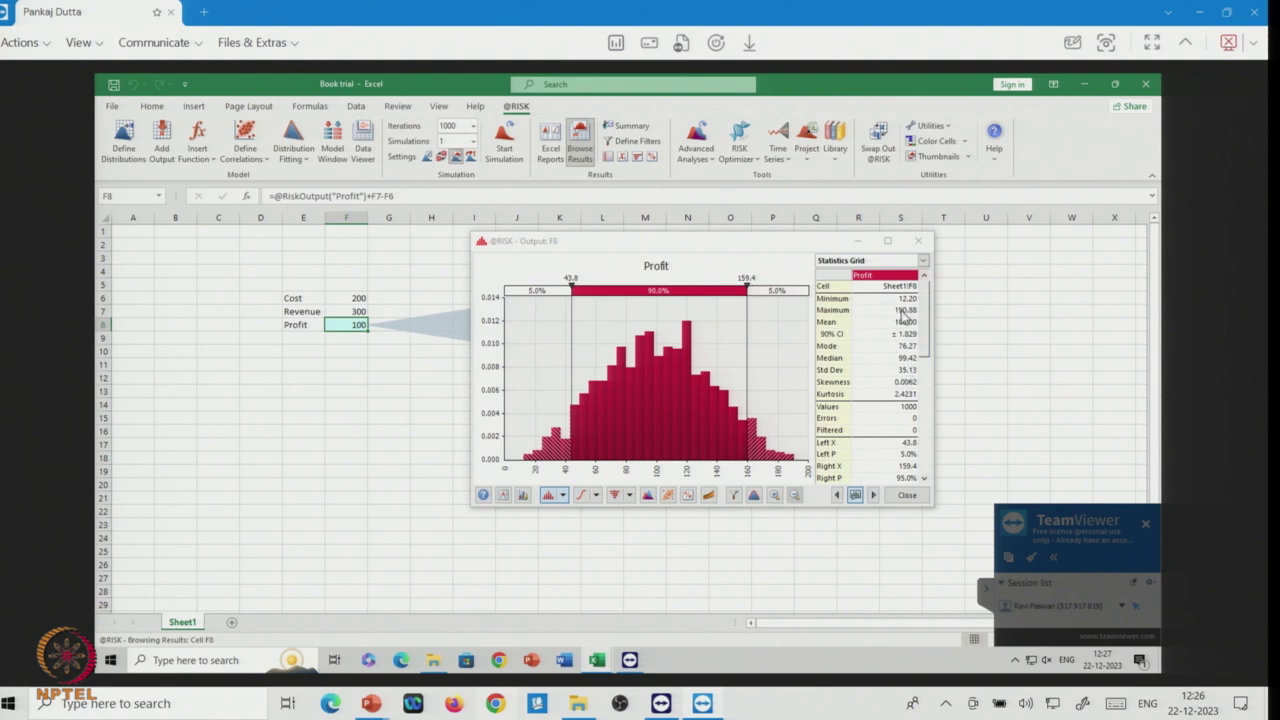
left_click(190, 391)
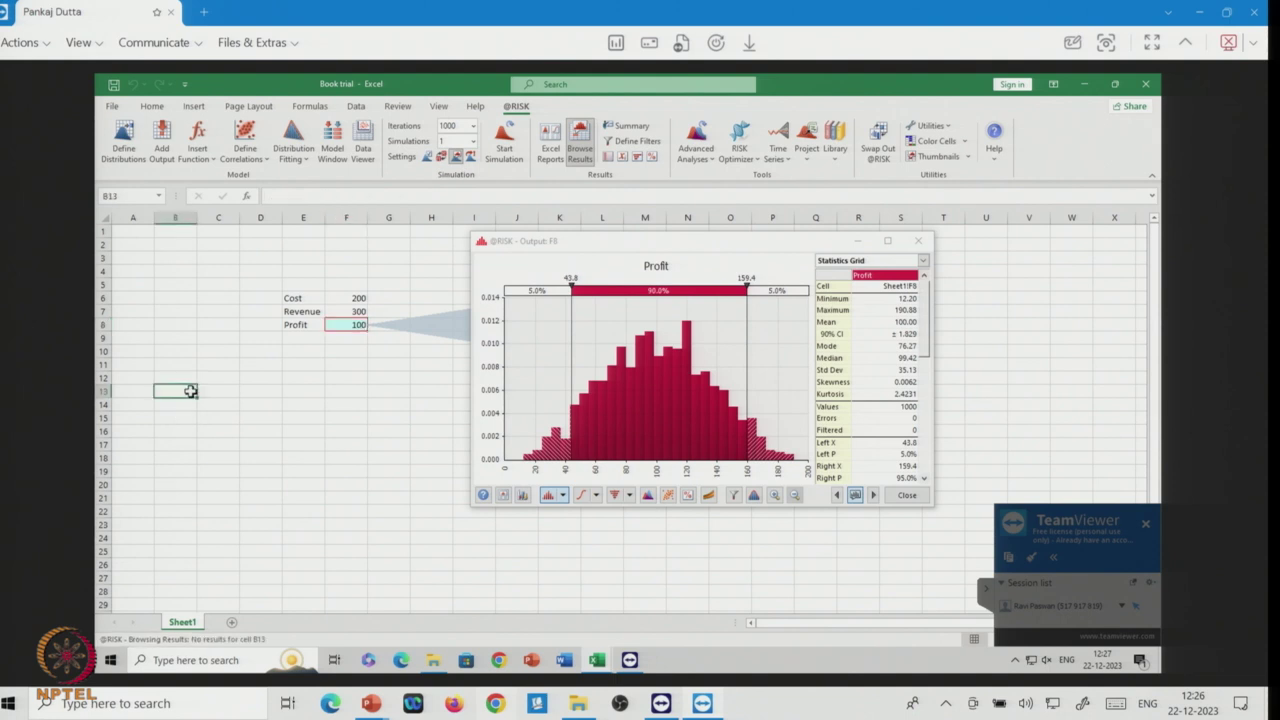
type("Min")
left_click(221, 389)
type("12")
key("Return")
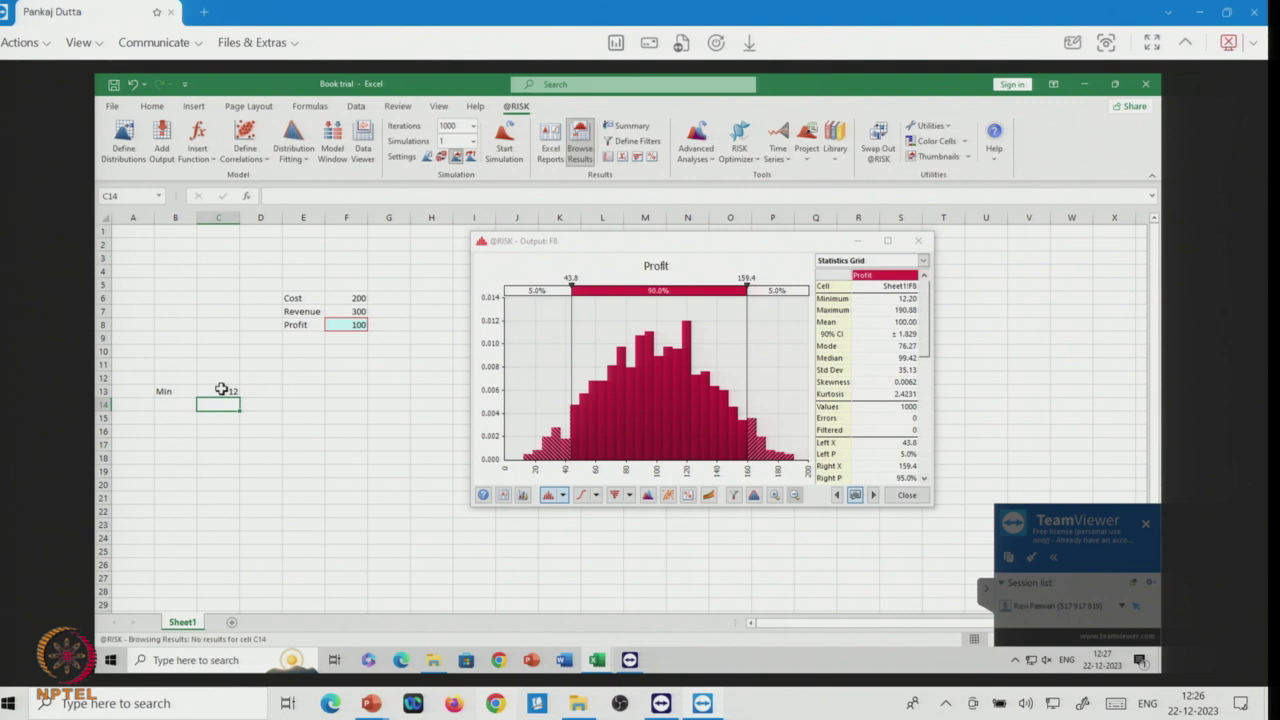
Record Profit's maximum on the sheet, with the label Max in B14 and 190 in C14.
key("Left")
type("Max")
left_click(226, 404)
type("190")
key("Return")
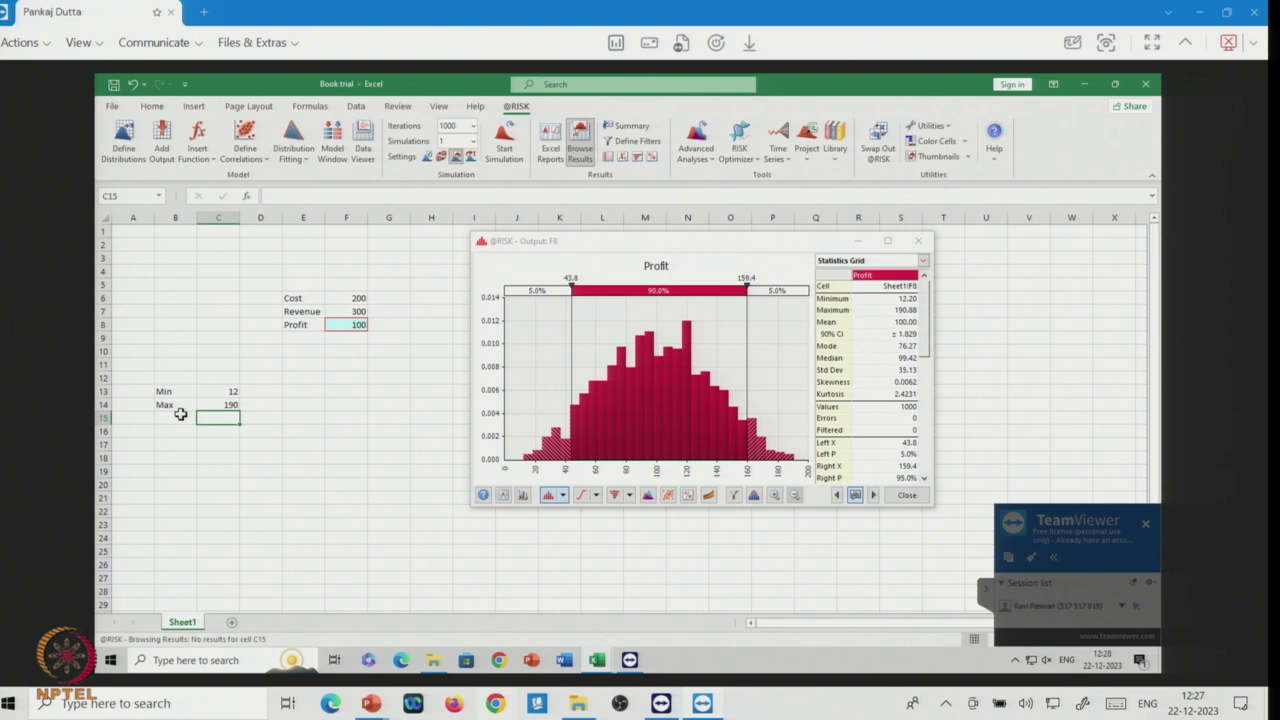
Record Profit's mean on the sheet, with the label Mean in B15 and 100 in C15.
left_click(180, 414)
type("Mea")
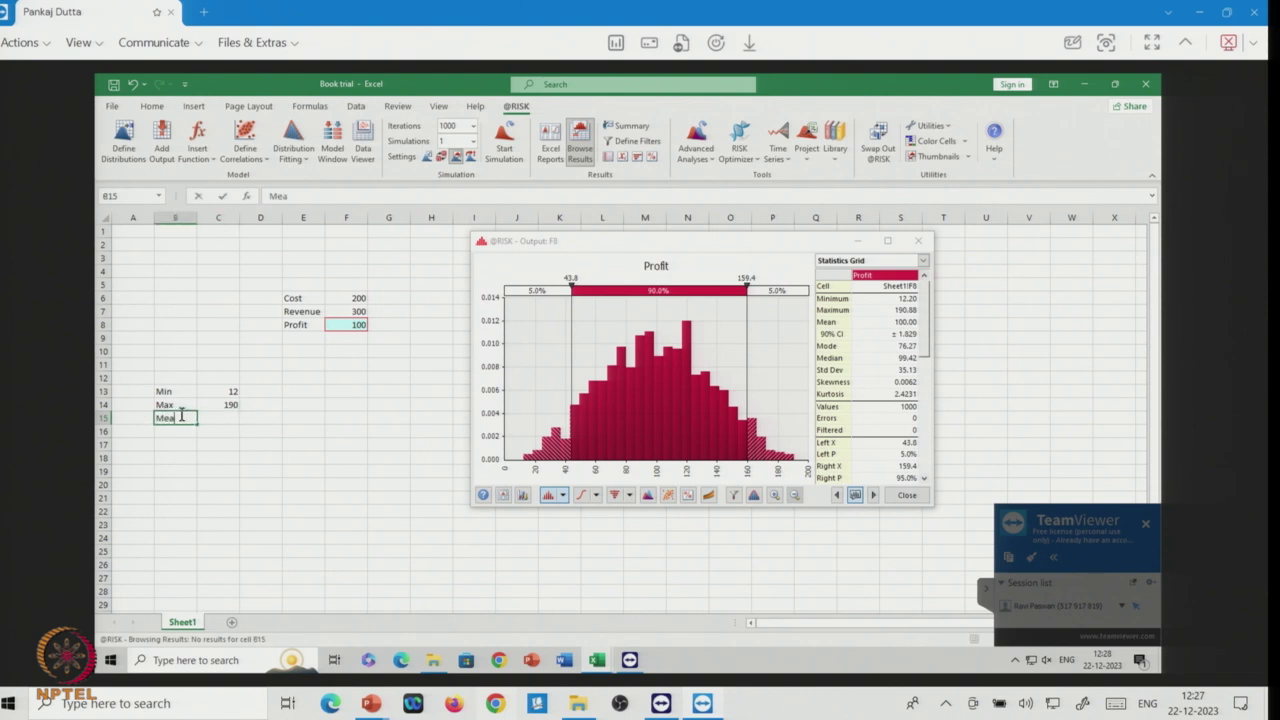
type("n")
key("Return")
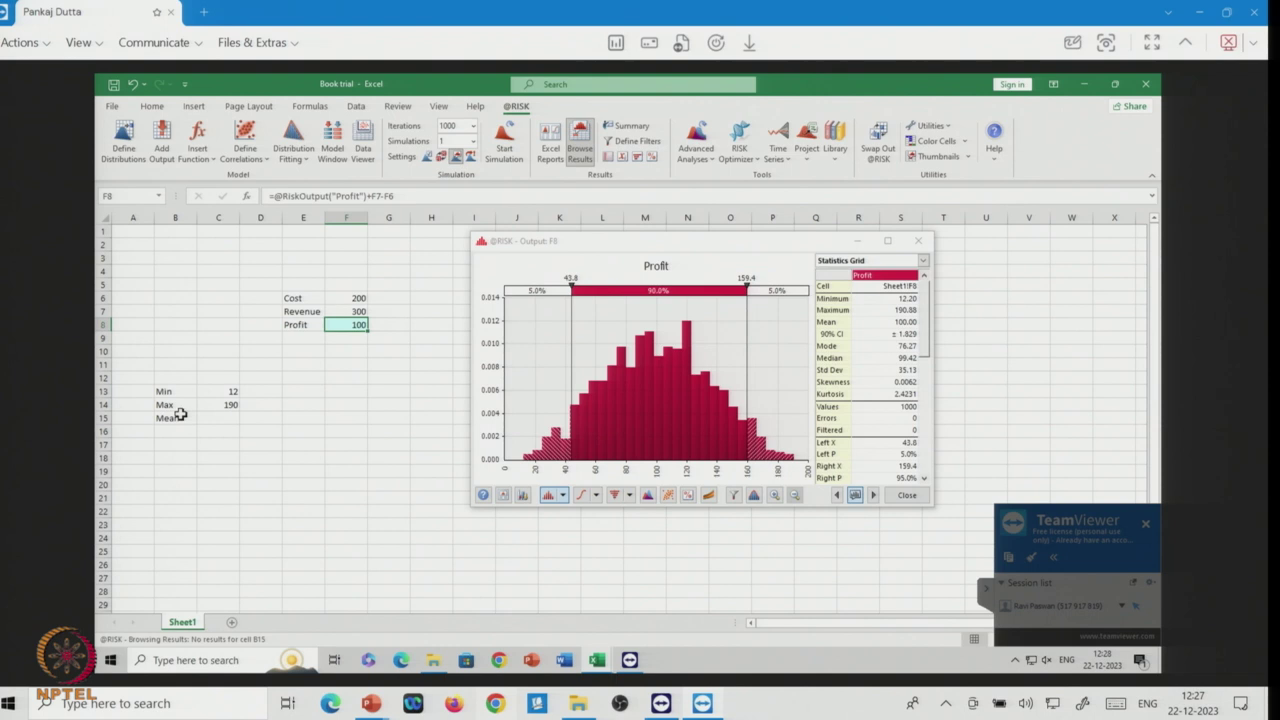
left_click(228, 418)
type("100")
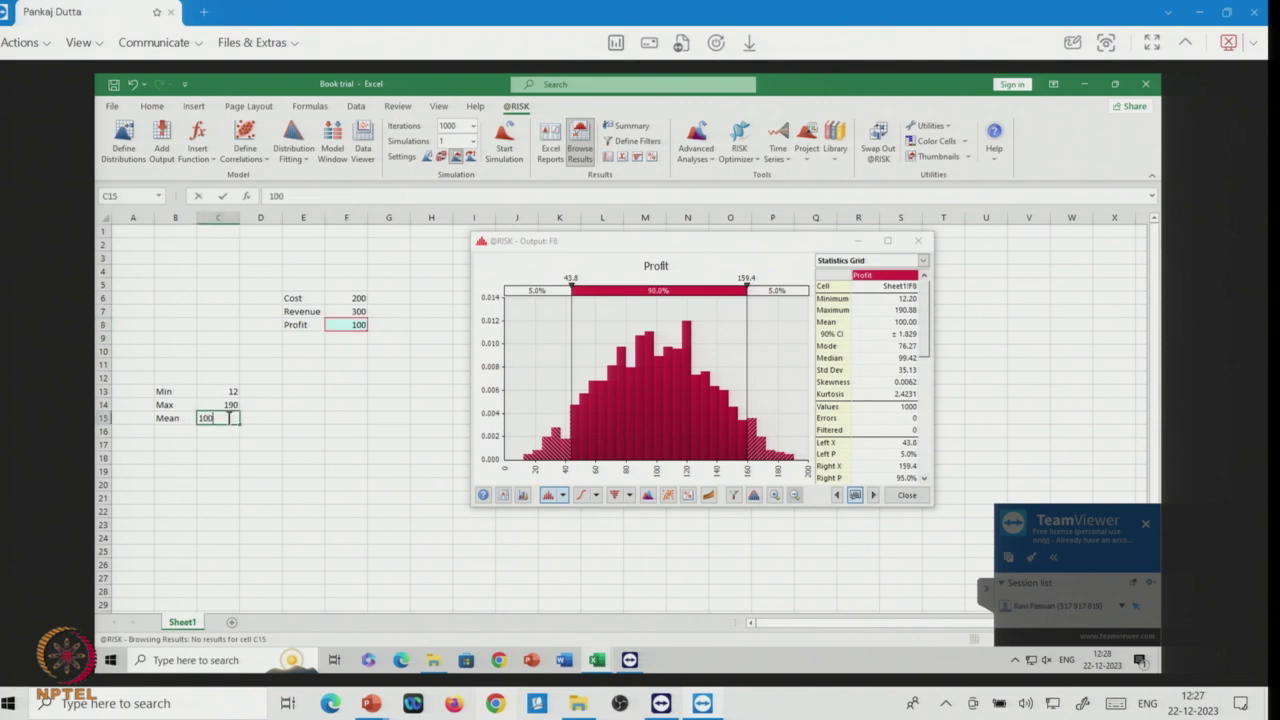
key("Return")
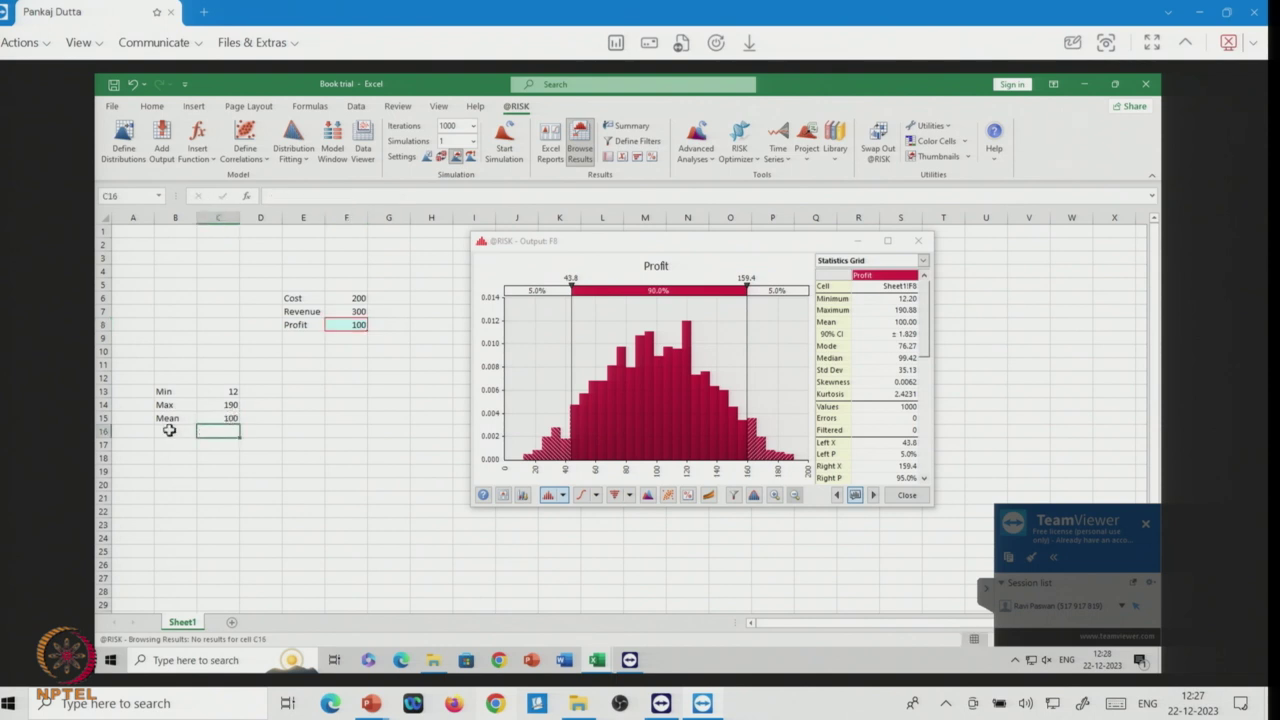
Record Profit's standard deviation on the sheet, with the label sd in B16 and 35 in C16.
left_click(169, 430)
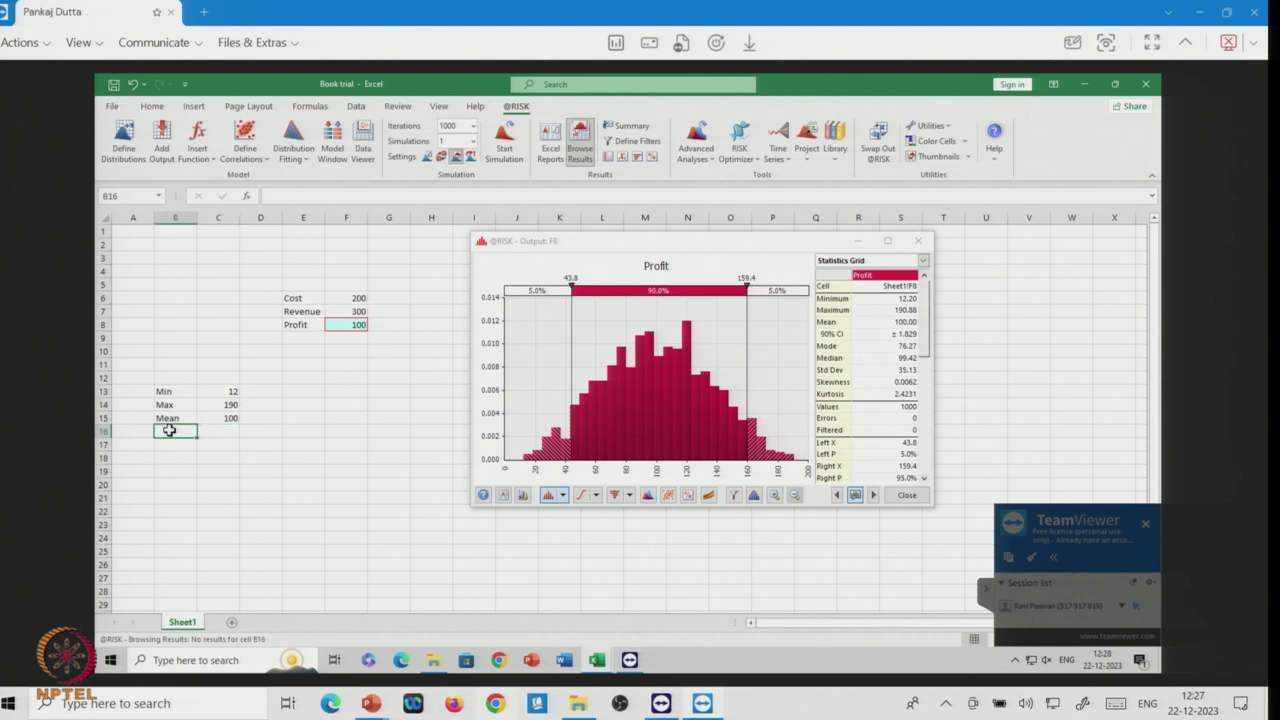
type("sd")
key("Return")
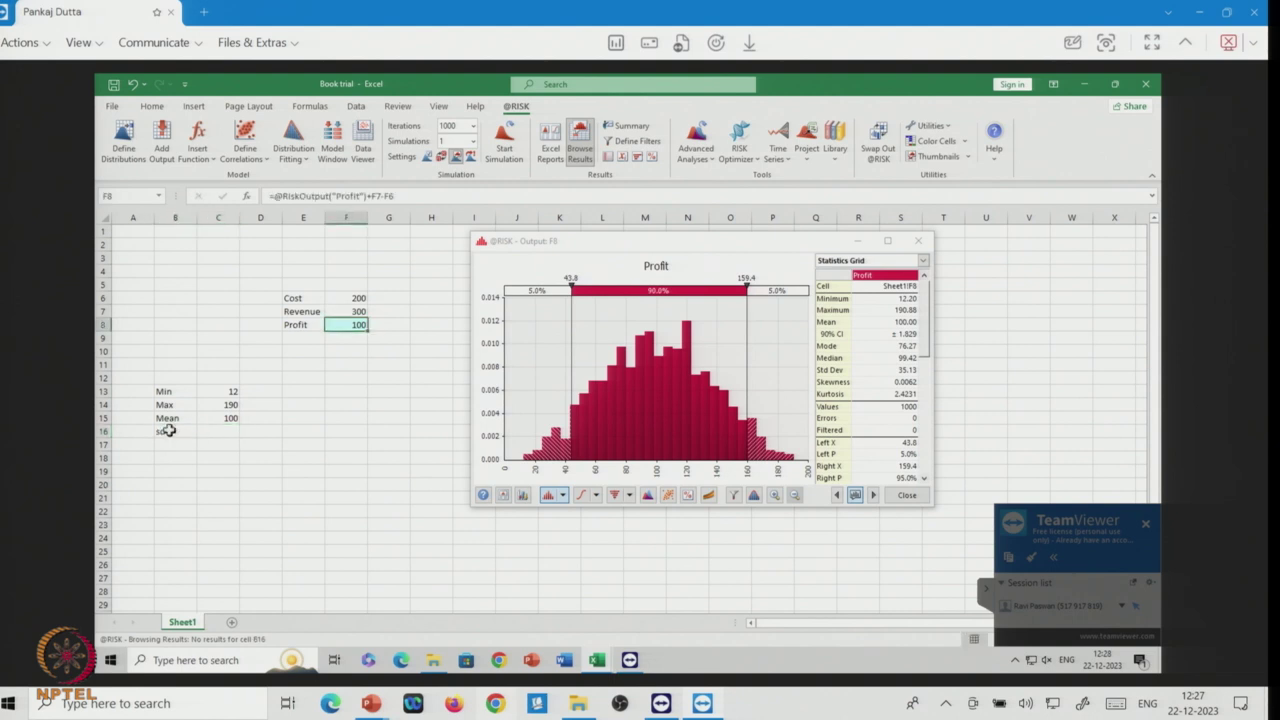
left_click(225, 431)
type("35")
key("Return")
left_click(269, 508)
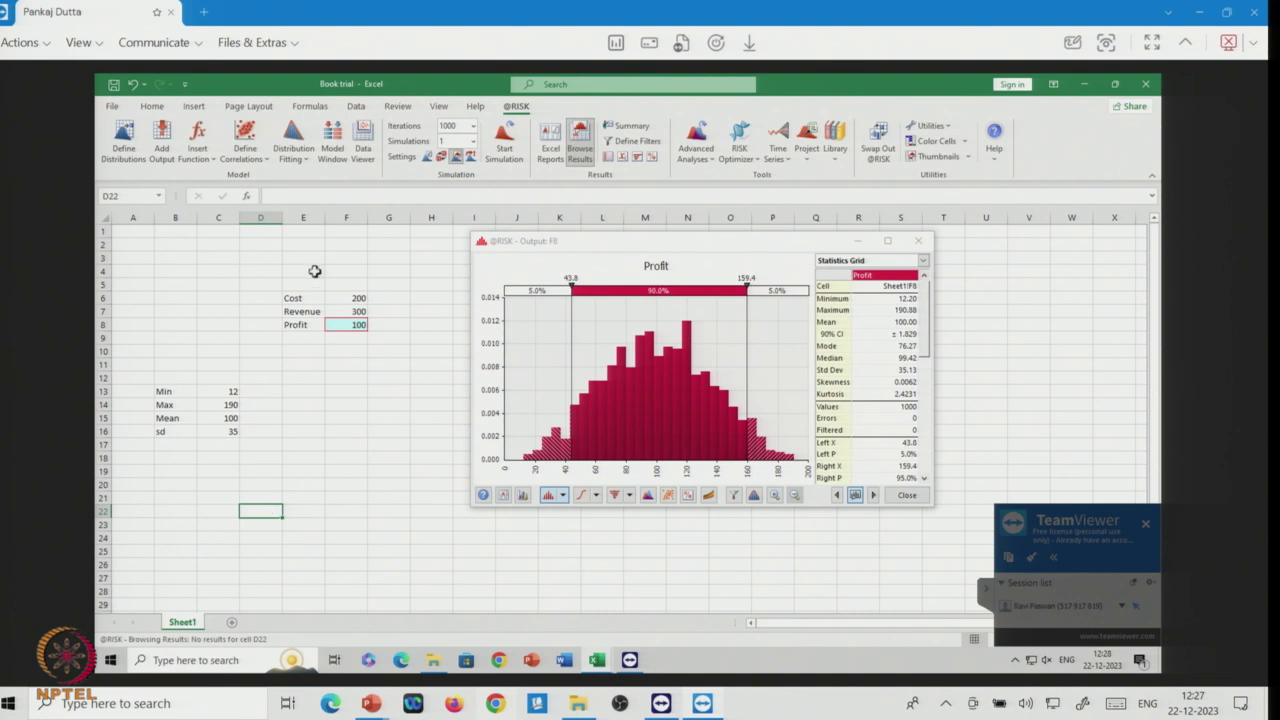
Browse the simulated input distributions of Cost in F6 and Revenue in F7 and compare their ranges.
left_click(372, 281)
left_click_drag(372, 281, 362, 289)
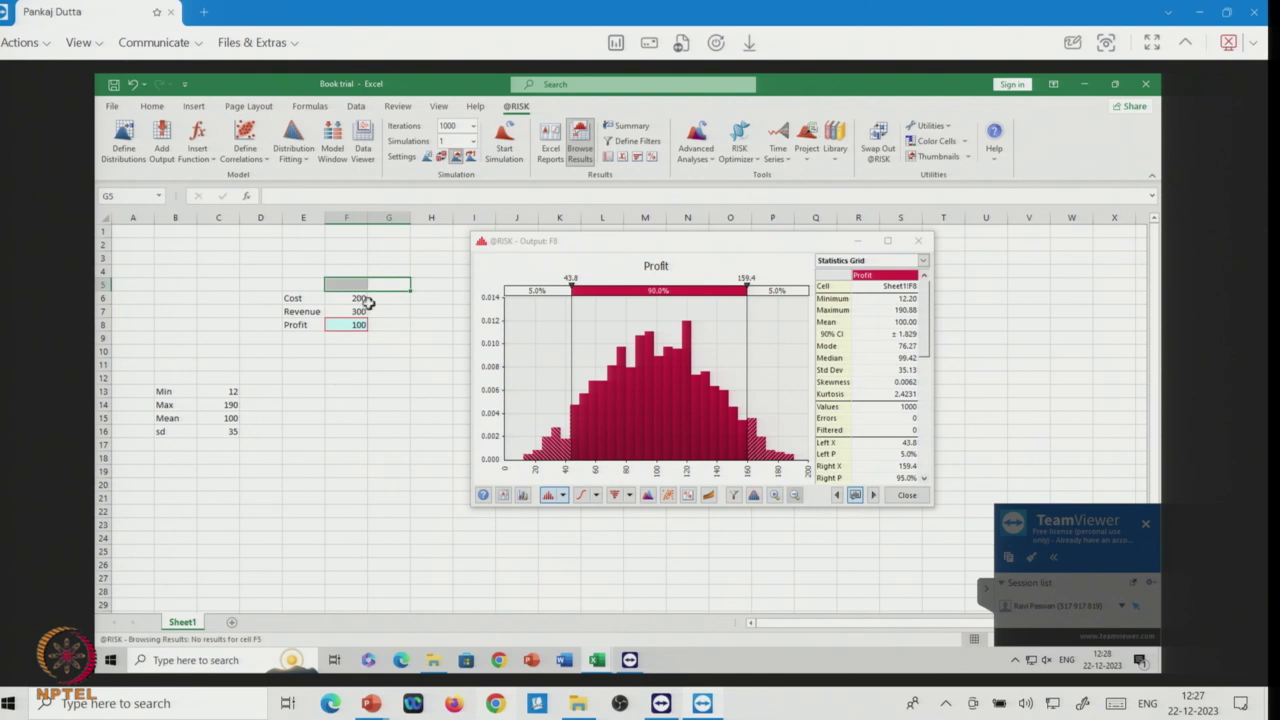
left_click(360, 301)
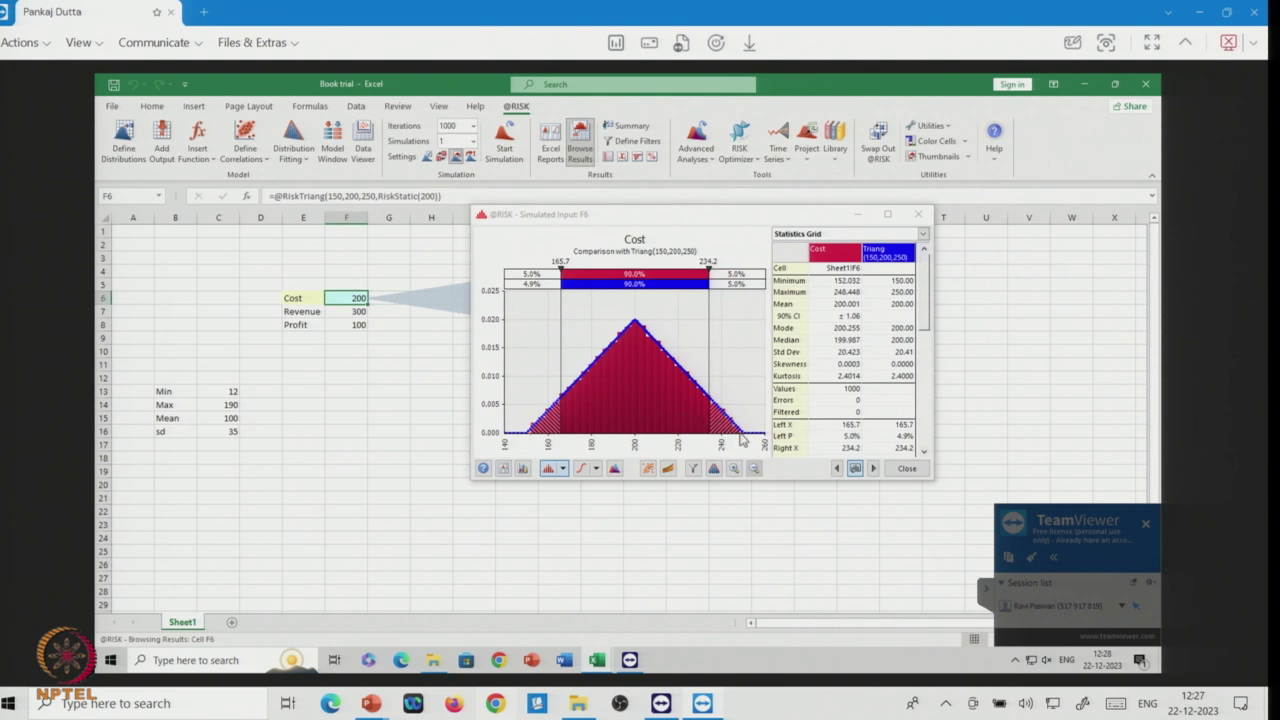
left_click(350, 311)
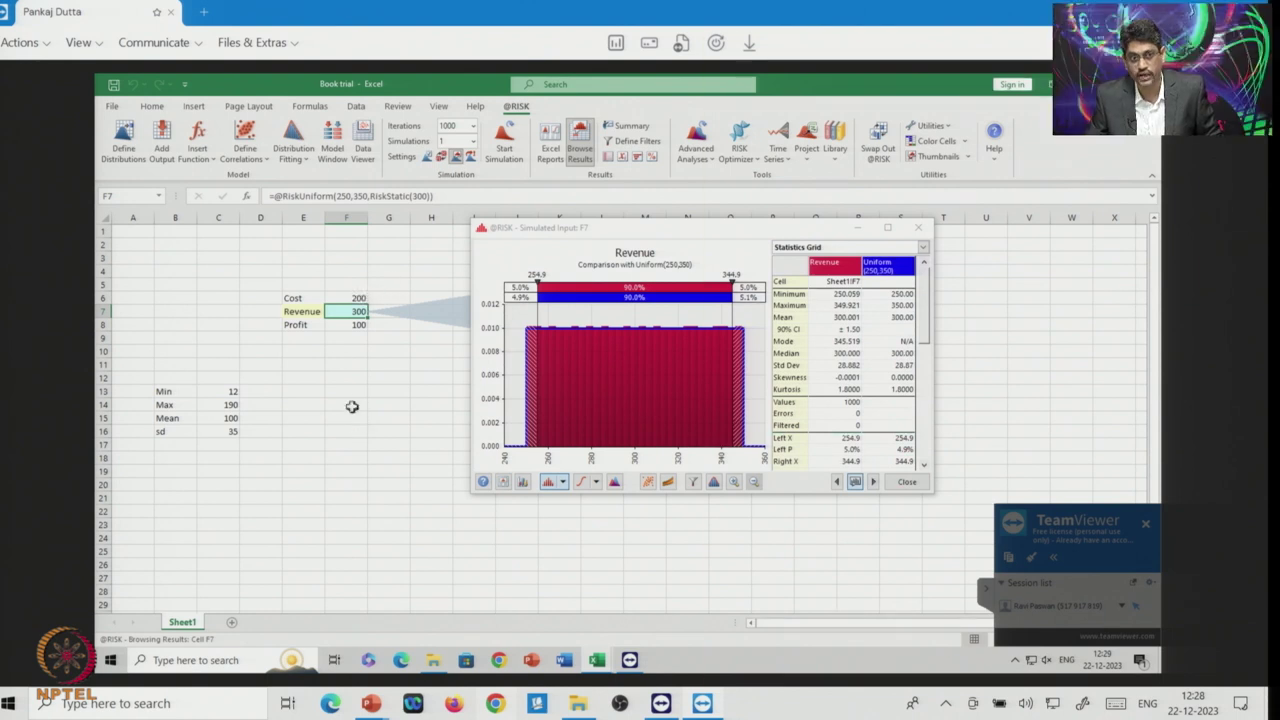
left_click(357, 298)
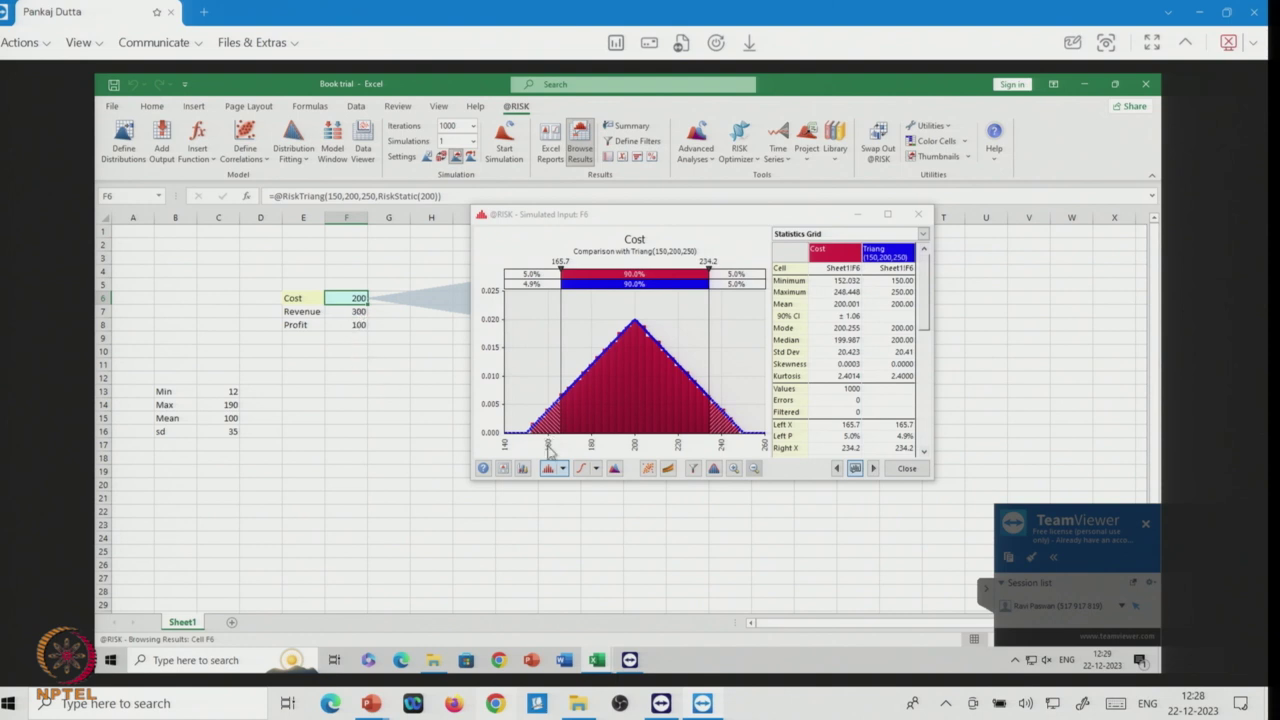
left_click(358, 312)
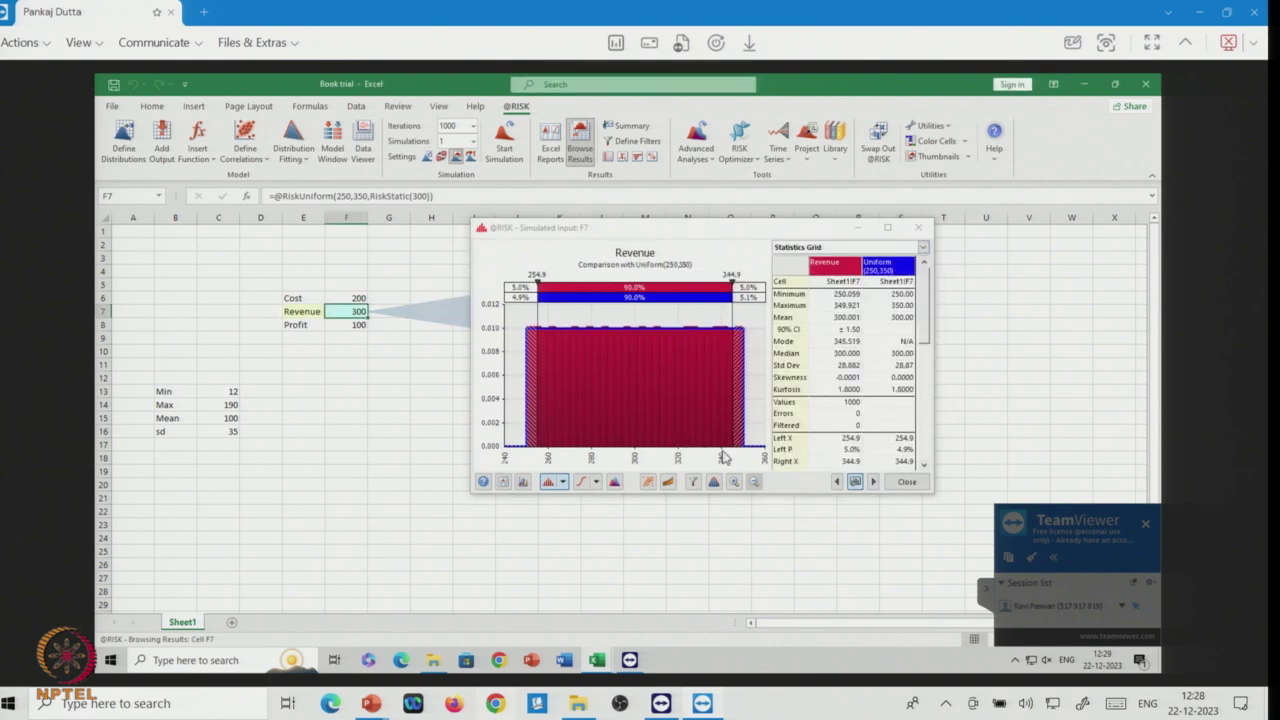
Enter a sample cost of 160 in F12 and a sample revenue of 350 in F13.
left_click(348, 380)
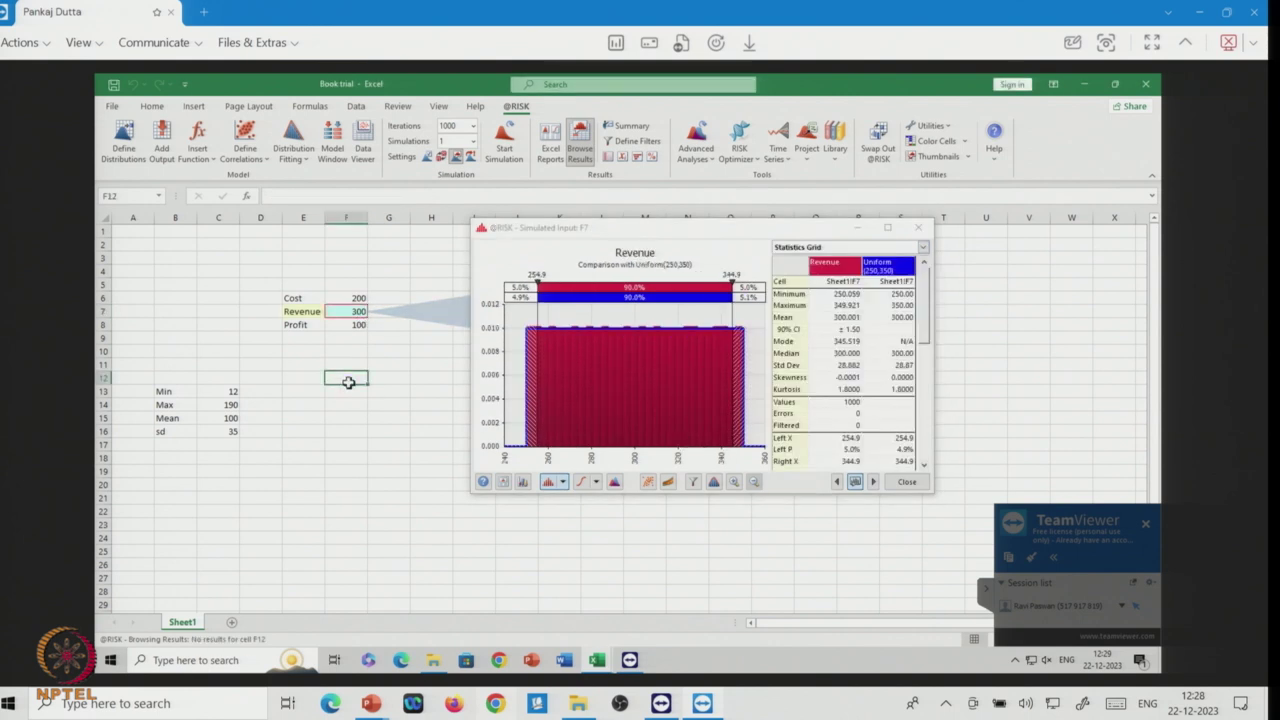
type("160")
key("Return")
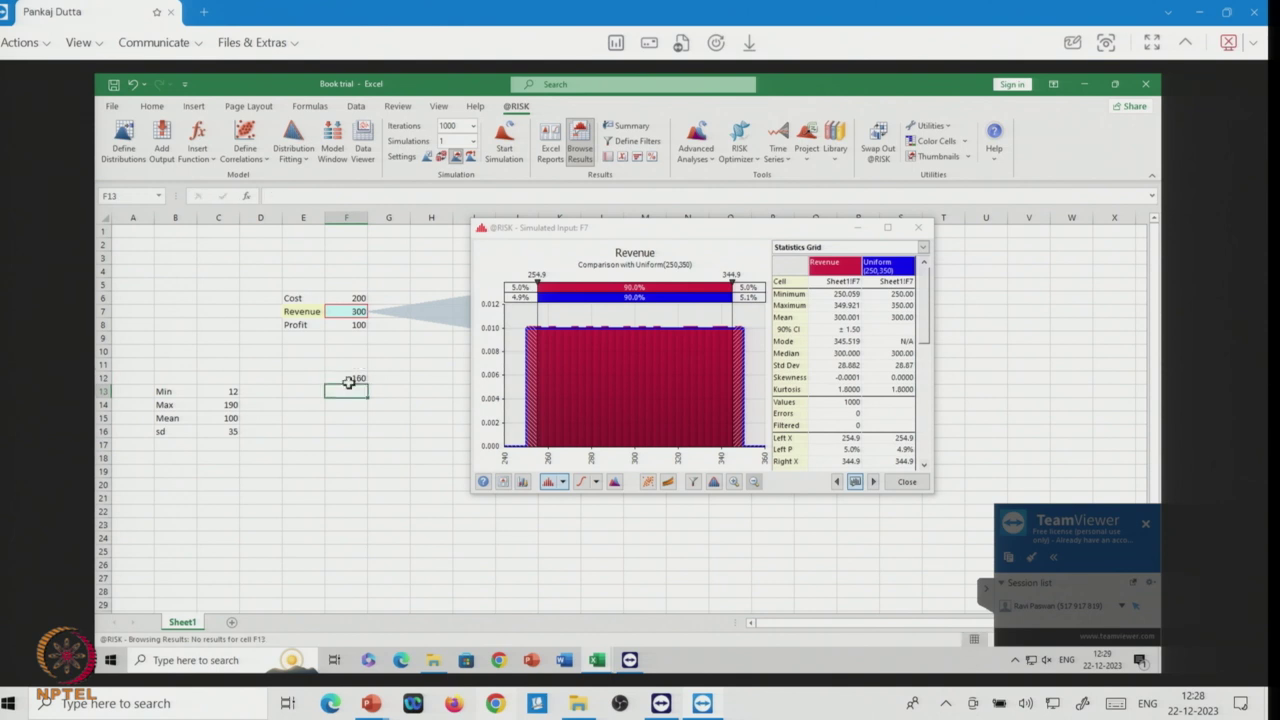
type("350")
key("Return")
Calculate the sample profit in F14 with the formula =F13-F12.
type("=")
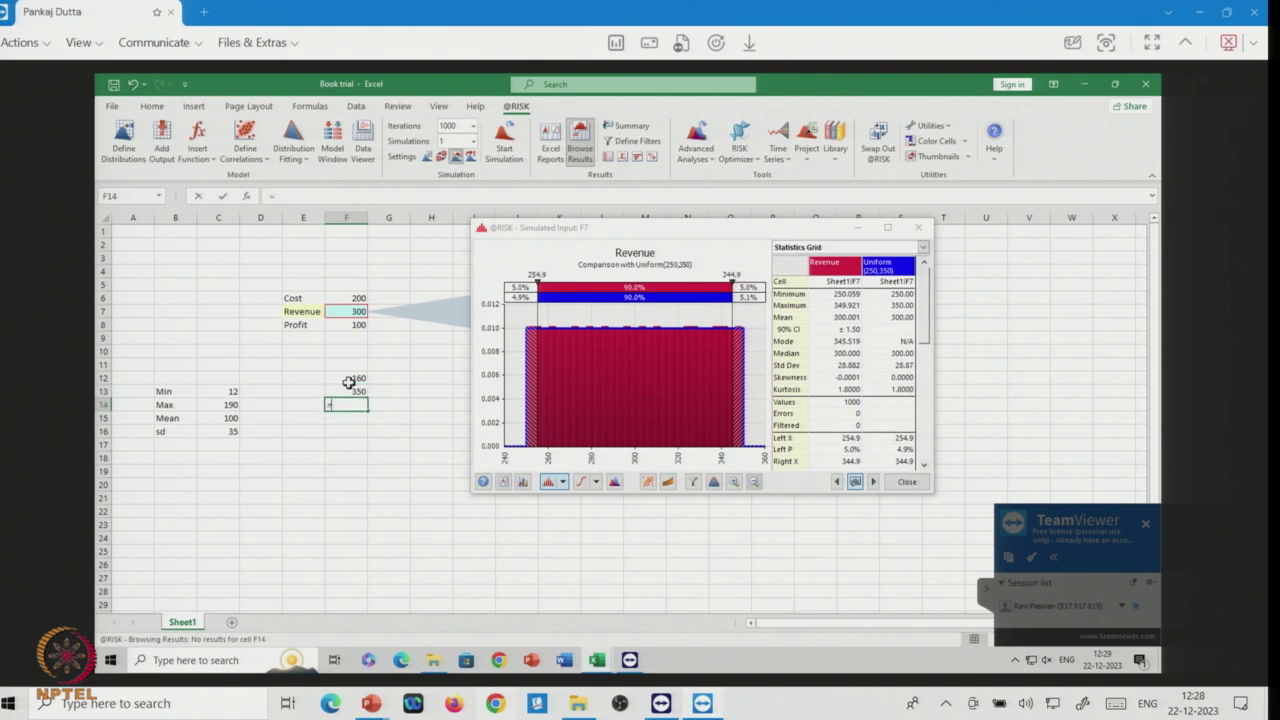
left_click(355, 391)
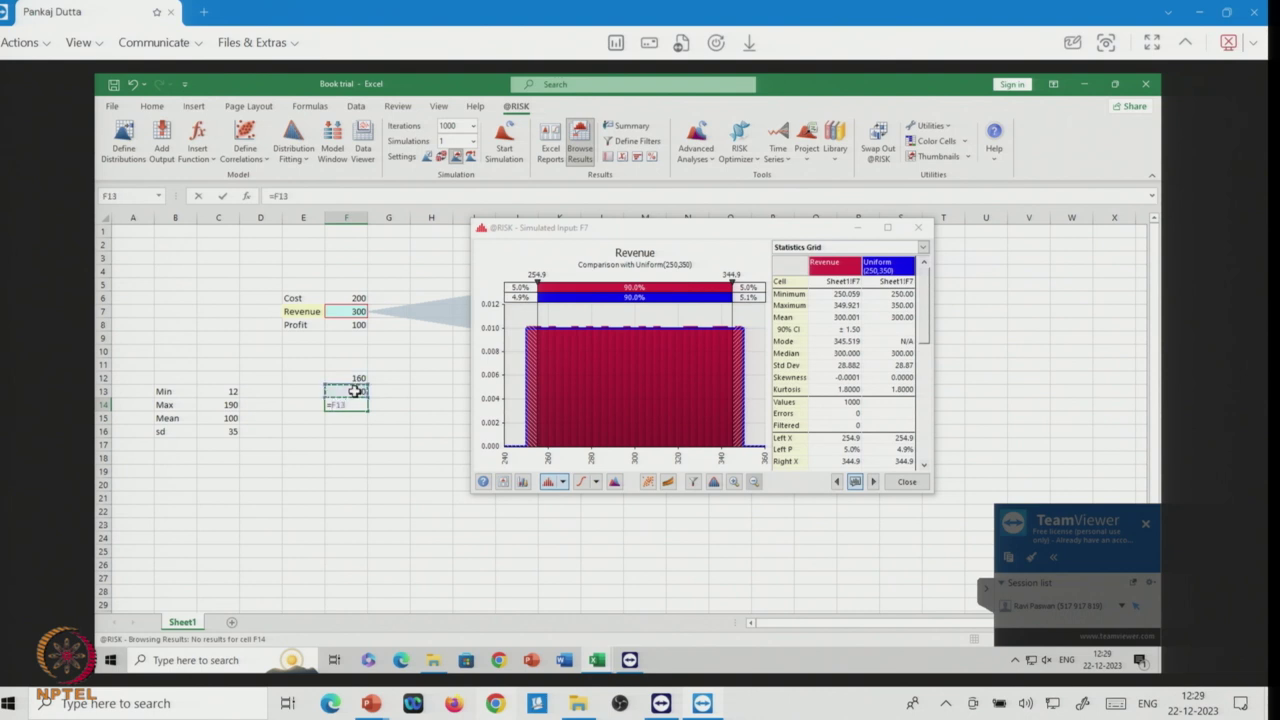
type("-")
left_click(352, 377)
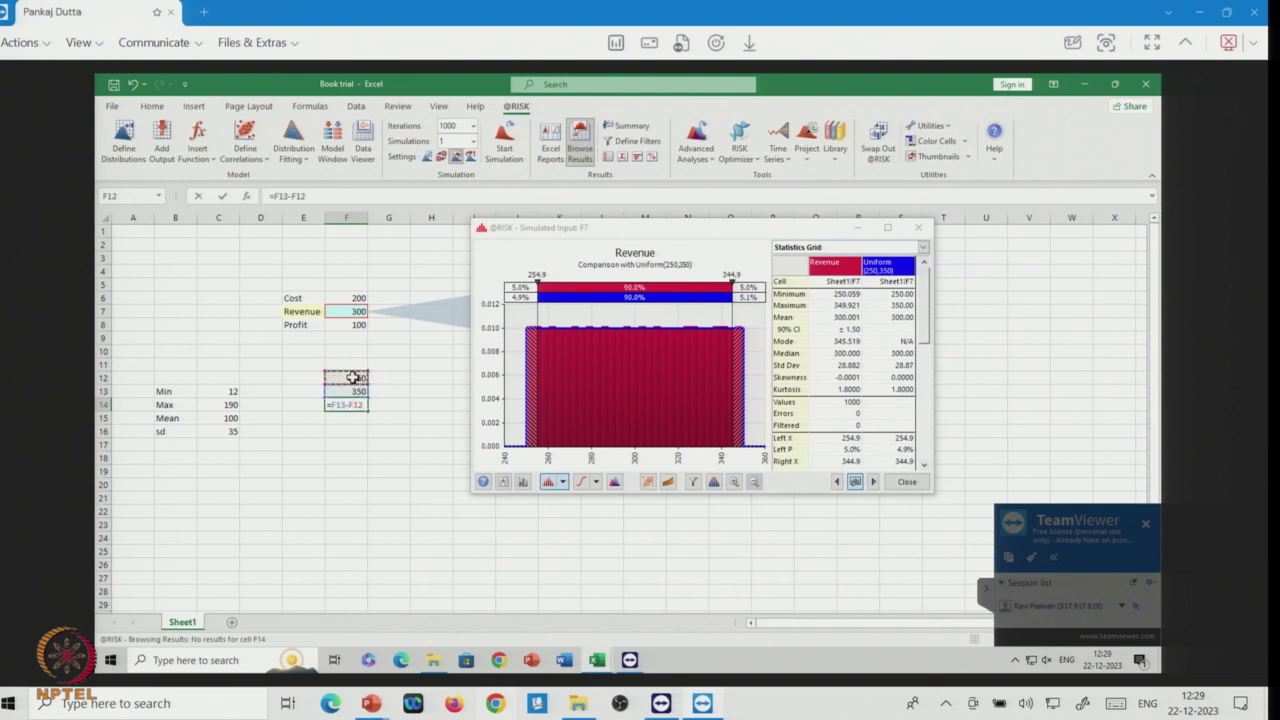
key("Return")
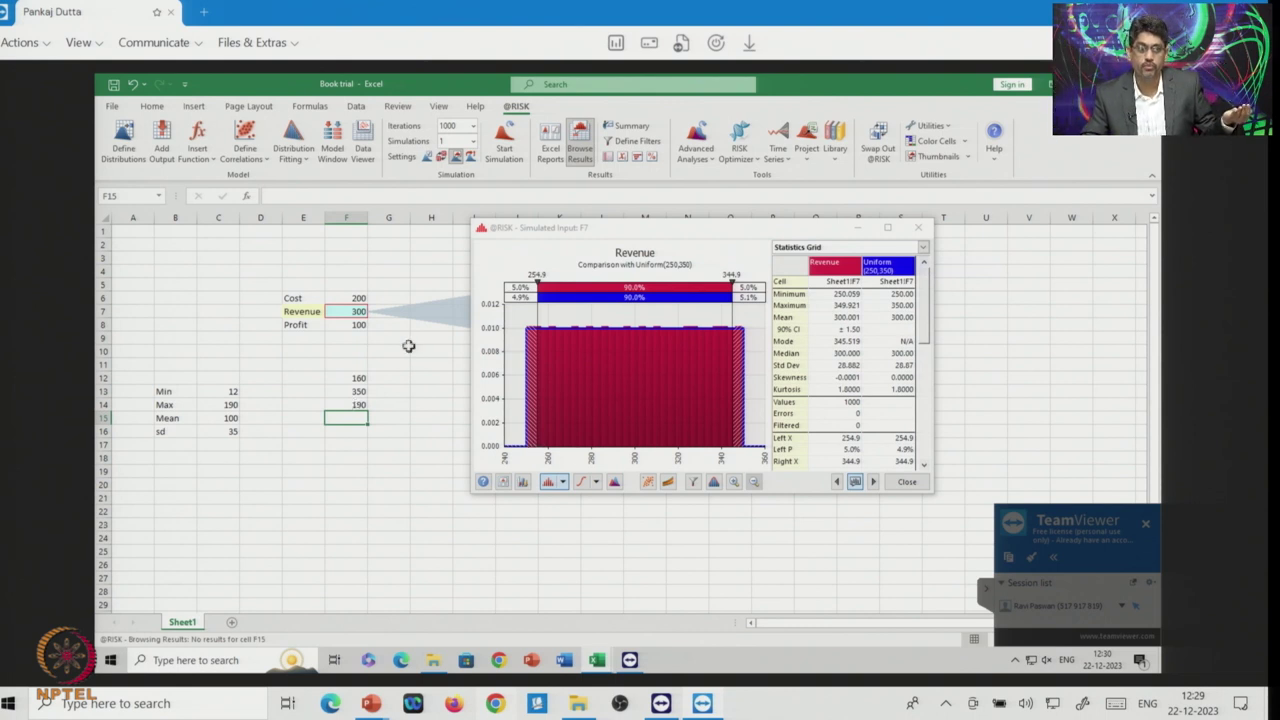
Review the simulated distributions of Cost and Revenue once more and close the results window.
left_click(356, 298)
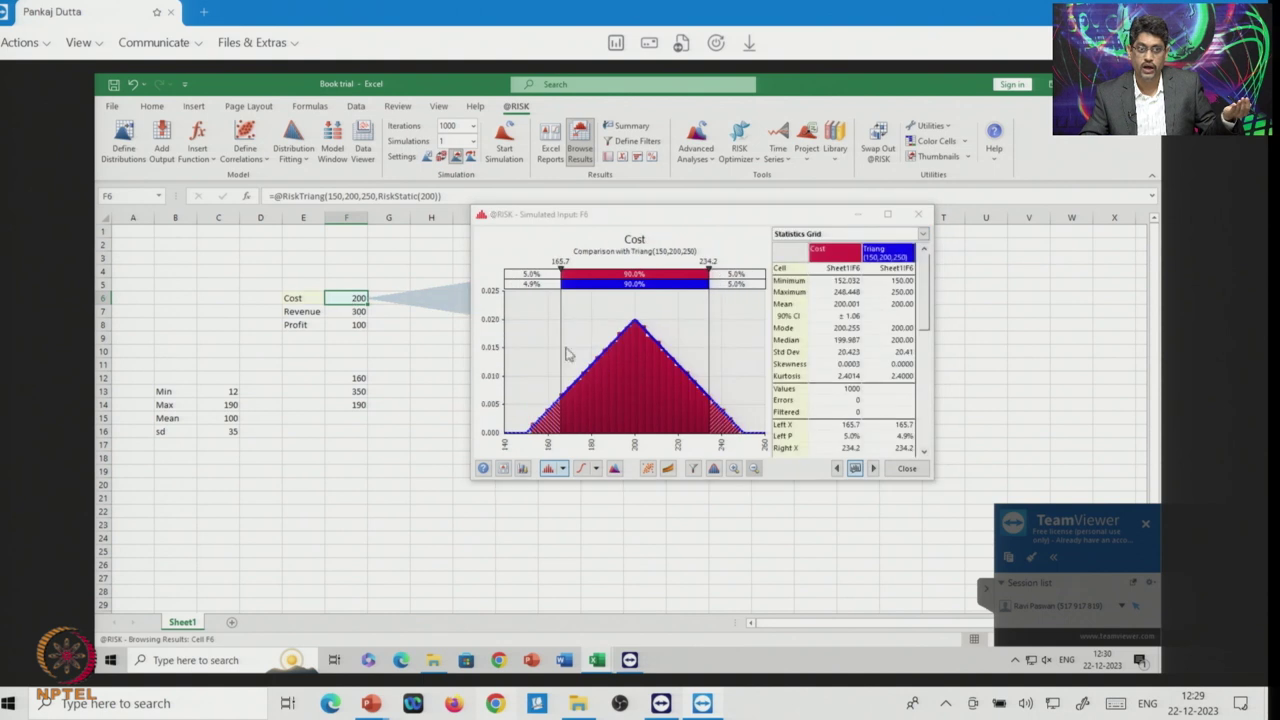
left_click(356, 312)
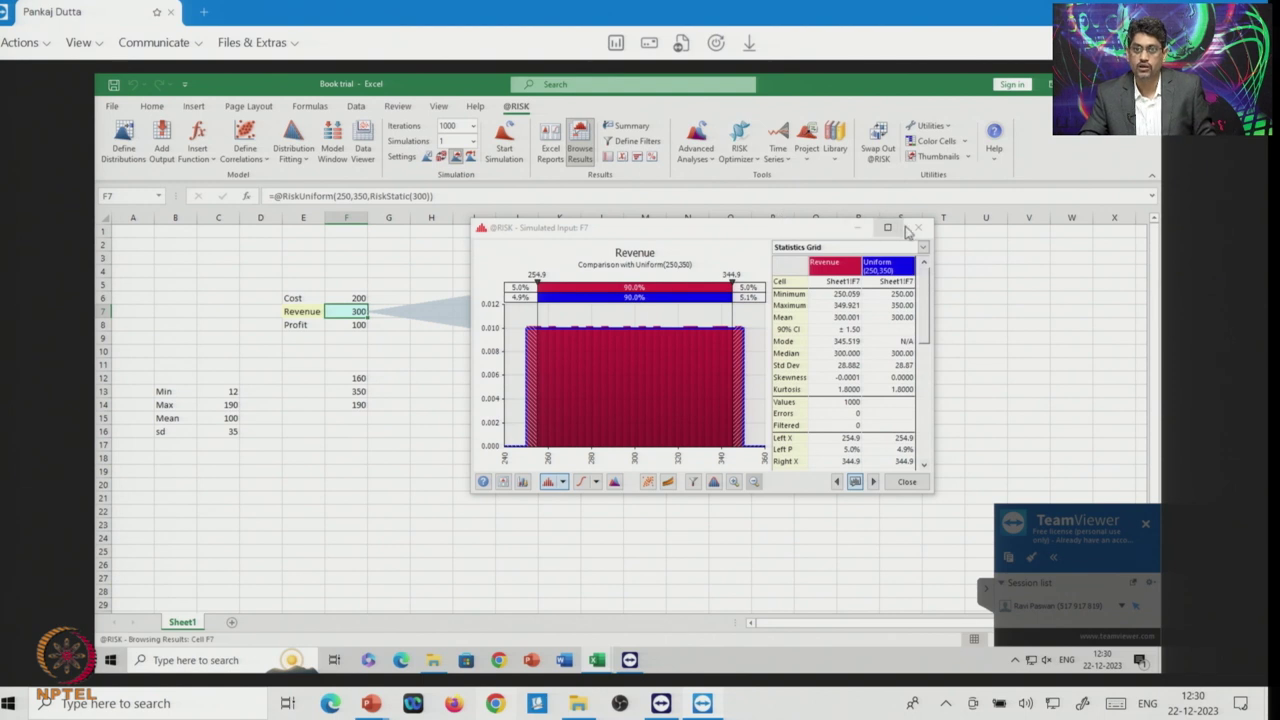
left_click(920, 229)
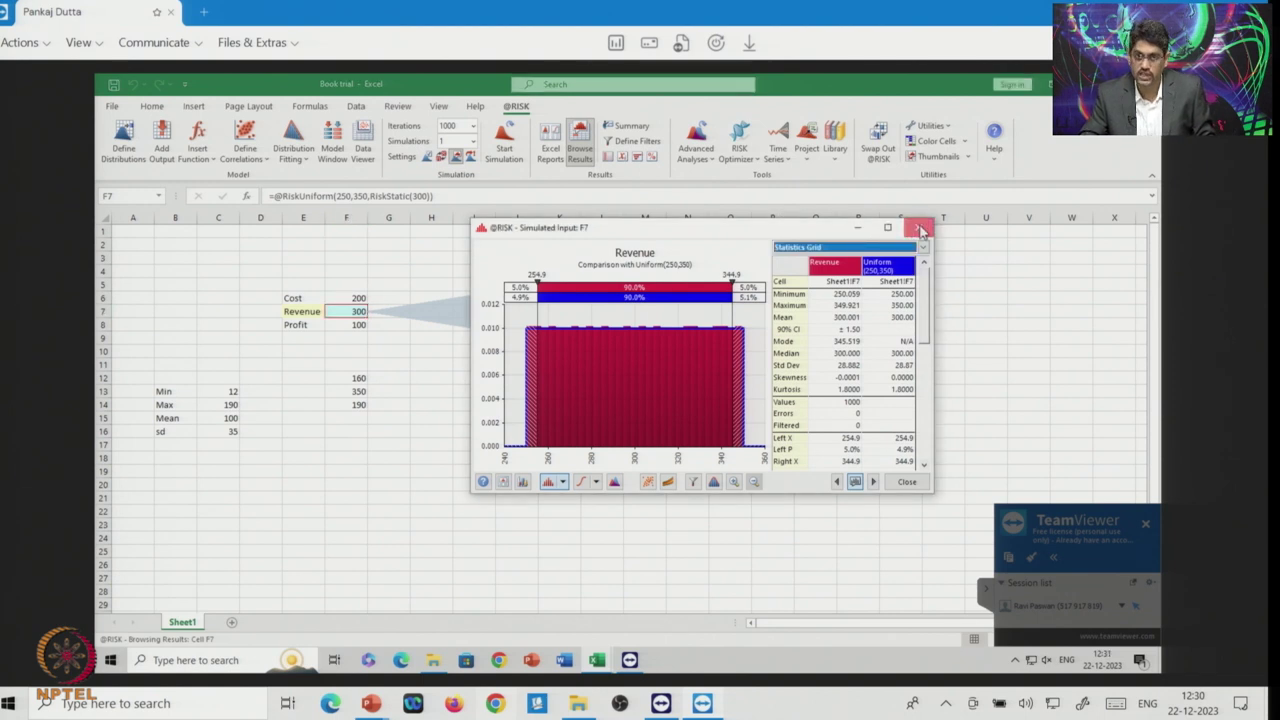
left_click(920, 229)
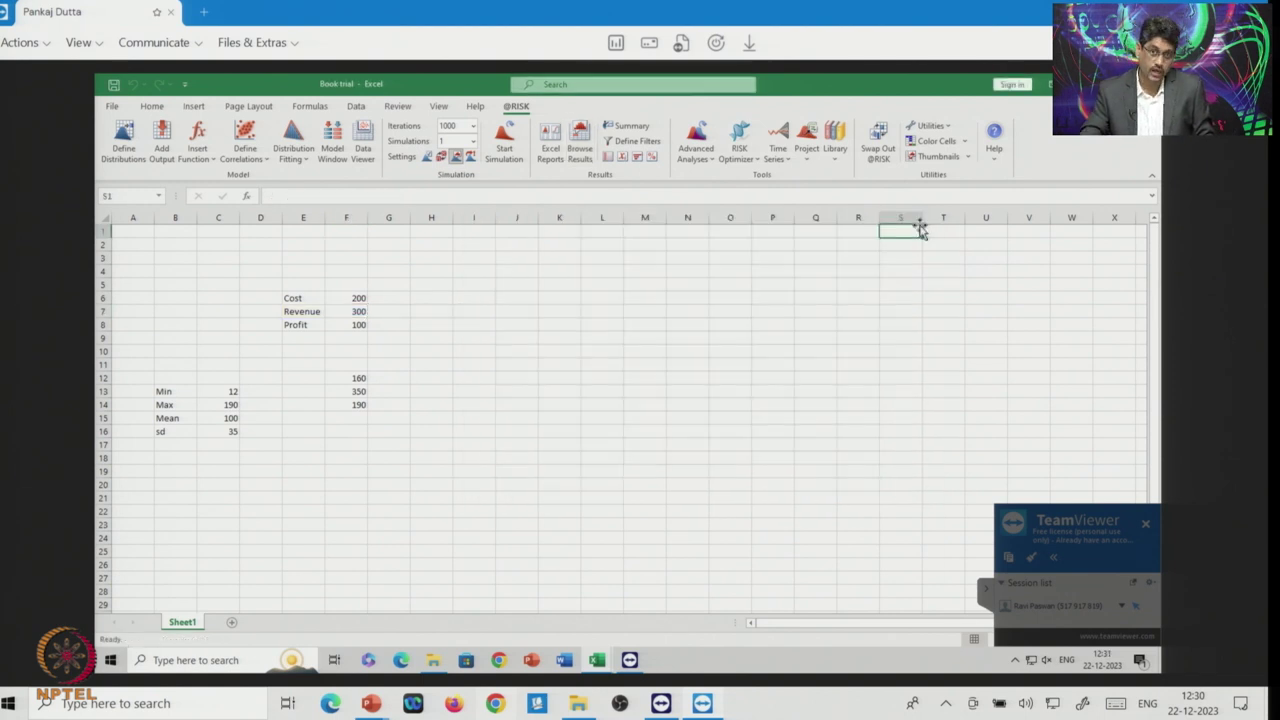
left_click(534, 443)
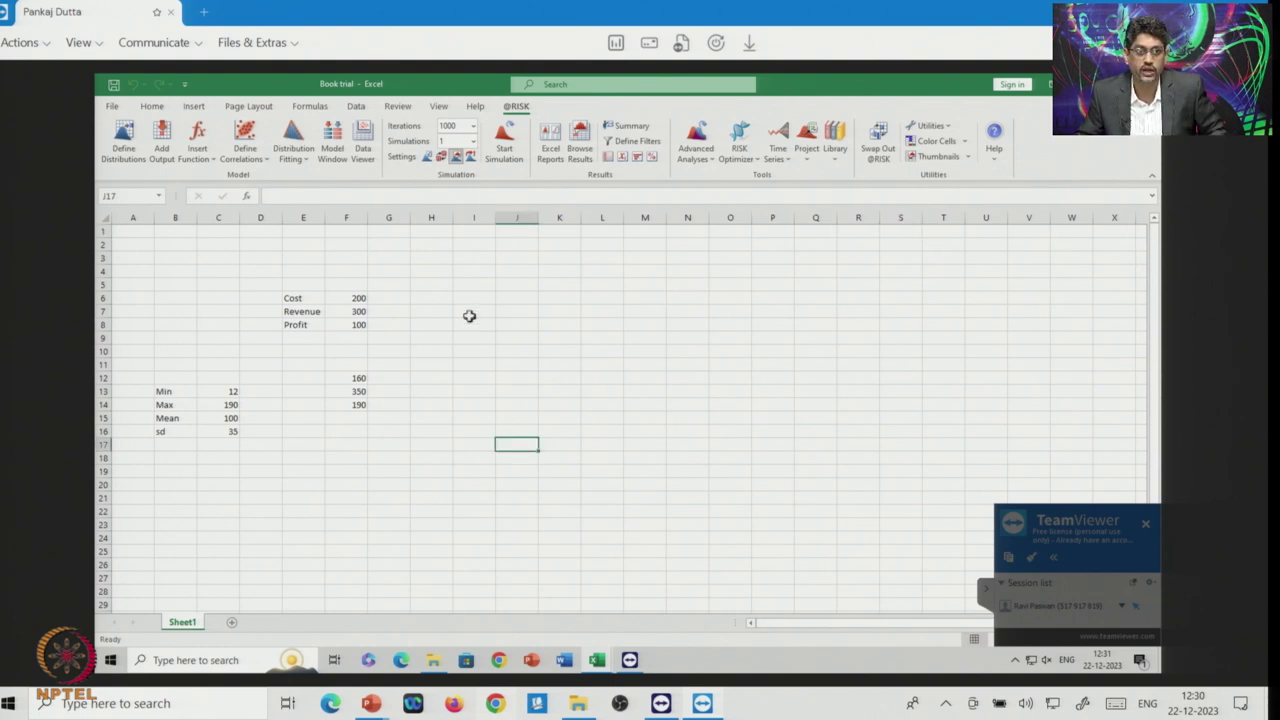
Define a correlation matrix for Cost and Revenue in E6:F7 with a correlation coefficient of .8.
left_click_drag(291, 298, 352, 311)
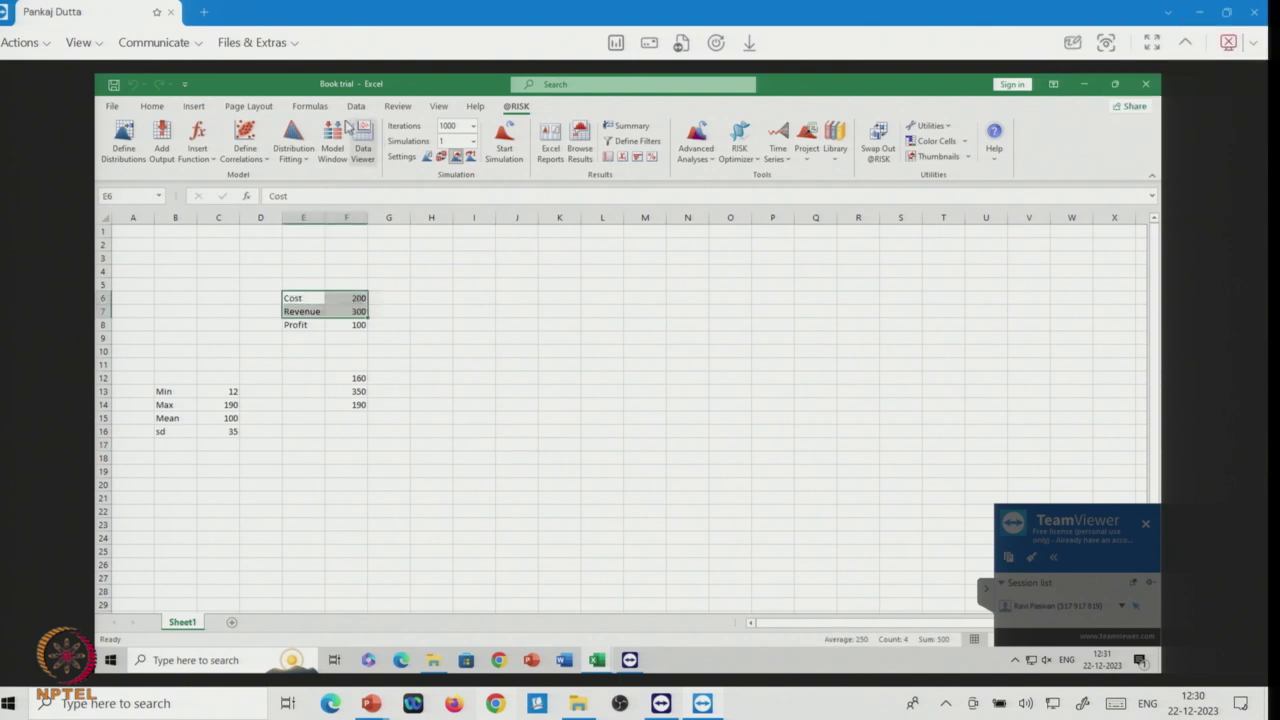
left_click(246, 149)
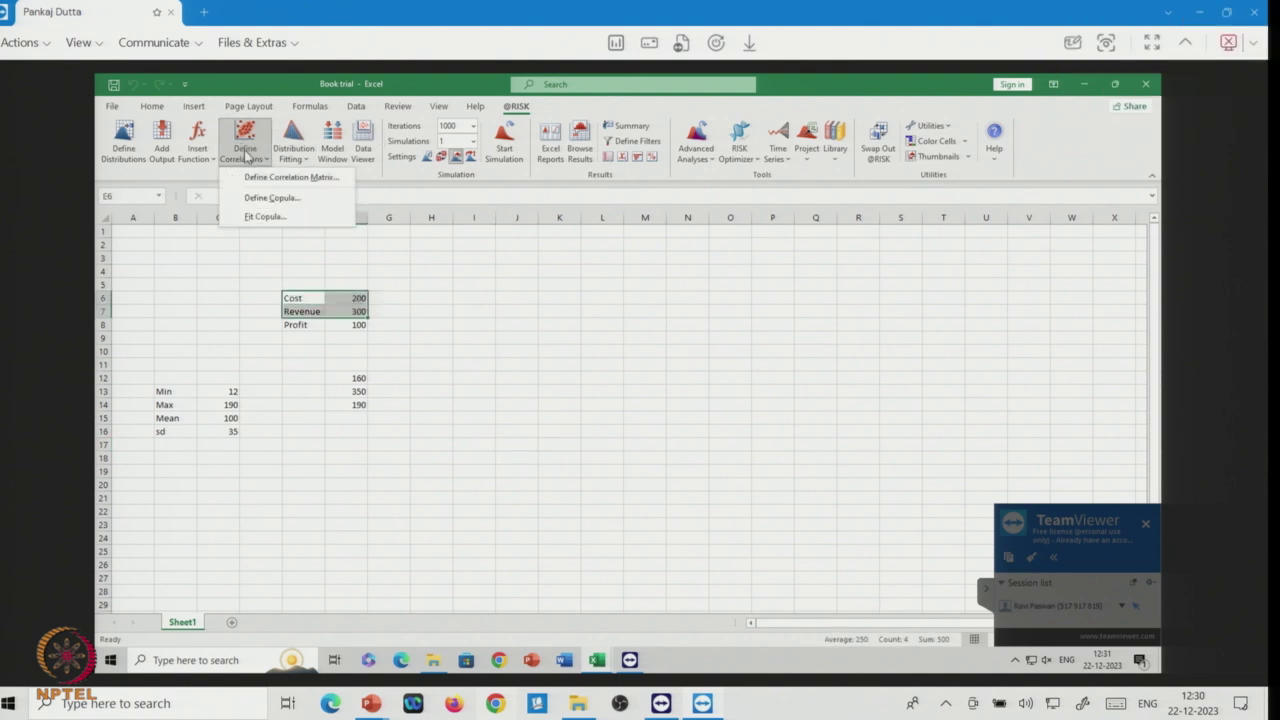
left_click(266, 177)
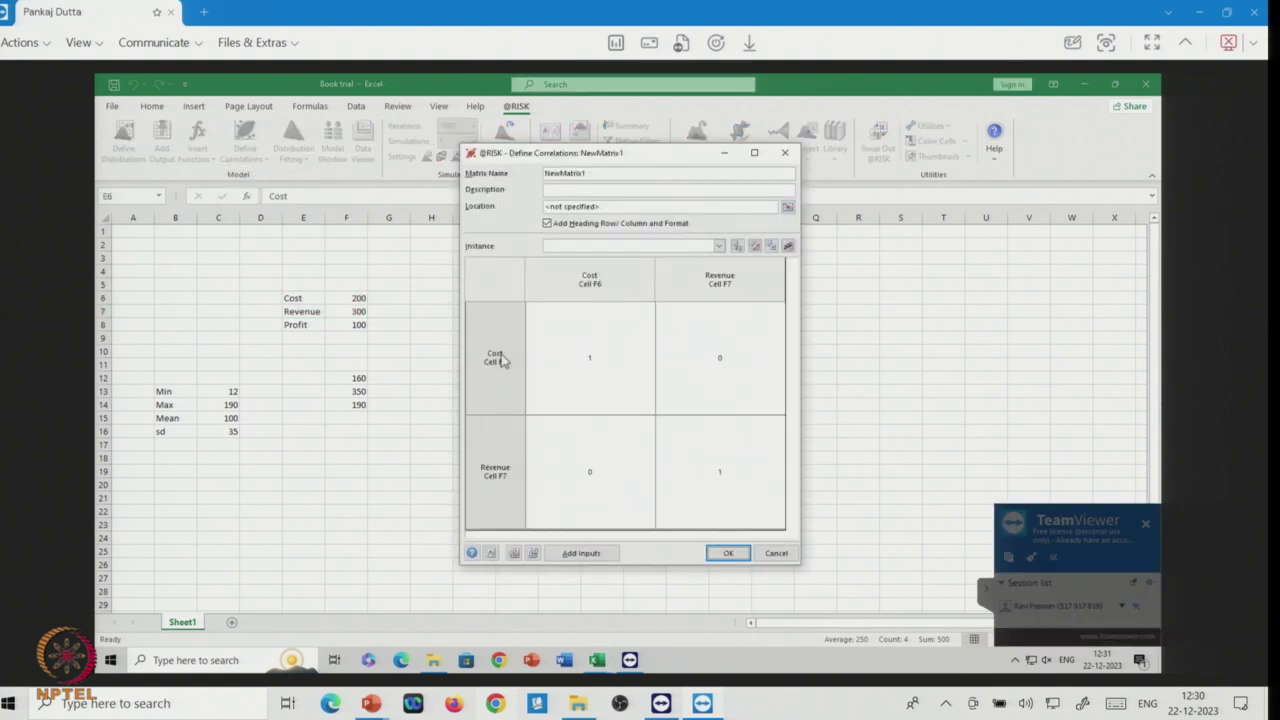
left_click(597, 476)
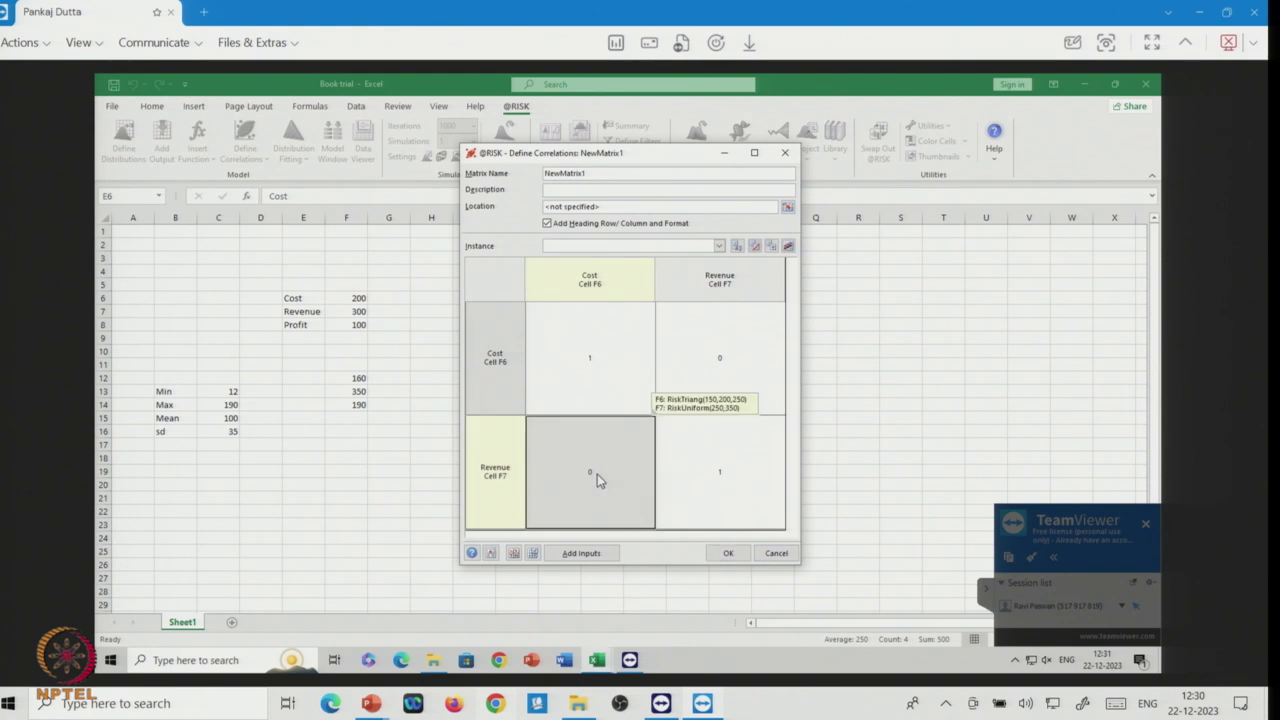
type(".8")
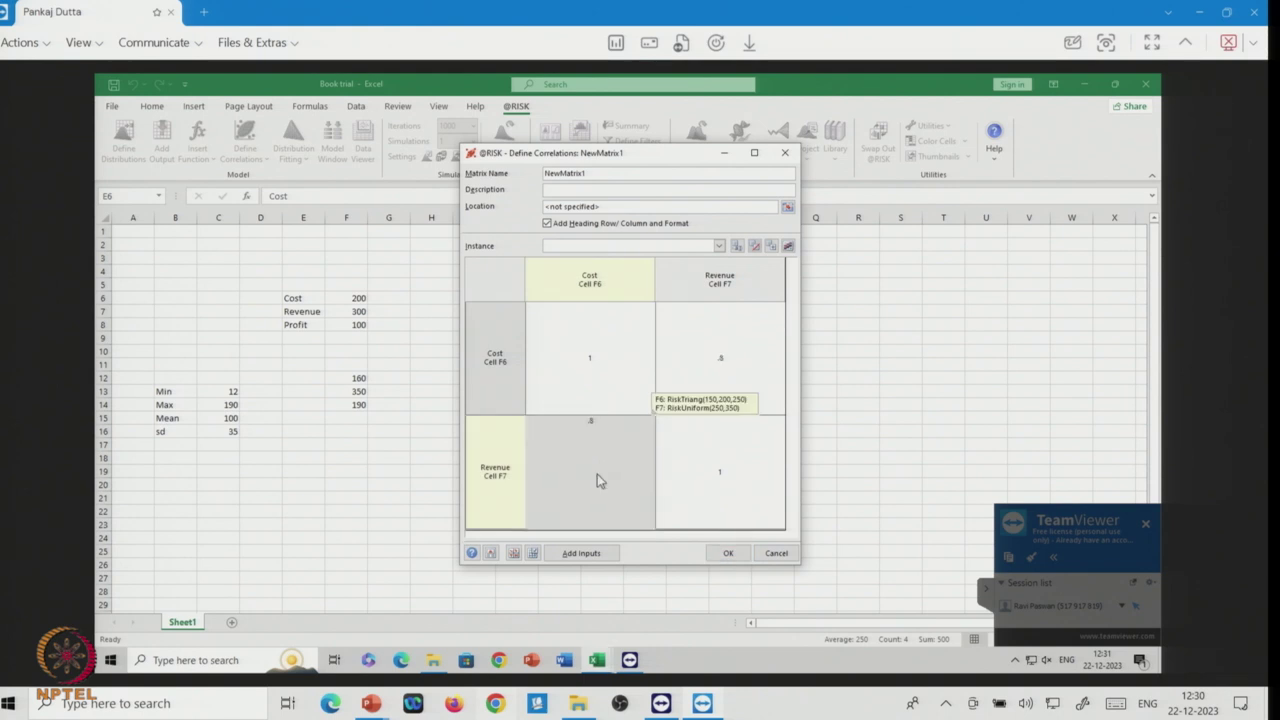
Confirm the correlation matrix and place it on the worksheet with its top-left cell at K6.
left_click(728, 555)
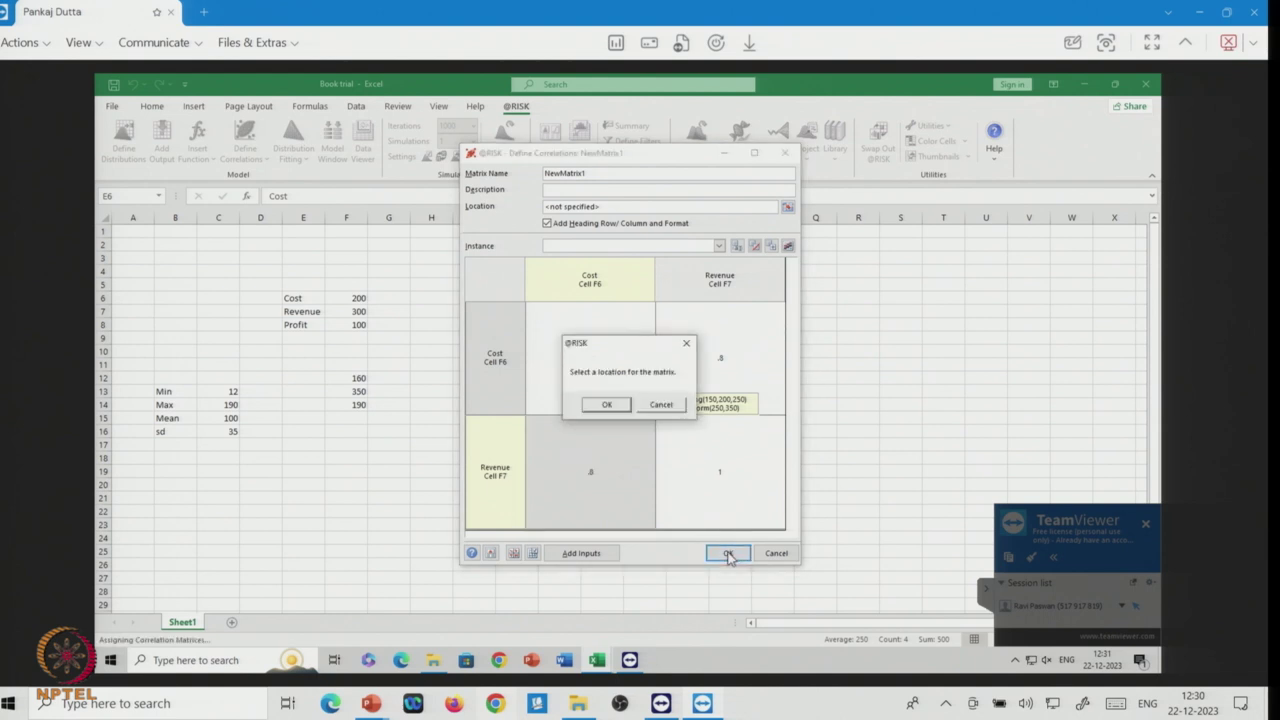
left_click(606, 404)
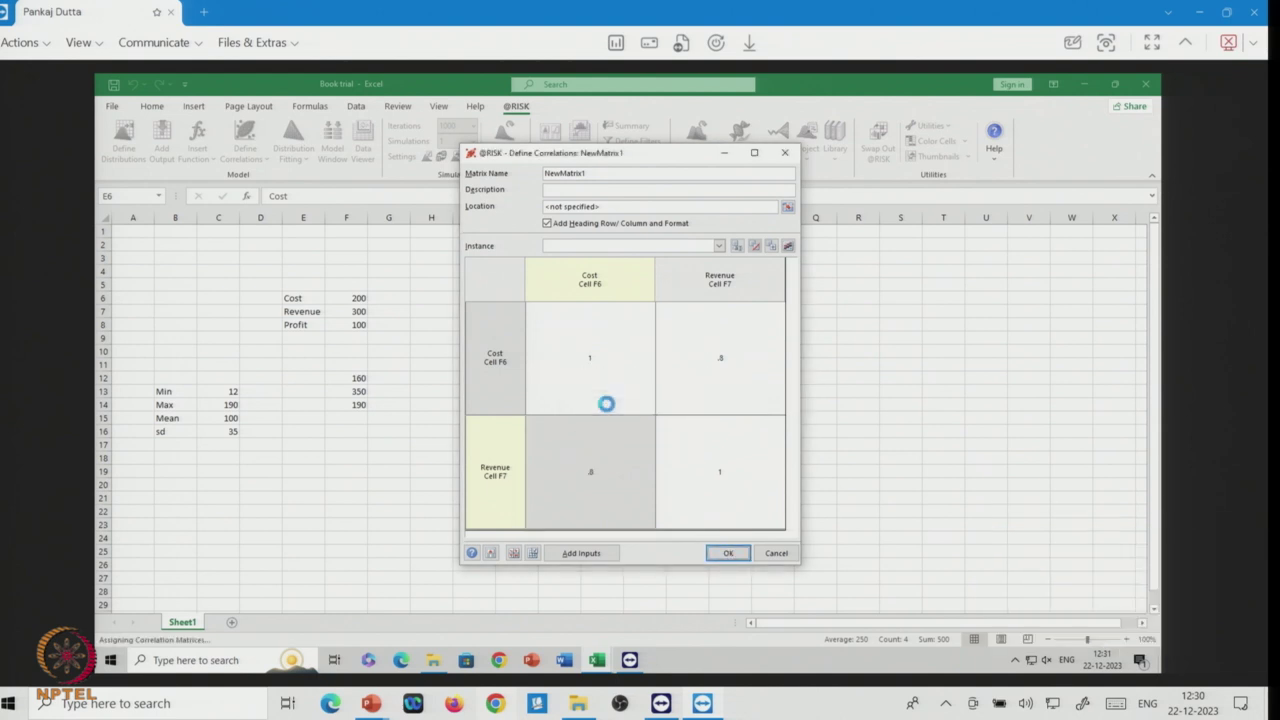
left_click(552, 299)
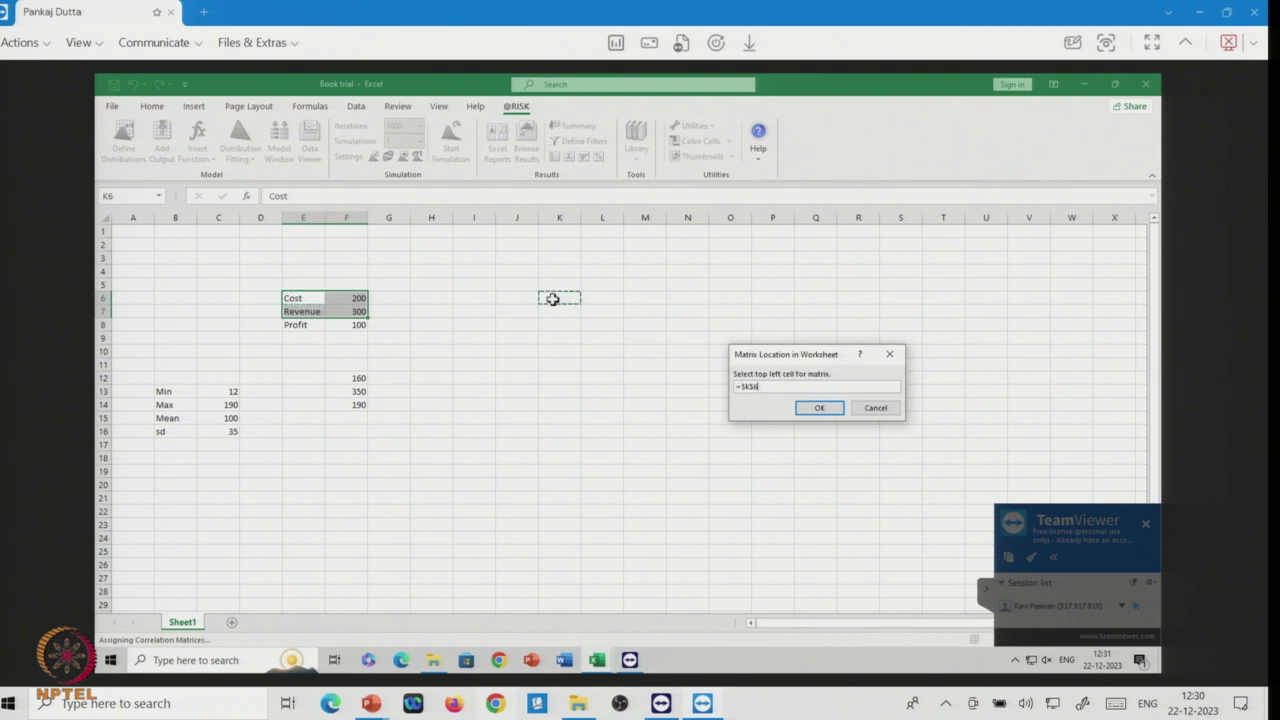
left_click(818, 409)
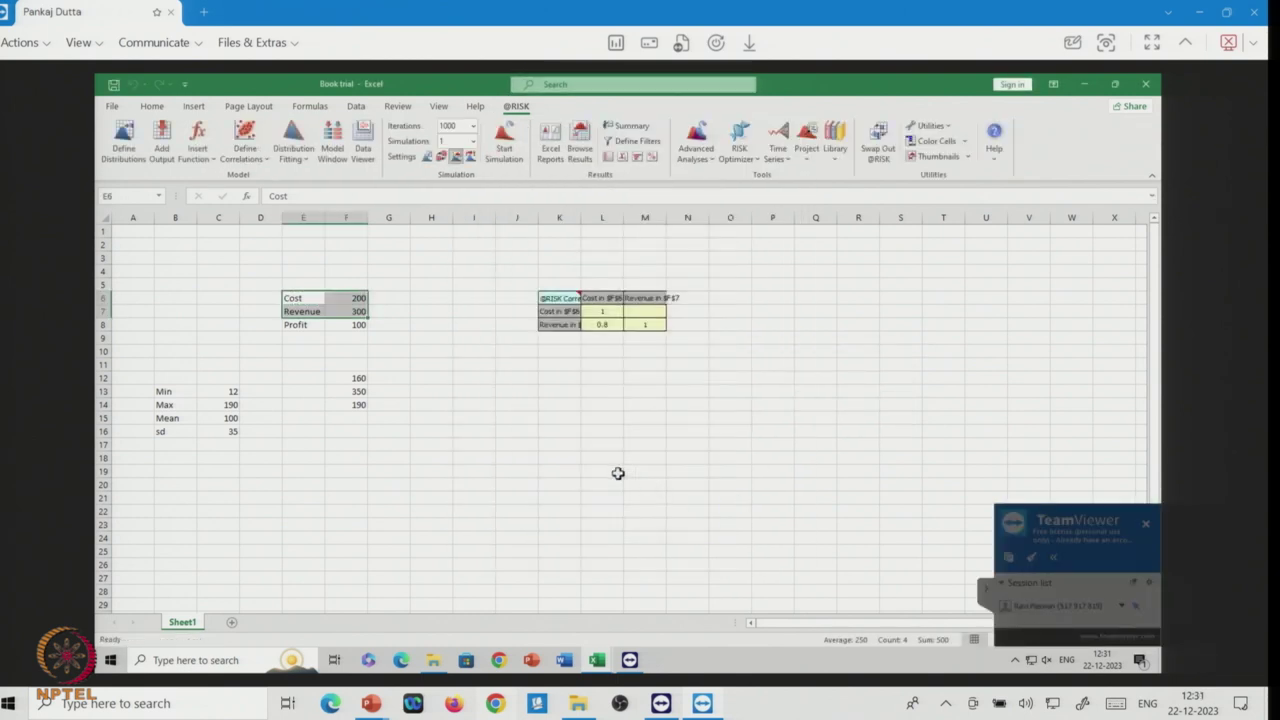
Rerun the simulation with the correlated inputs for the Profit output in F8.
left_click(618, 473)
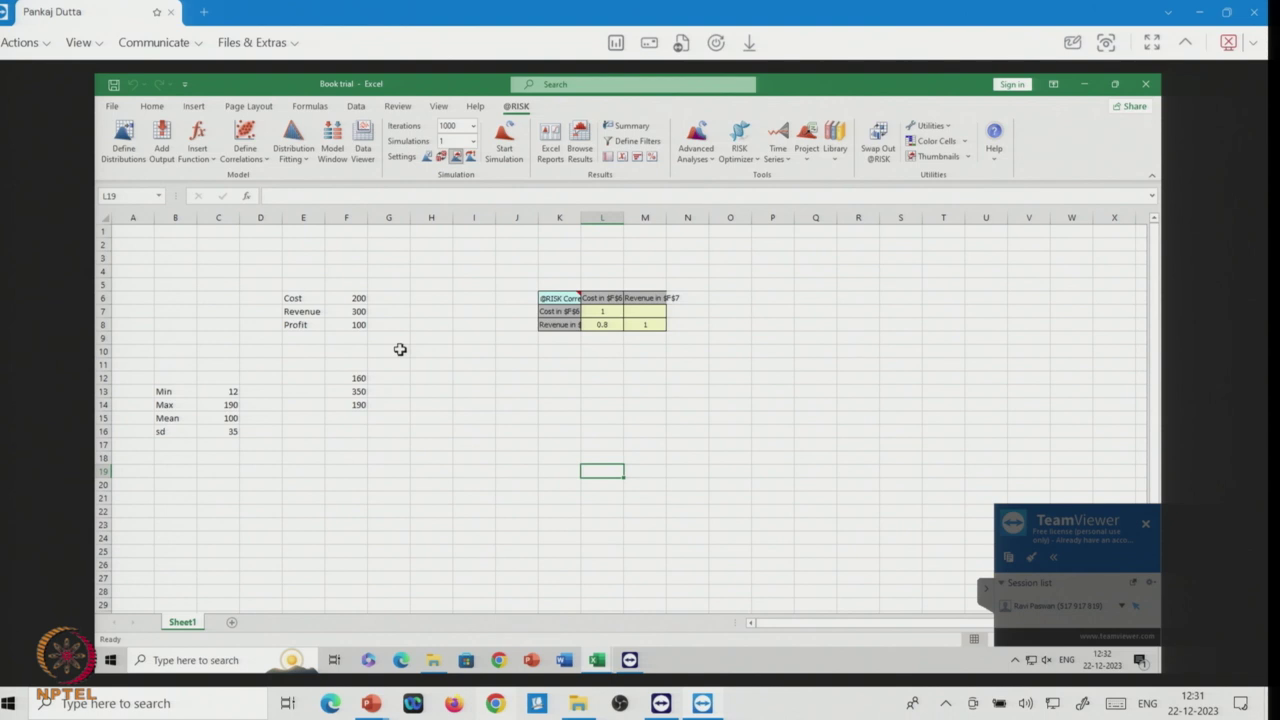
left_click(352, 324)
left_click(504, 138)
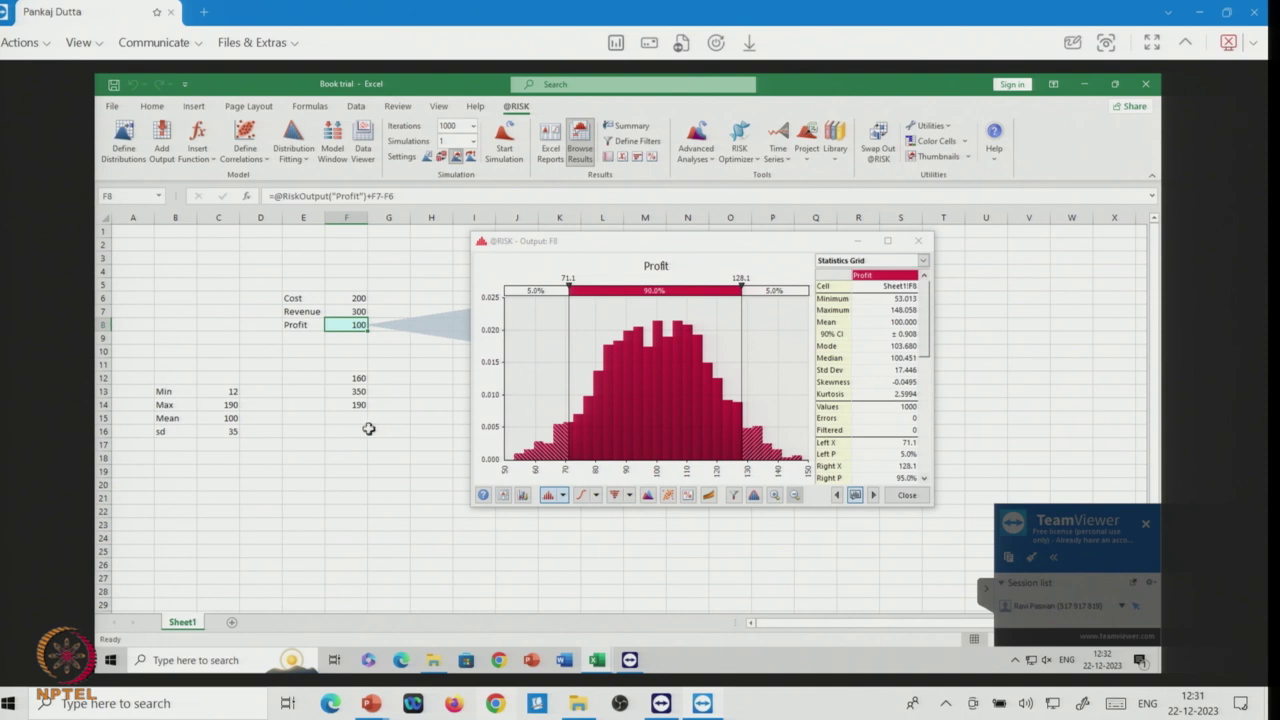
Record the correlated Profit statistics in D13:D16: Min 53, Max 148, Mean 100 and sd 17.44.
left_click(266, 392)
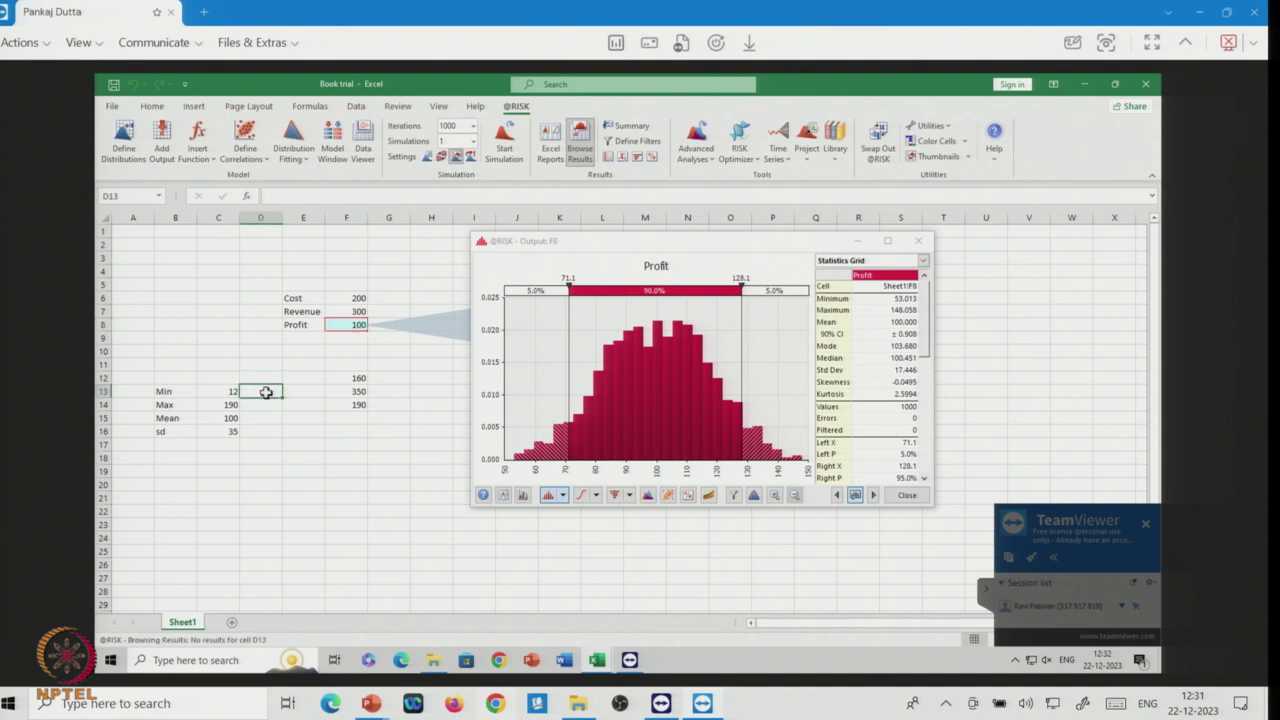
type("53")
key("Return")
type("1")
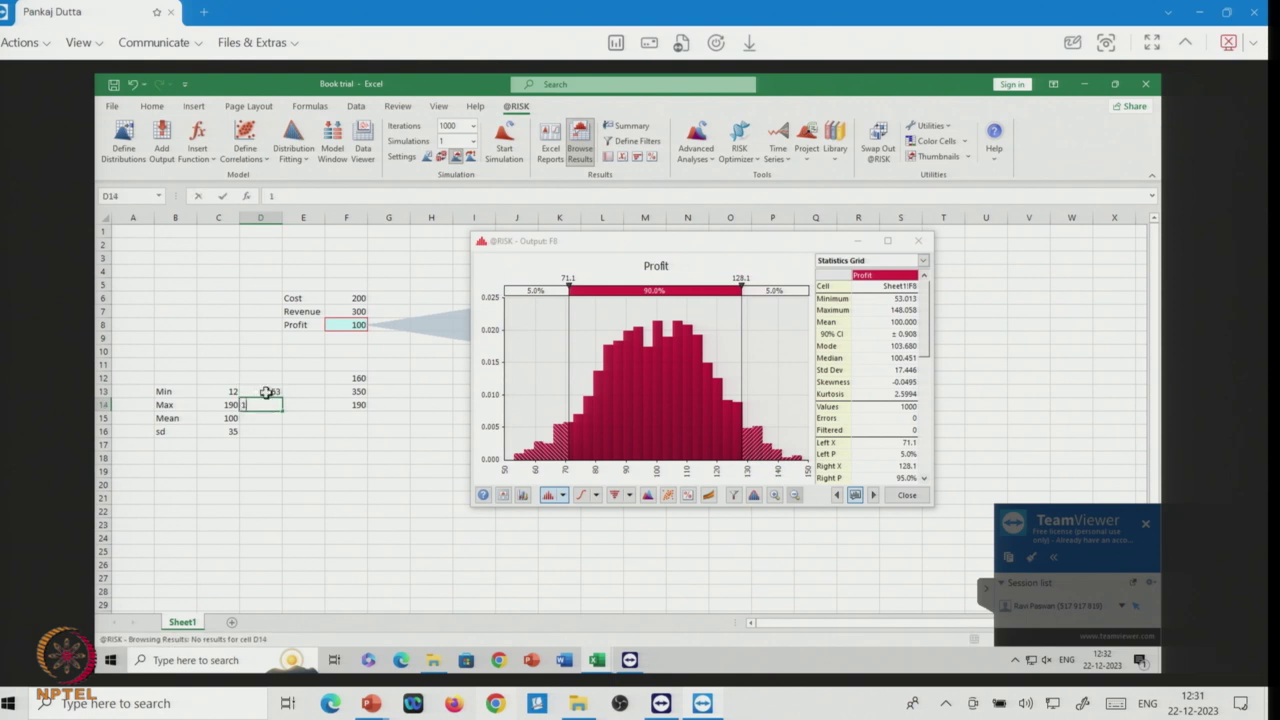
type("48")
key("Return")
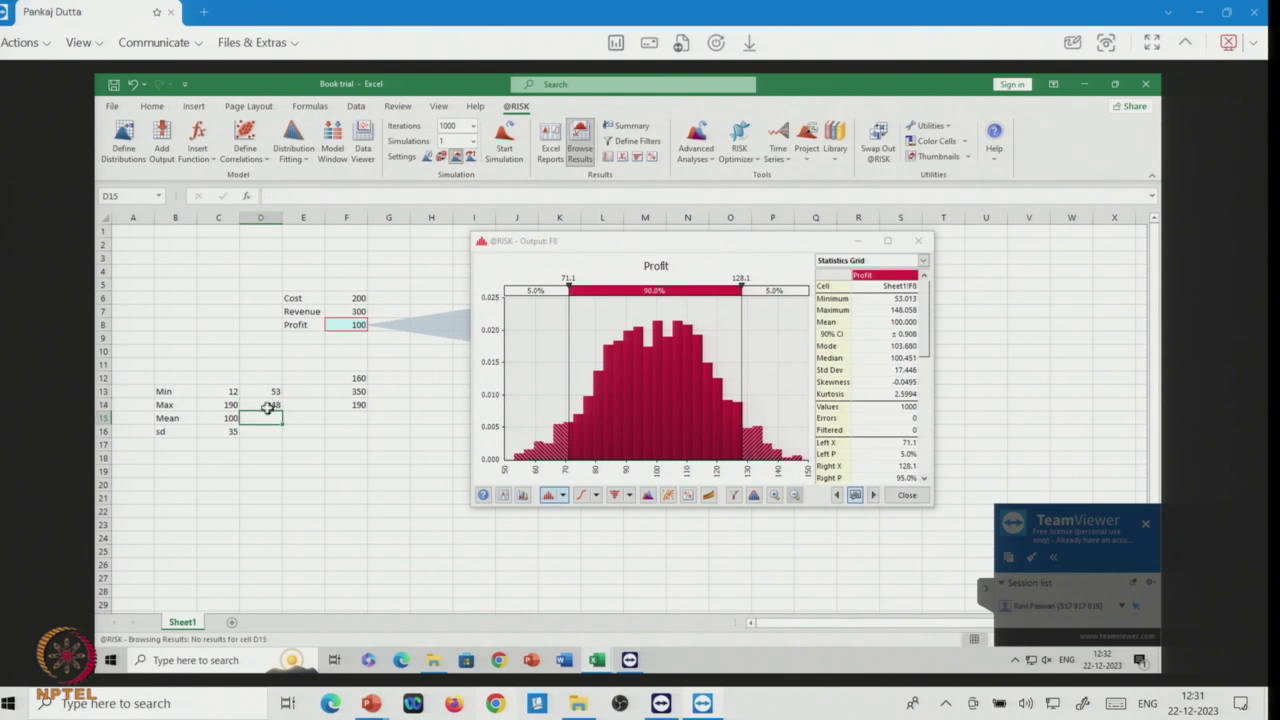
type("100")
key("Return")
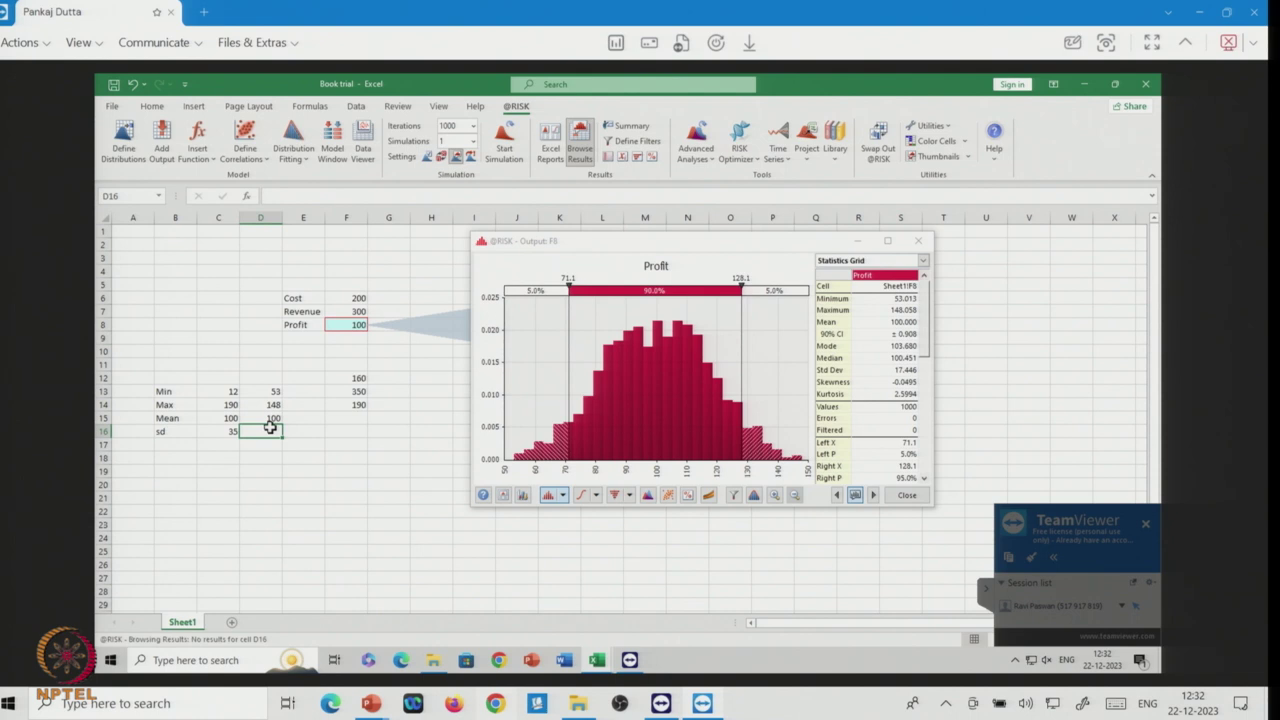
type("17.44")
key("Return")
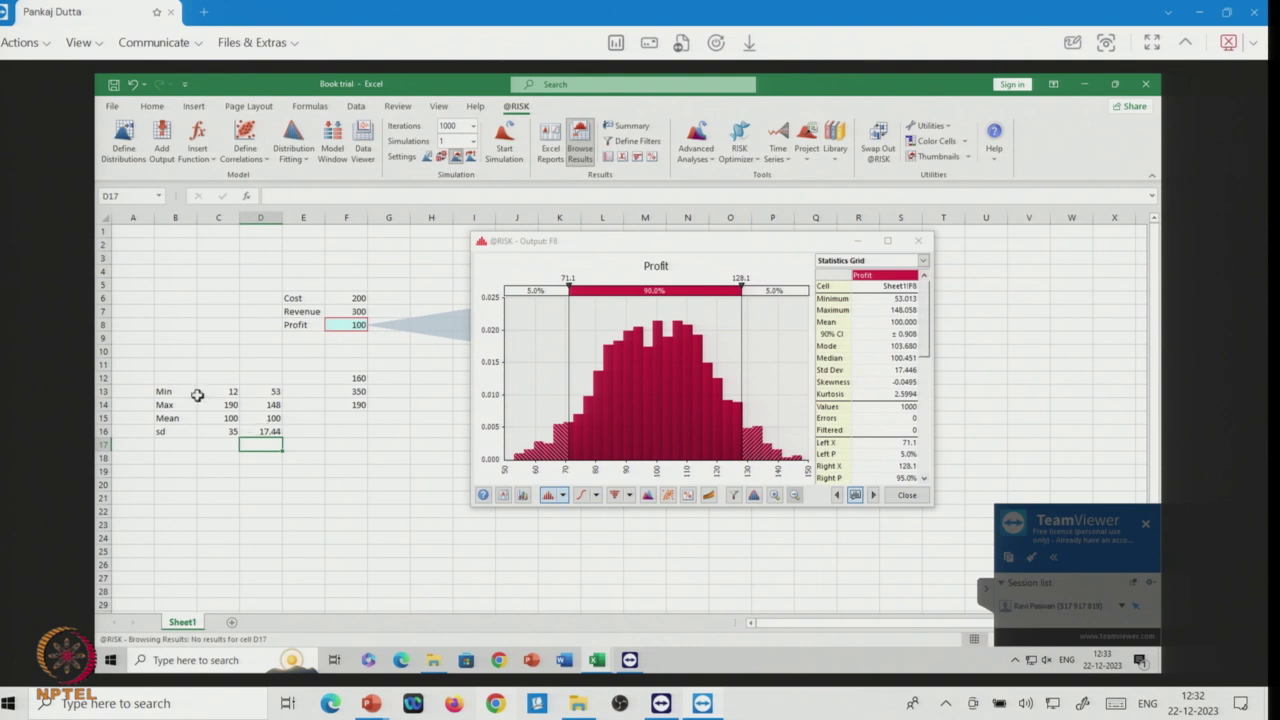
Fill the two columns of Profit statistics in C13:D16 with yellow.
left_click_drag(205, 393, 259, 435)
left_click(152, 106)
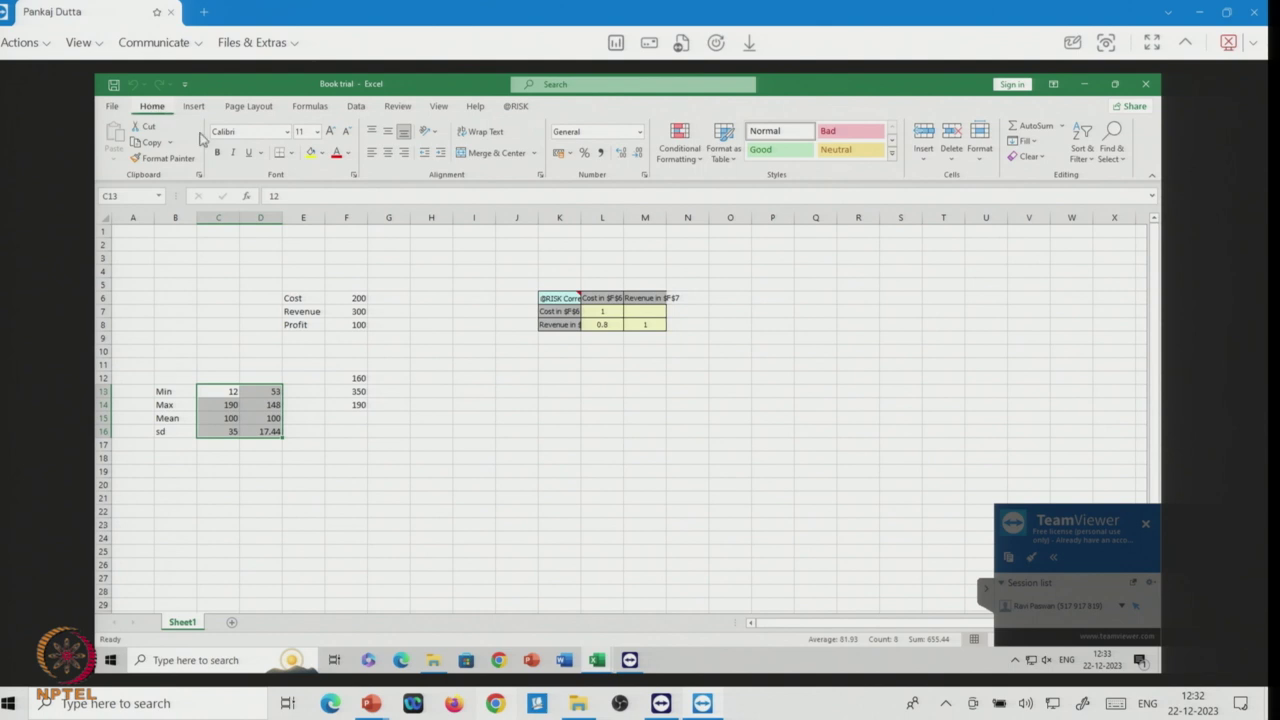
left_click(311, 152)
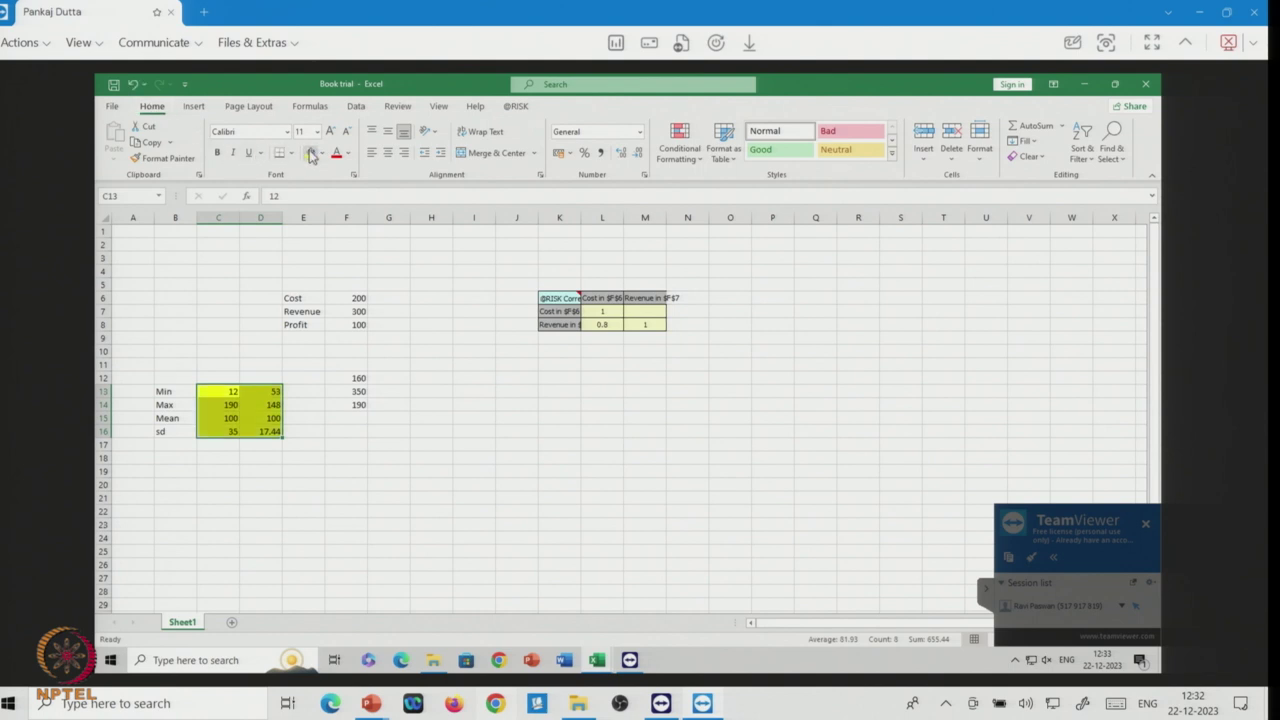
left_click(340, 485)
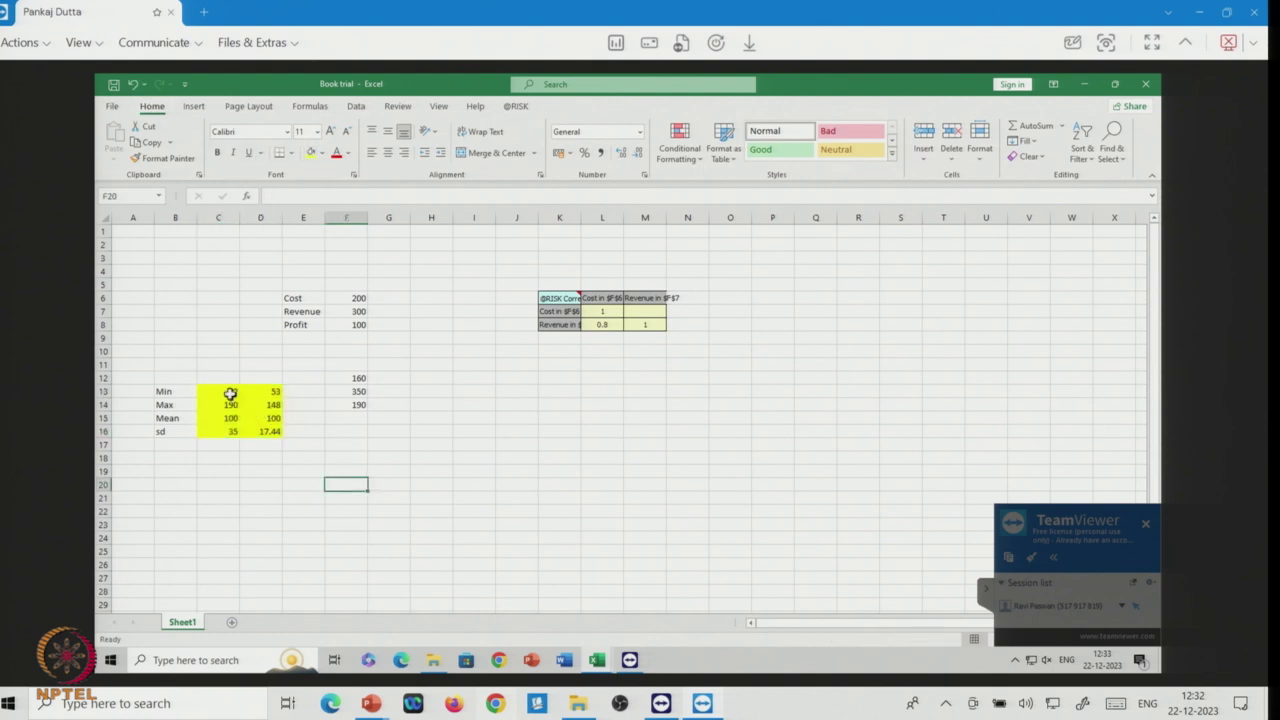
Change the fill of the uncorrelated statistics in C13:C16 to light orange.
left_click_drag(230, 393, 229, 431)
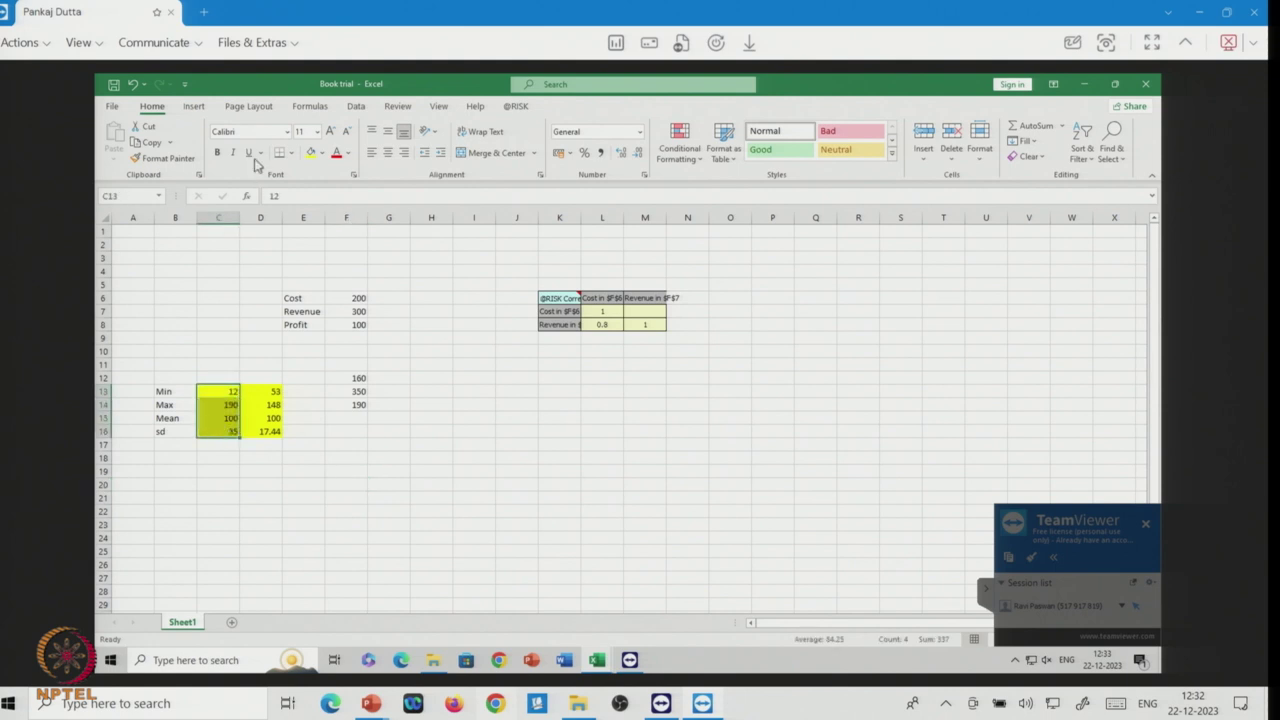
left_click(322, 155)
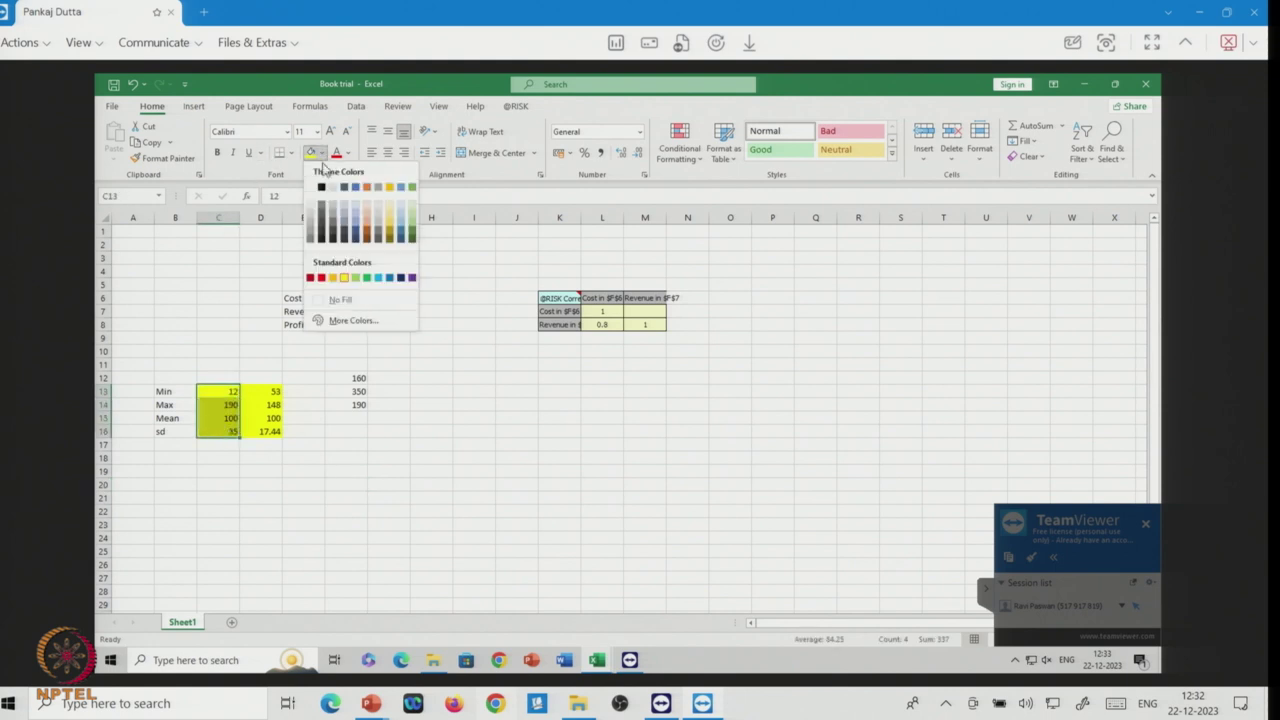
left_click(366, 227)
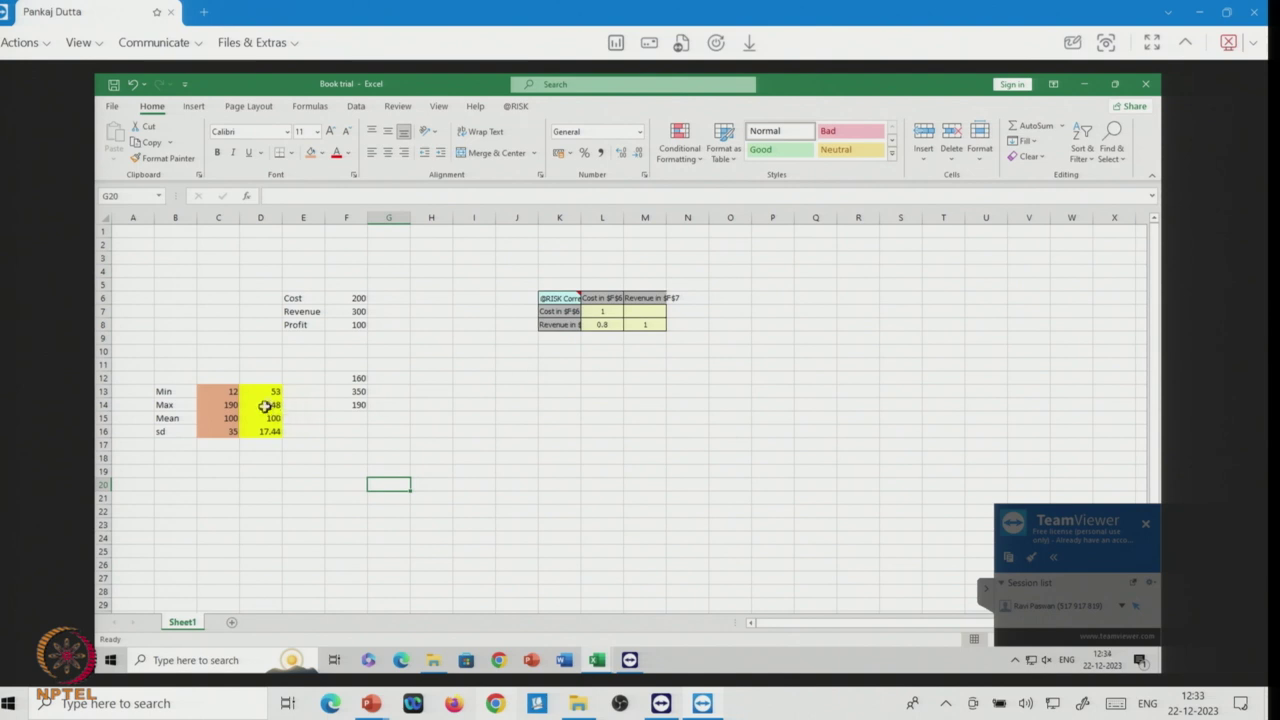
Review the correlated Profit minimum and maximum in D13 and D14.
left_click(266, 392)
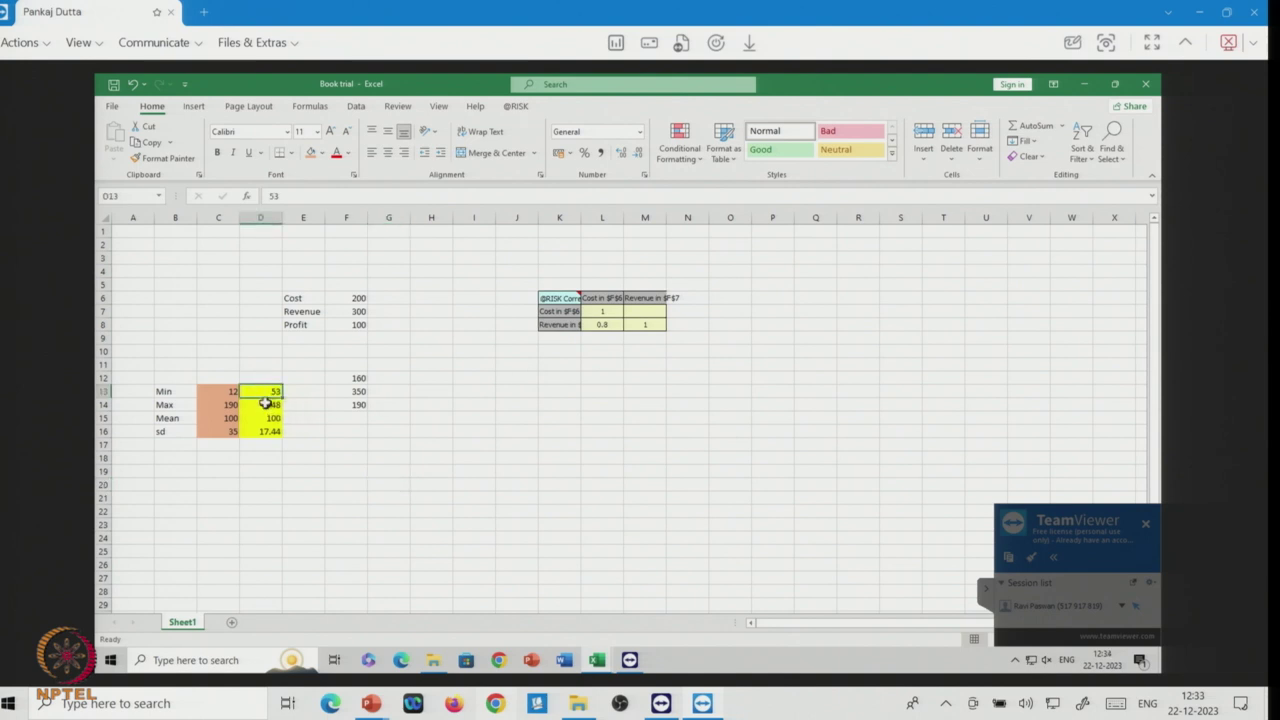
left_click(265, 404)
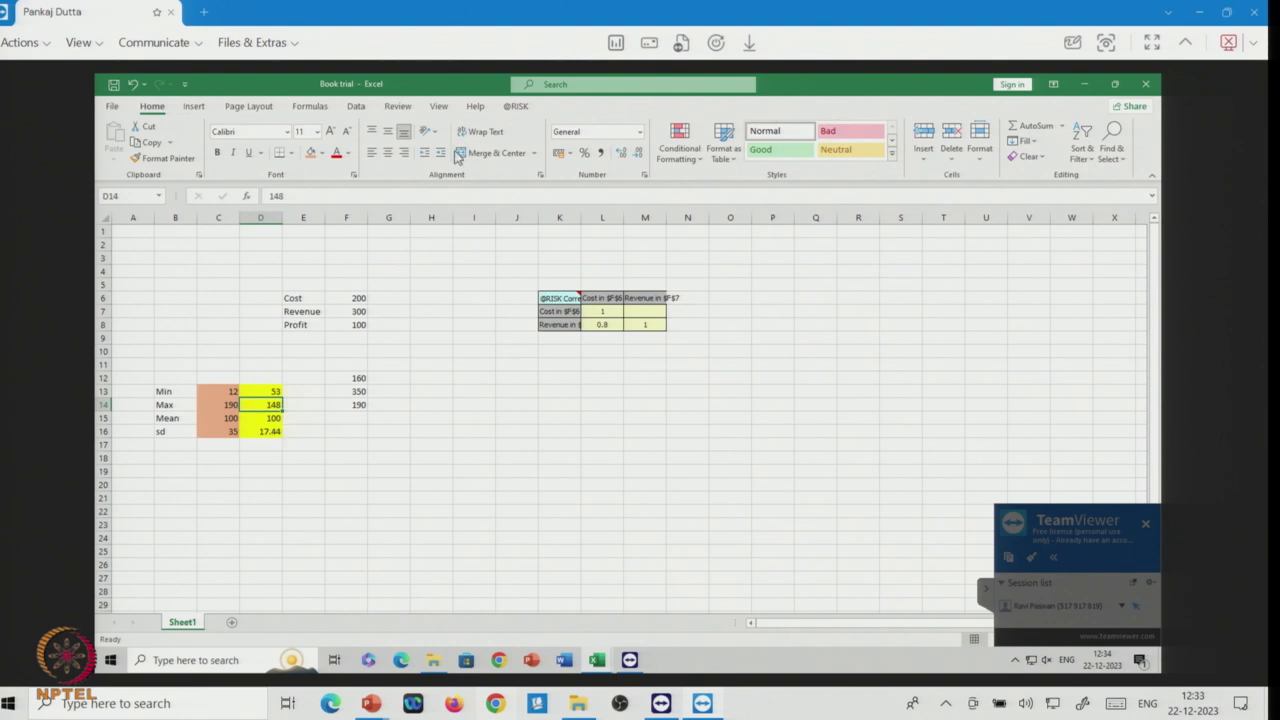
left_click(515, 106)
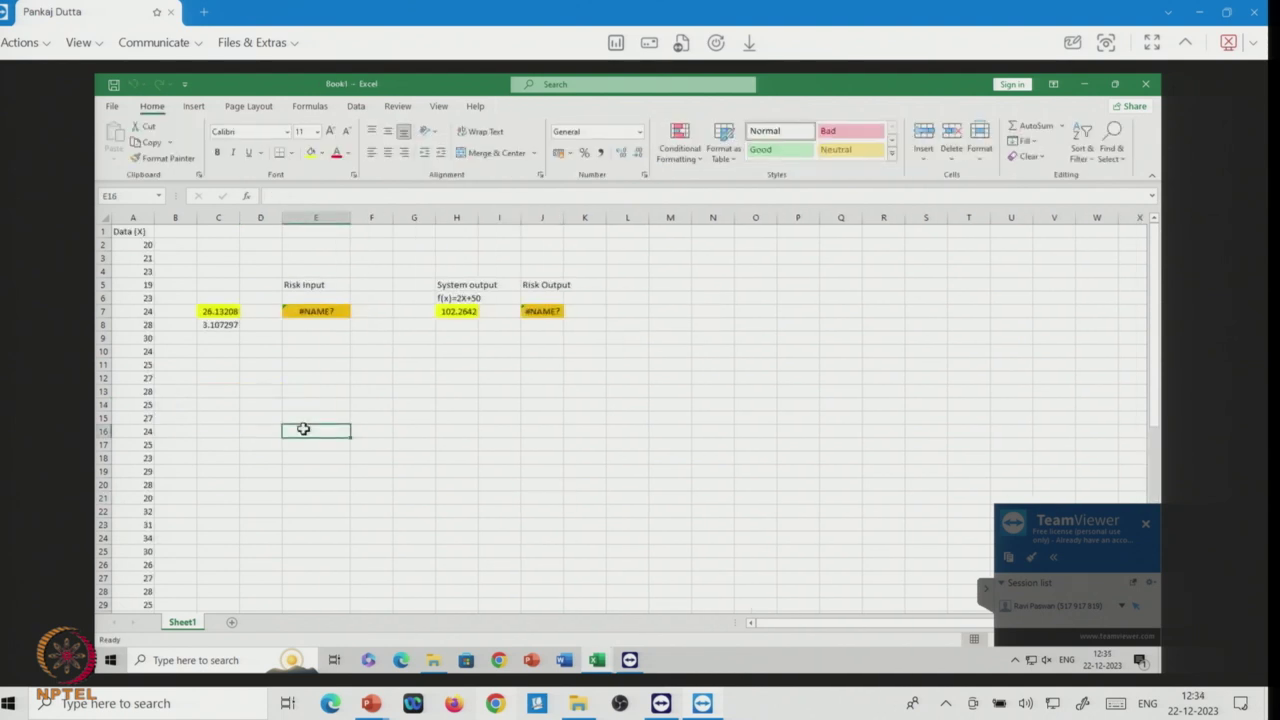
Examine the Data (X) values in A2:A54 of the Book1 workbook.
left_click(252, 417)
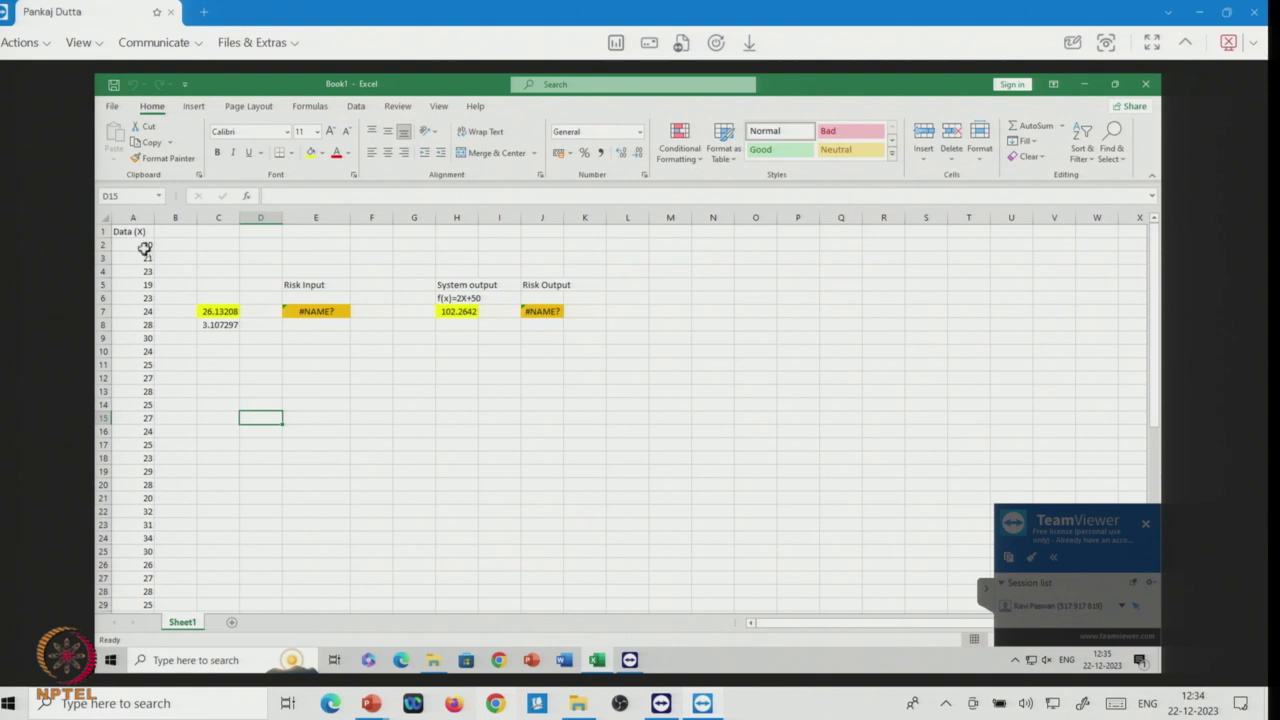
left_click_drag(136, 247, 125, 668)
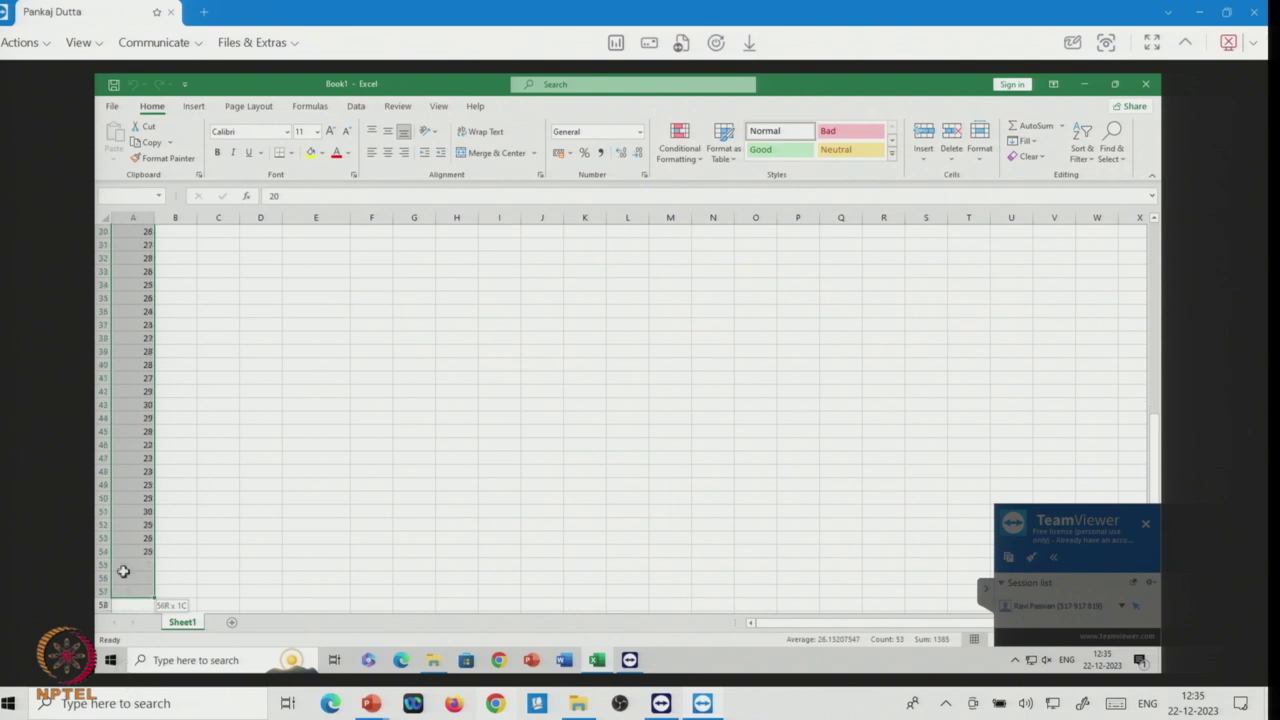
scroll(123, 569, "down", 1)
left_click_drag(131, 548, 131, 548)
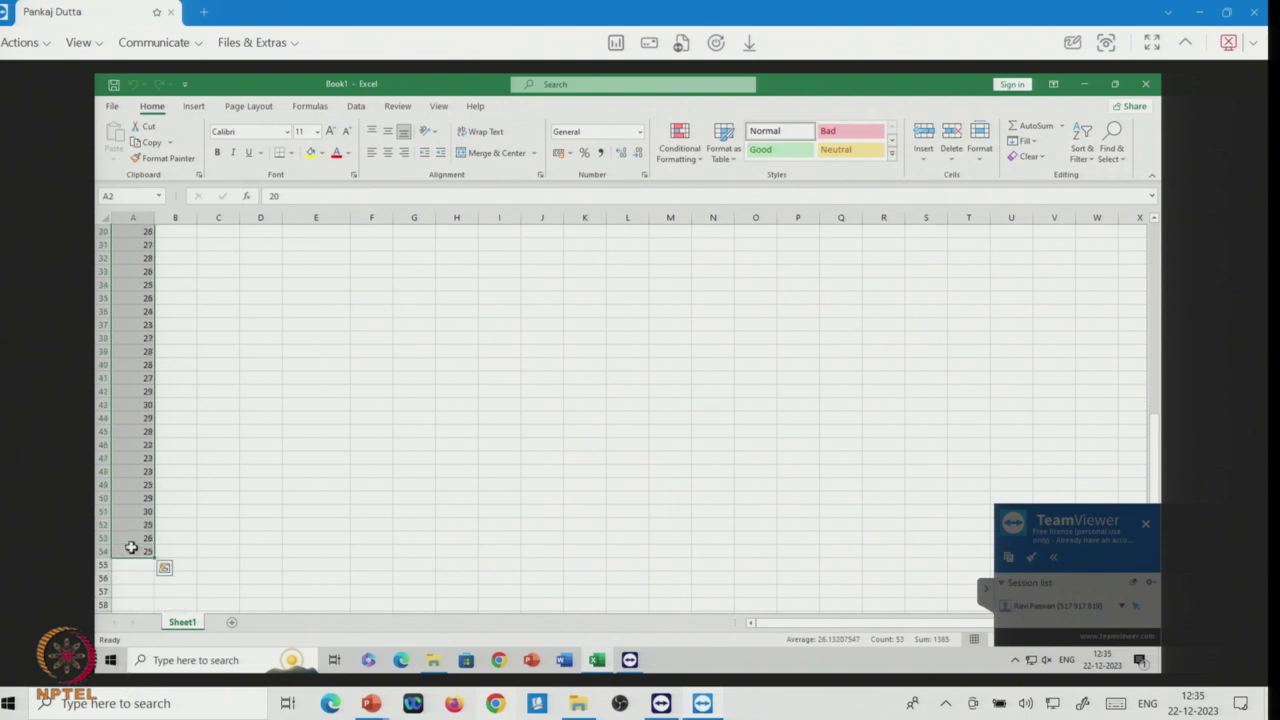
left_click(263, 435)
left_click_drag(1155, 435, 1146, 257)
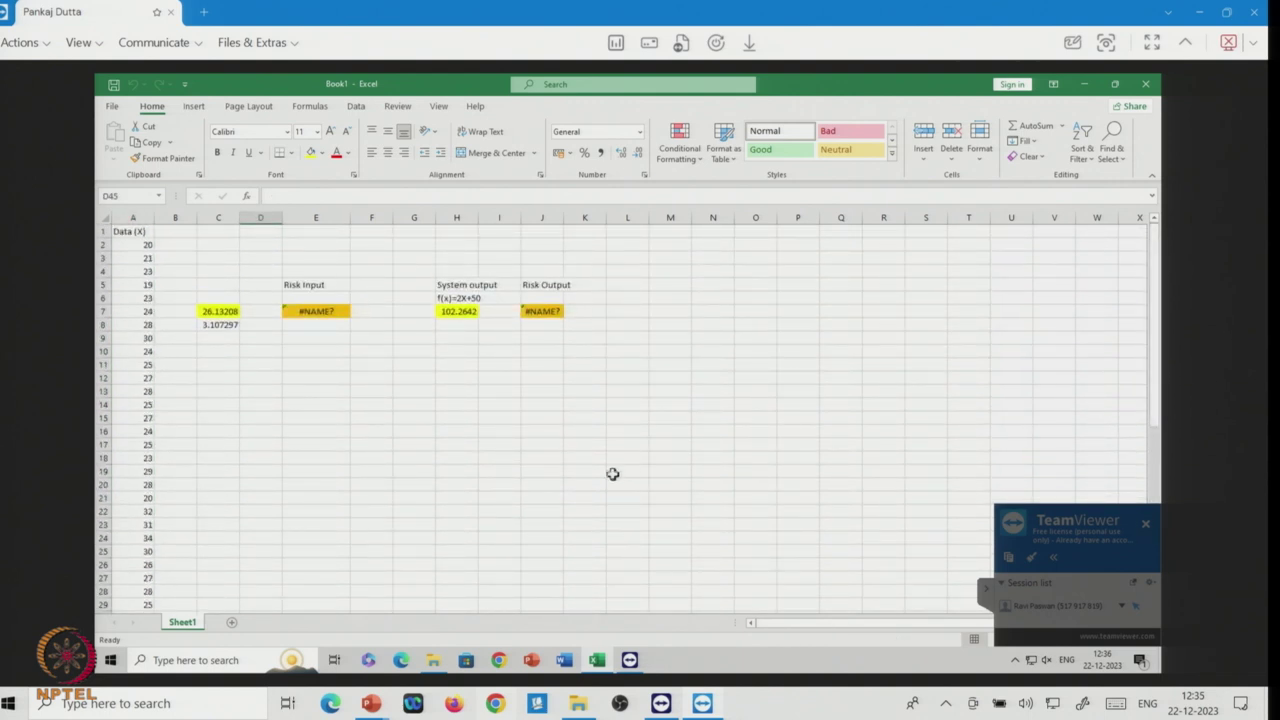
left_click(295, 485)
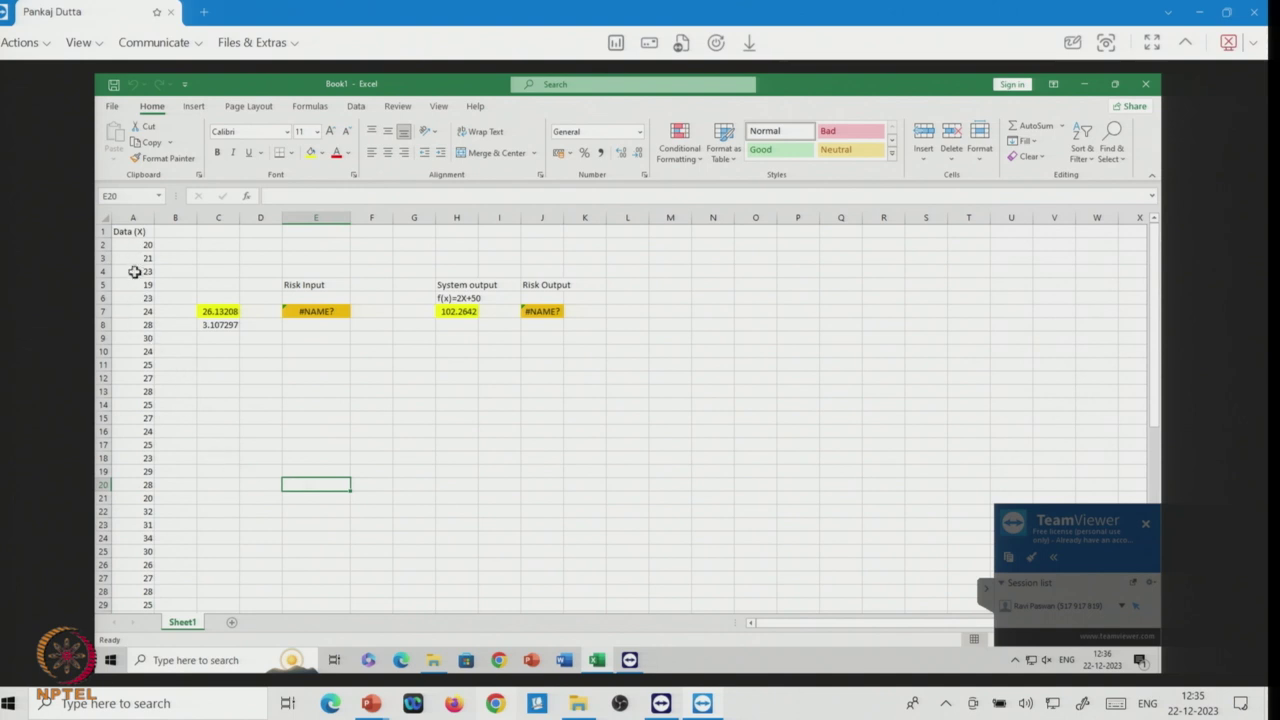
Inspect the average formula in C7 and the standard deviation formula in C8.
double_click(231, 312)
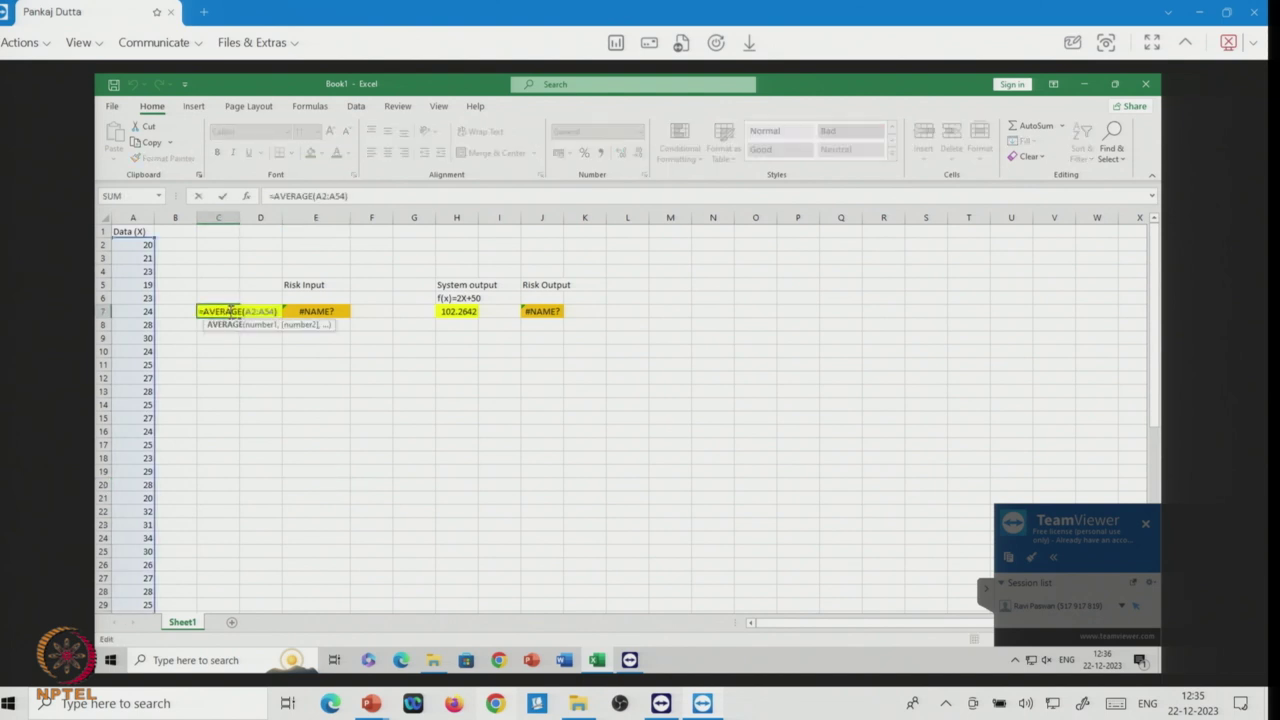
key("Return")
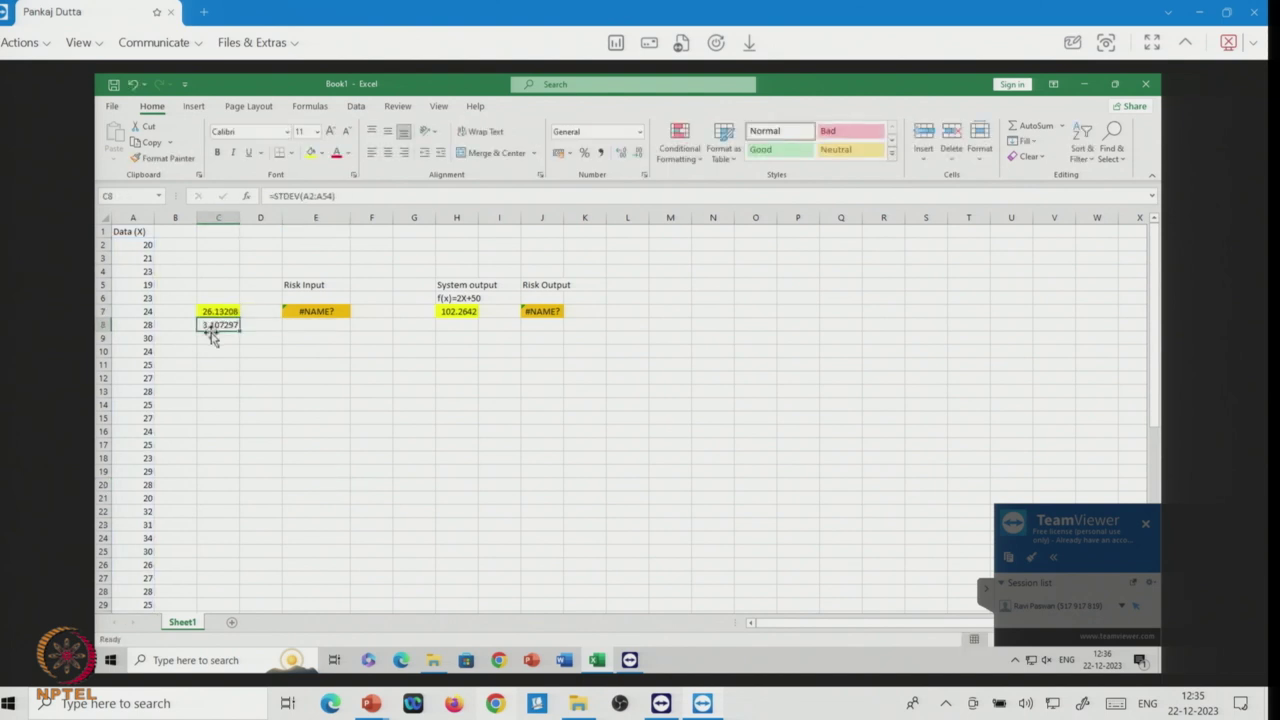
double_click(214, 328)
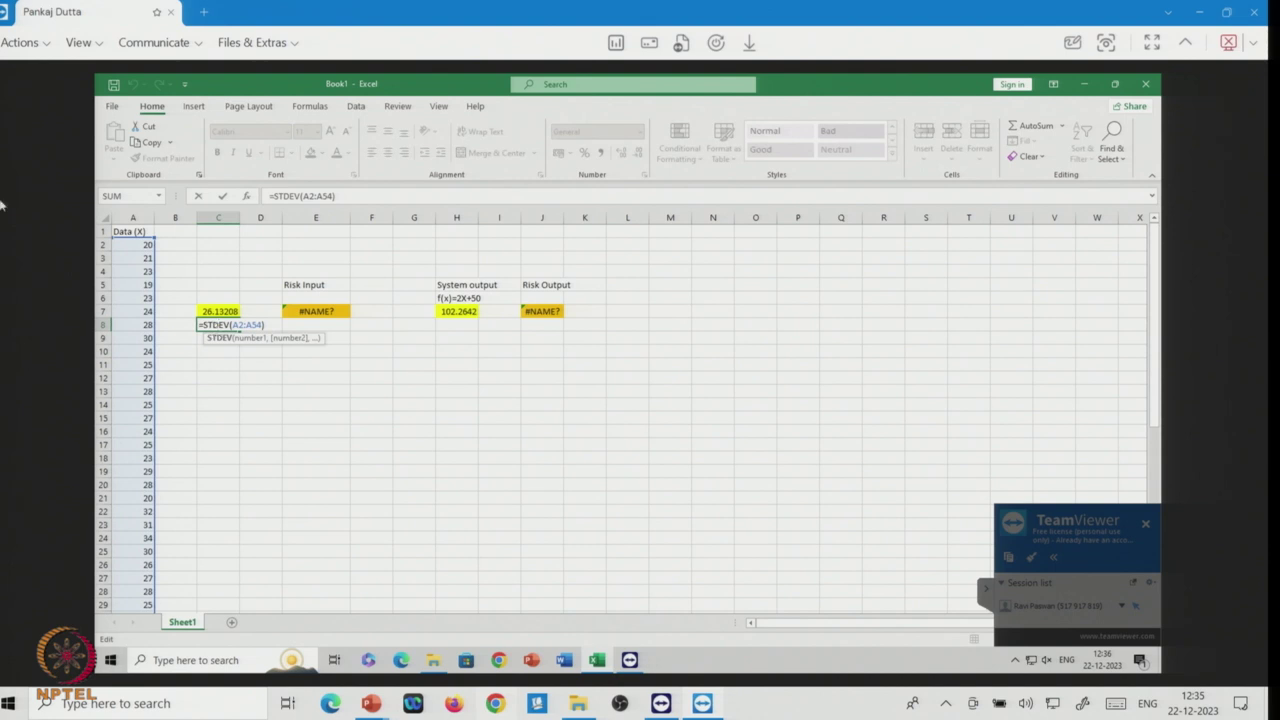
key("Return")
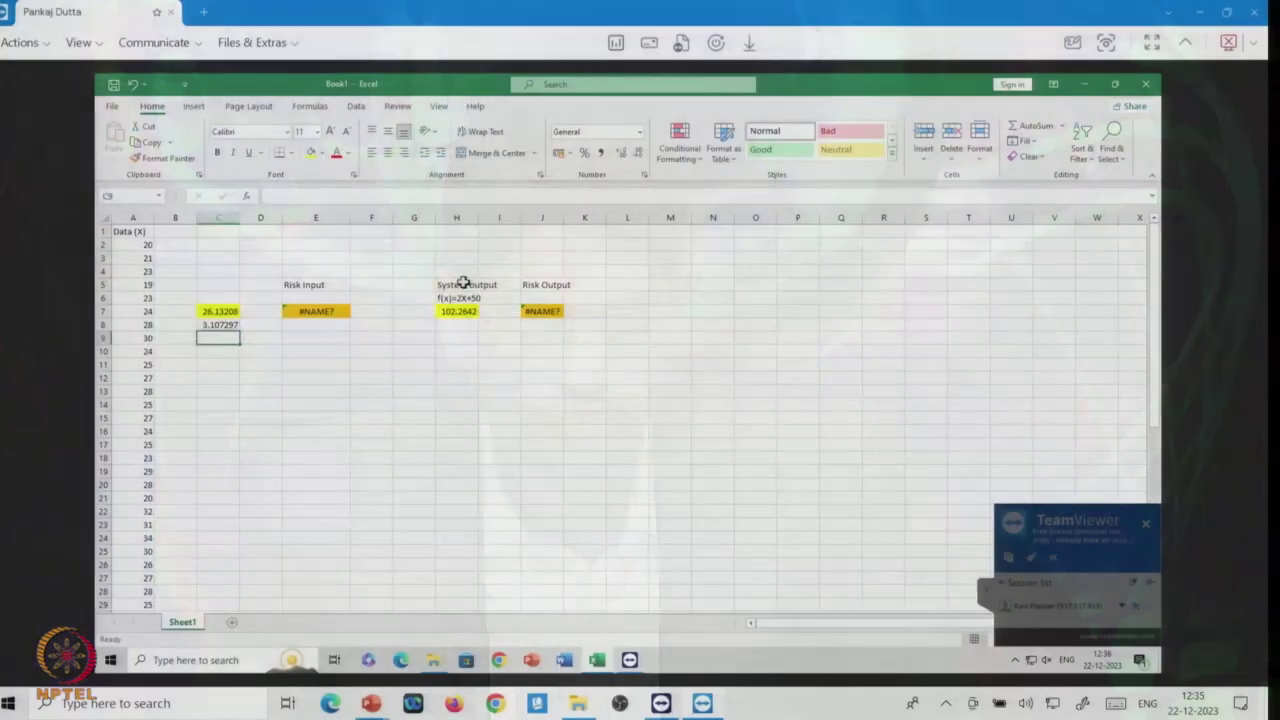
Examine the System output function in H6 and how the formula in H7 uses the average in C7.
left_click(462, 286)
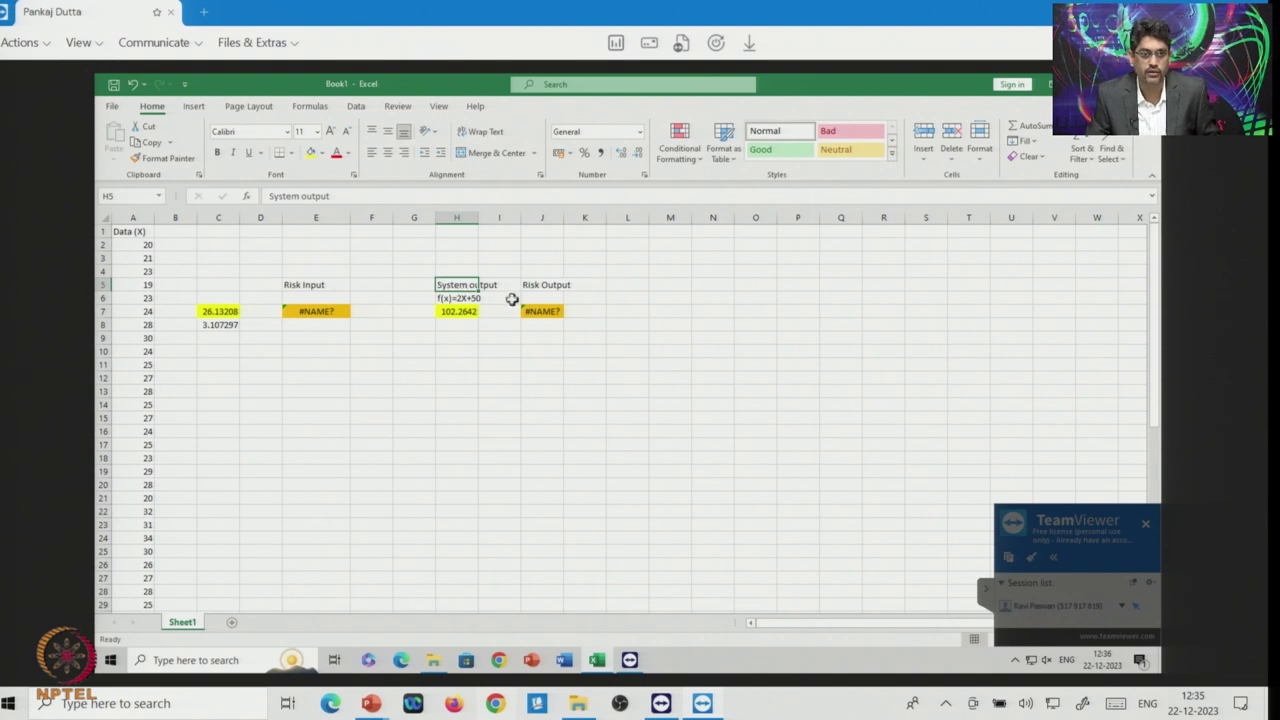
left_click(466, 298)
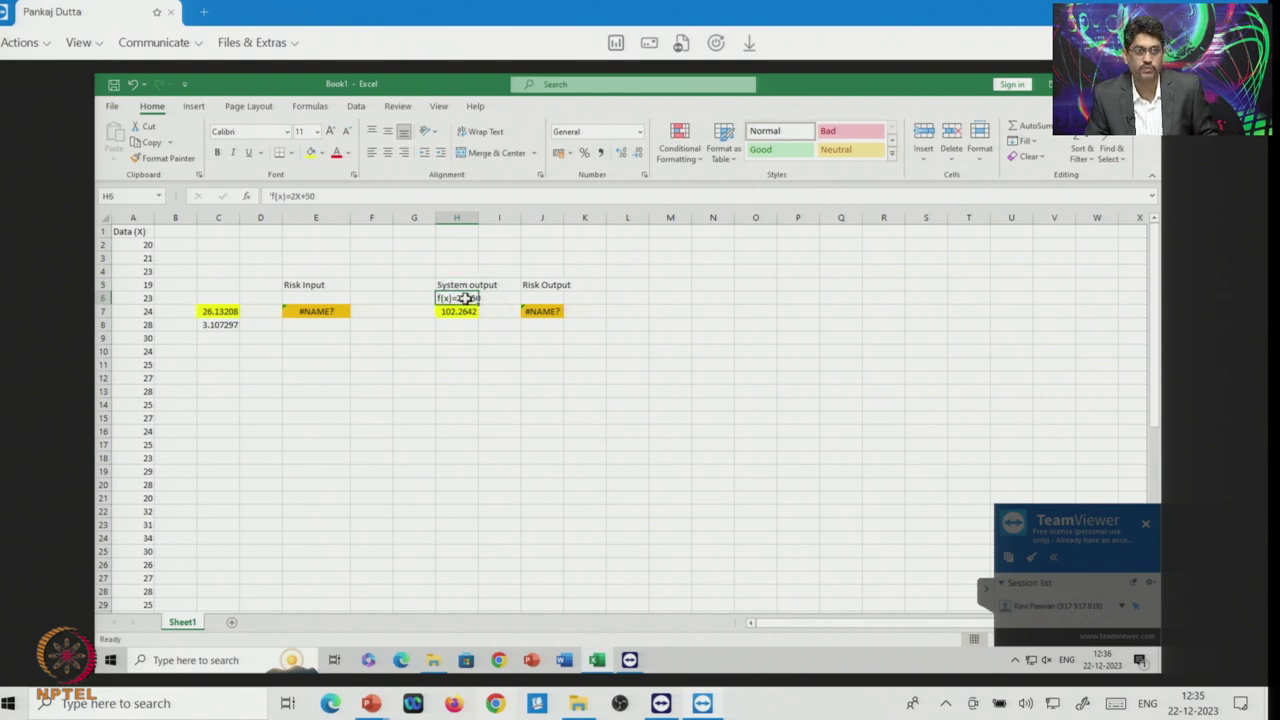
left_click(461, 374)
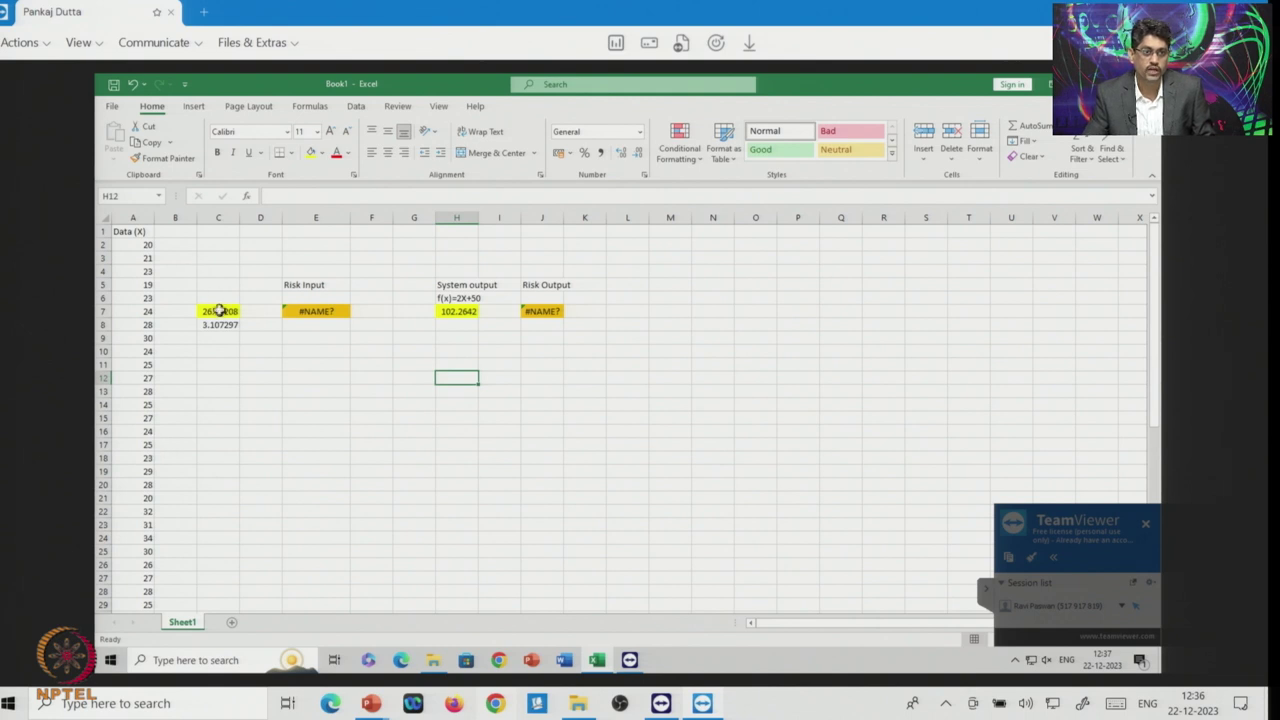
left_click(221, 312)
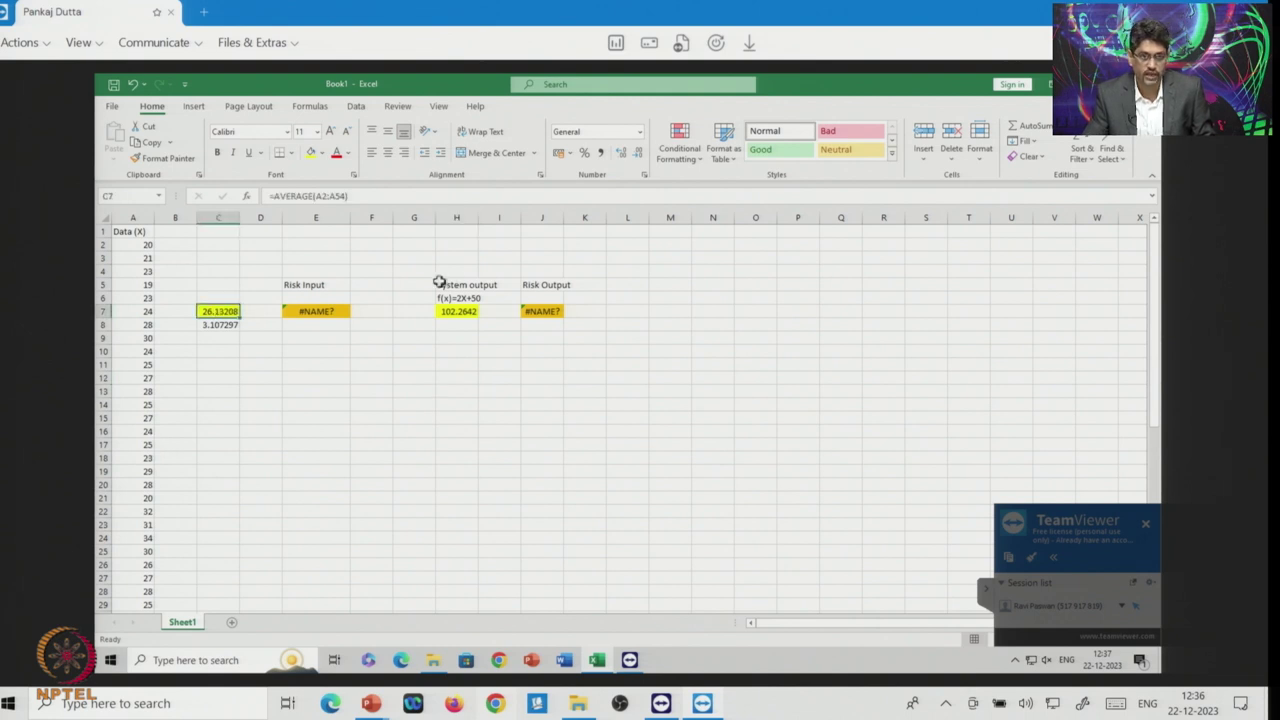
double_click(453, 313)
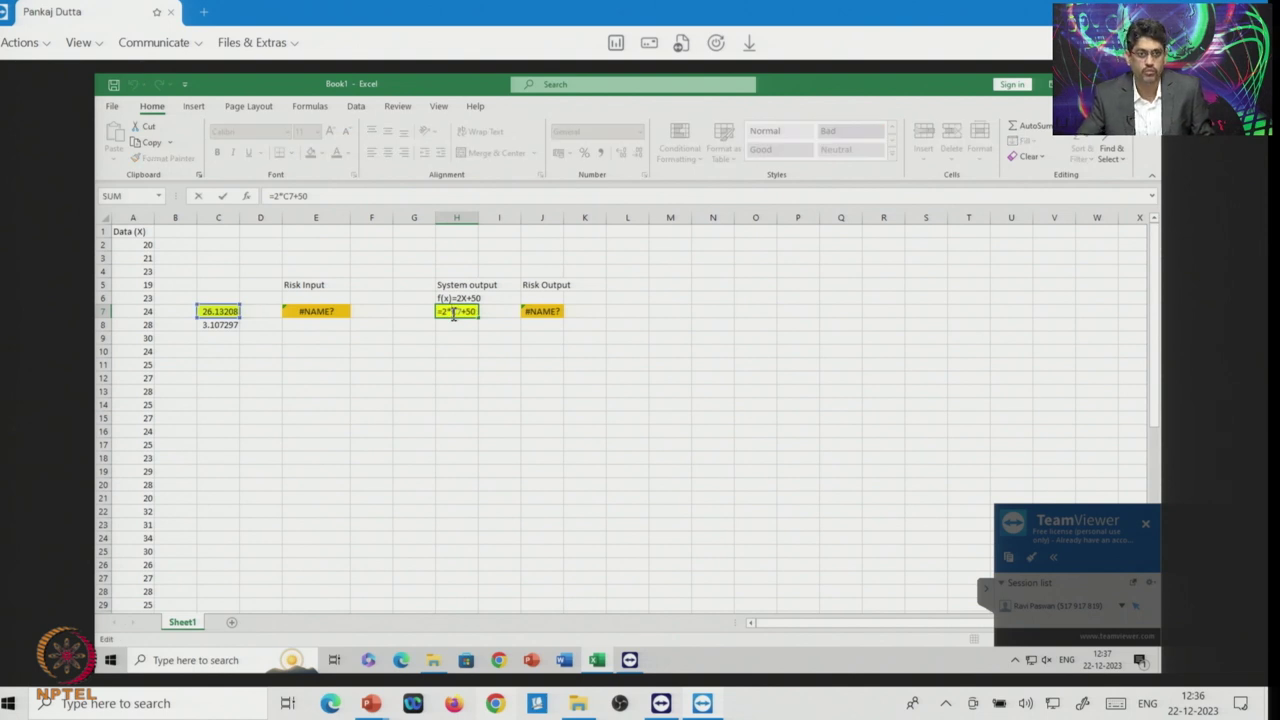
key("Return")
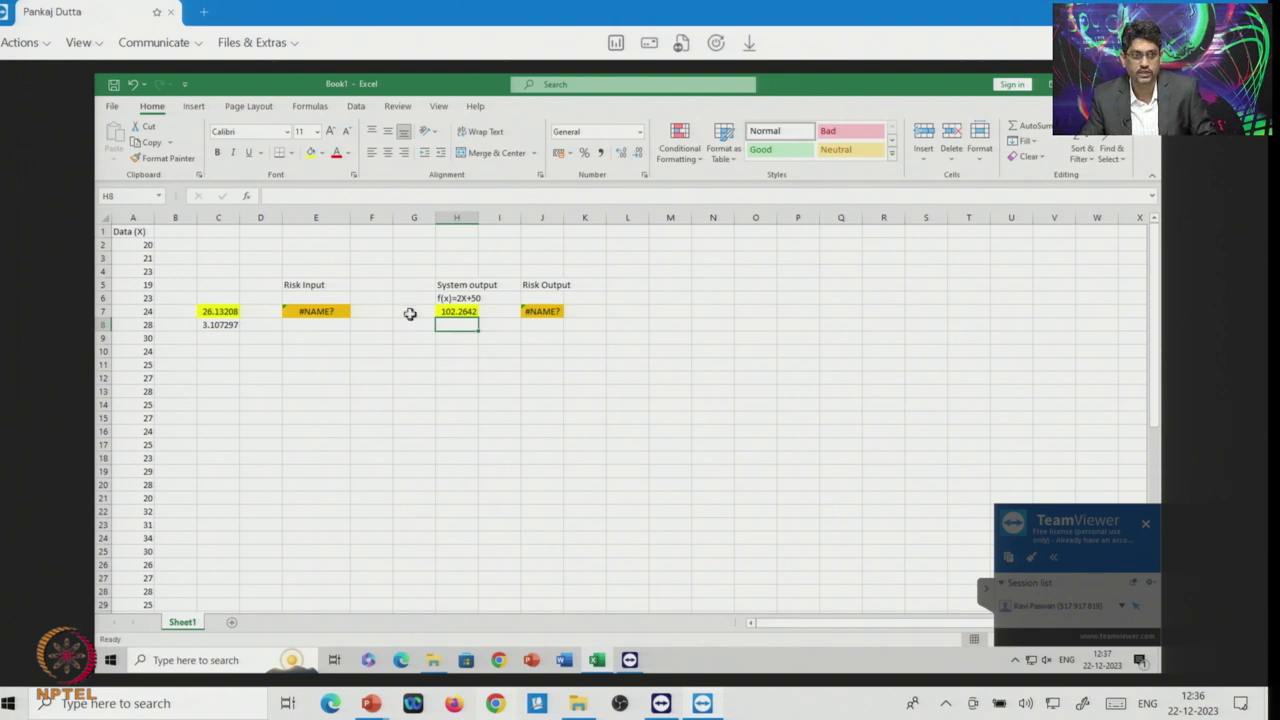
Enter the label Mean in C5 above the average of the data.
left_click(215, 286)
type("Mean")
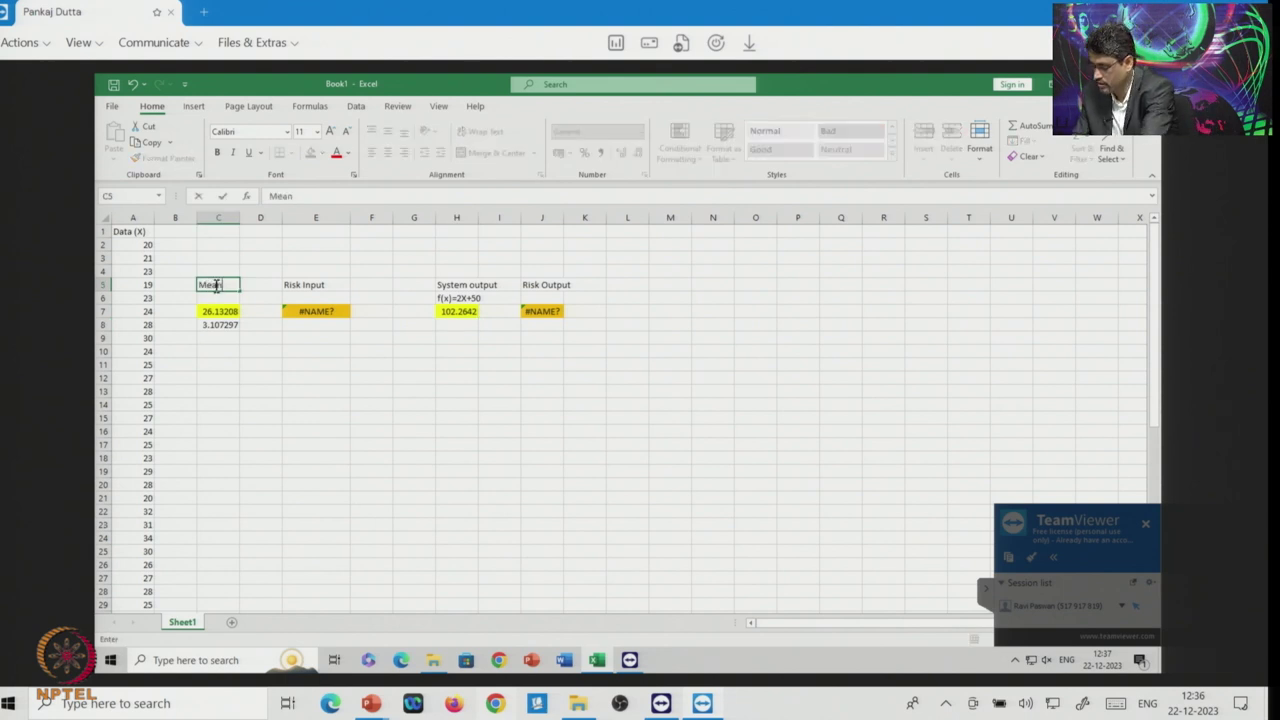
key("Return")
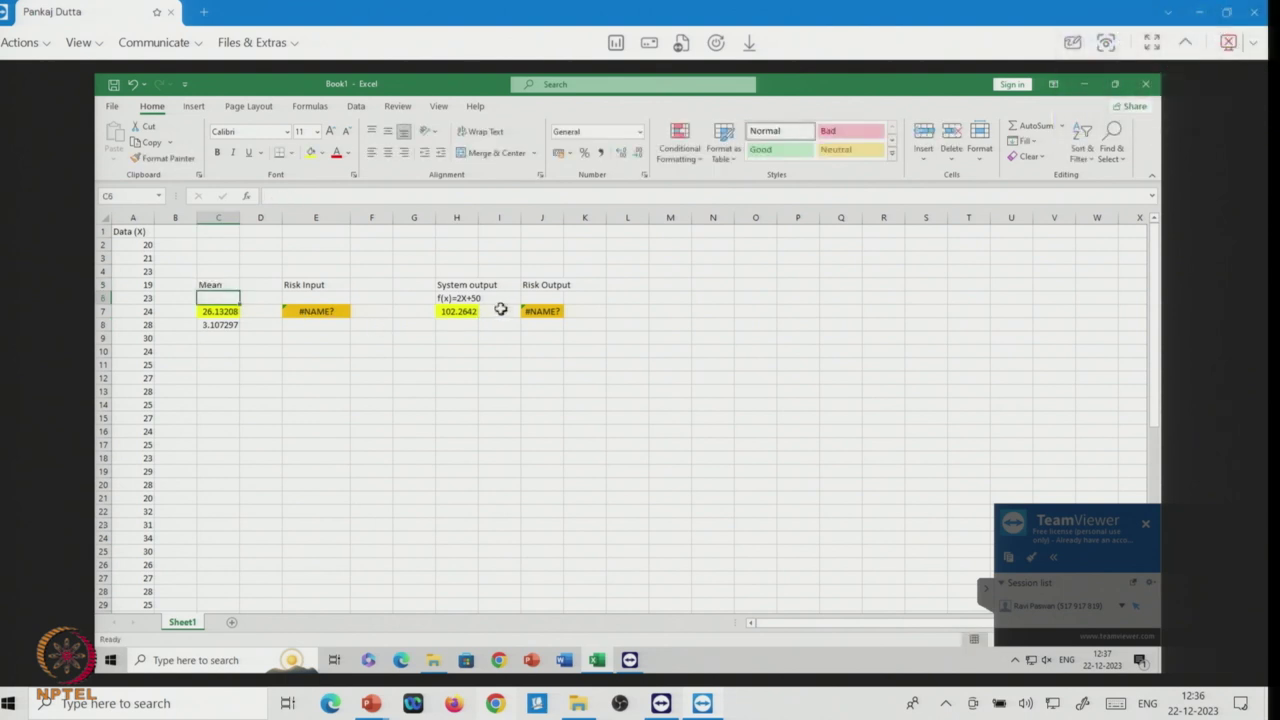
Recheck the System output formula in H7, leaving it as it is.
double_click(458, 312)
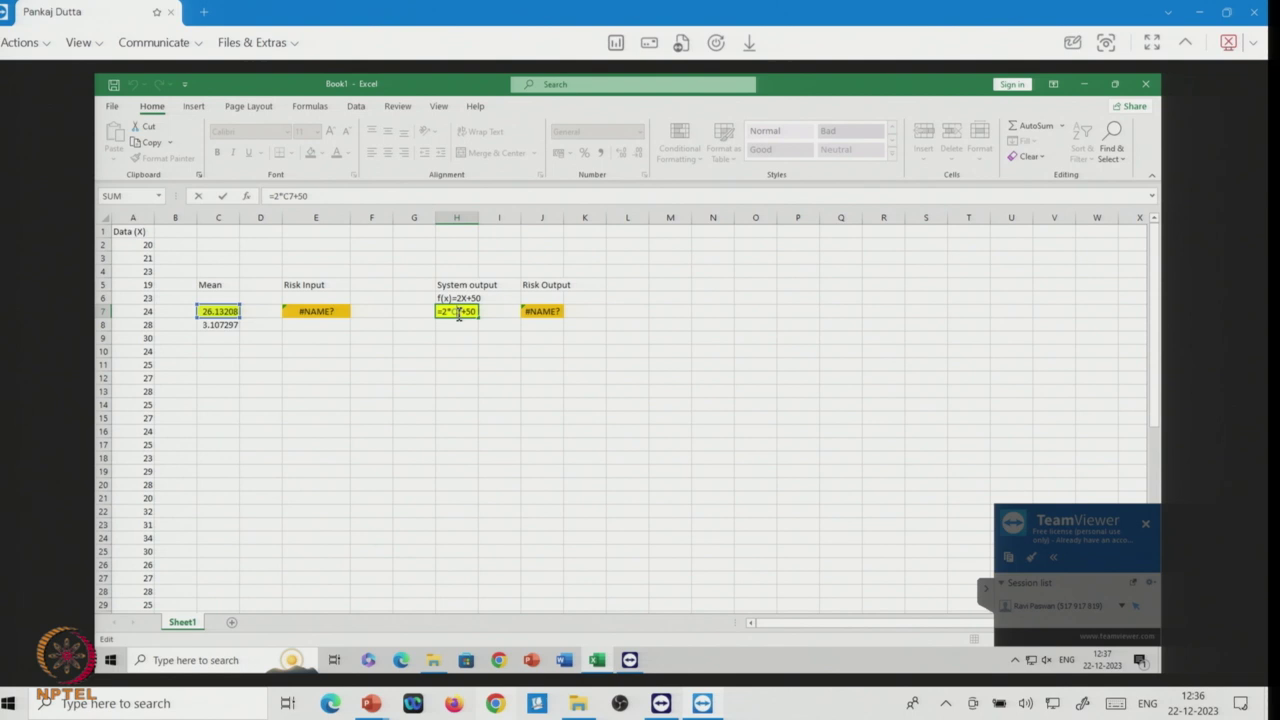
key("Return")
left_click(424, 415)
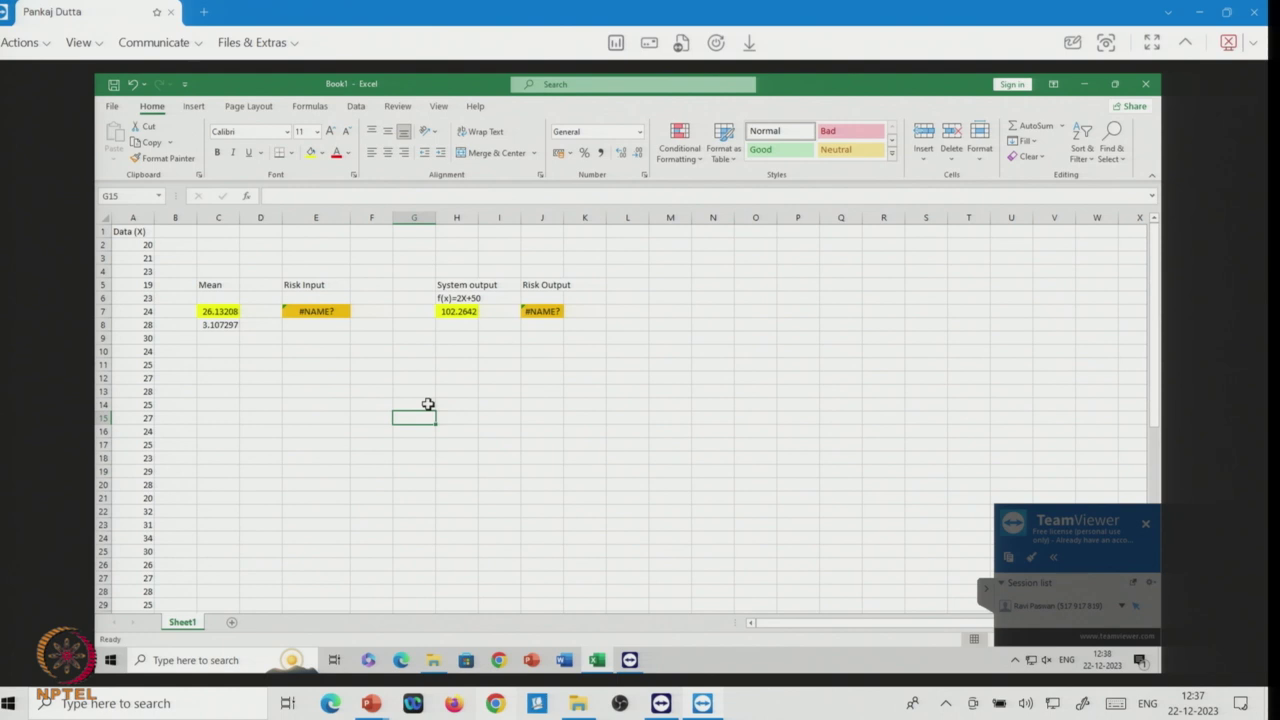
Review the Data (X) values again and inspect the Risk Input formula in E7.
left_click(137, 247)
left_click_drag(137, 247, 138, 575)
left_click(222, 452)
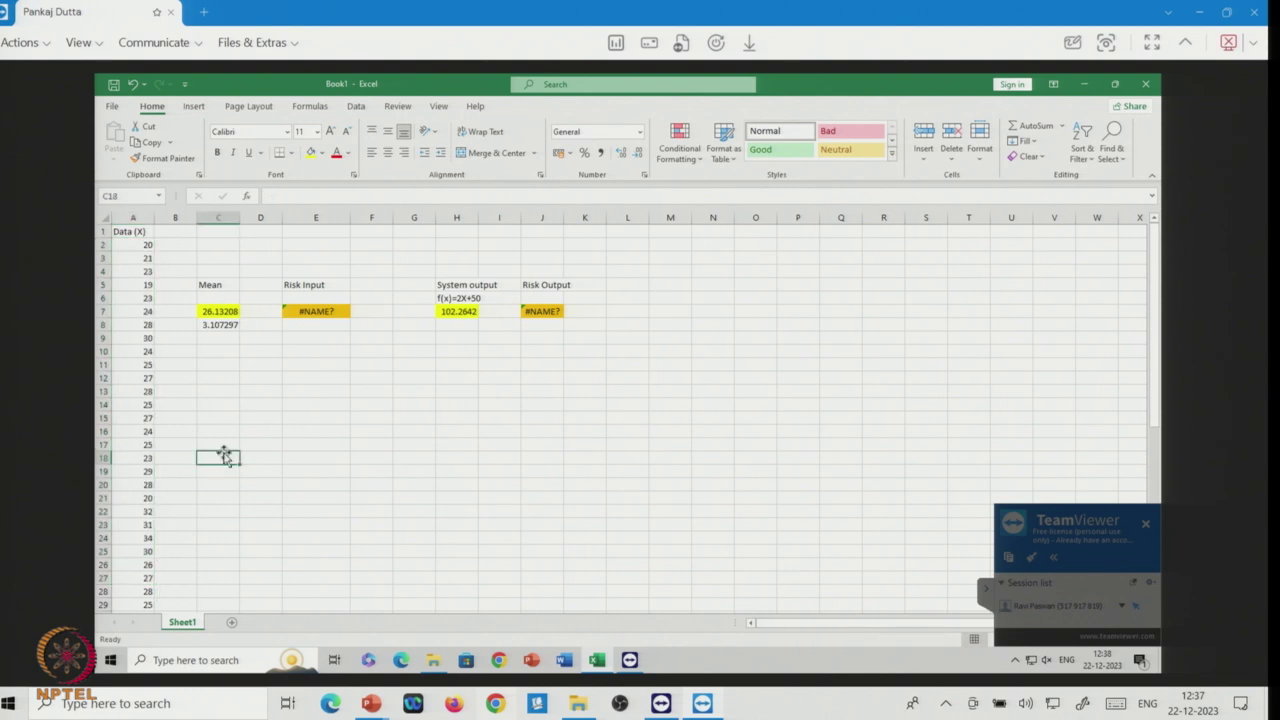
left_click(290, 338)
left_click(321, 311)
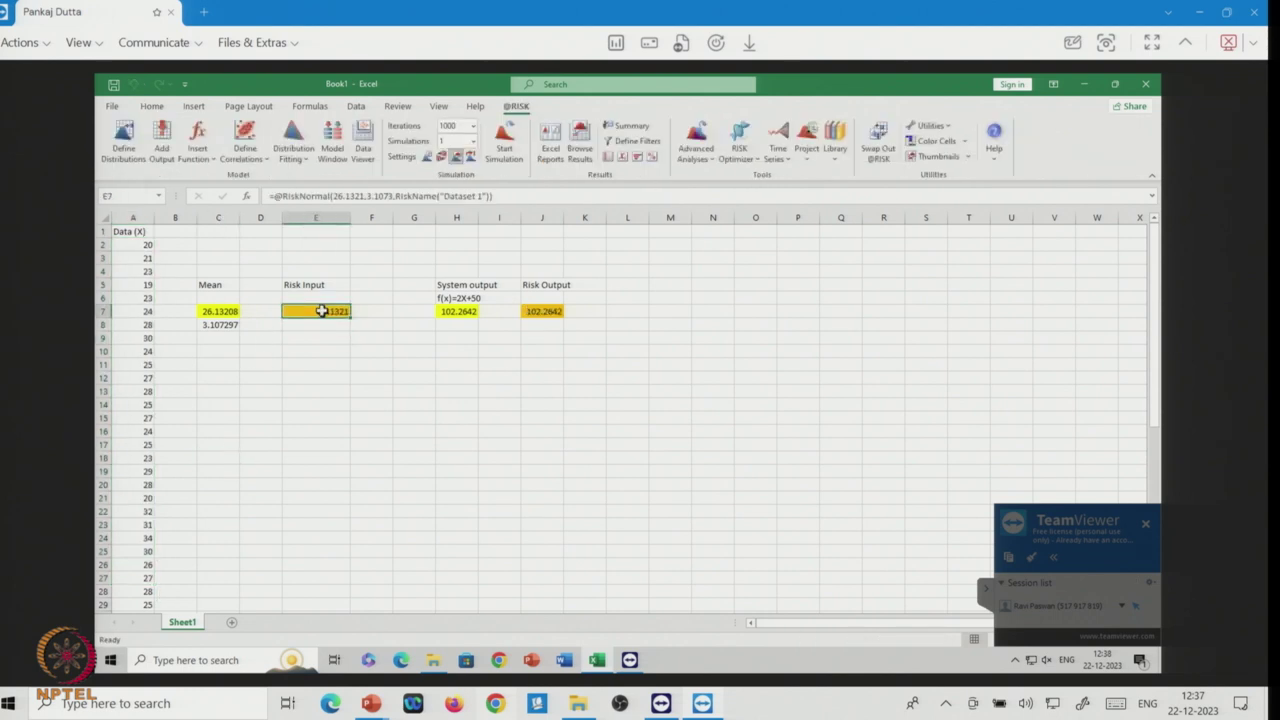
Fit distributions to the Data (X) values in A2:A54 as continuous sample data with no filter.
left_click(316, 324)
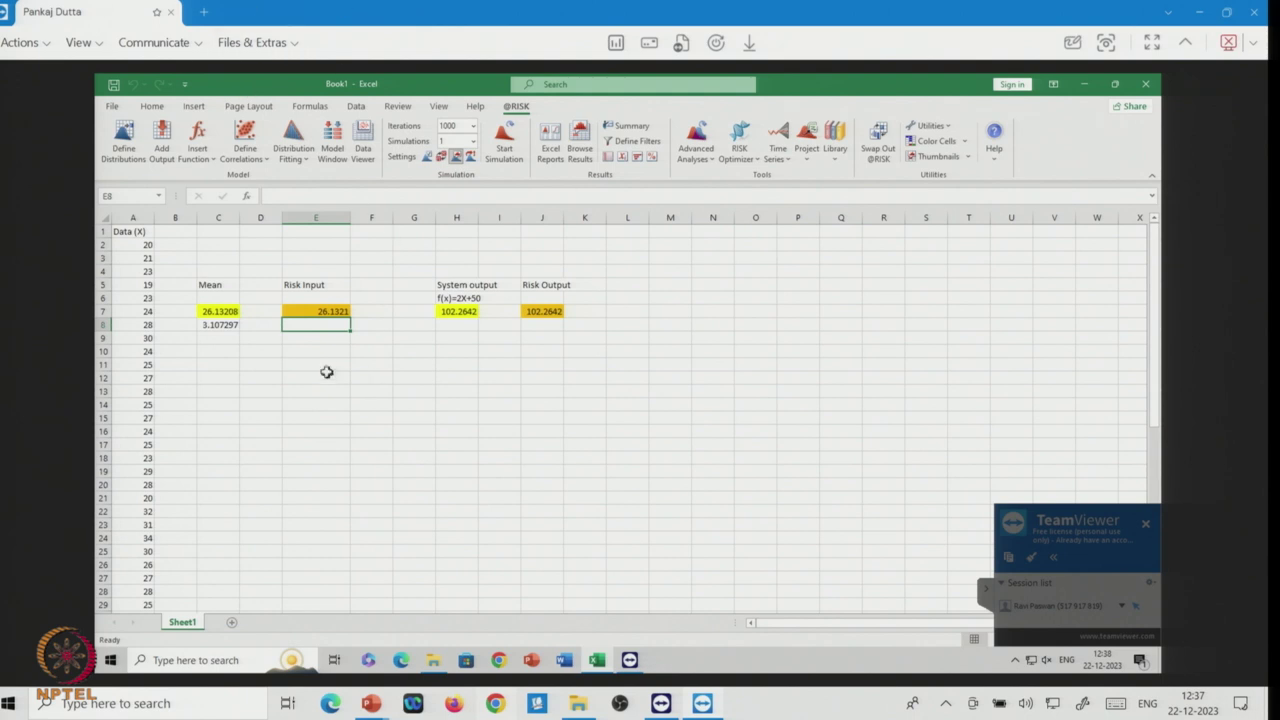
left_click(304, 348)
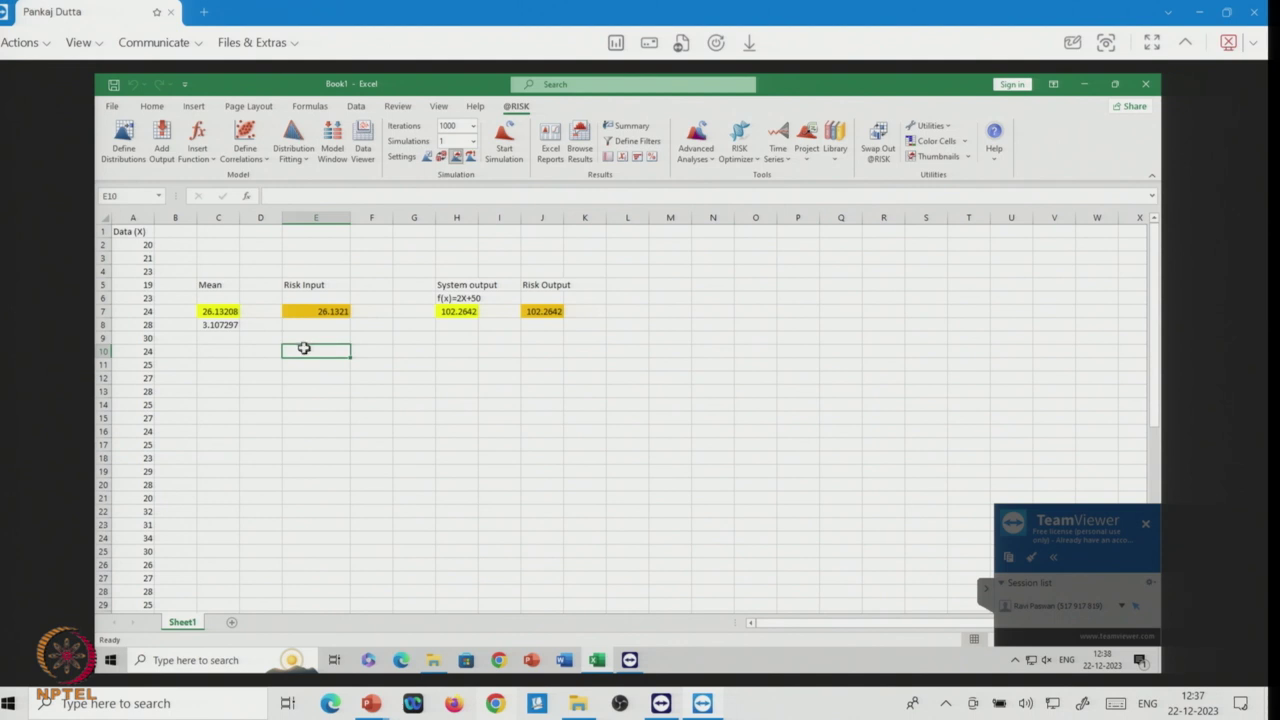
left_click(293, 148)
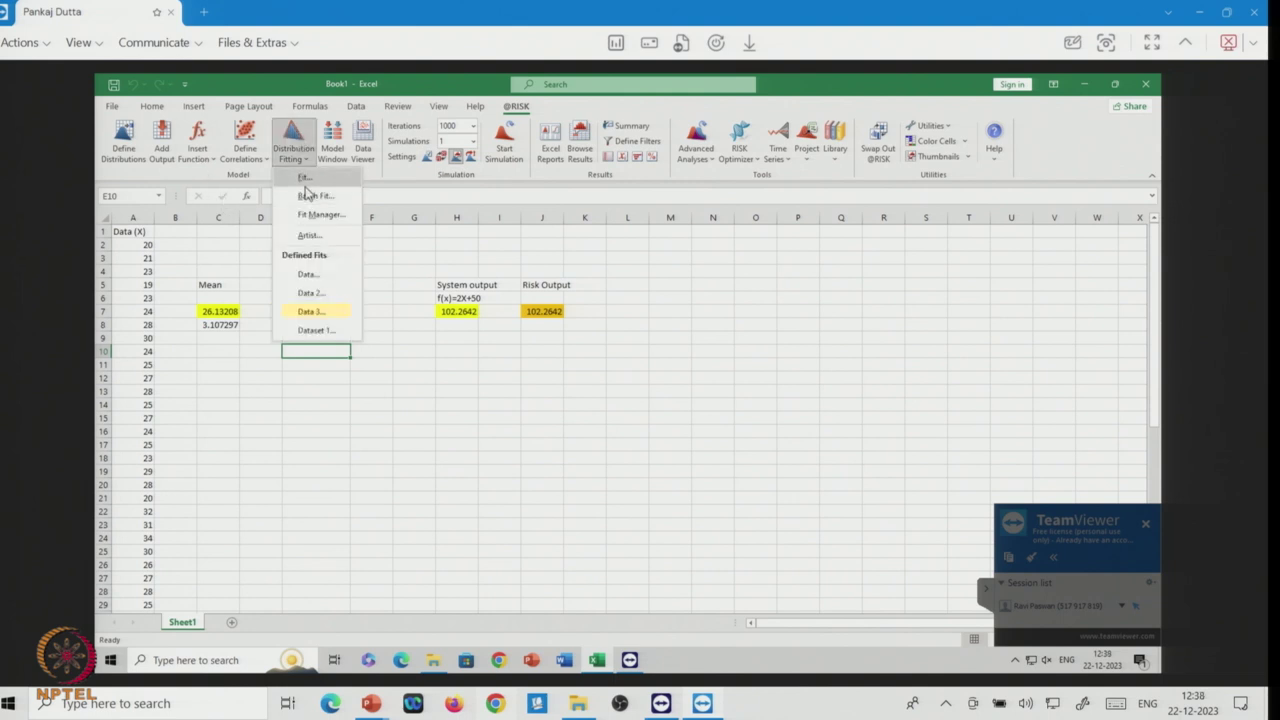
left_click(305, 182)
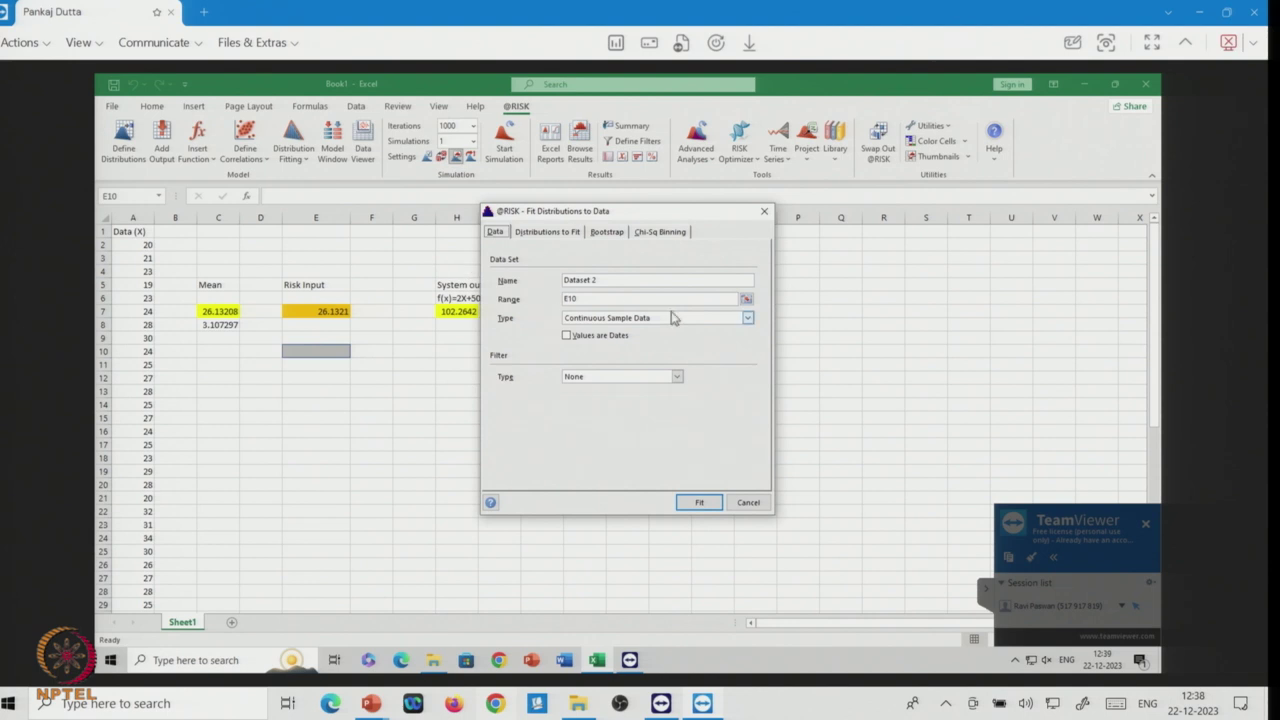
left_click(745, 300)
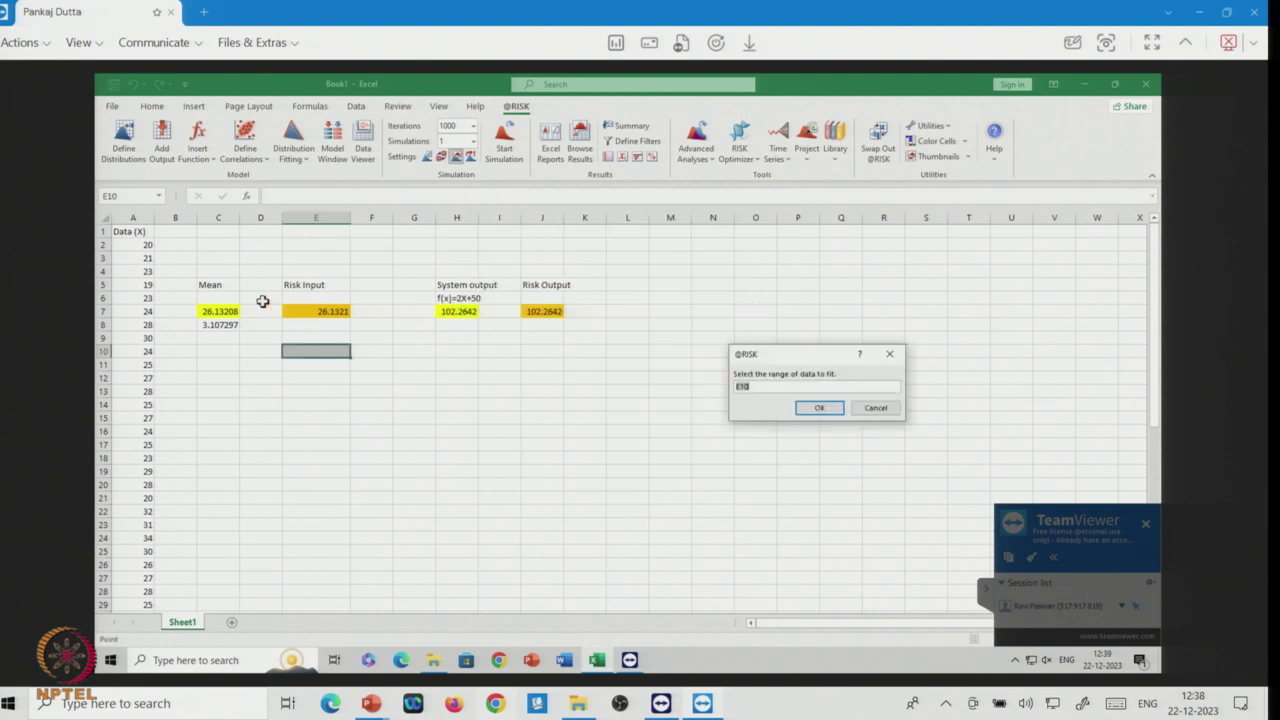
left_click_drag(128, 243, 132, 578)
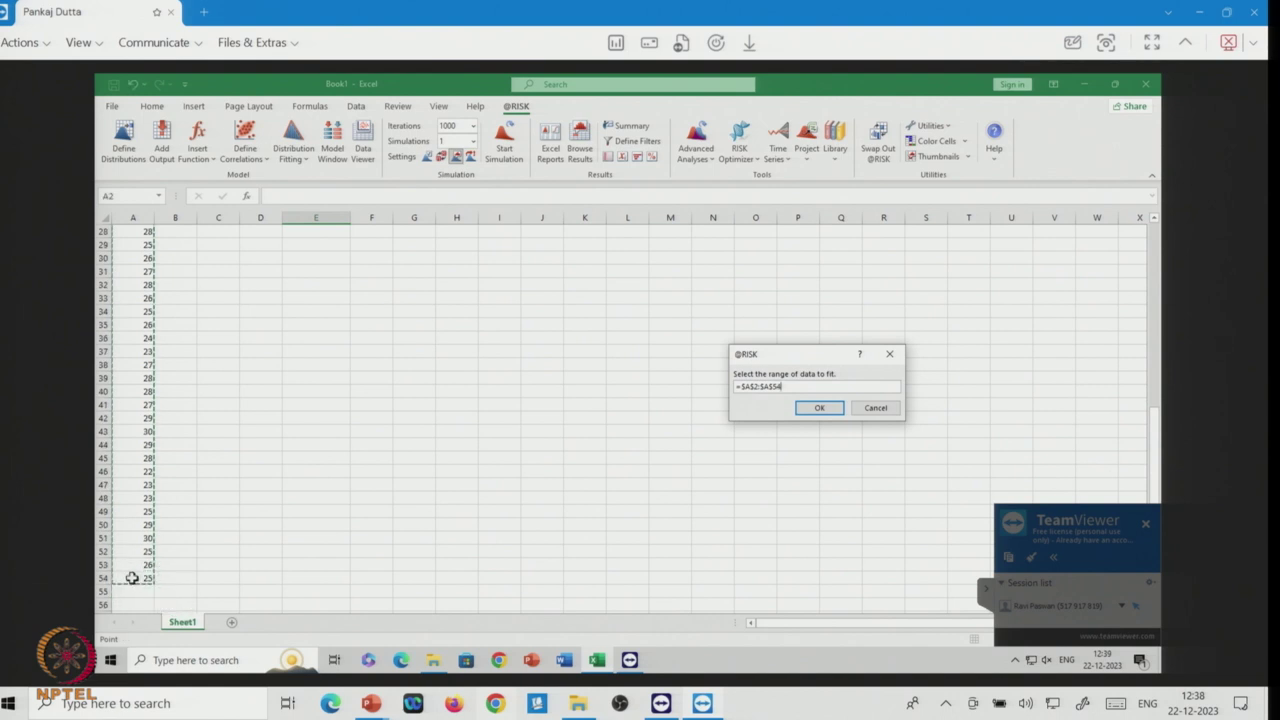
left_click(816, 414)
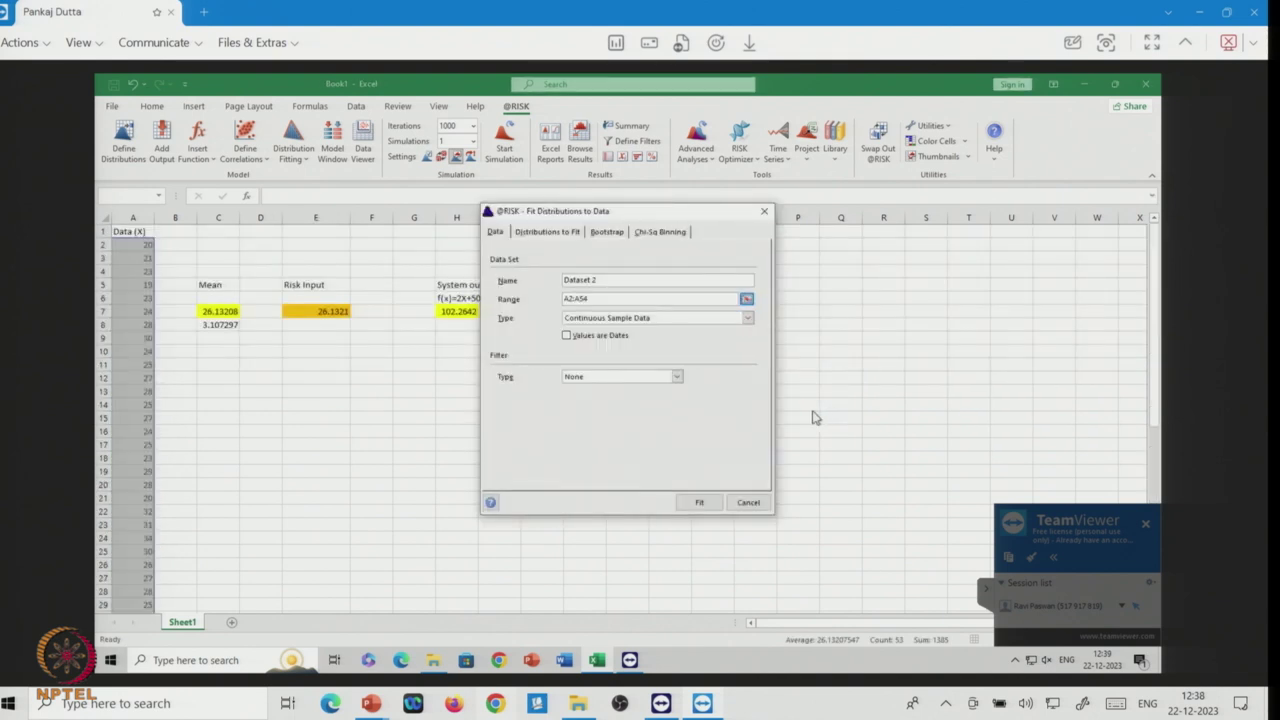
left_click(698, 503)
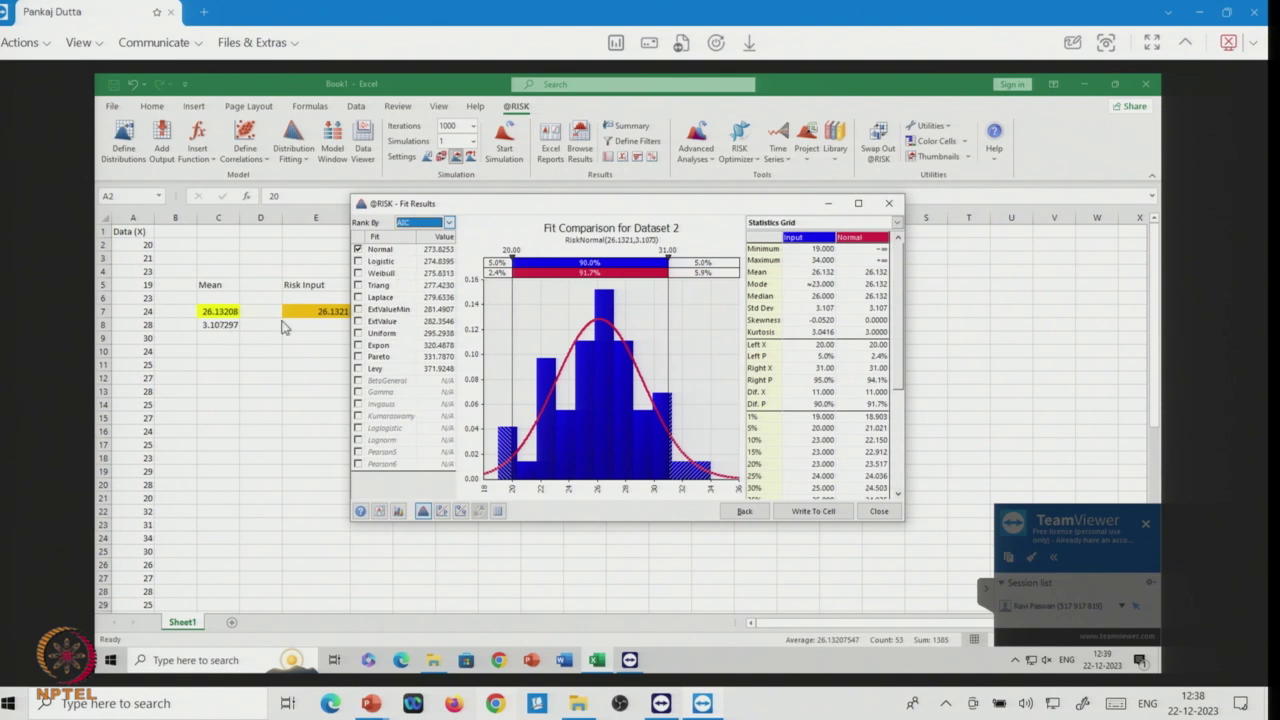
left_click(814, 511)
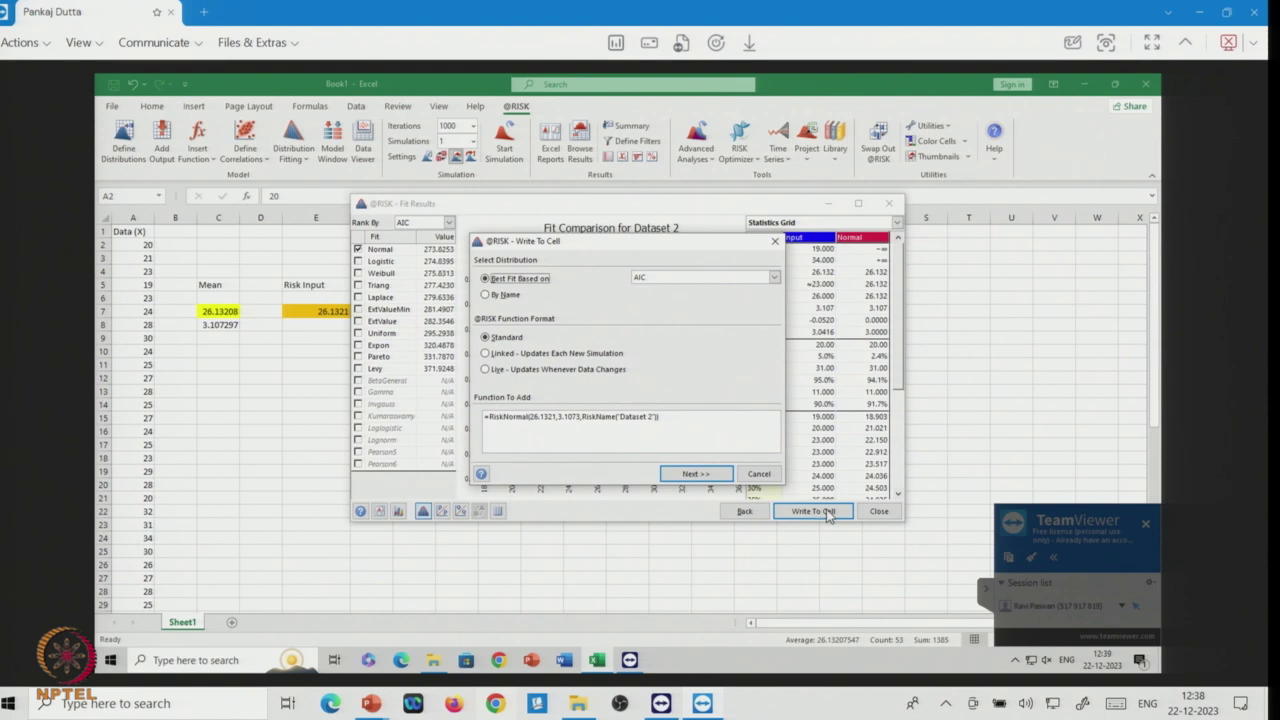
left_click(697, 474)
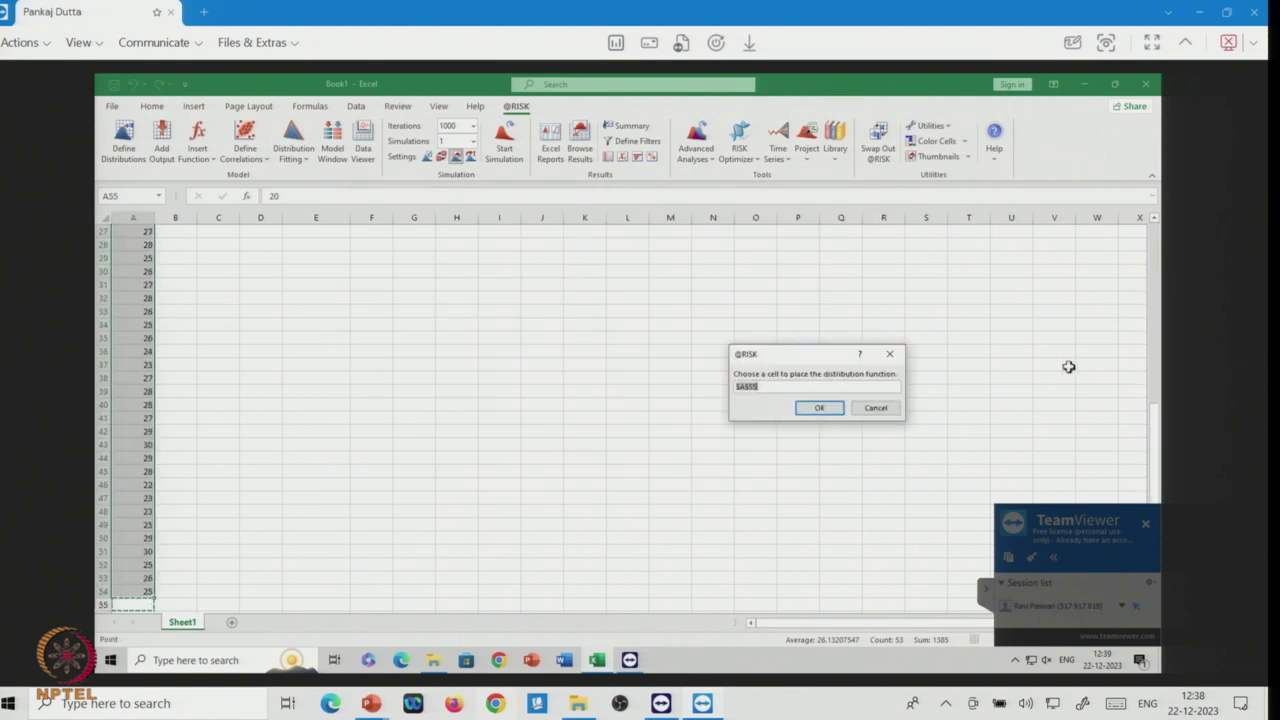
left_click_drag(1158, 428, 1158, 228)
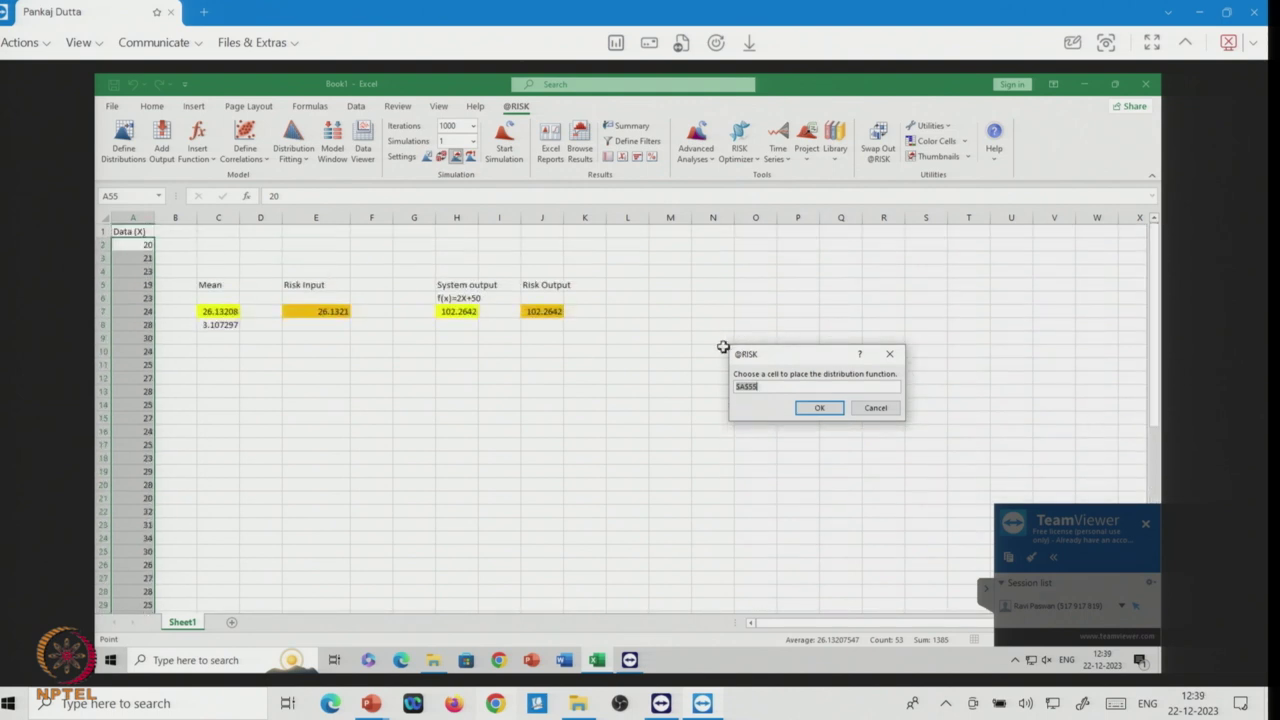
left_click(310, 341)
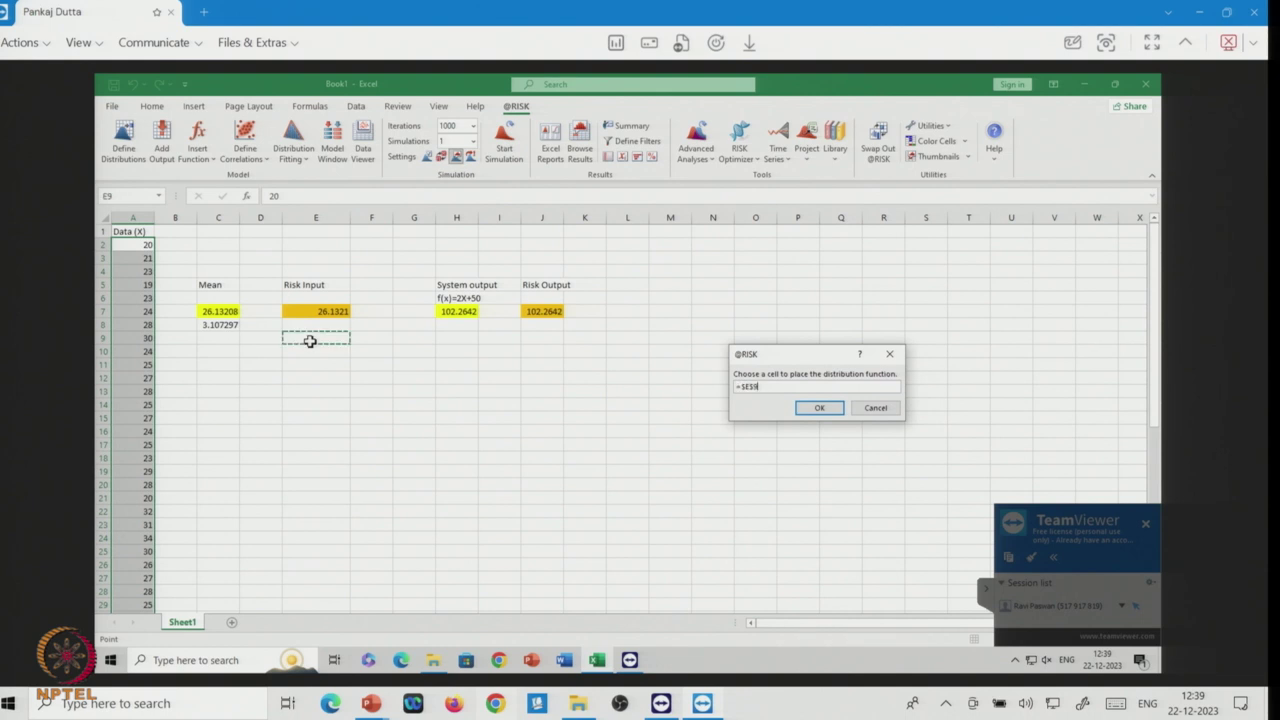
left_click(824, 407)
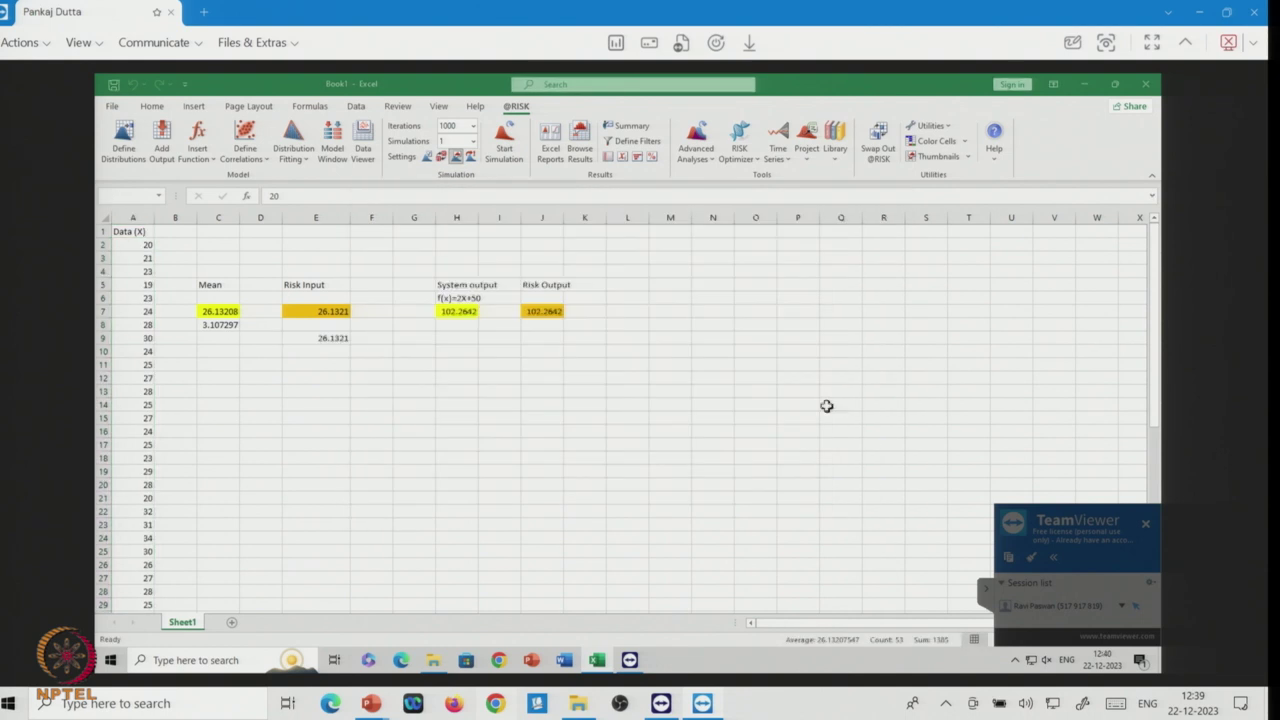
left_click(398, 471)
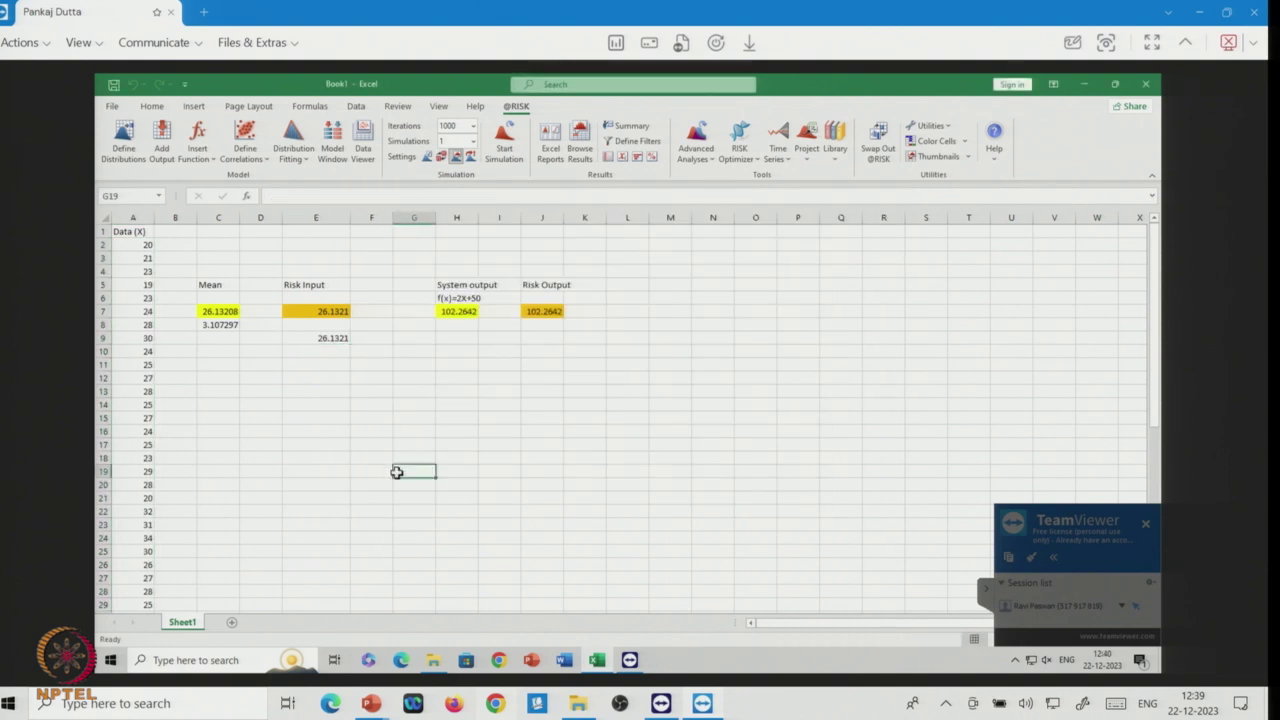
Inspect the fitted distribution formula in E9 without changing it.
left_click(318, 339)
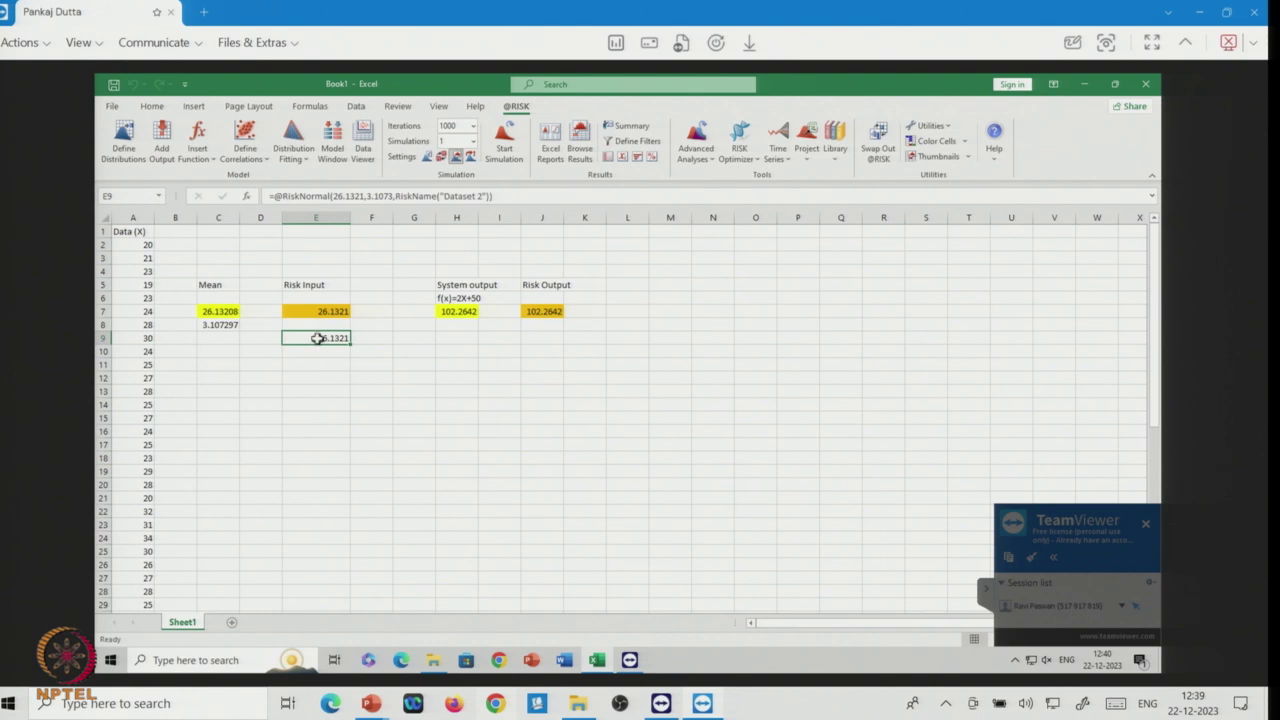
double_click(318, 336)
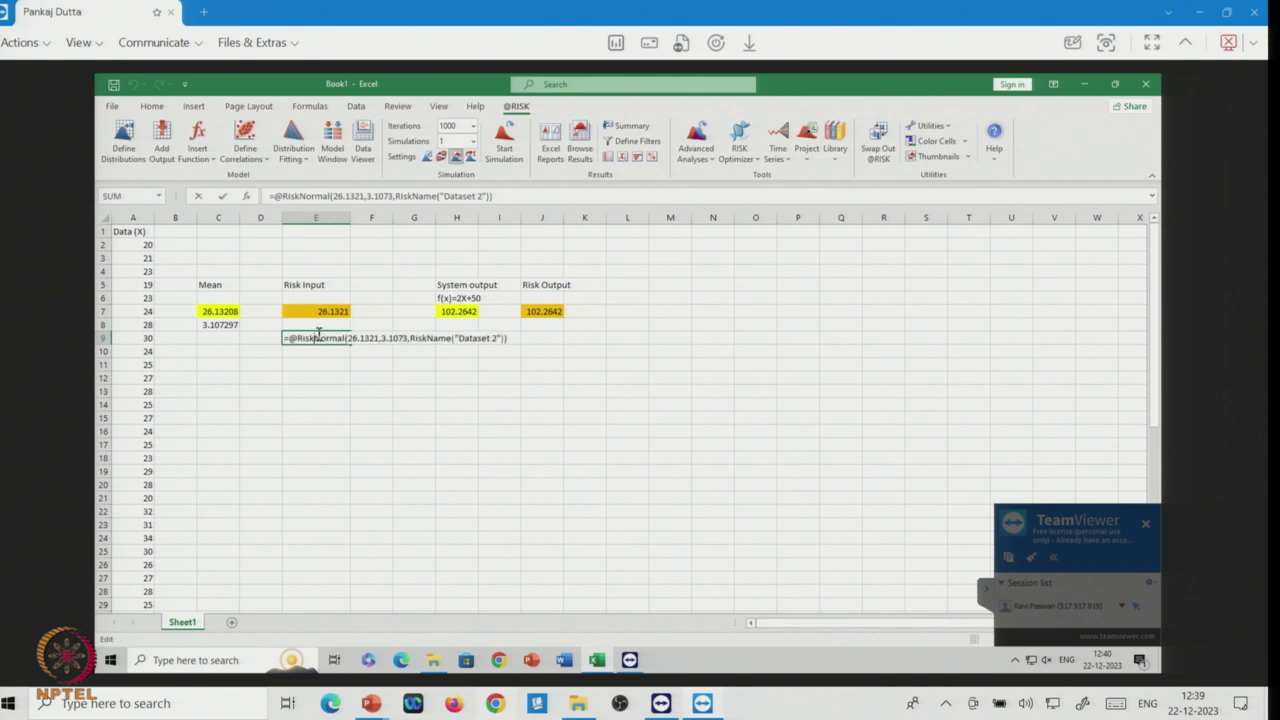
key("Escape")
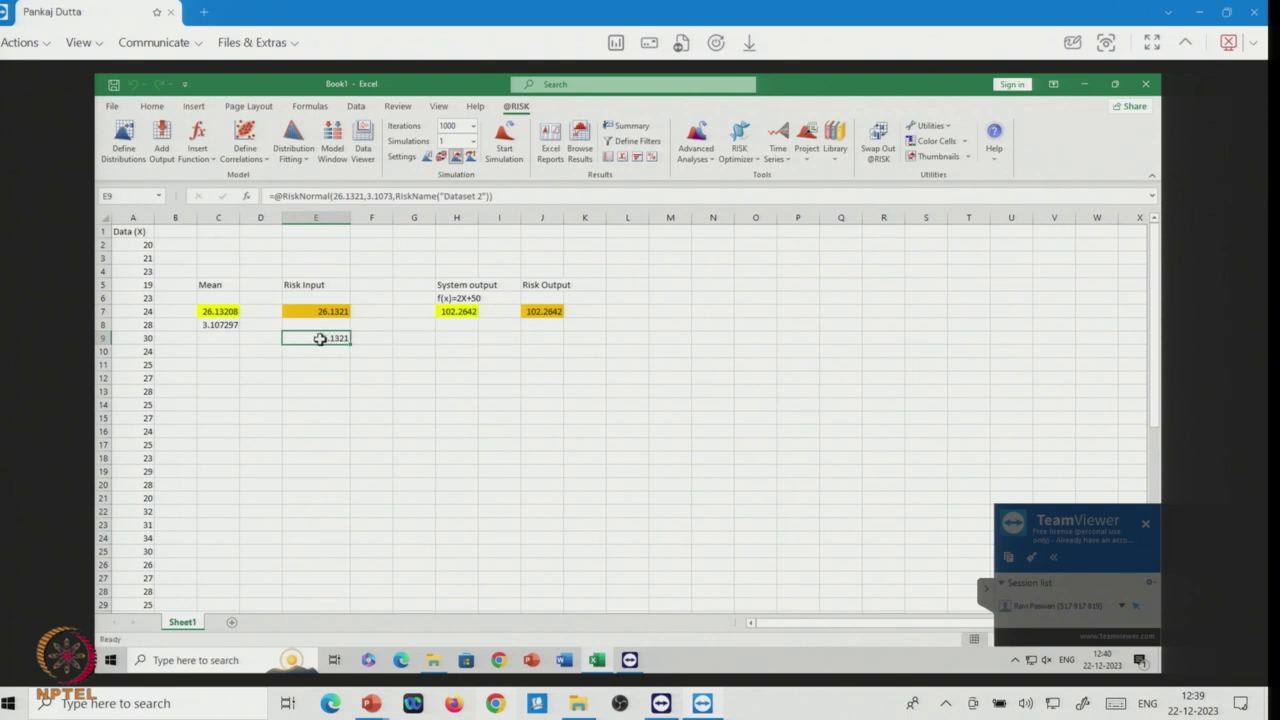
Fill cell E9 with a light gold background colour.
left_click(152, 107)
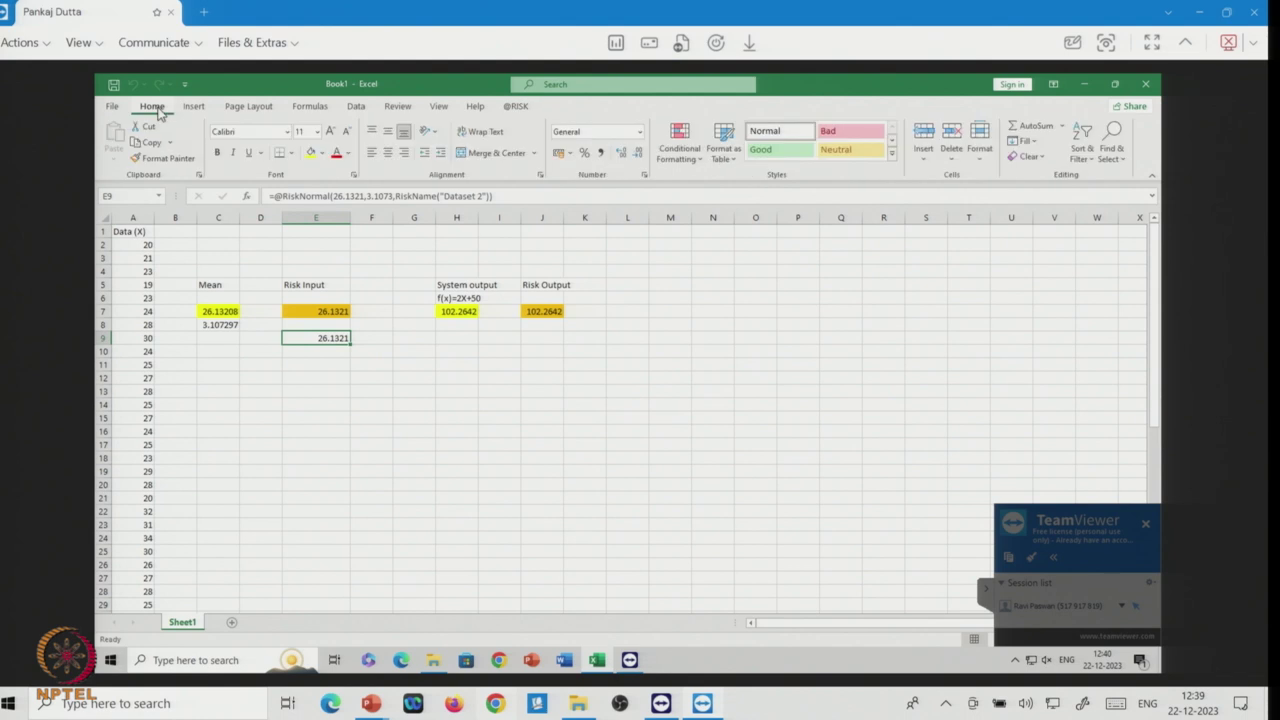
left_click(322, 152)
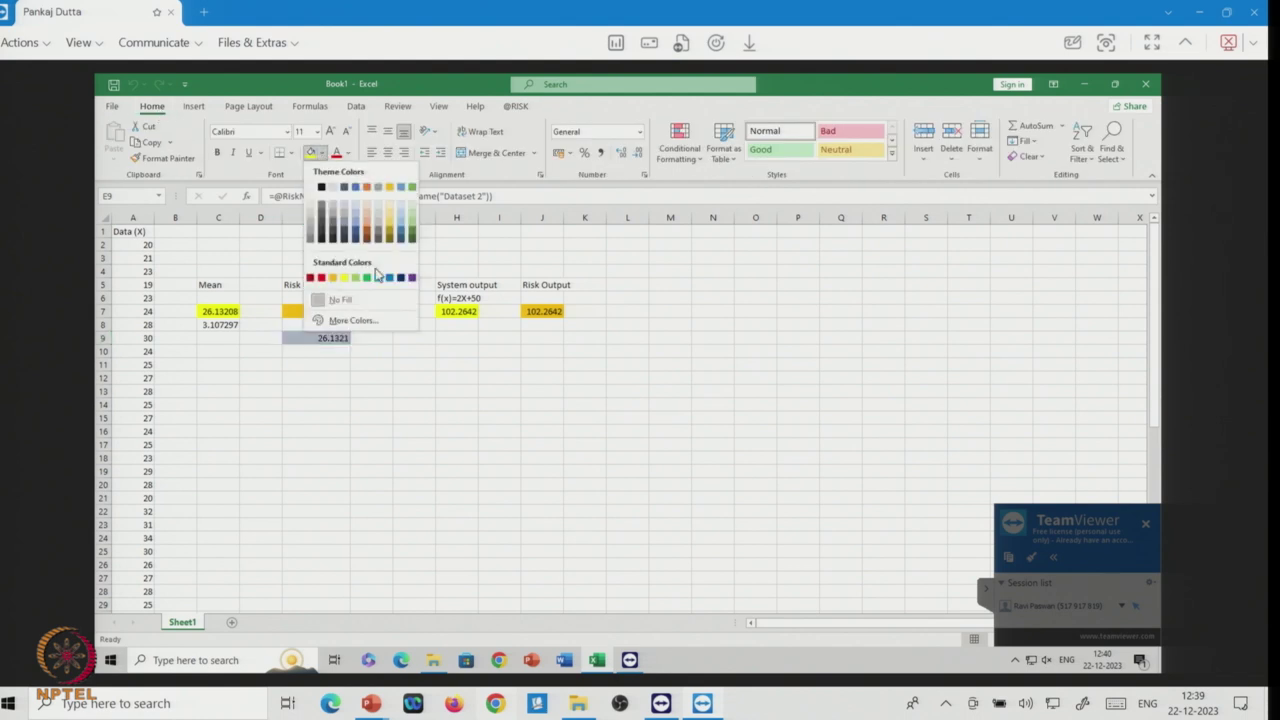
left_click(394, 222)
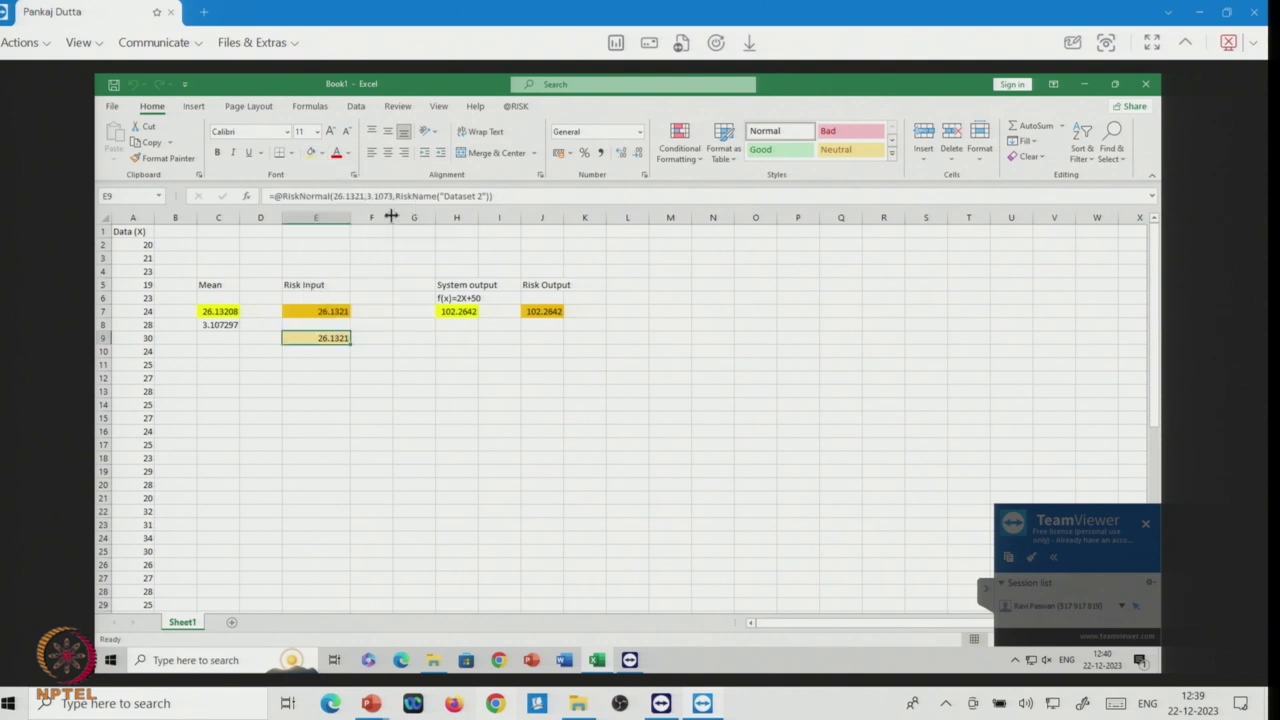
left_click(400, 458)
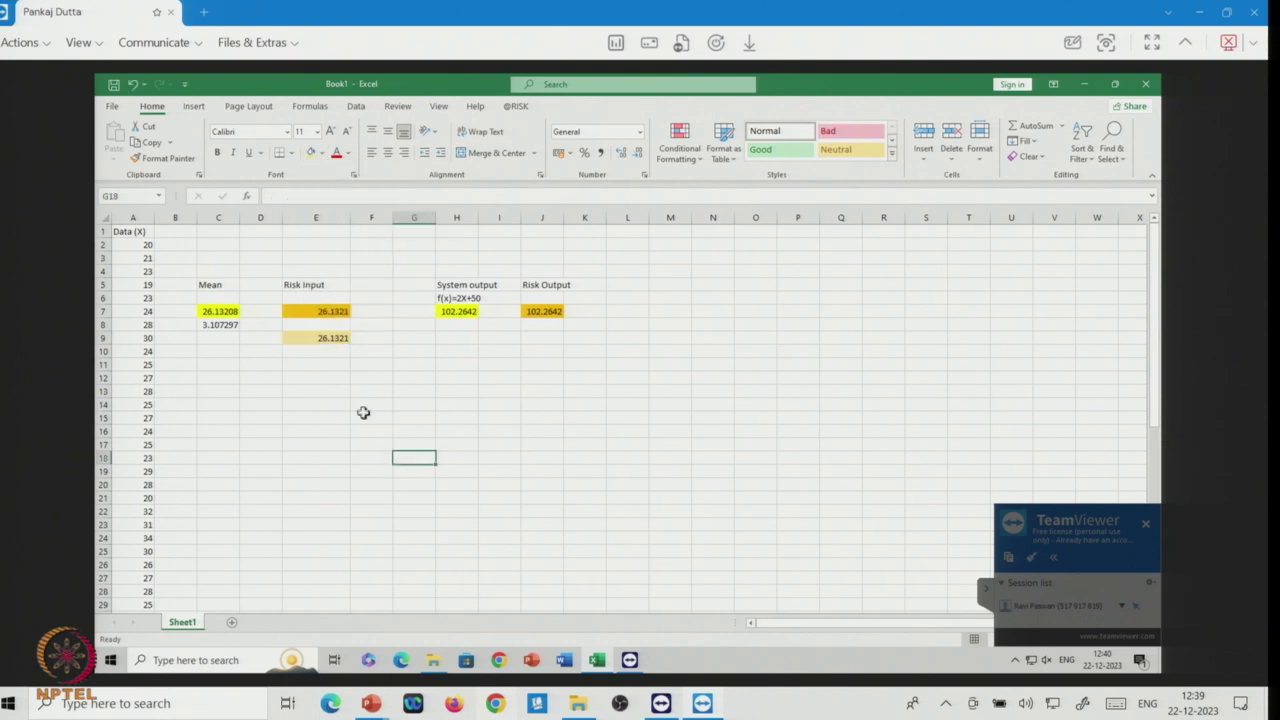
Review the formulas in E9, H7 and J7 to check which input cell each output refers to.
left_click(333, 338)
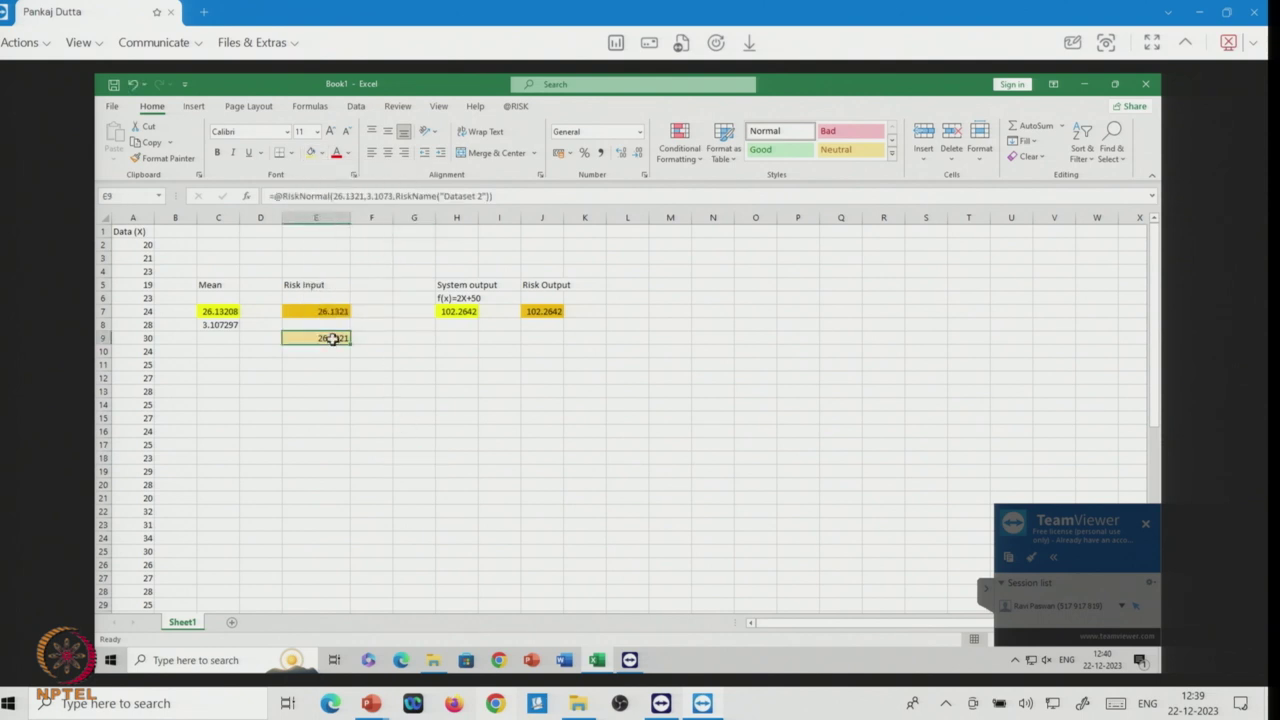
left_click(456, 313)
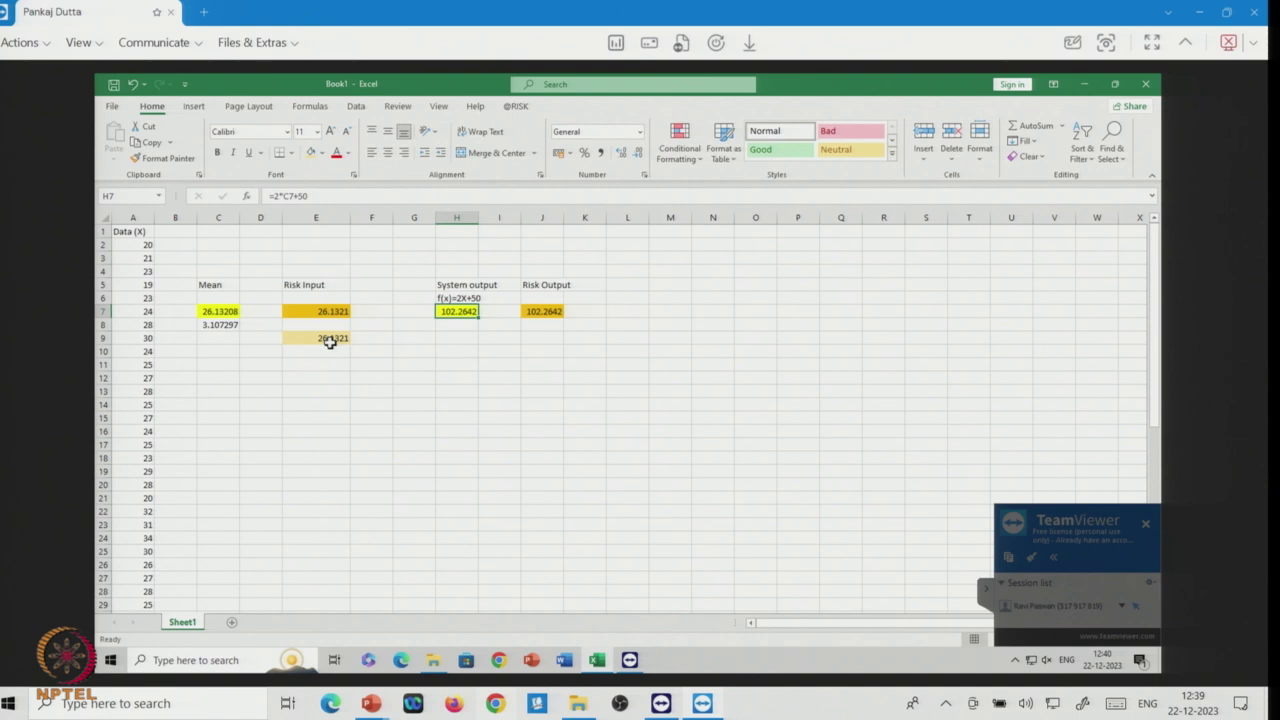
left_click(545, 311)
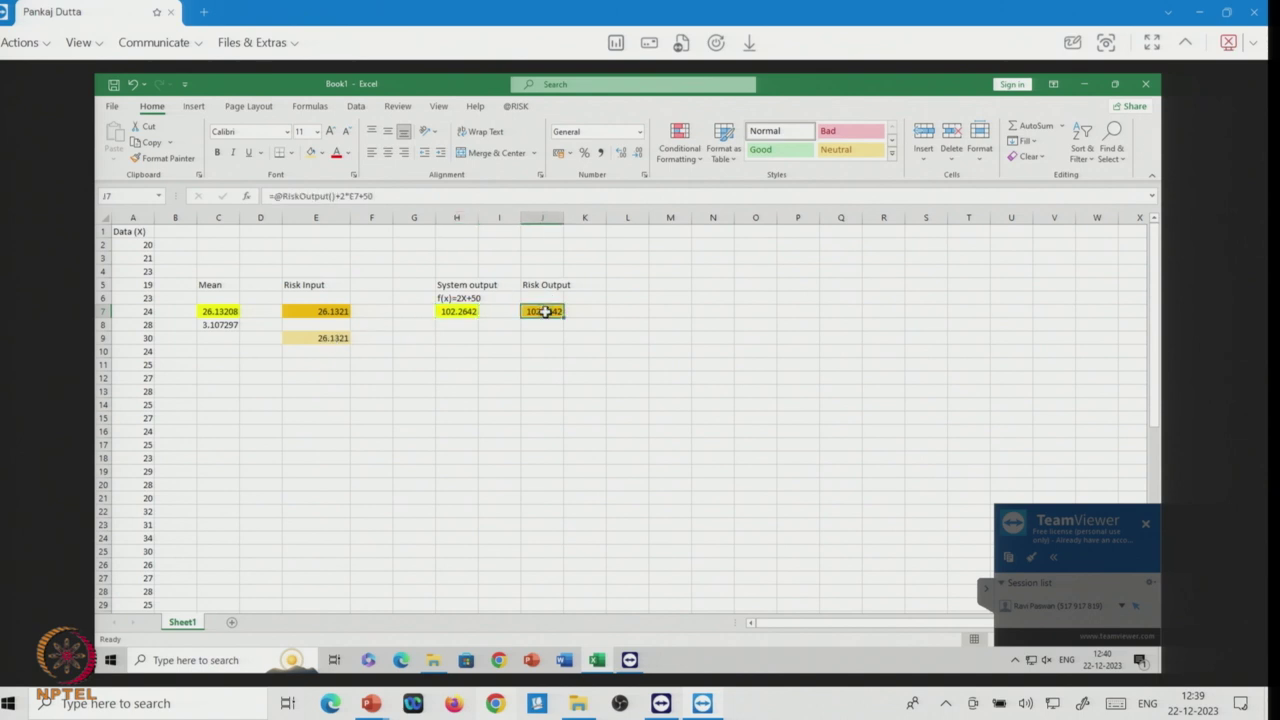
double_click(545, 311)
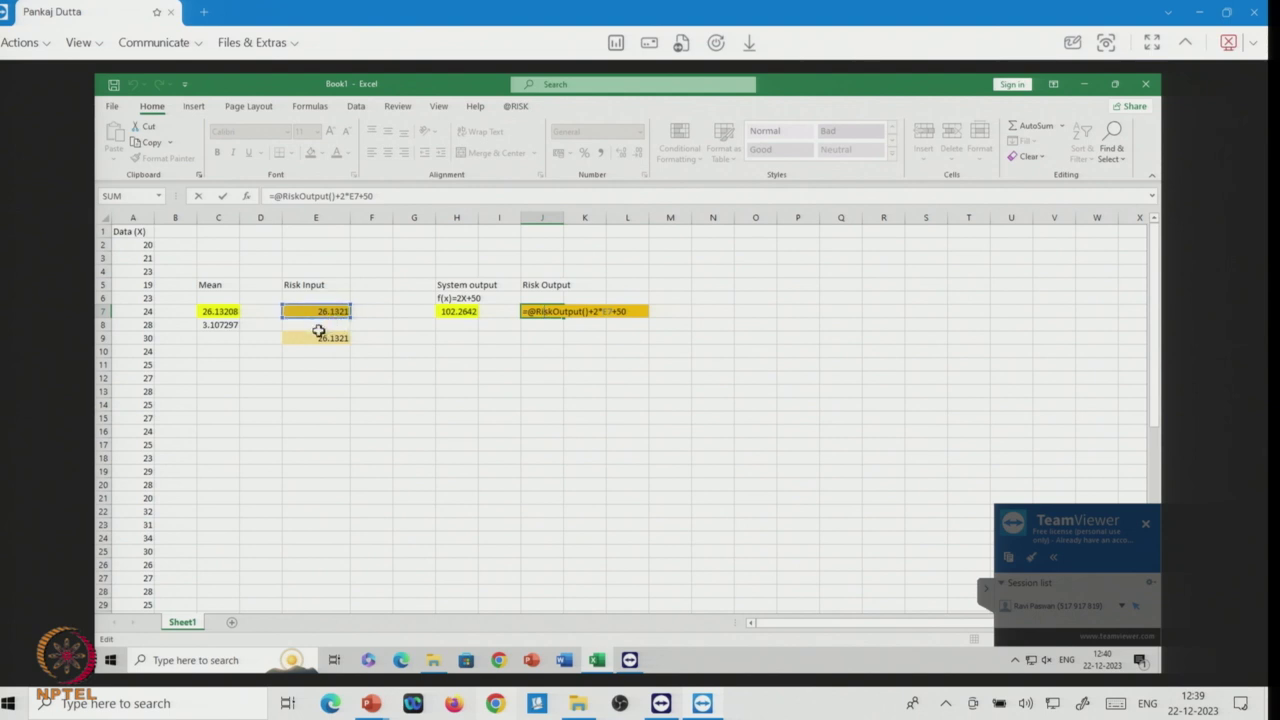
key("Escape")
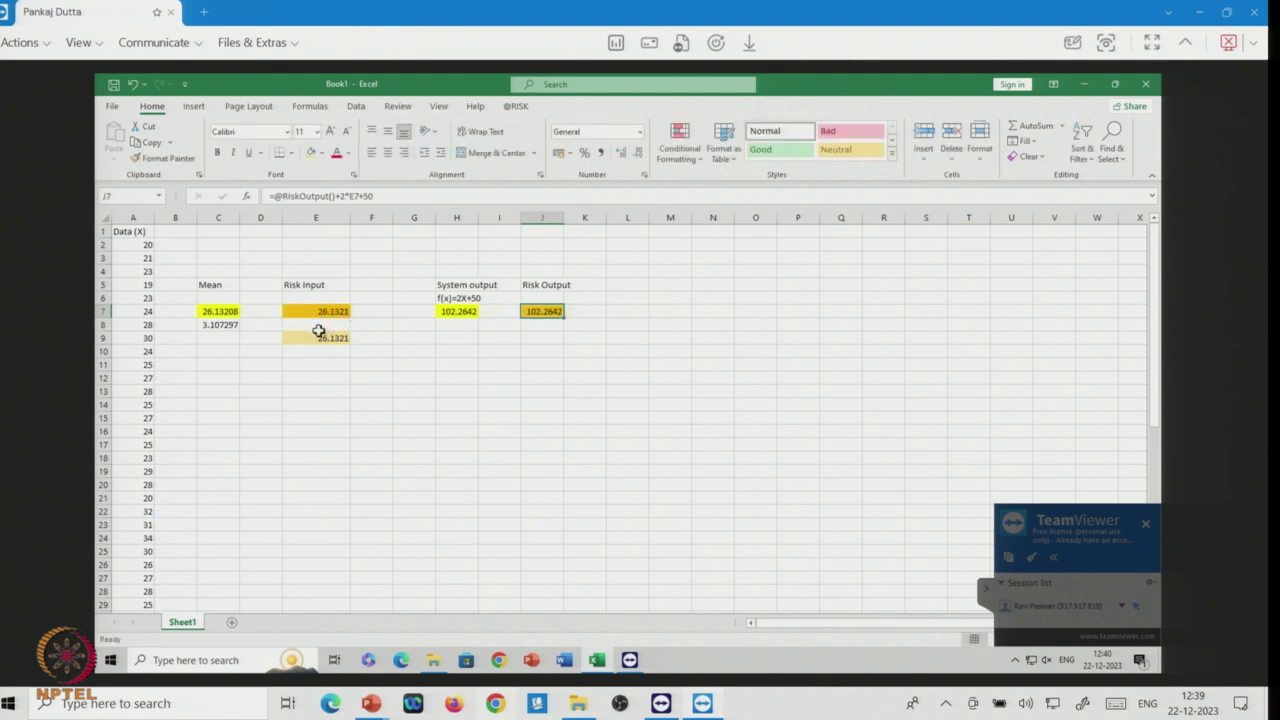
Enter the formula =2*E9+50 in J9, under the existing Risk Output value.
left_click(548, 338)
type("=2*")
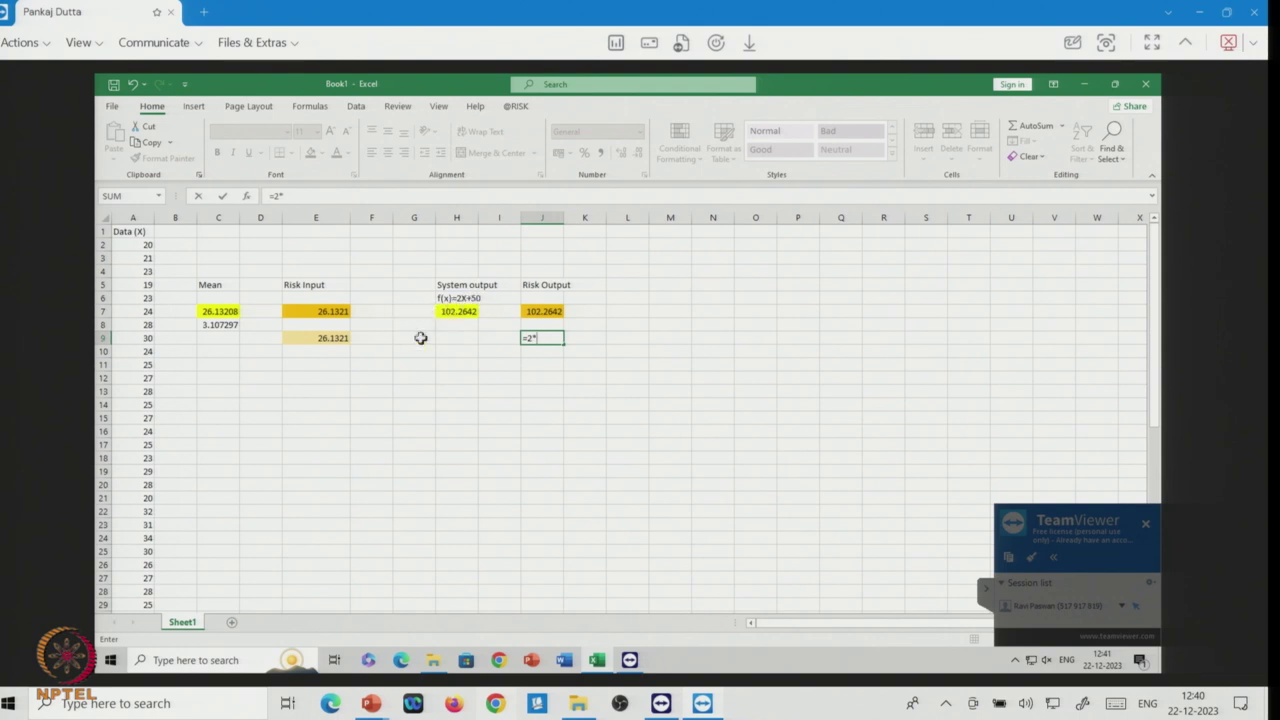
left_click(334, 339)
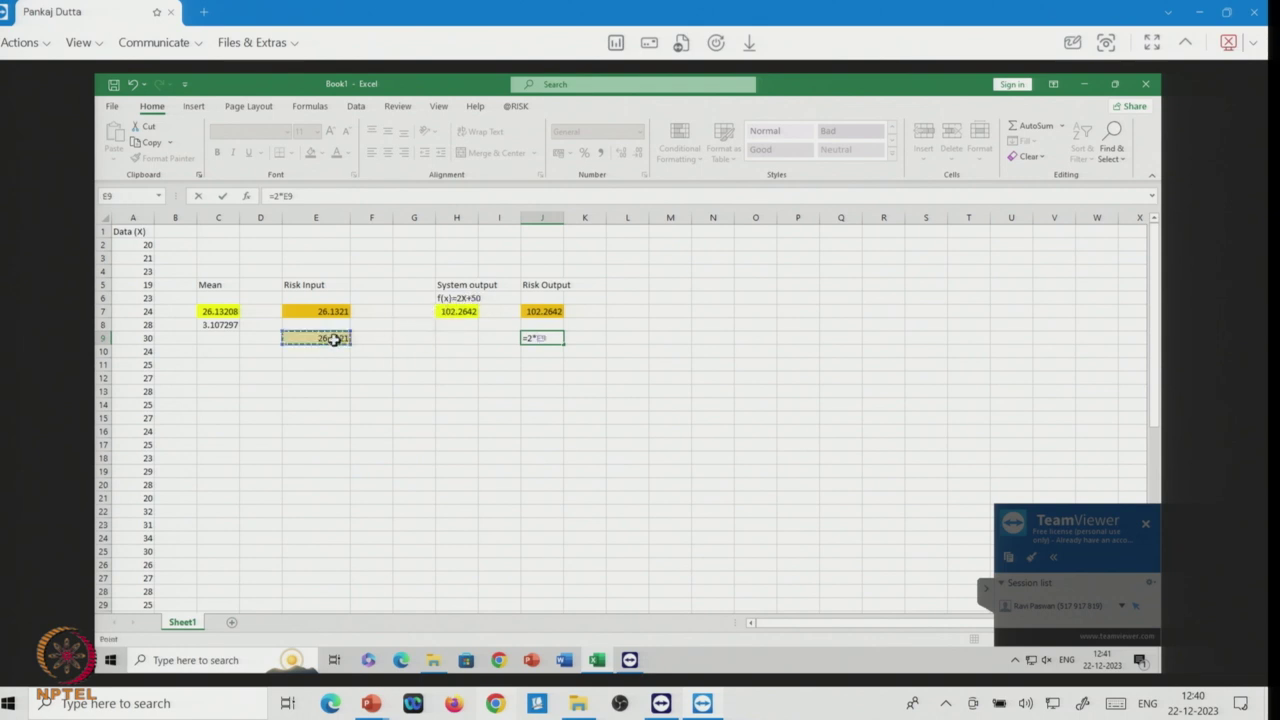
type("+5")
key("Return")
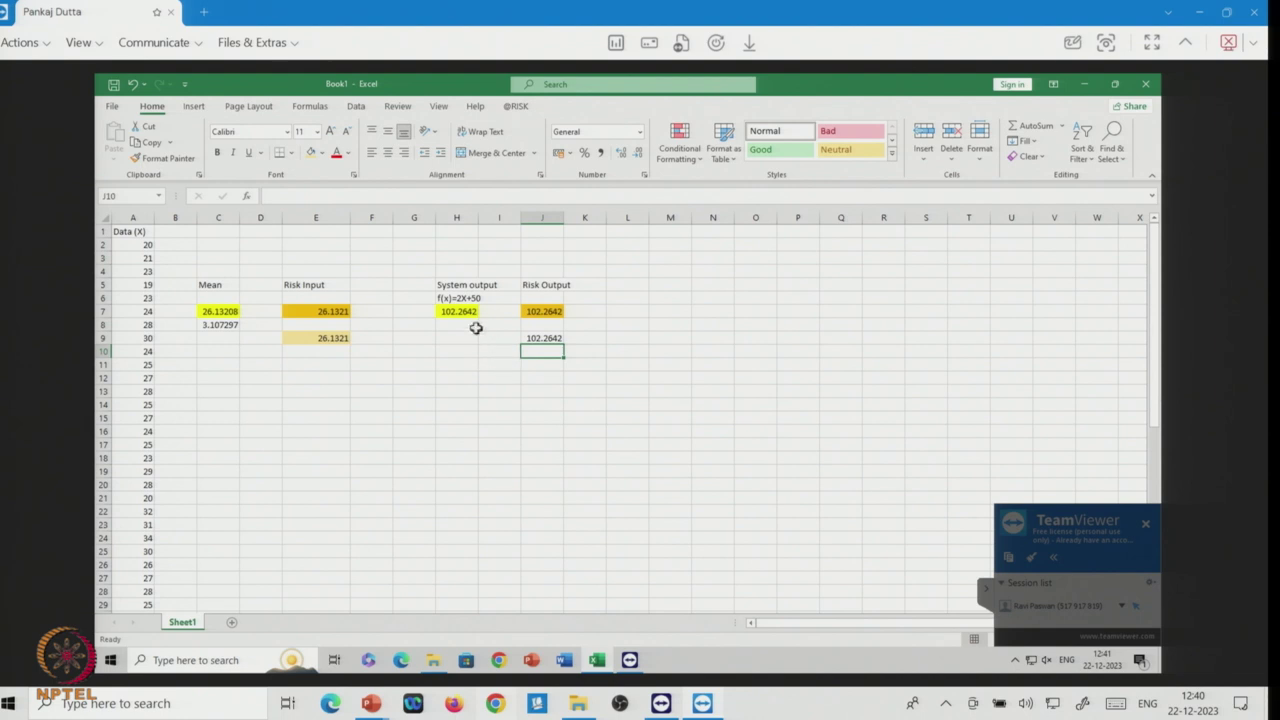
left_click(540, 340)
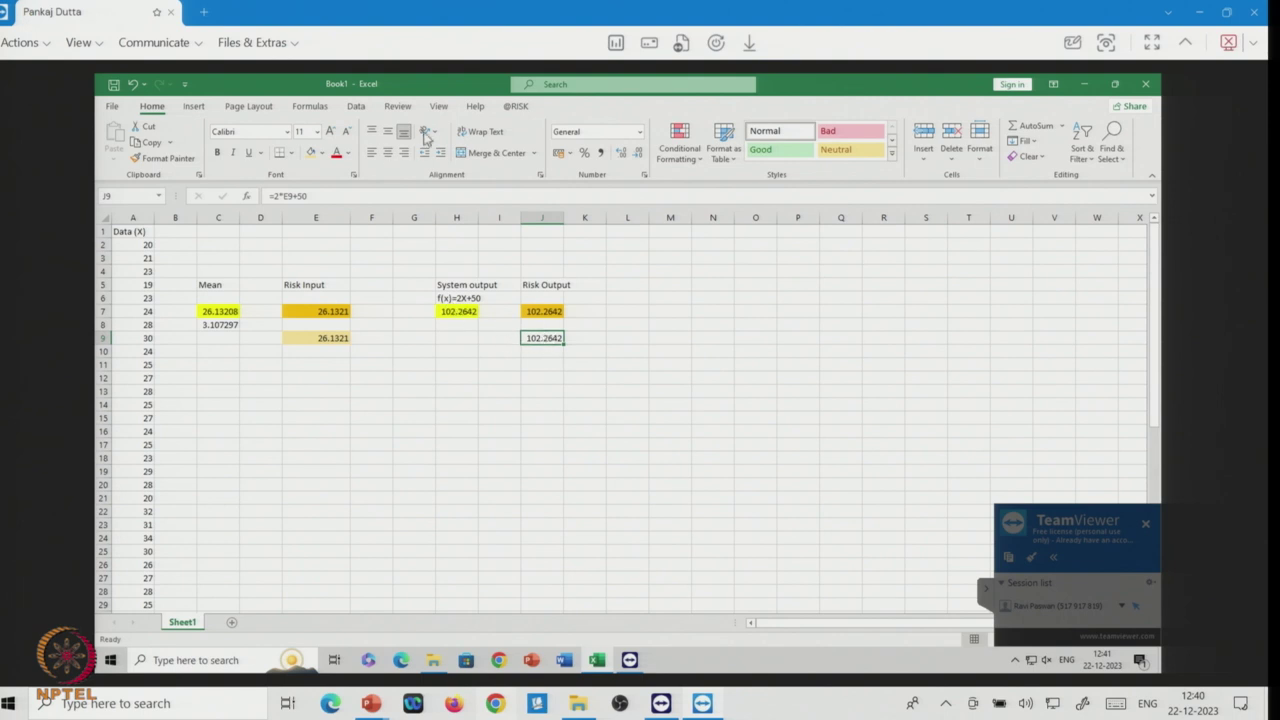
left_click(516, 106)
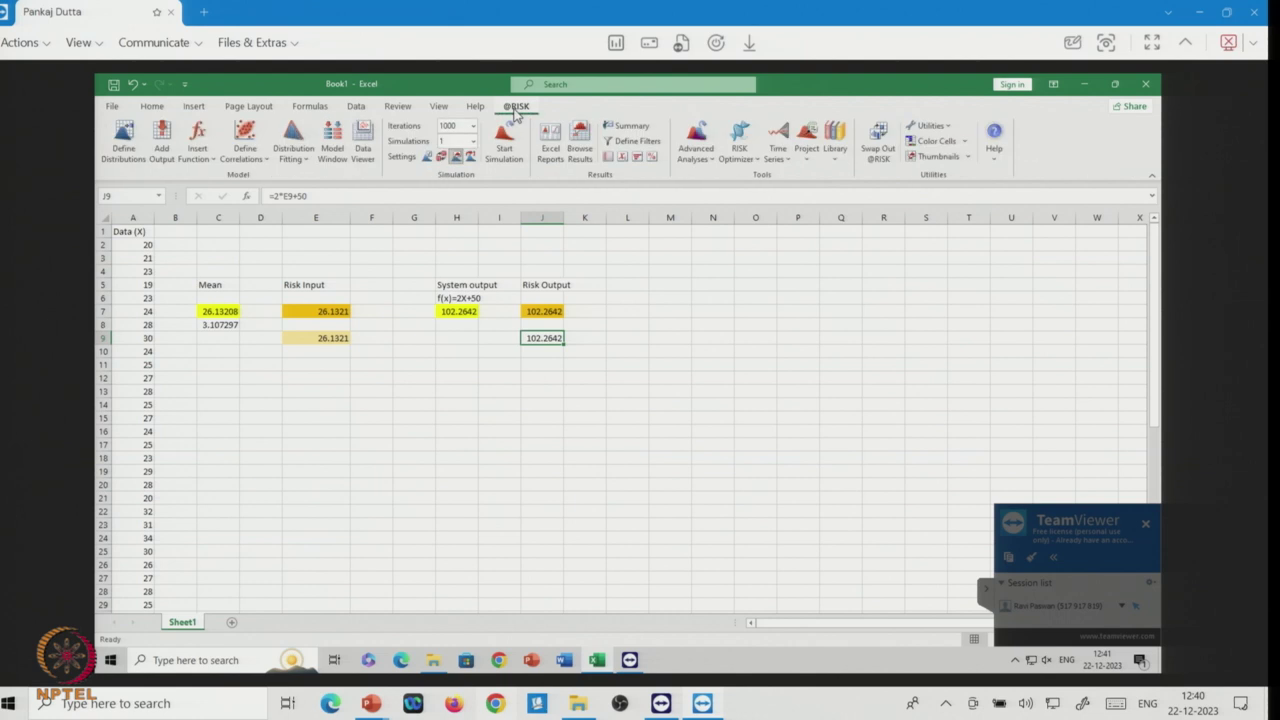
left_click(160, 140)
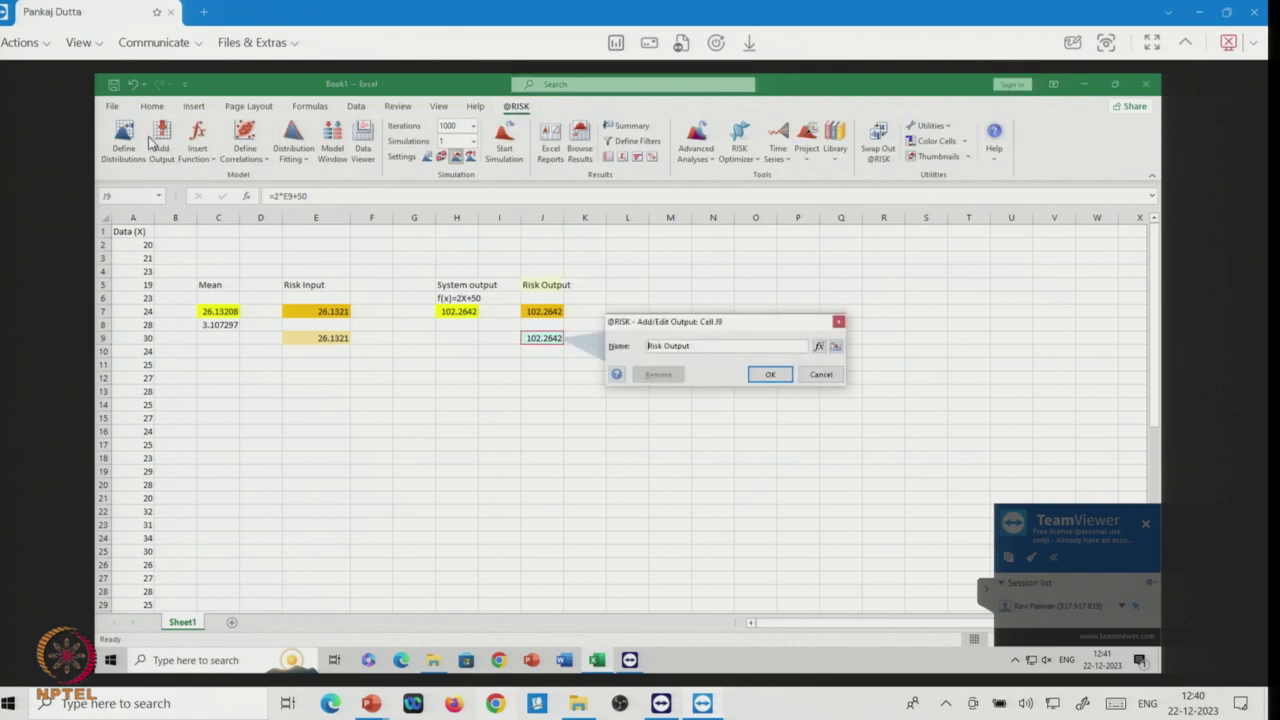
left_click(770, 376)
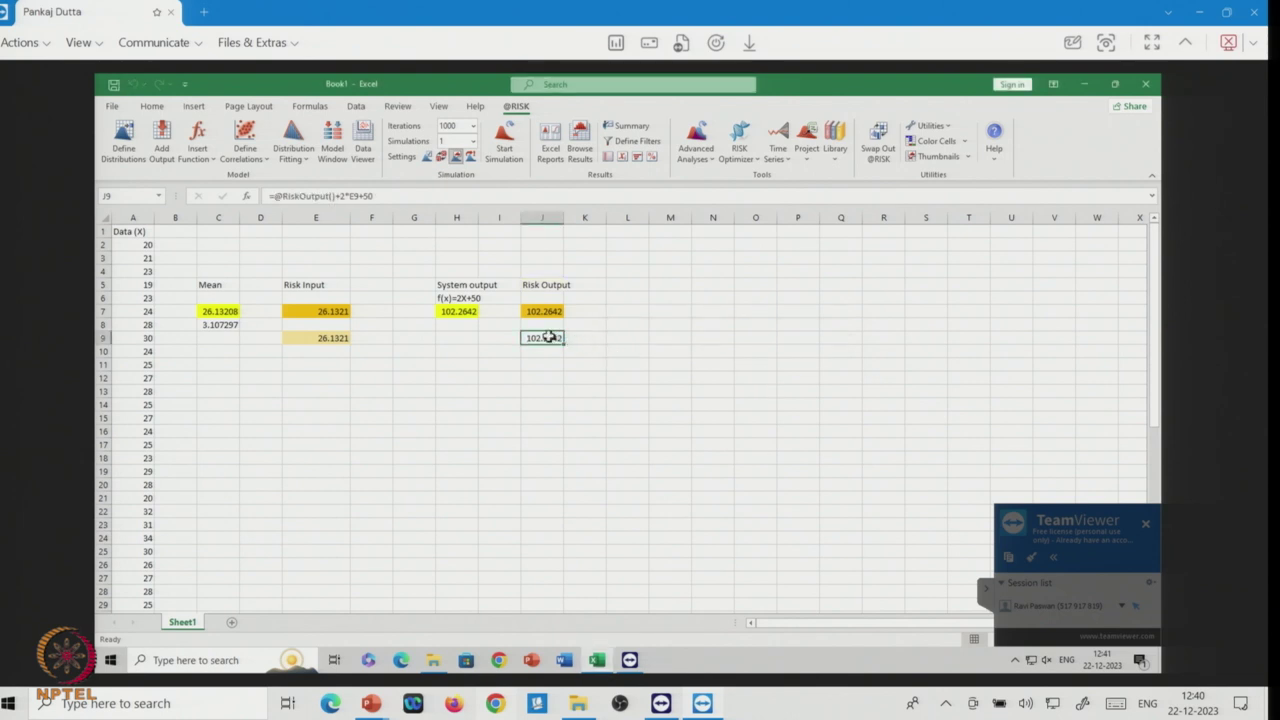
Name the output in J9 "SO" by editing its formula to =RiskOutput("SO")+2*E9+50.
left_click(337, 197)
type("\"SO")
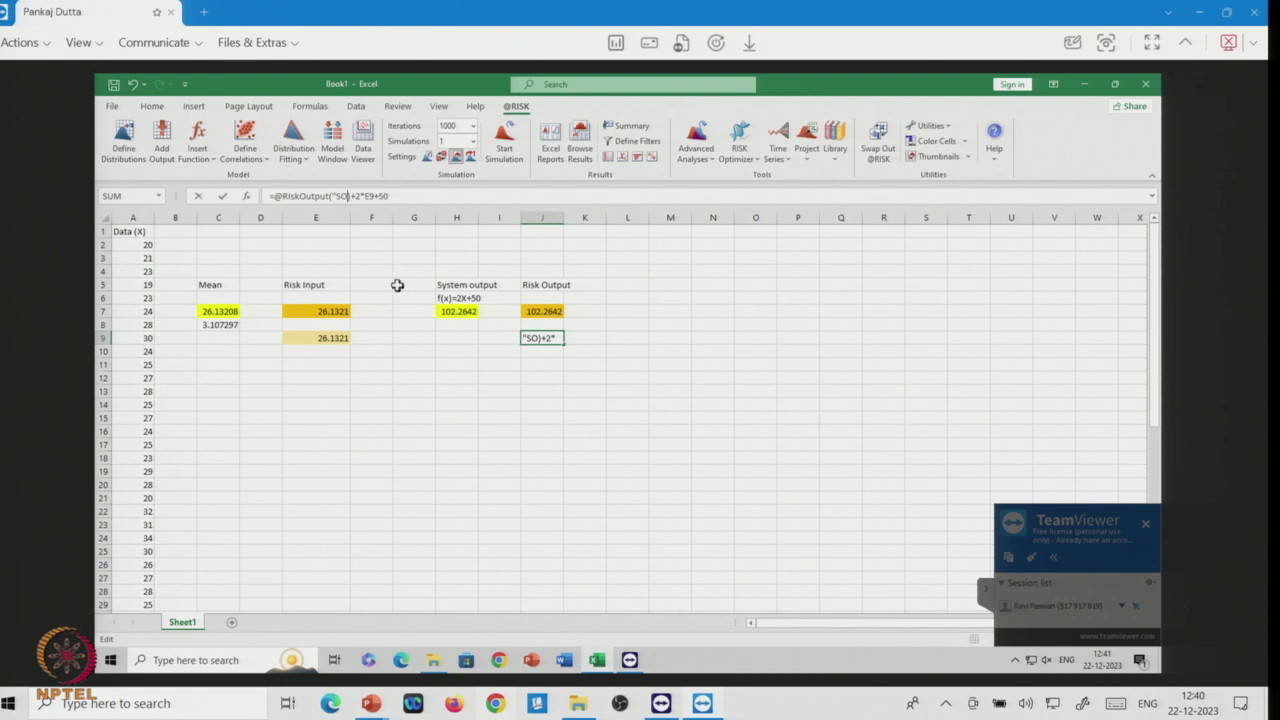
type("\"\"")
key("BackSpace")
key("Return")
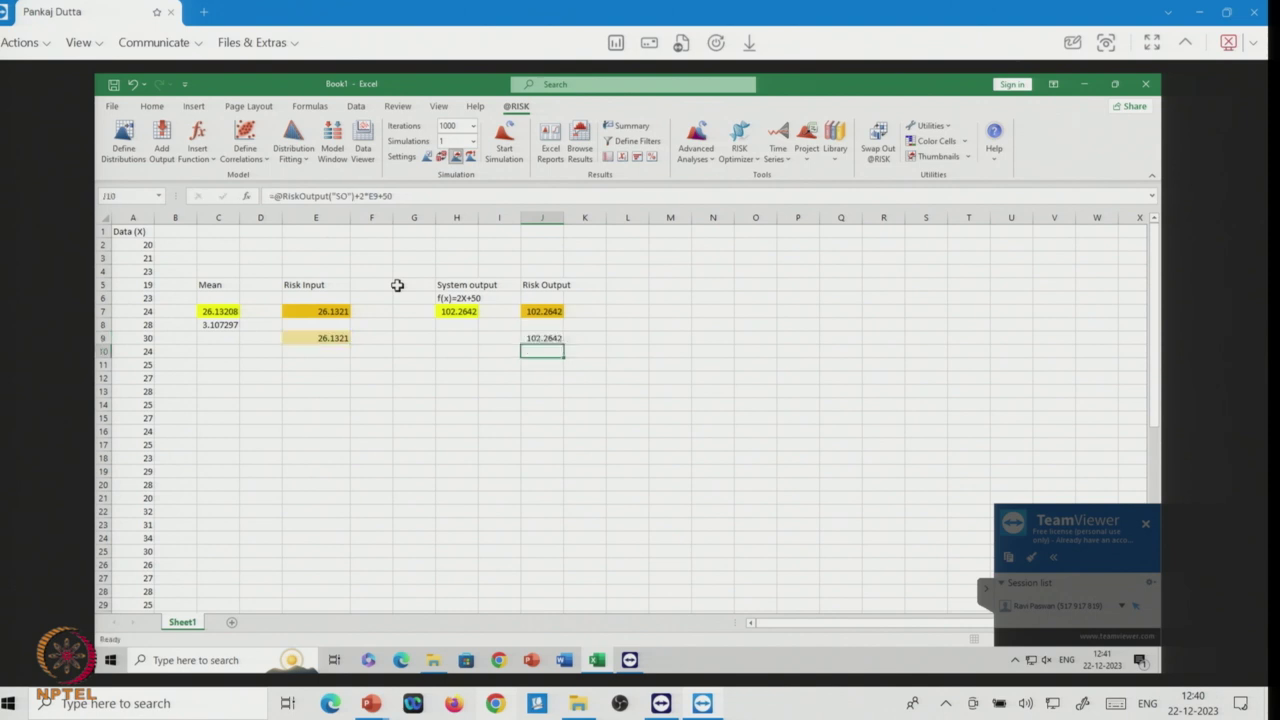
Run the simulation for output J9 with 1000 iterations, and rerun it with the iterations set to 500.
left_click(541, 339)
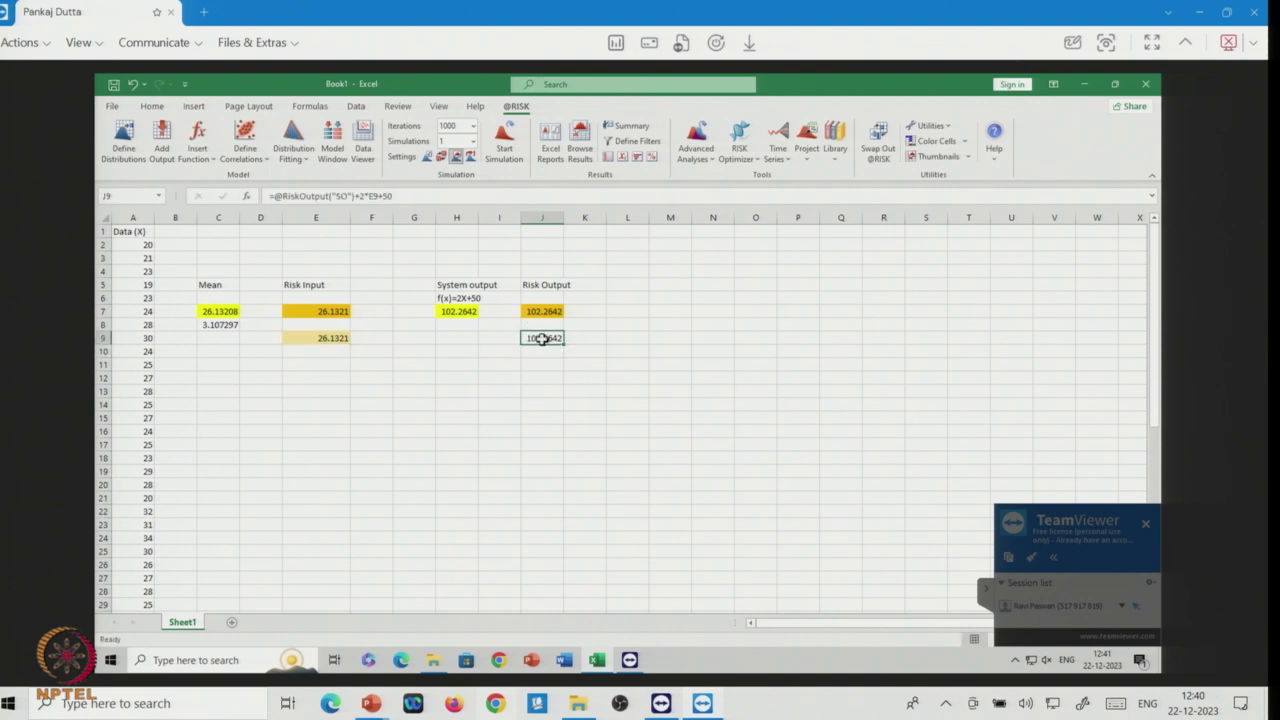
left_click(505, 140)
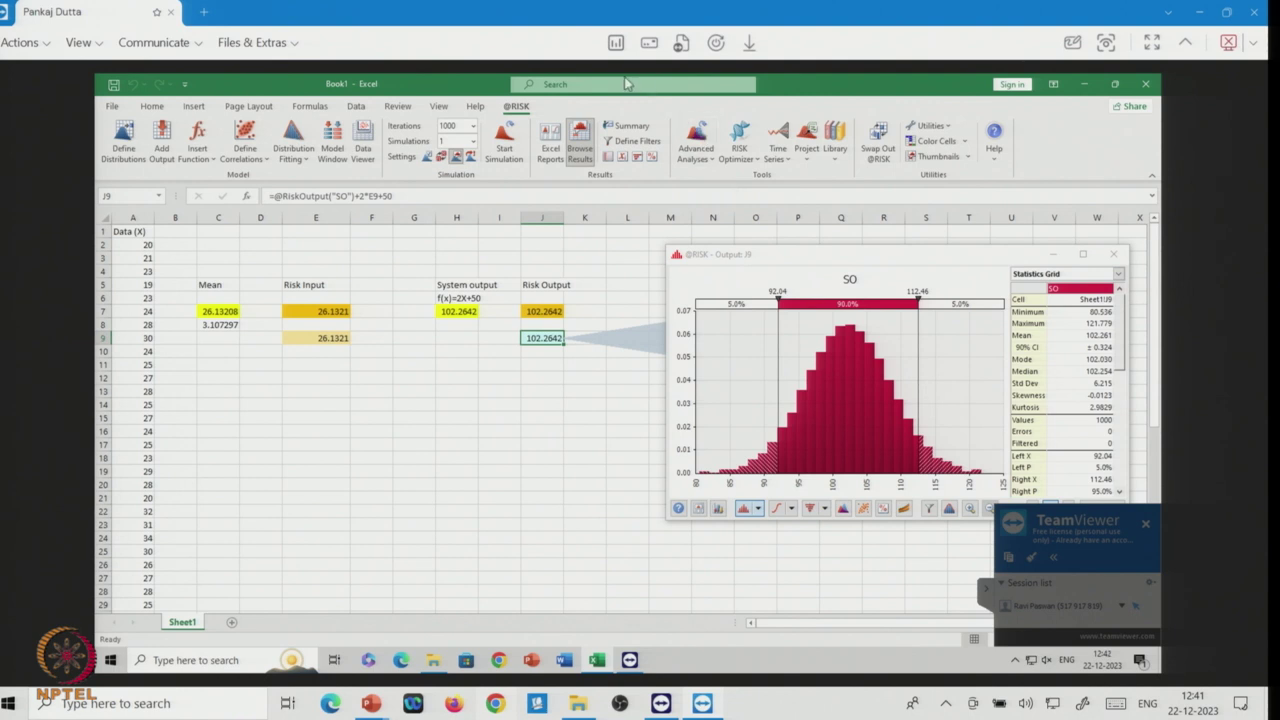
left_click(474, 132)
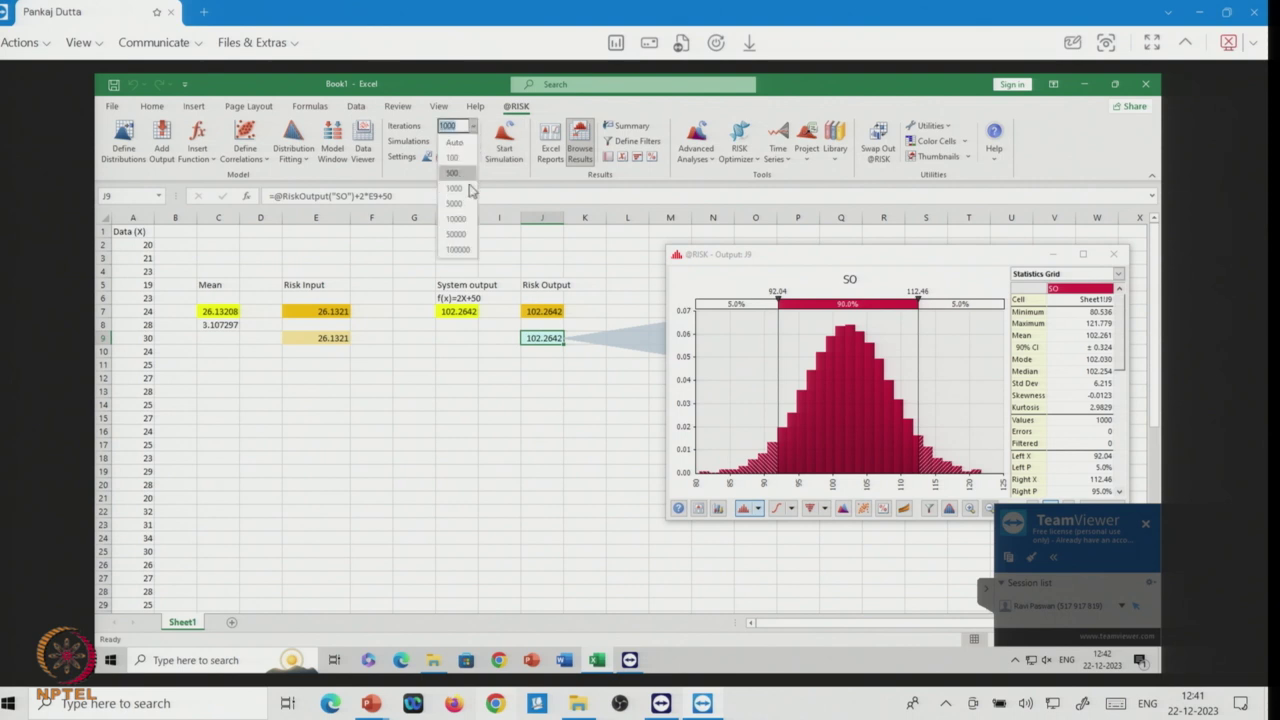
left_click(455, 173)
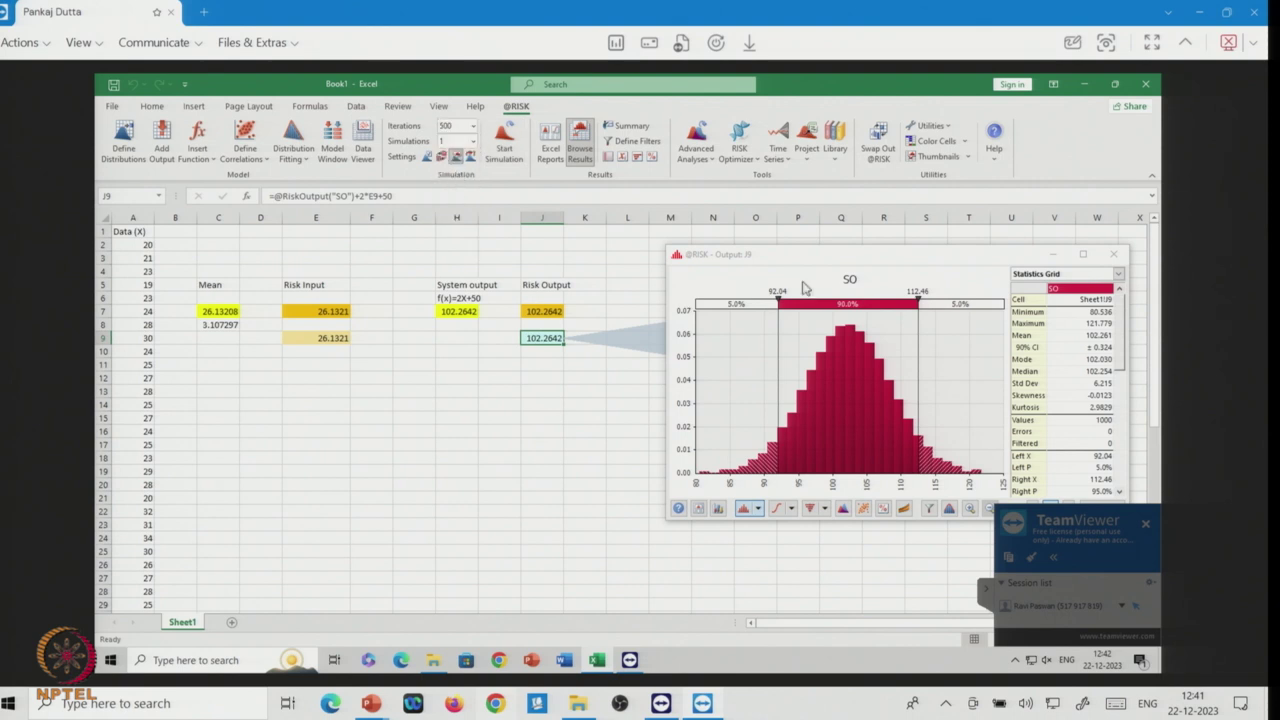
left_click(503, 139)
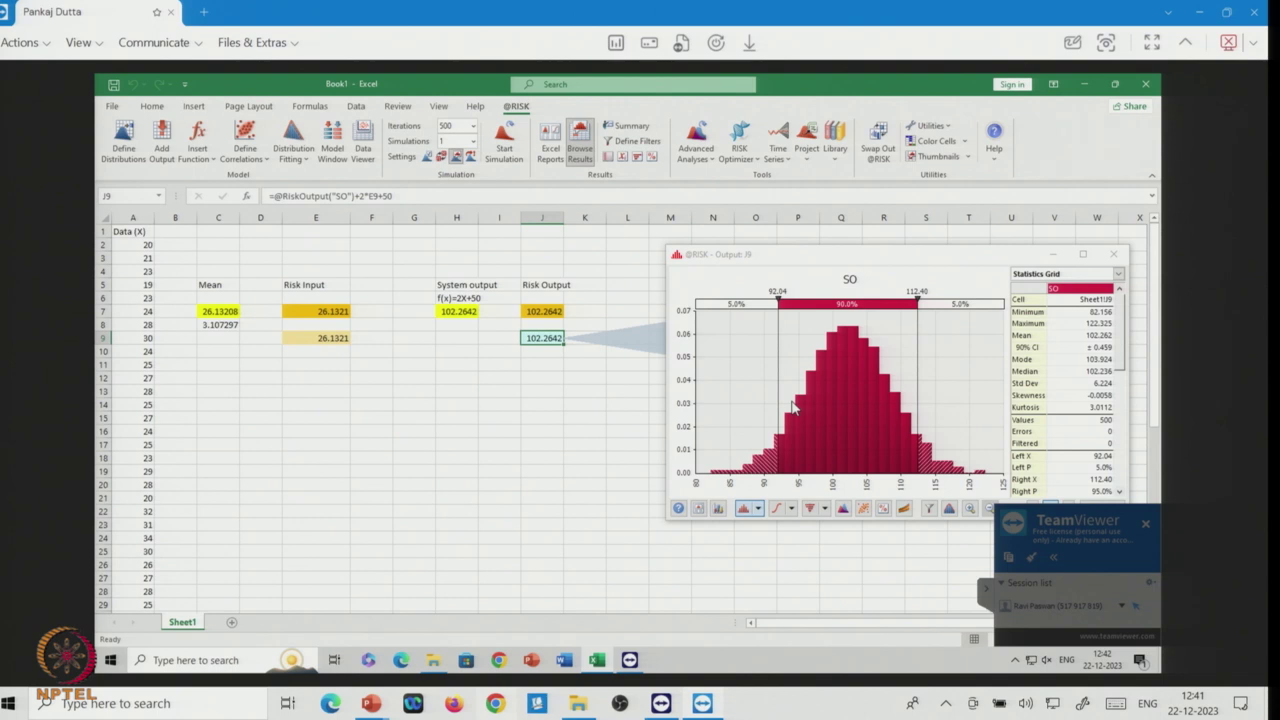
Compare the simulated results of input E9 and output J9, moving the SO graph's upper delimiter to 110.00, and close the results.
left_click(326, 337)
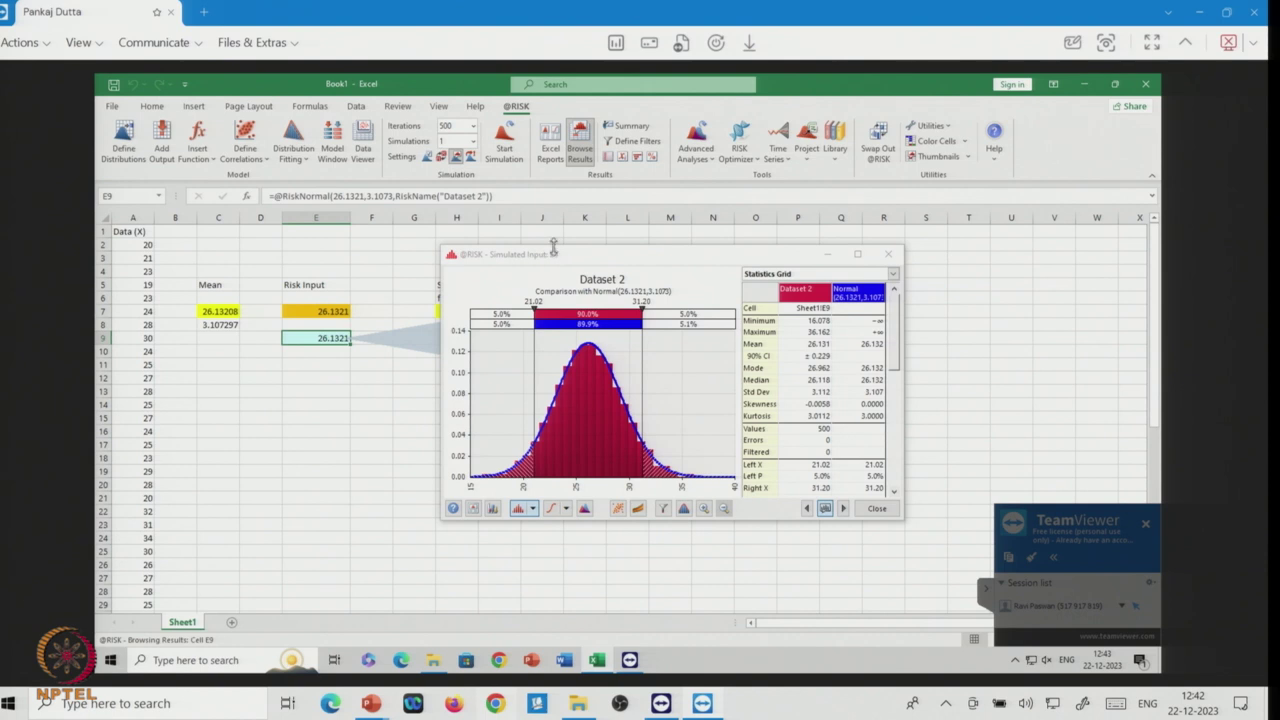
left_click_drag(565, 258, 585, 400)
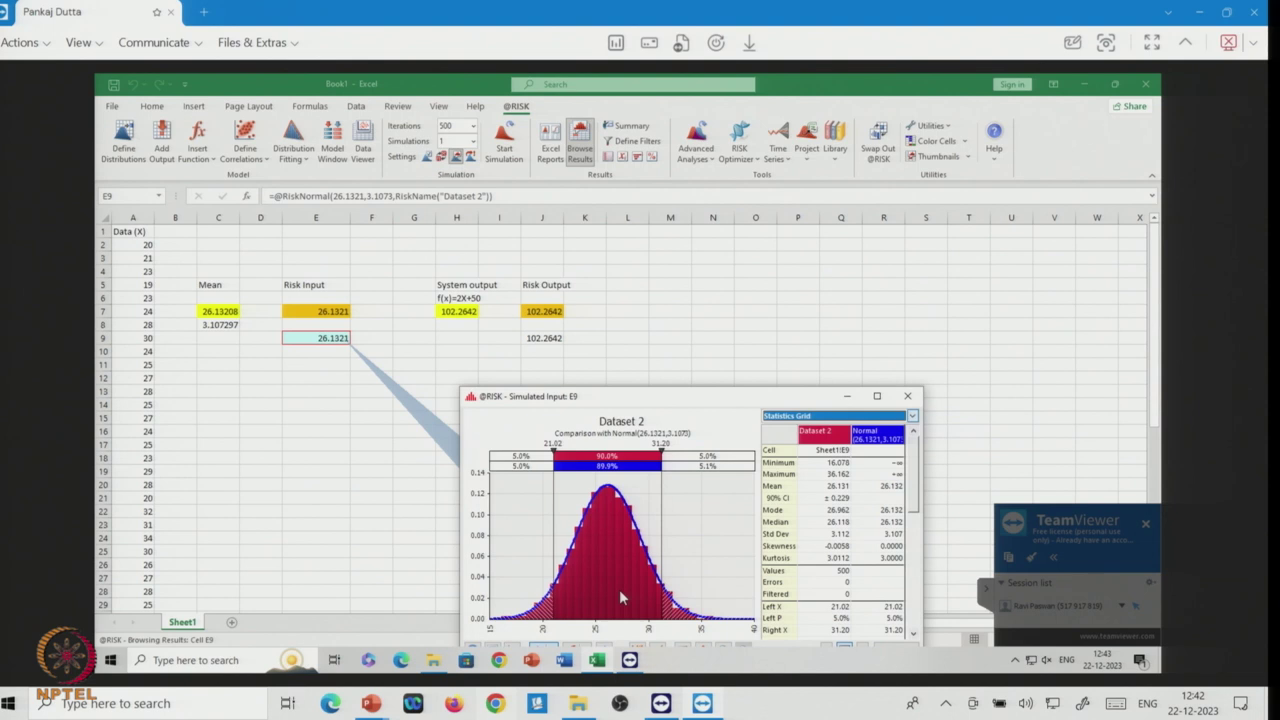
left_click(542, 338)
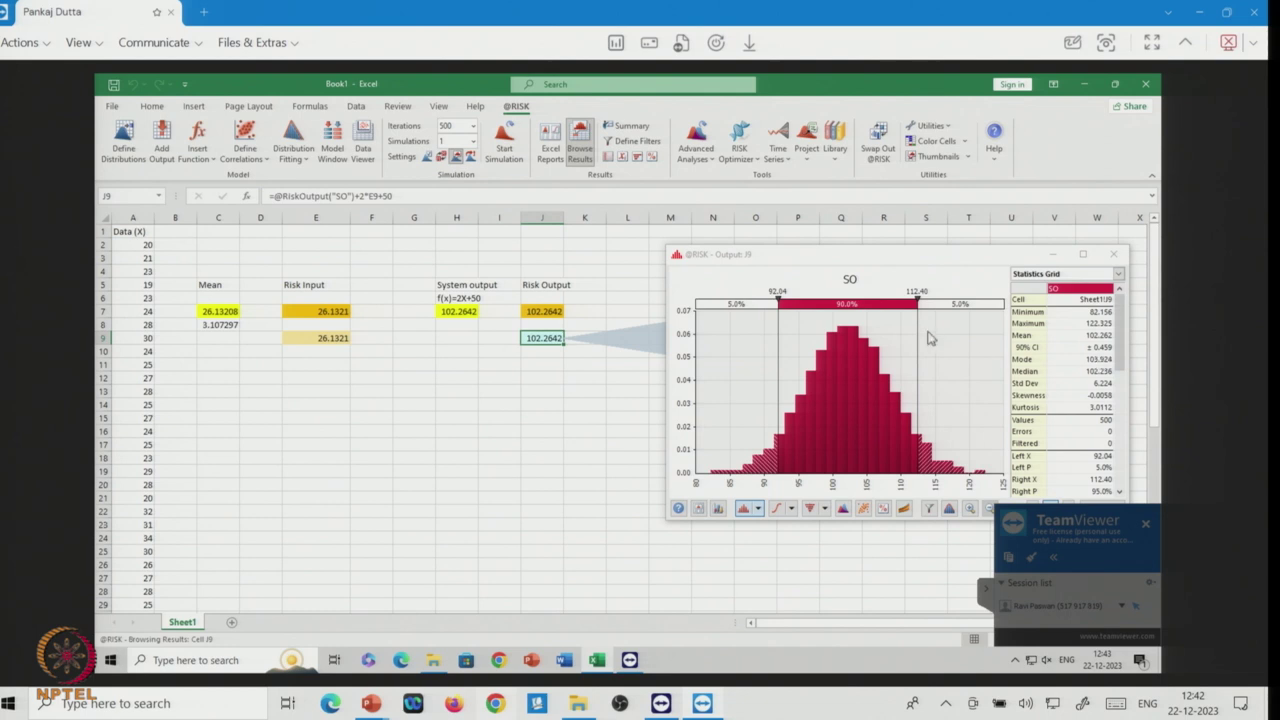
left_click_drag(924, 299, 901, 325)
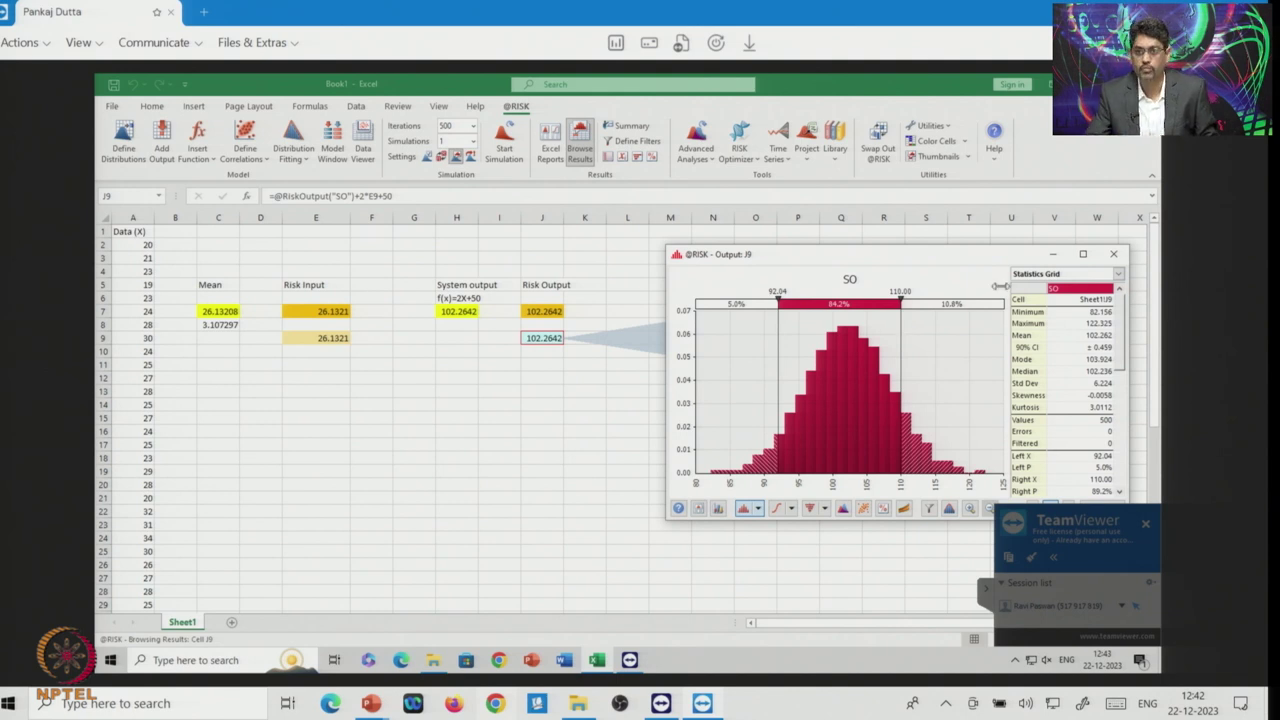
left_click(1117, 258)
left_click(755, 471)
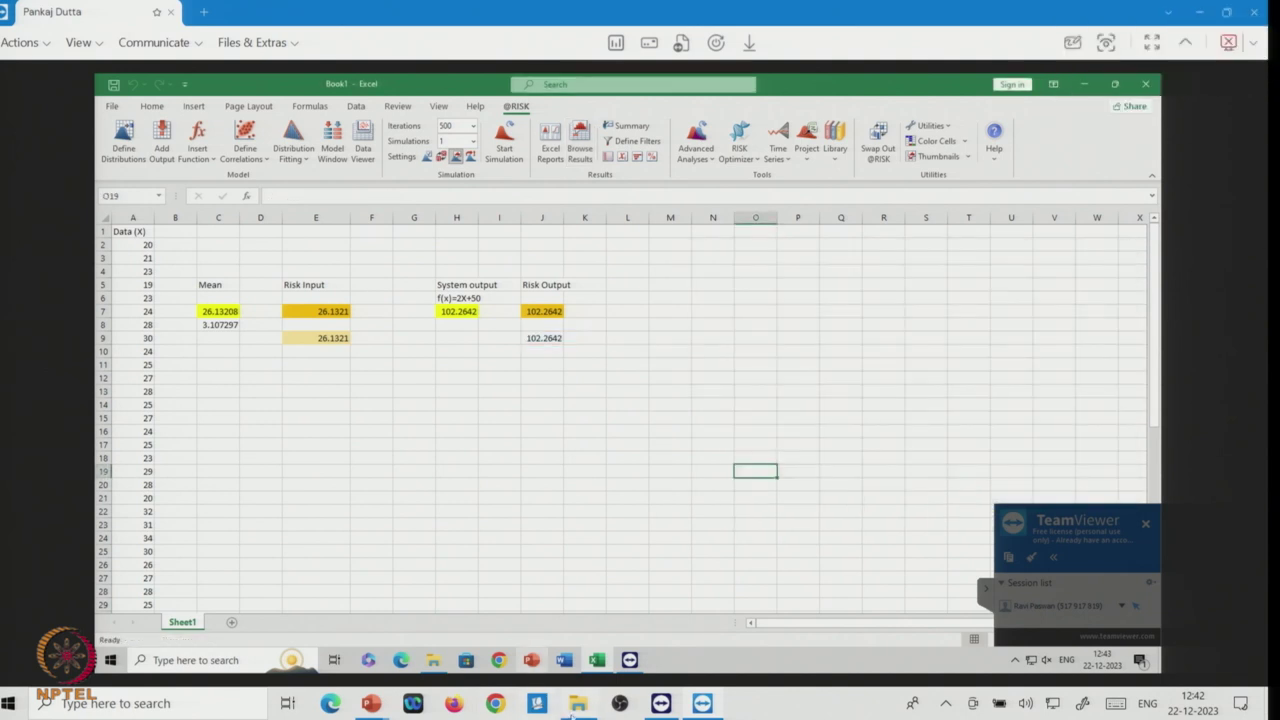
Switch to File Explorer on the remote computer and open the CostEstimation workbook from the Risk analytics folder.
mouse_move(586, 707)
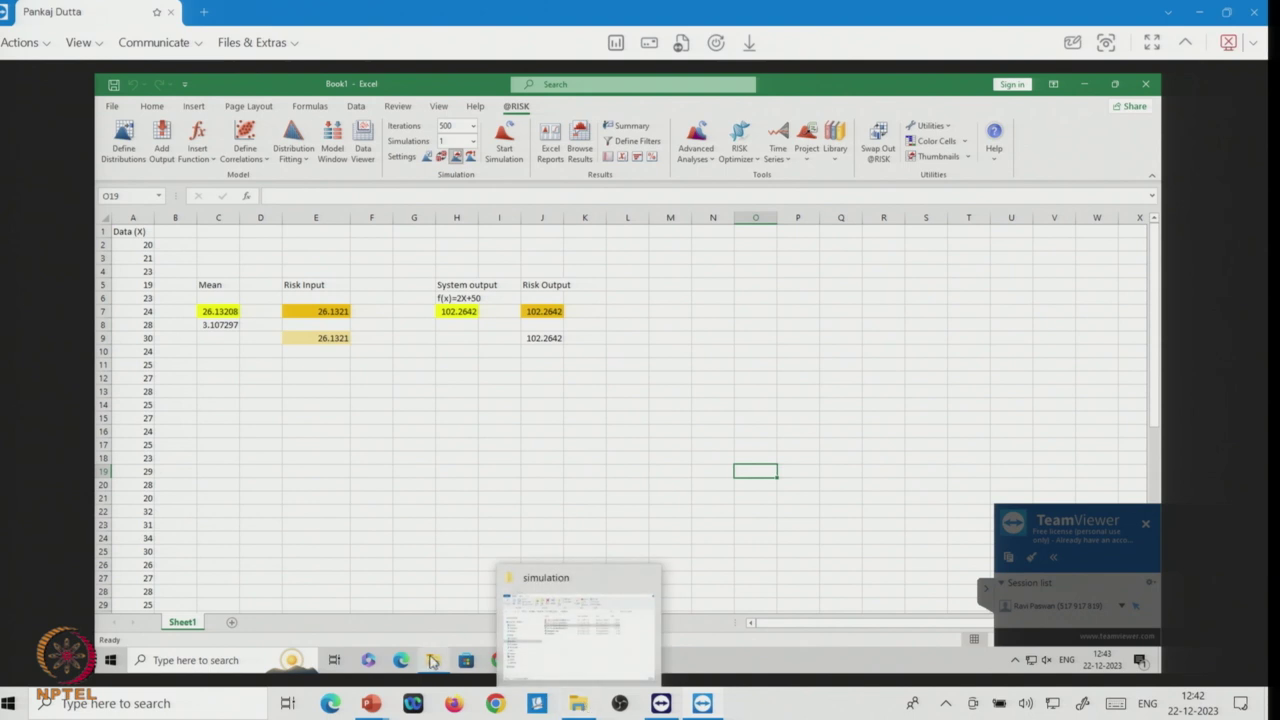
left_click(434, 660)
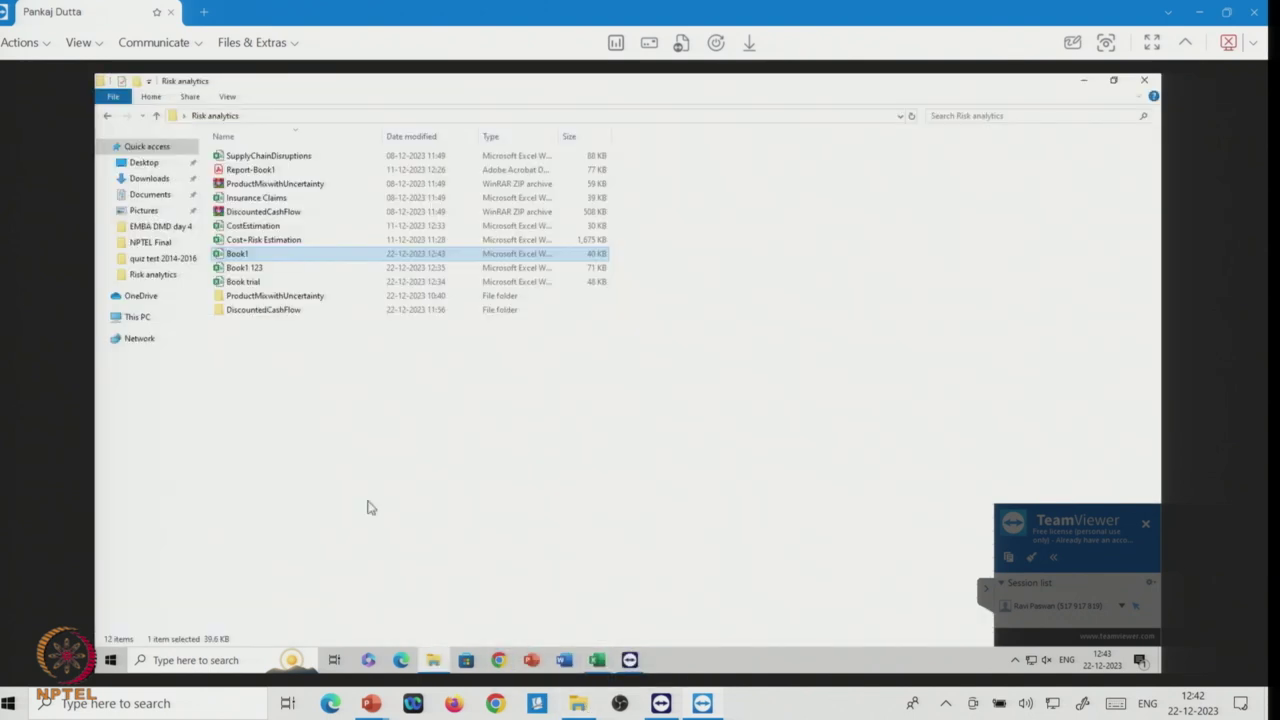
left_click(254, 229)
double_click(254, 229)
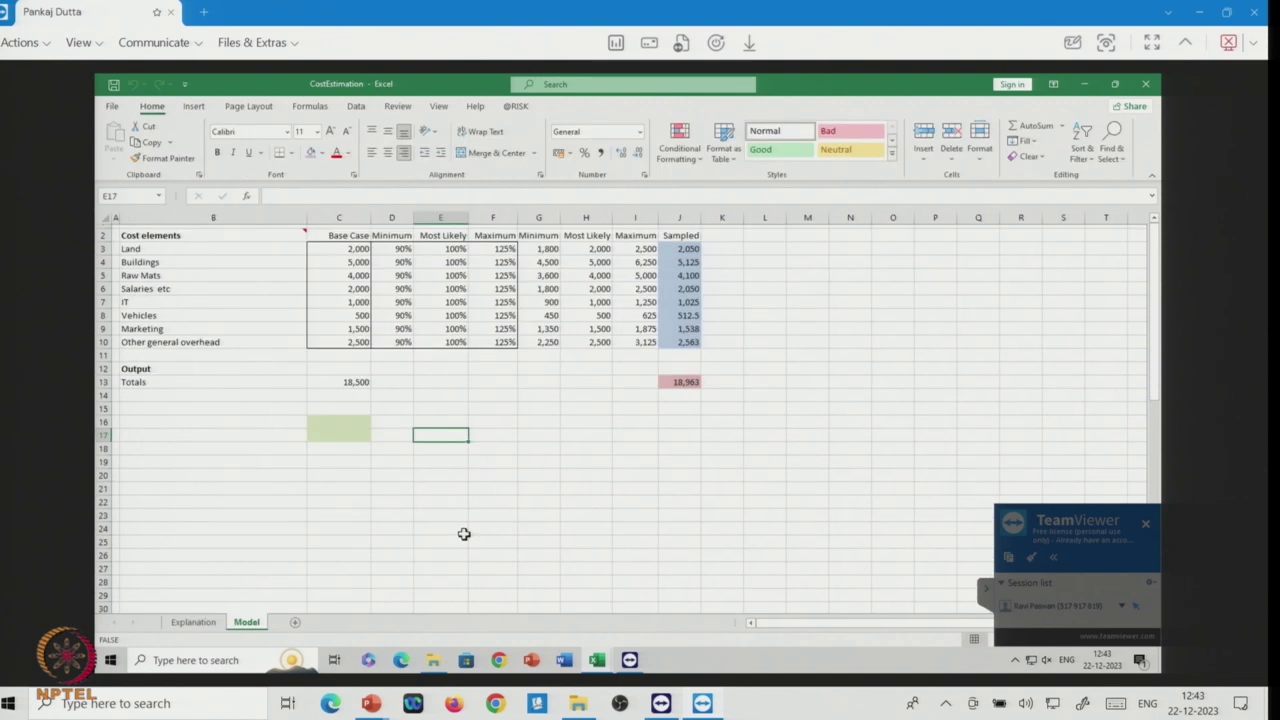
Return to the Book1 workbook and close it without saving the changes.
left_click(597, 660)
left_click(530, 612)
left_click(580, 446)
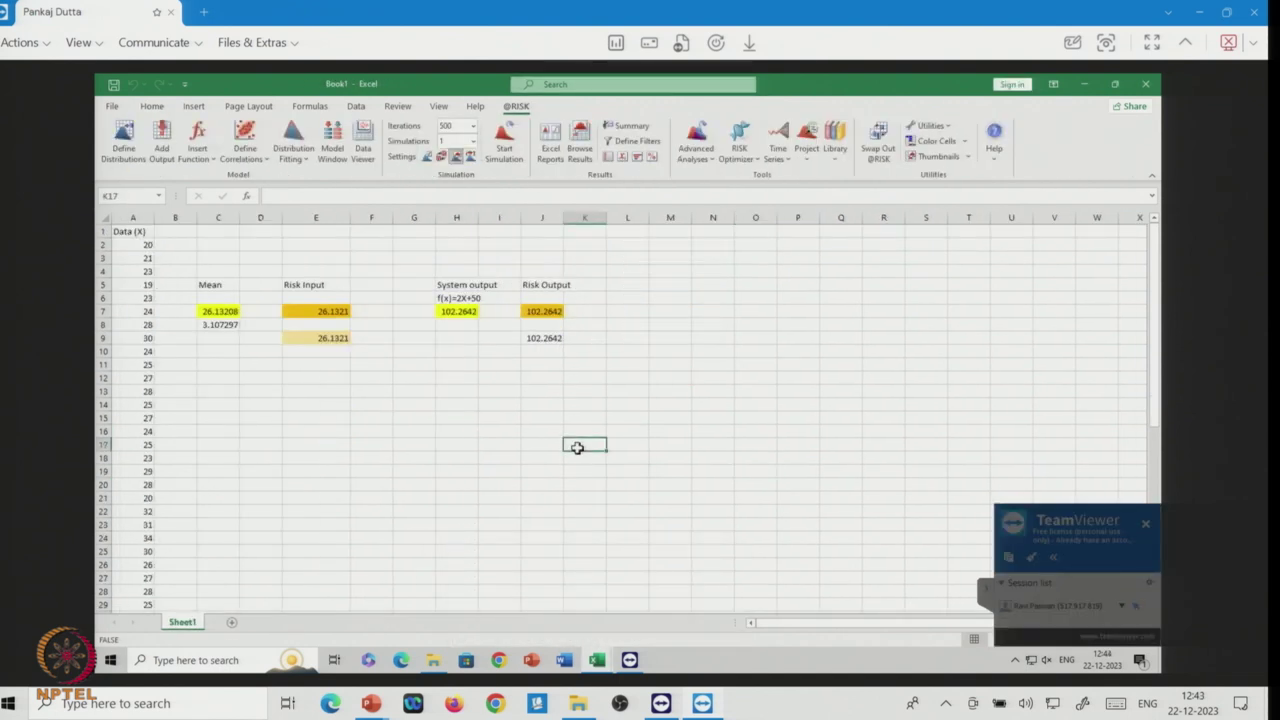
left_click(1146, 85)
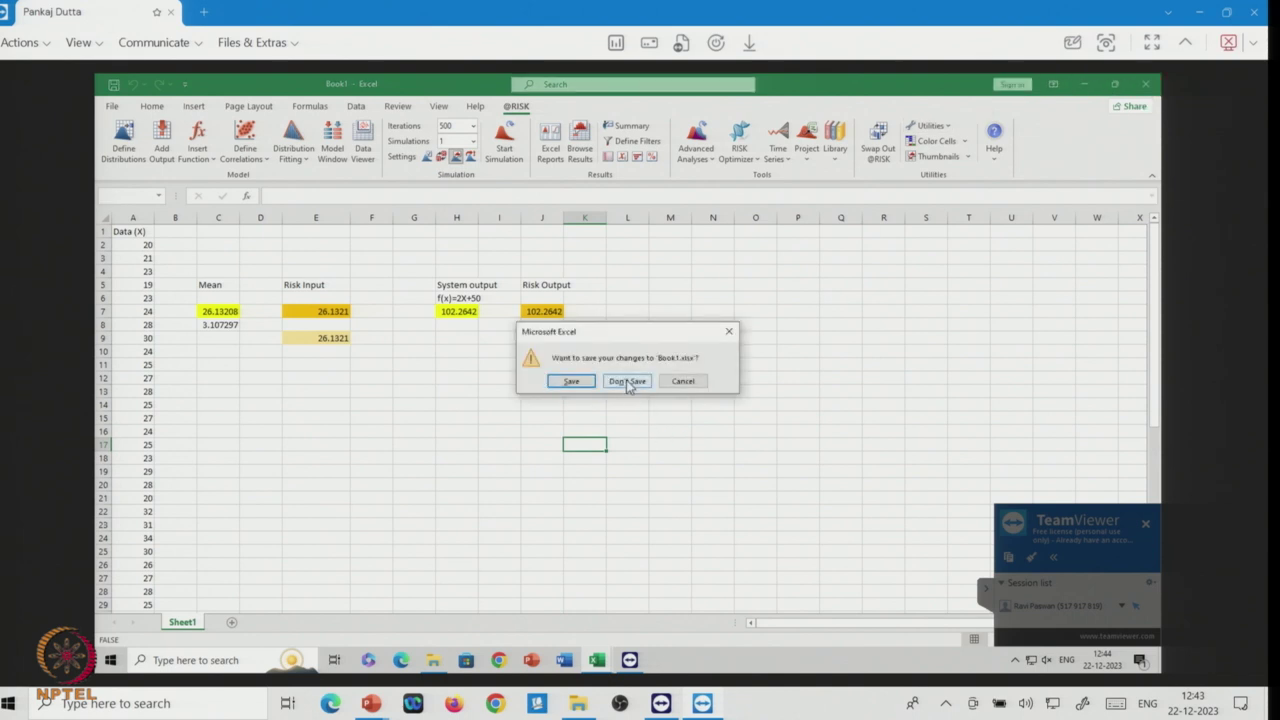
left_click(627, 381)
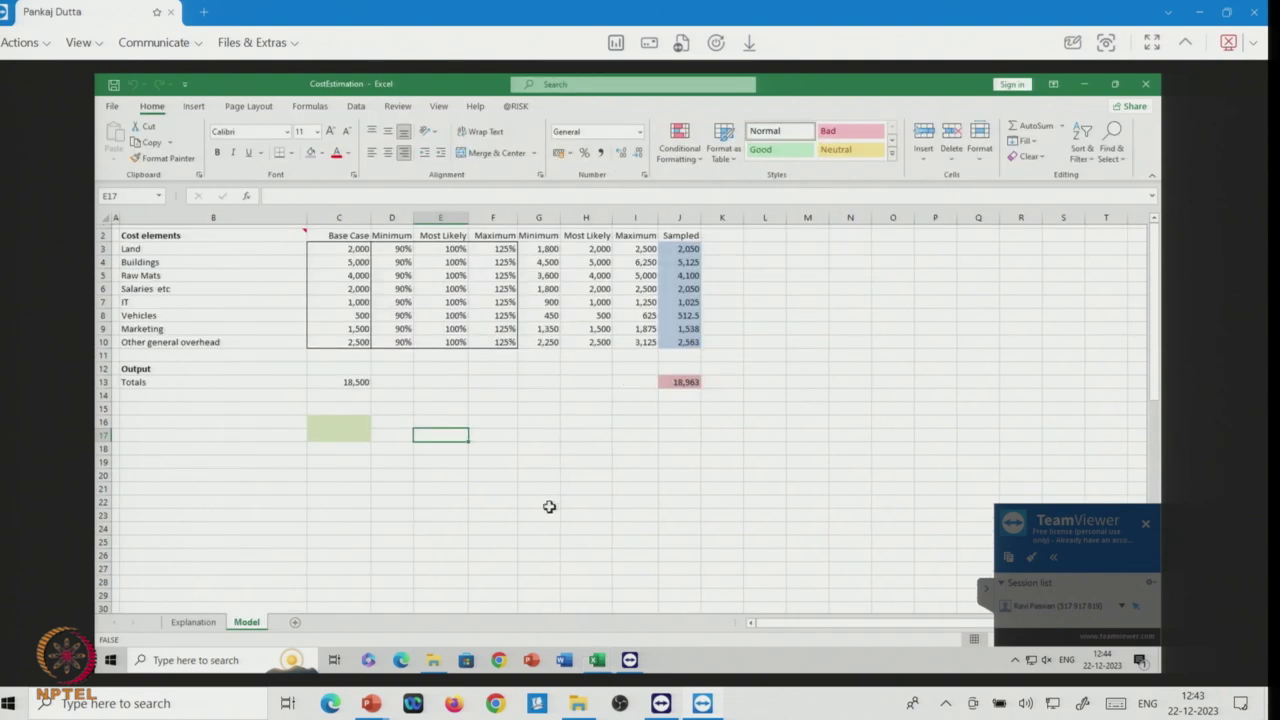
left_click(545, 502)
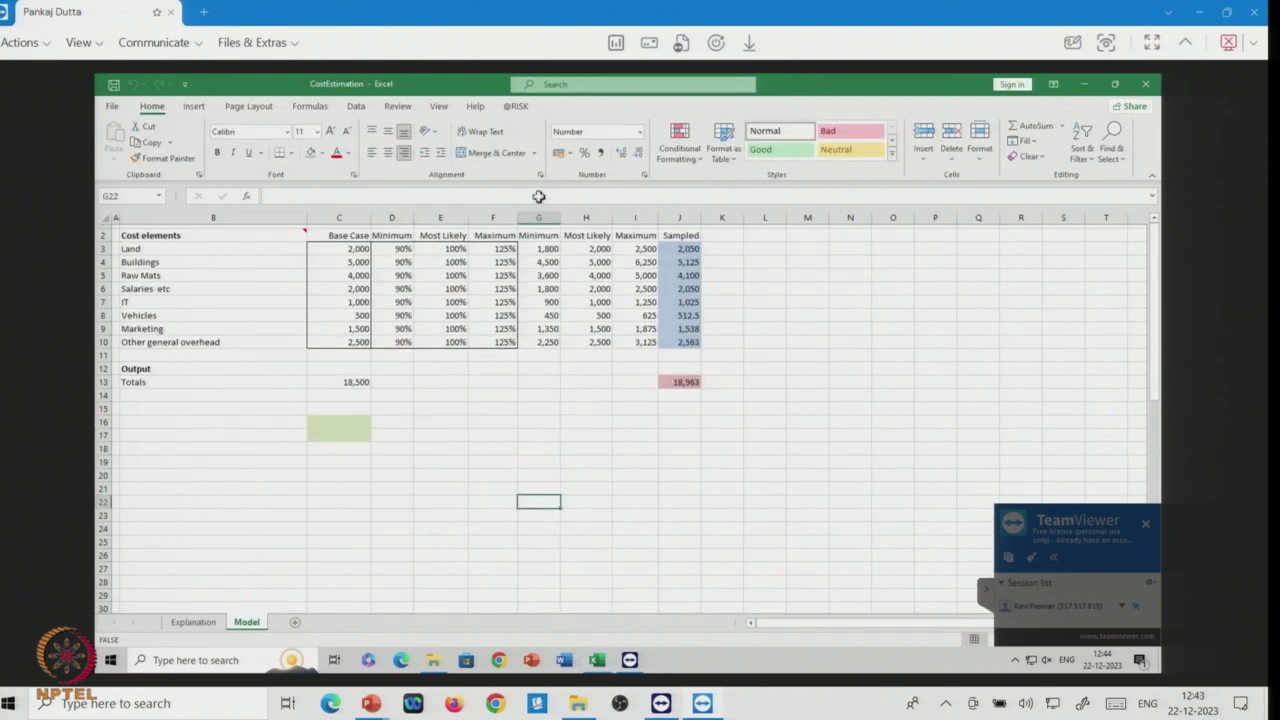
left_click(519, 107)
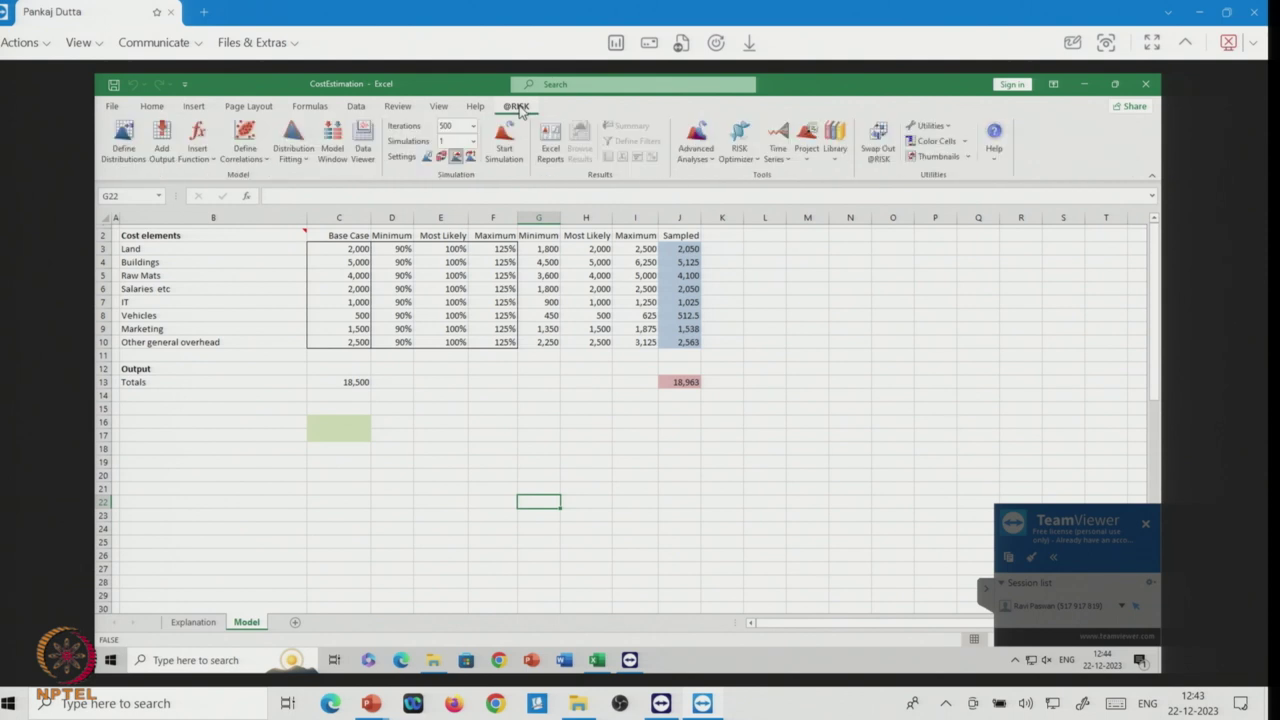
left_click(479, 445)
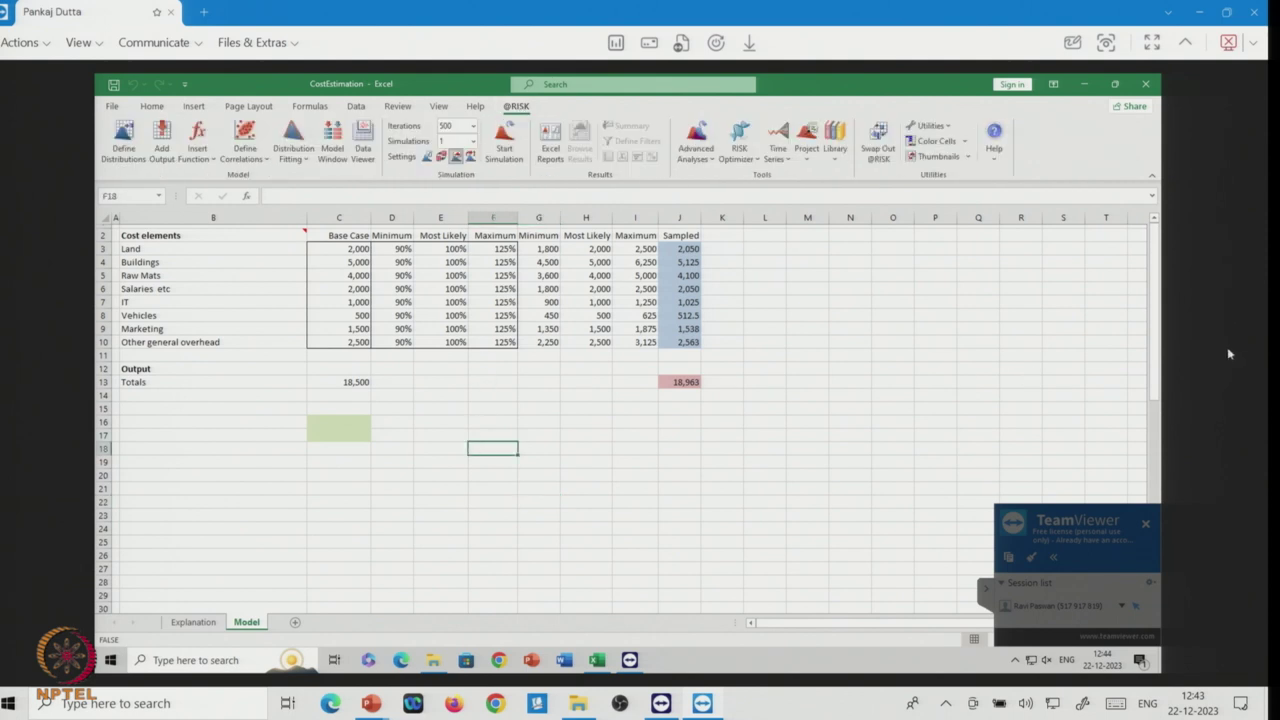
left_click_drag(1153, 372, 1153, 372)
left_click(779, 476)
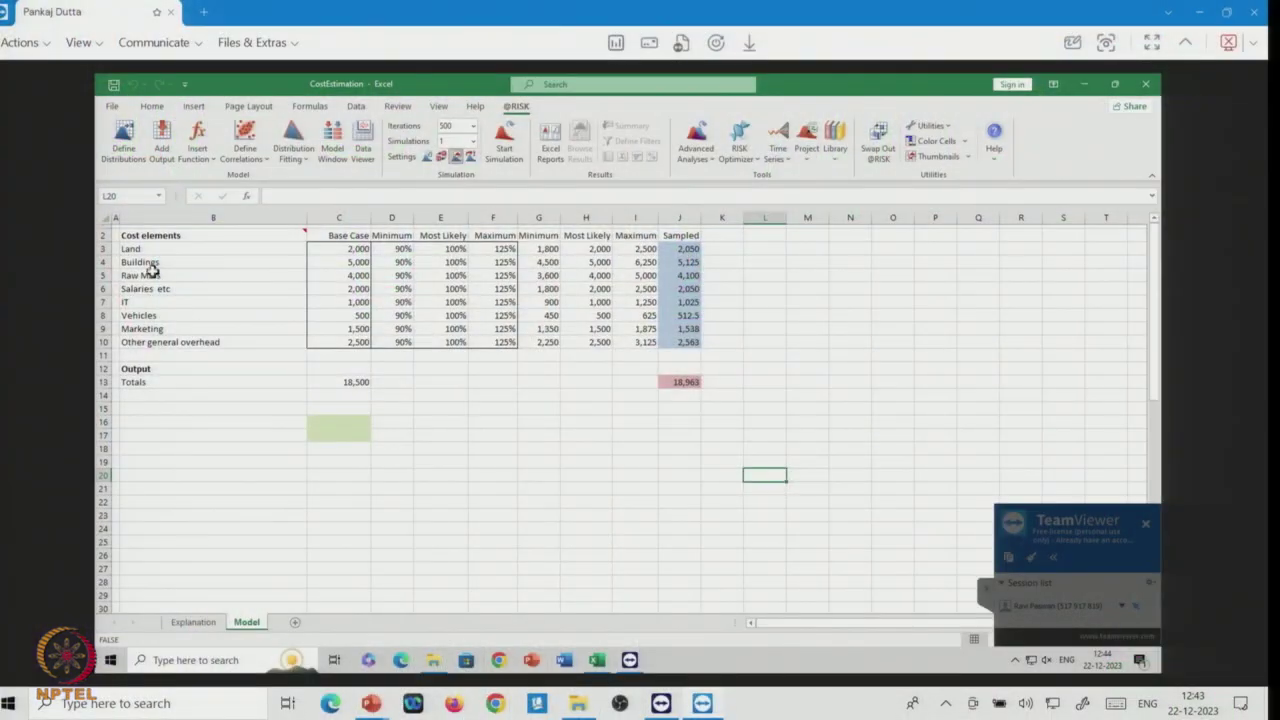
left_click(152, 248)
left_click(156, 262)
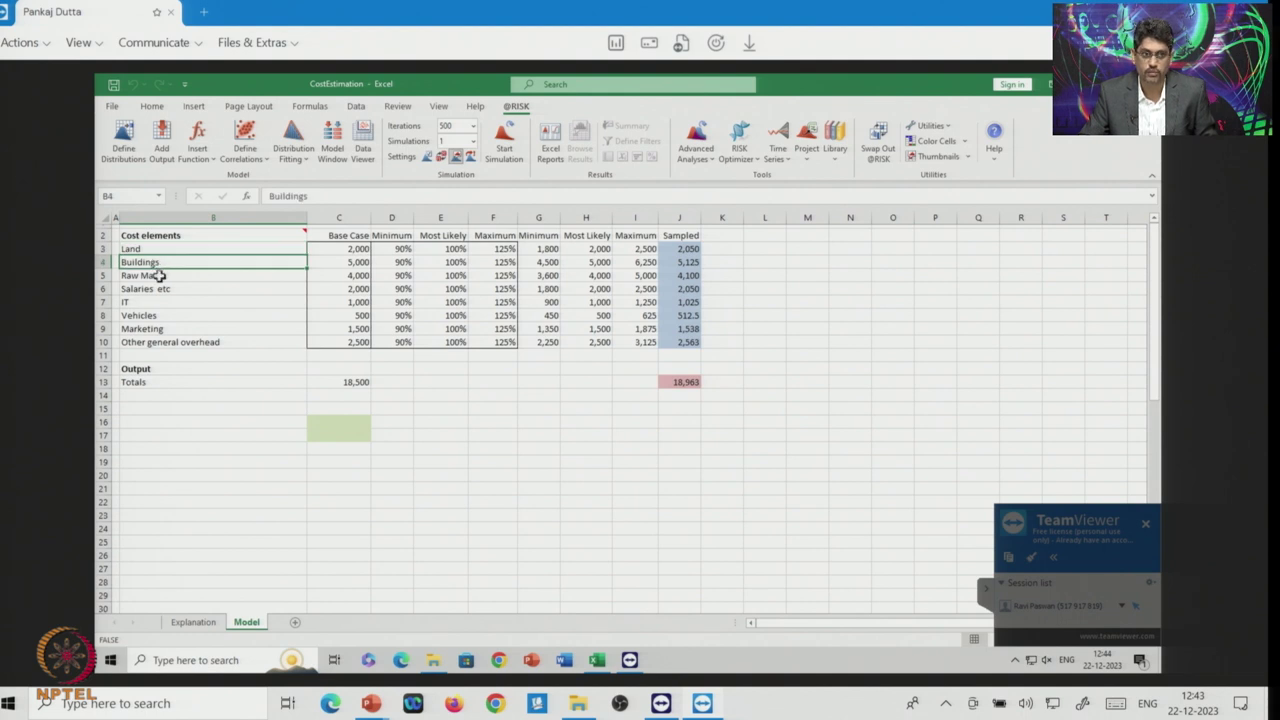
left_click(158, 276)
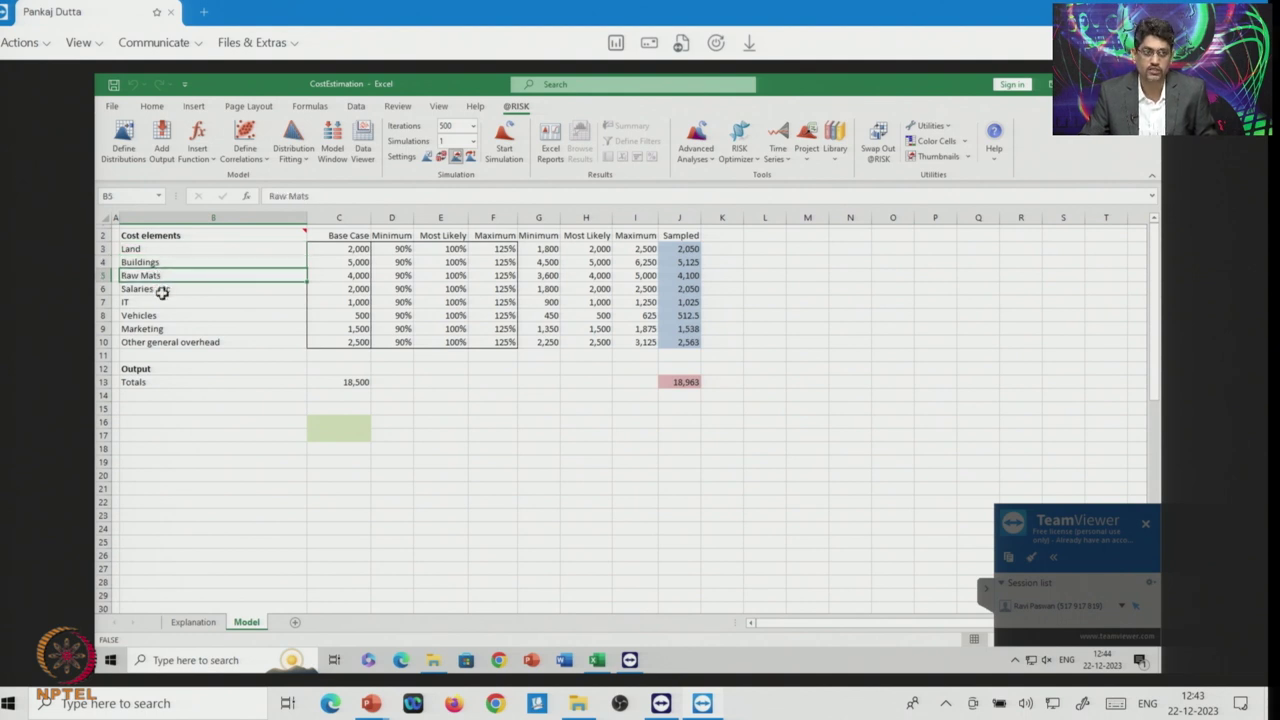
left_click(155, 302)
left_click(157, 316)
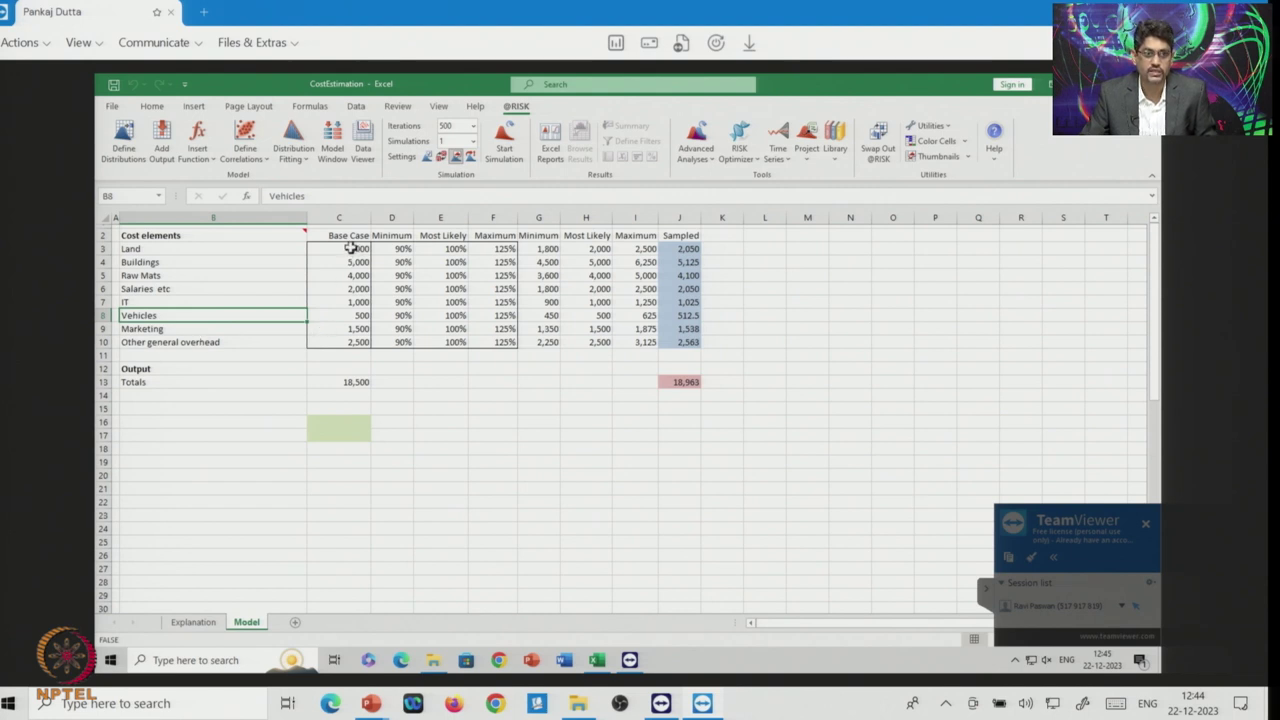
Examine the base case cost of Land in C3 and the formula behind the base case total in C13.
left_click(350, 248)
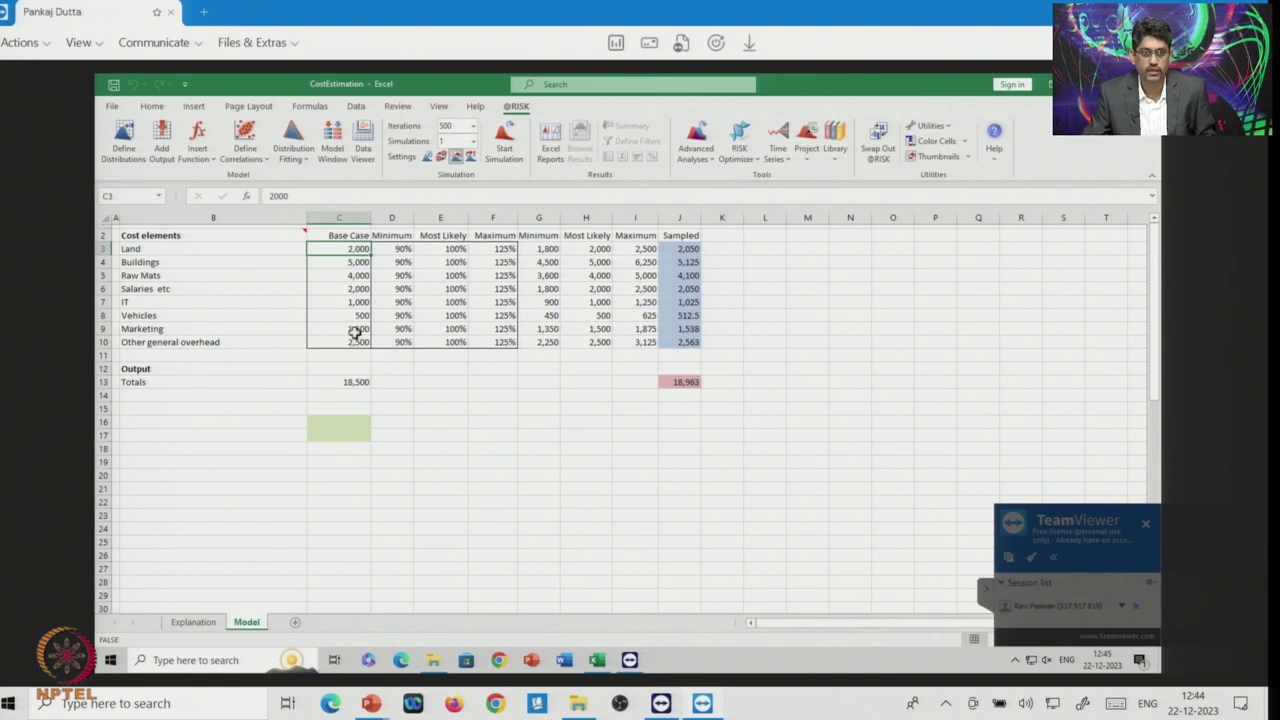
double_click(354, 382)
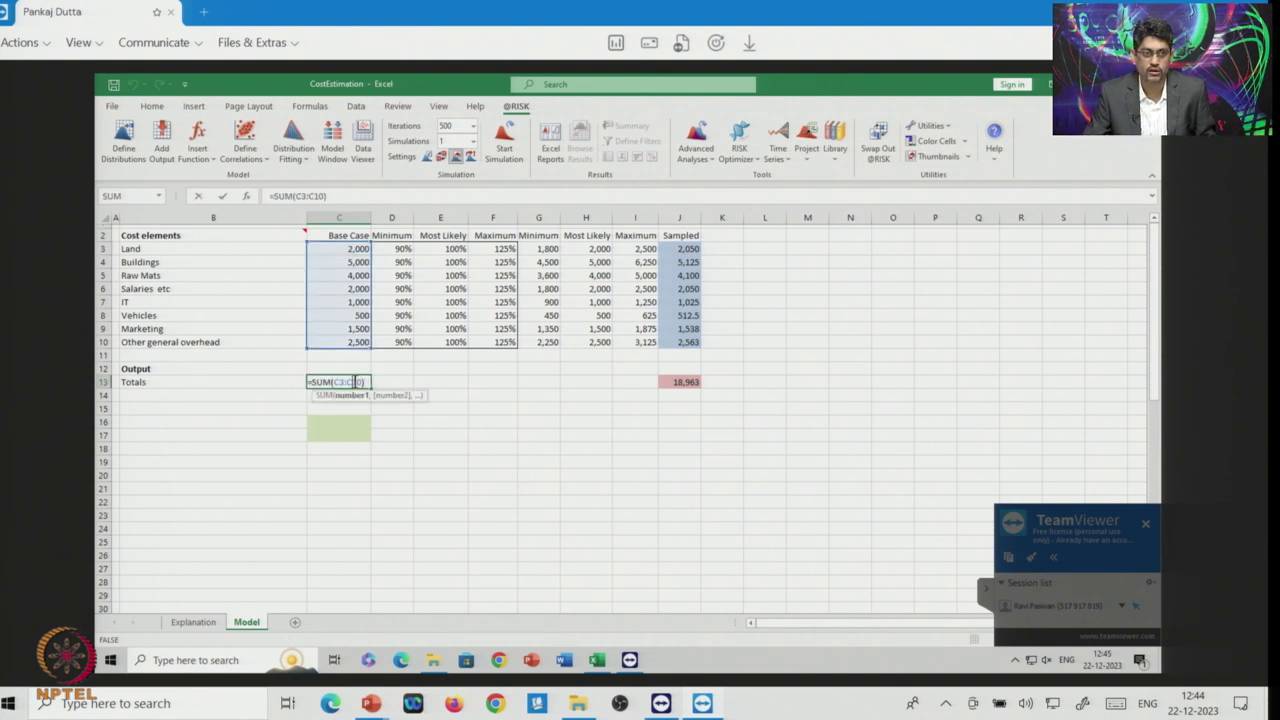
key("Return")
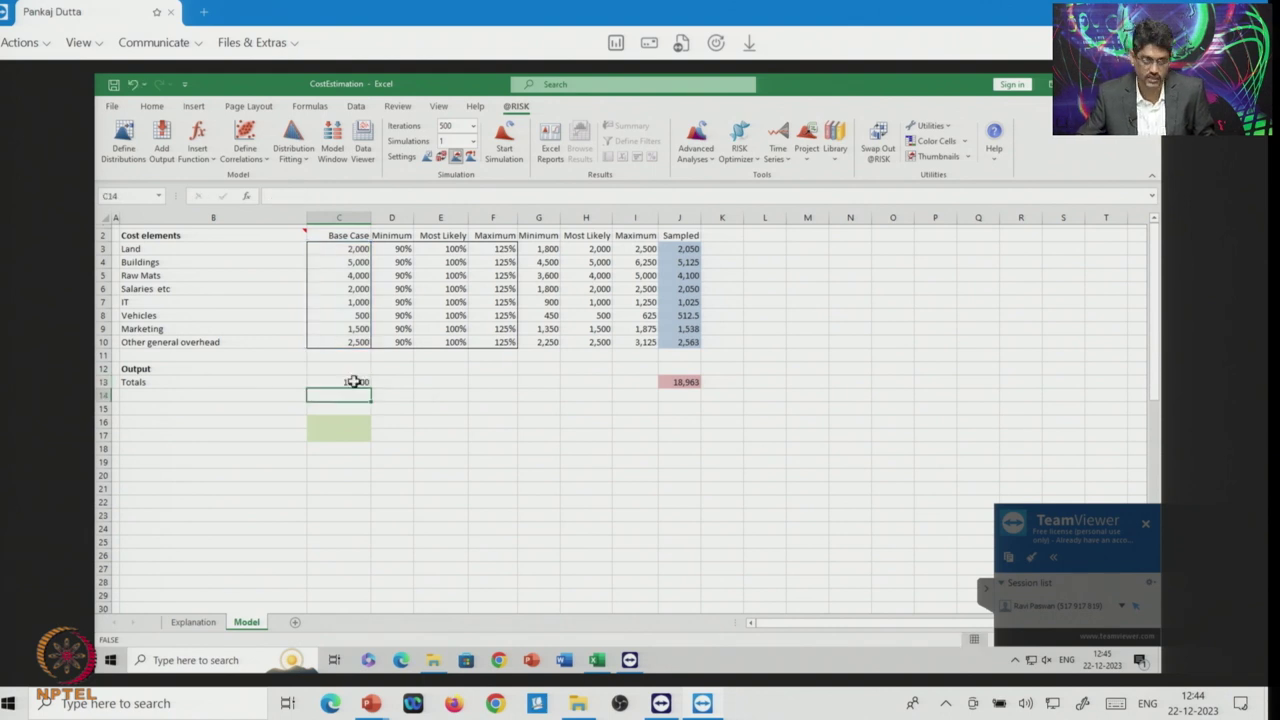
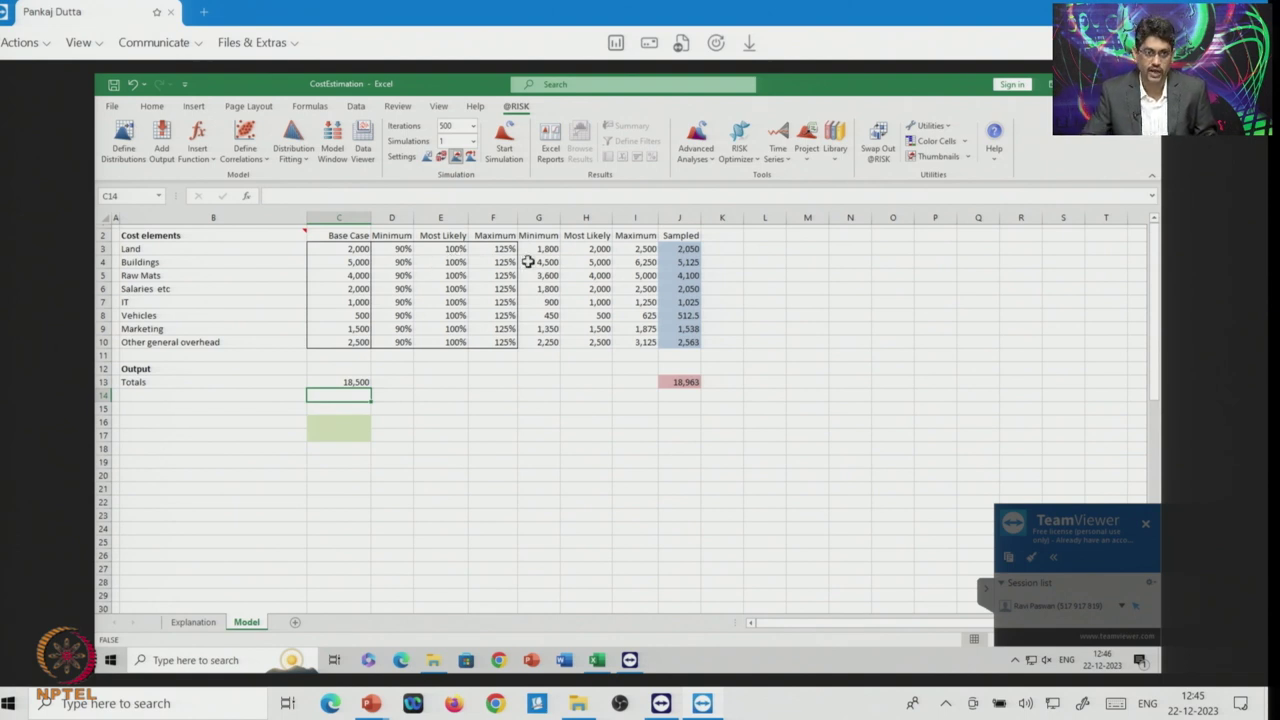
Examine Land's minimum and maximum percentages against its base case, and check how the maximum cost in I3 is calculated.
left_click(400, 251)
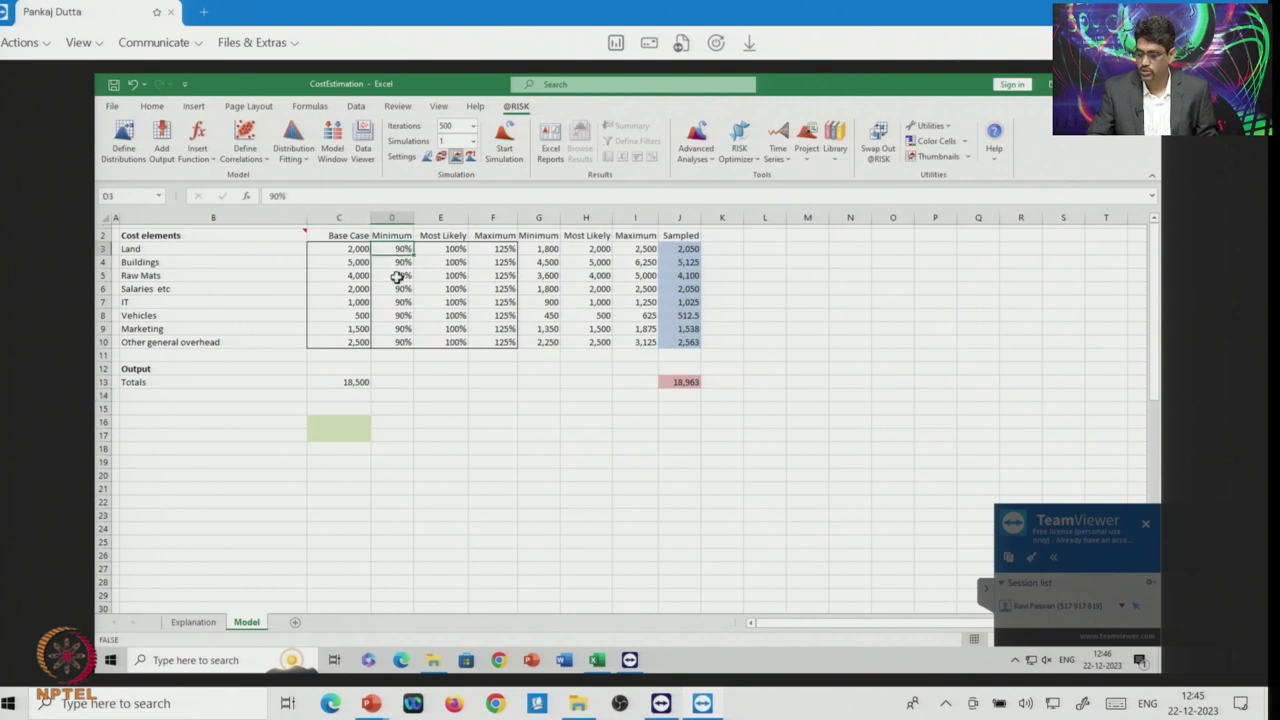
left_click(352, 251)
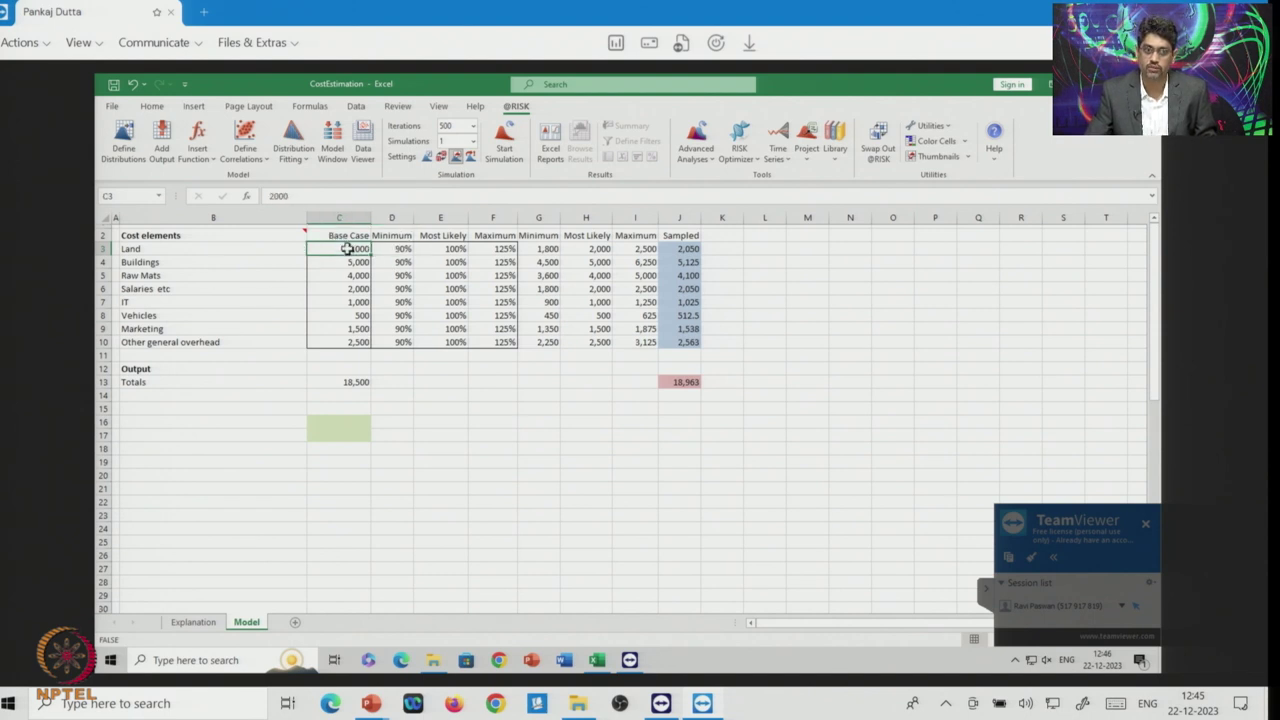
left_click(401, 249)
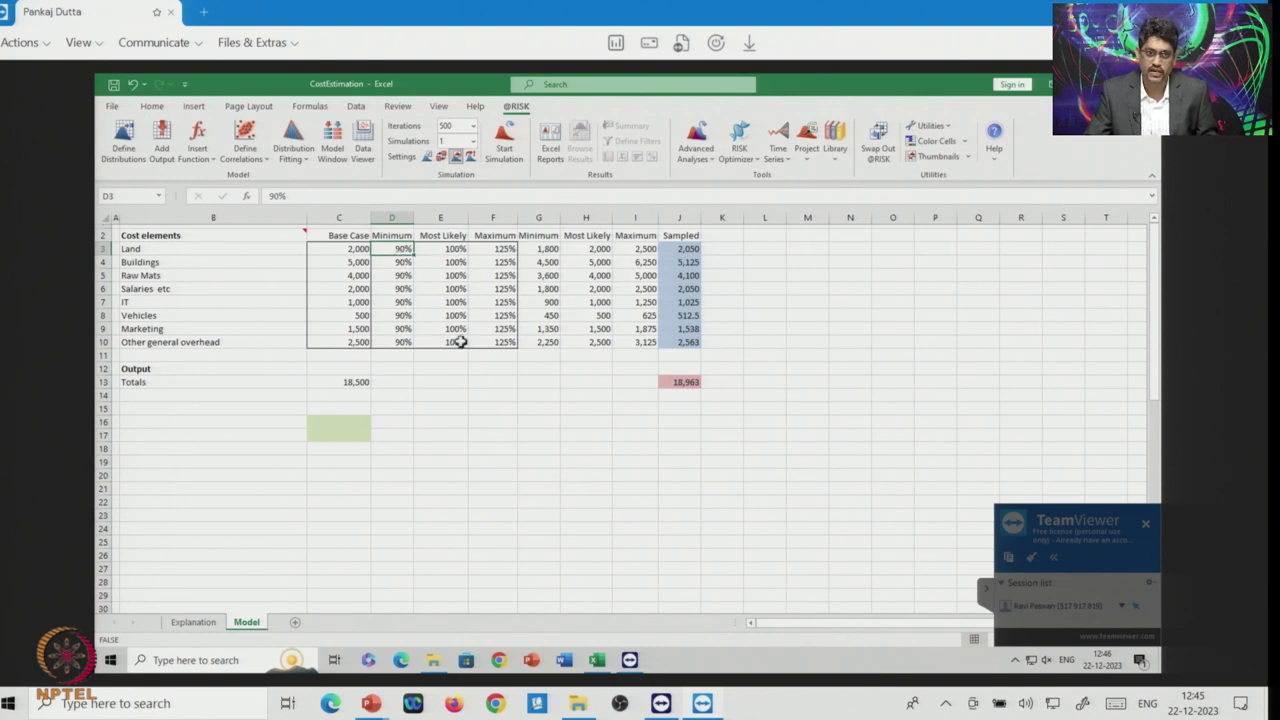
left_click(497, 250)
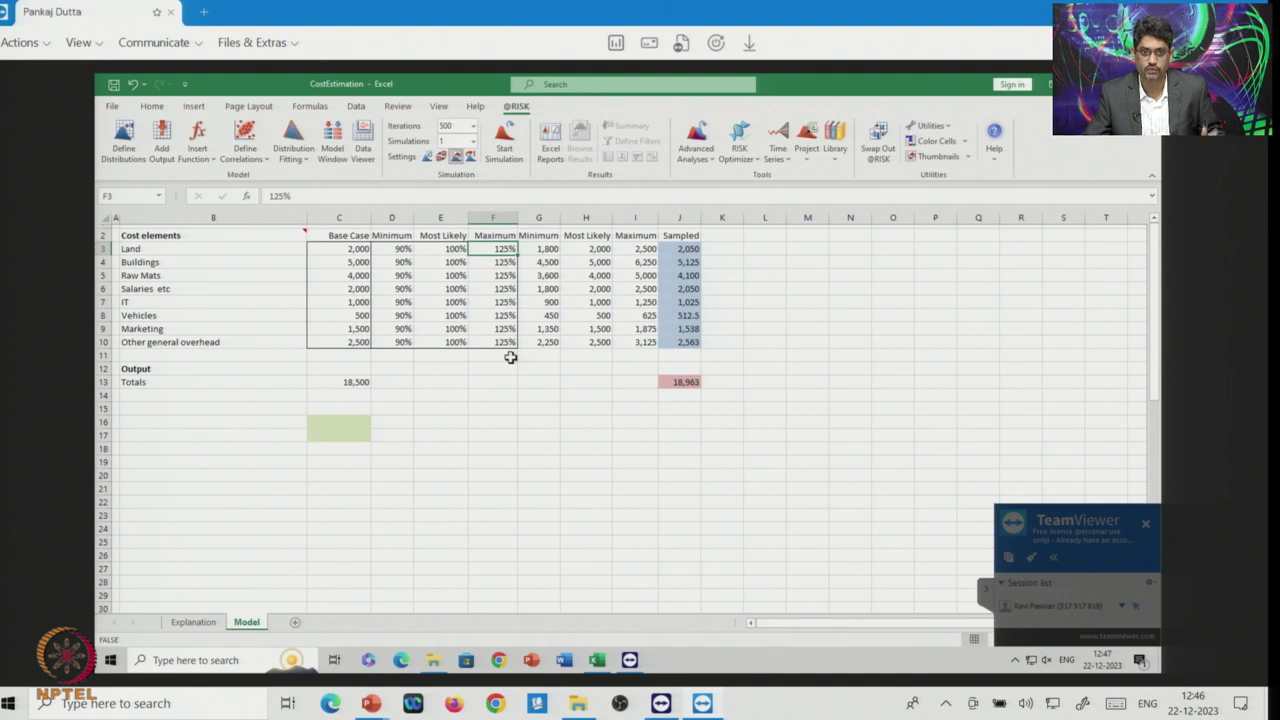
left_click(643, 249)
double_click(643, 249)
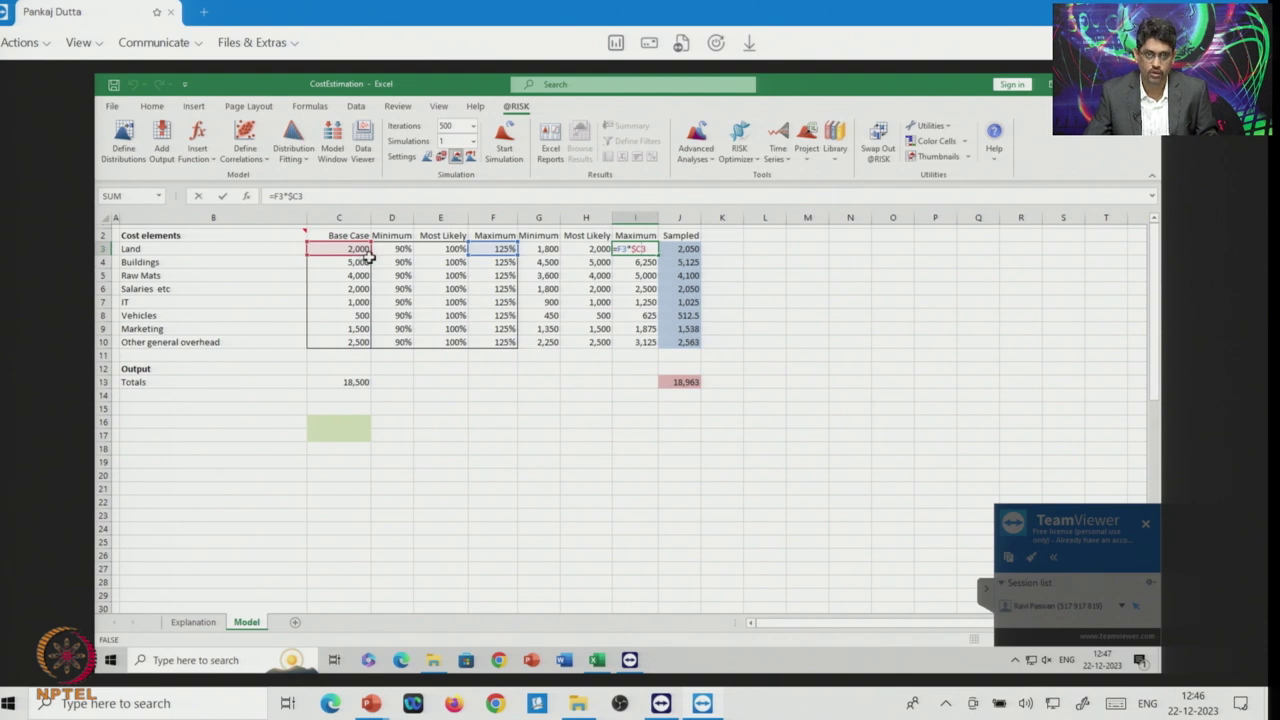
key("Return")
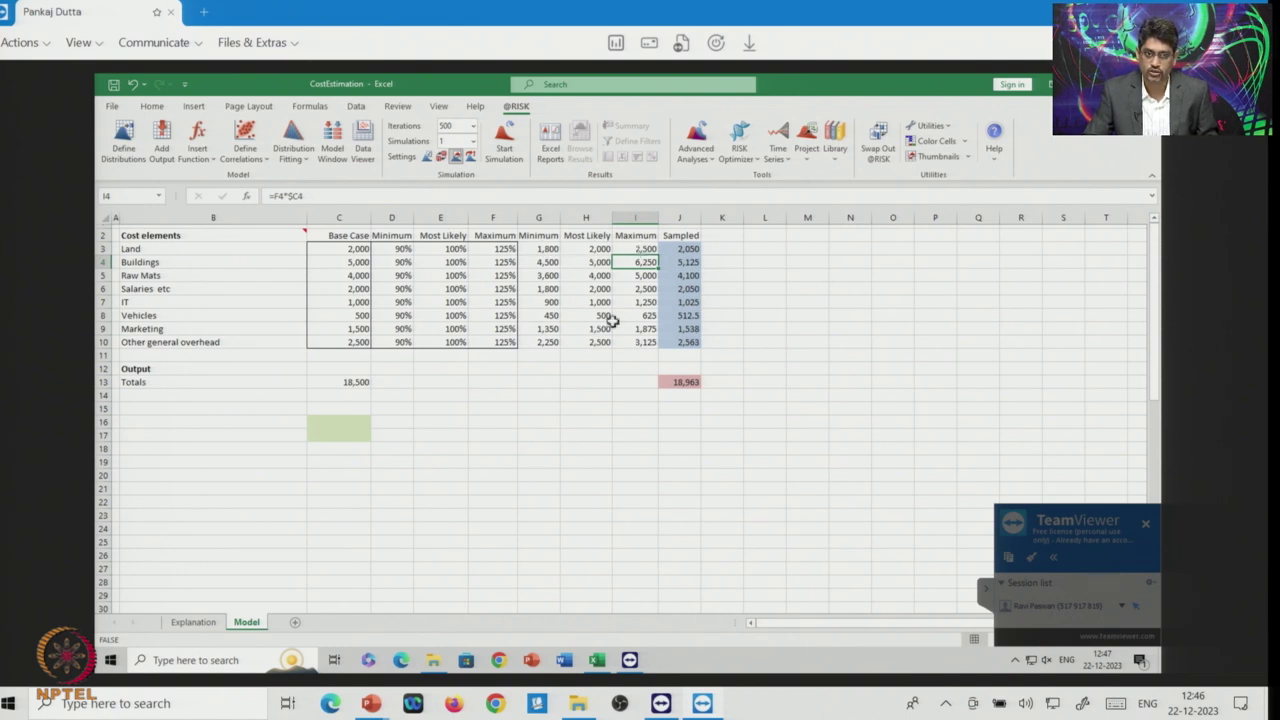
Examine the PERT formula behind Land's sampled cost in J3 and the output formula behind the sampled total in J13.
left_click(687, 248)
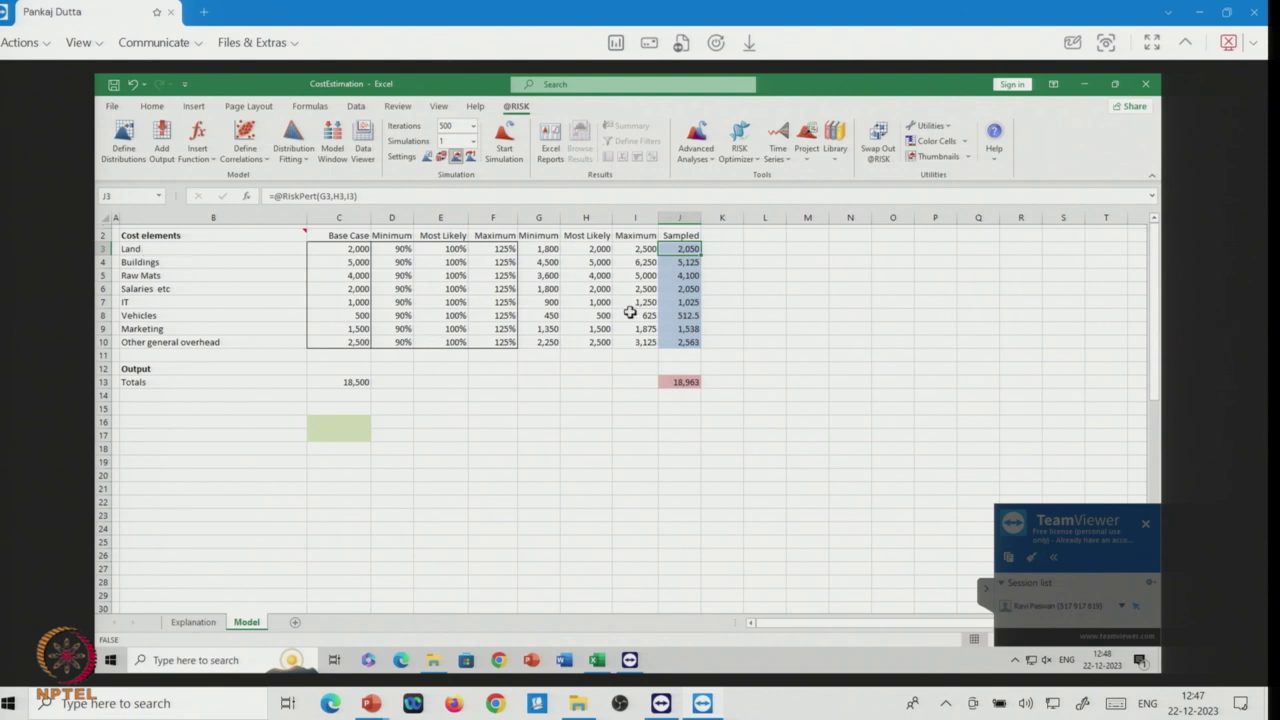
double_click(685, 381)
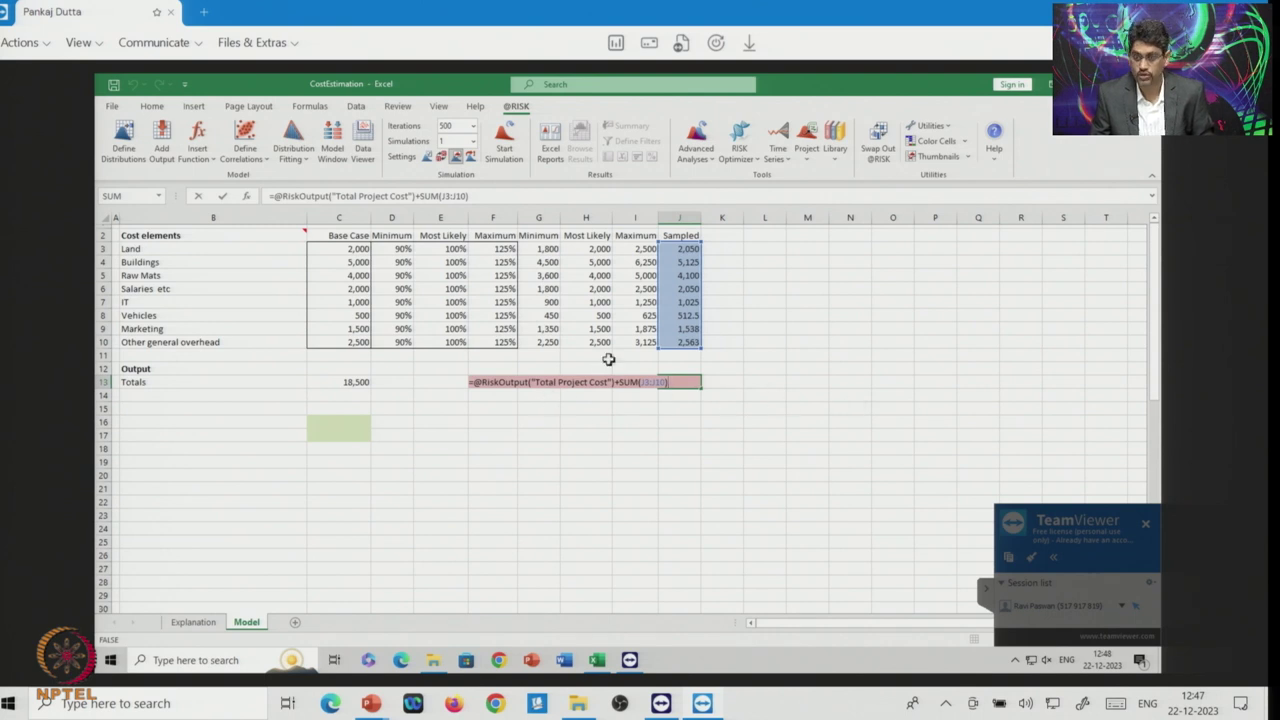
key("Return")
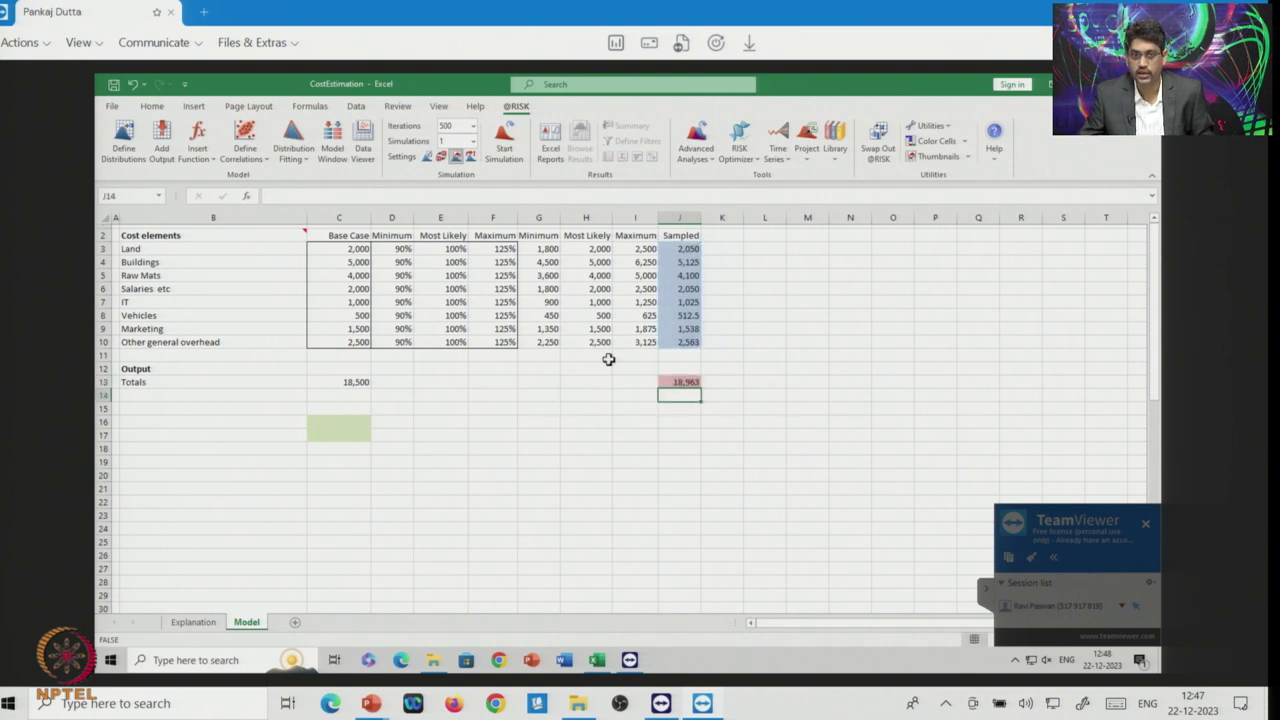
Enter =RiskPert(G3,H3,I3) in L3, using Land's minimum, most likely and maximum costs as the arguments.
left_click(769, 248)
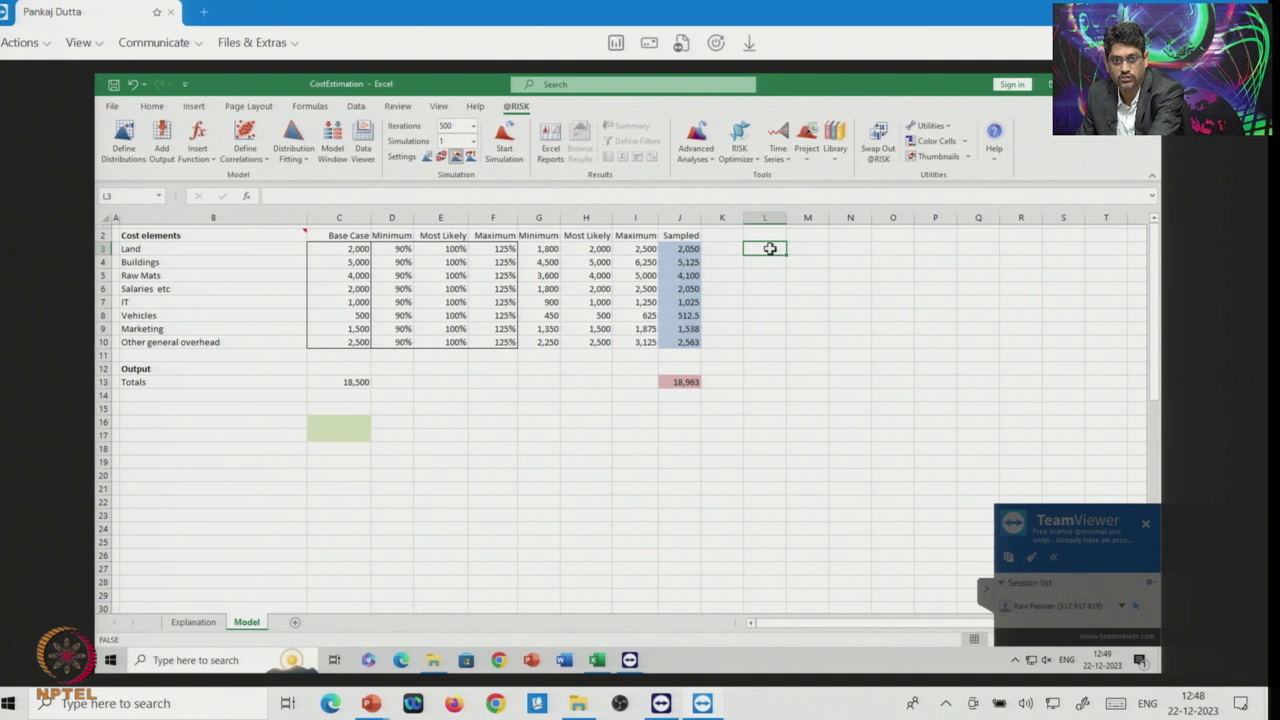
double_click(770, 248)
type("=@RiskPert(,0,10)")
left_click(546, 247)
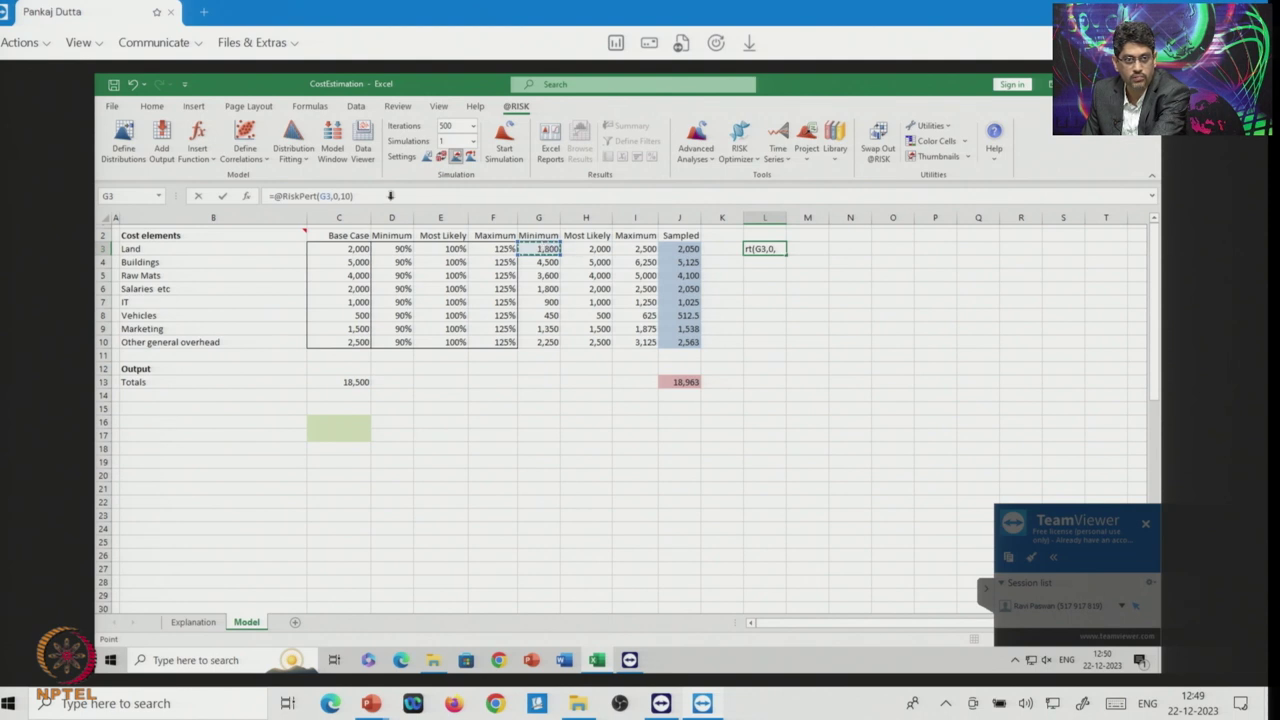
left_click(336, 196)
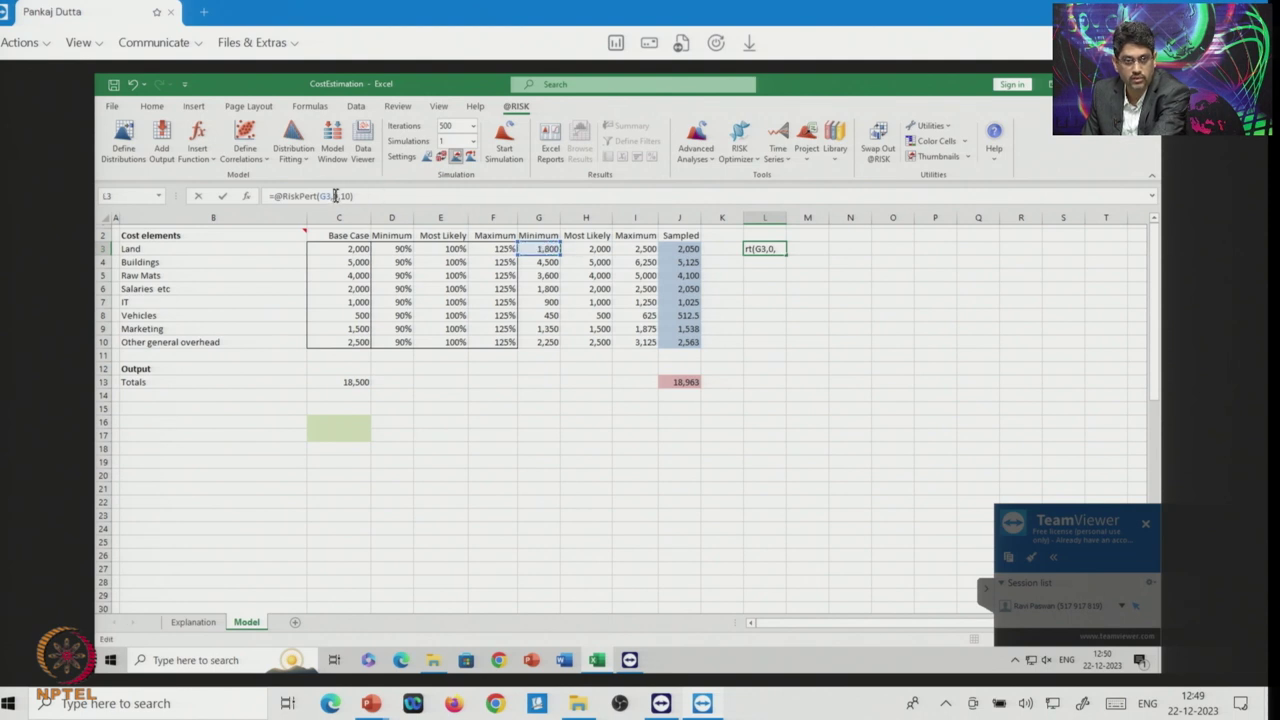
key("BackSpace")
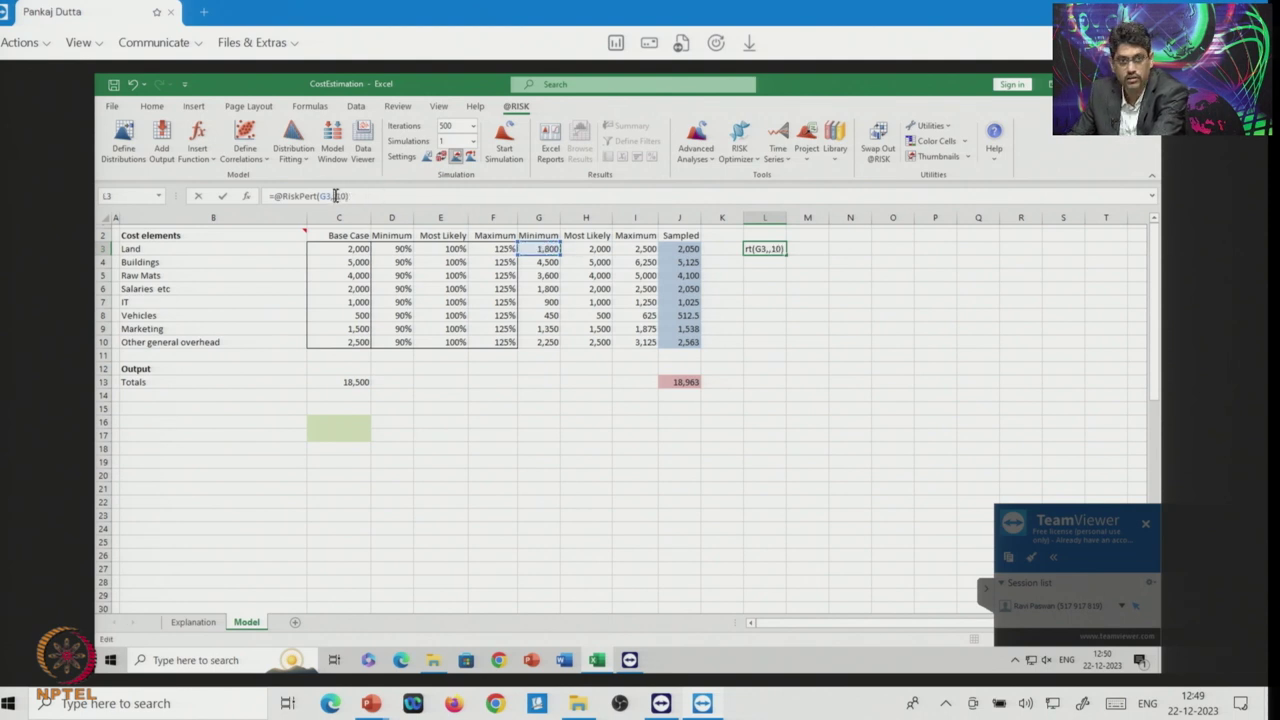
left_click(589, 248)
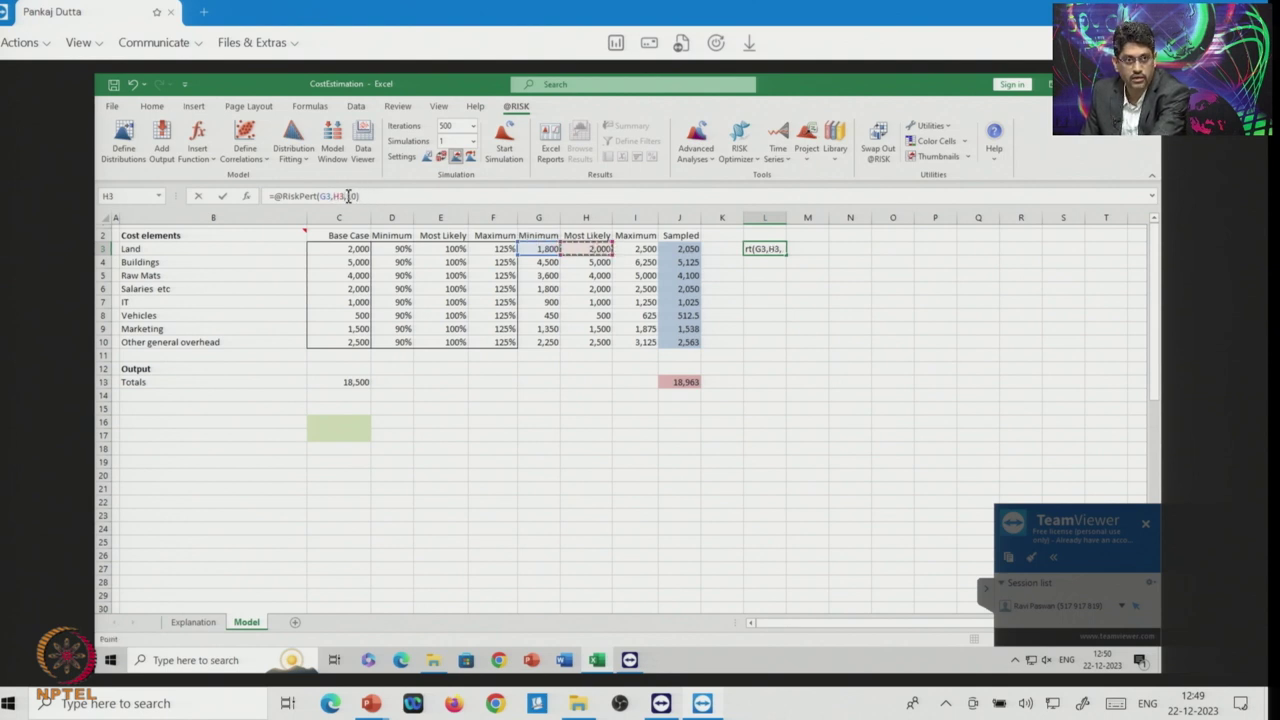
left_click(347, 196)
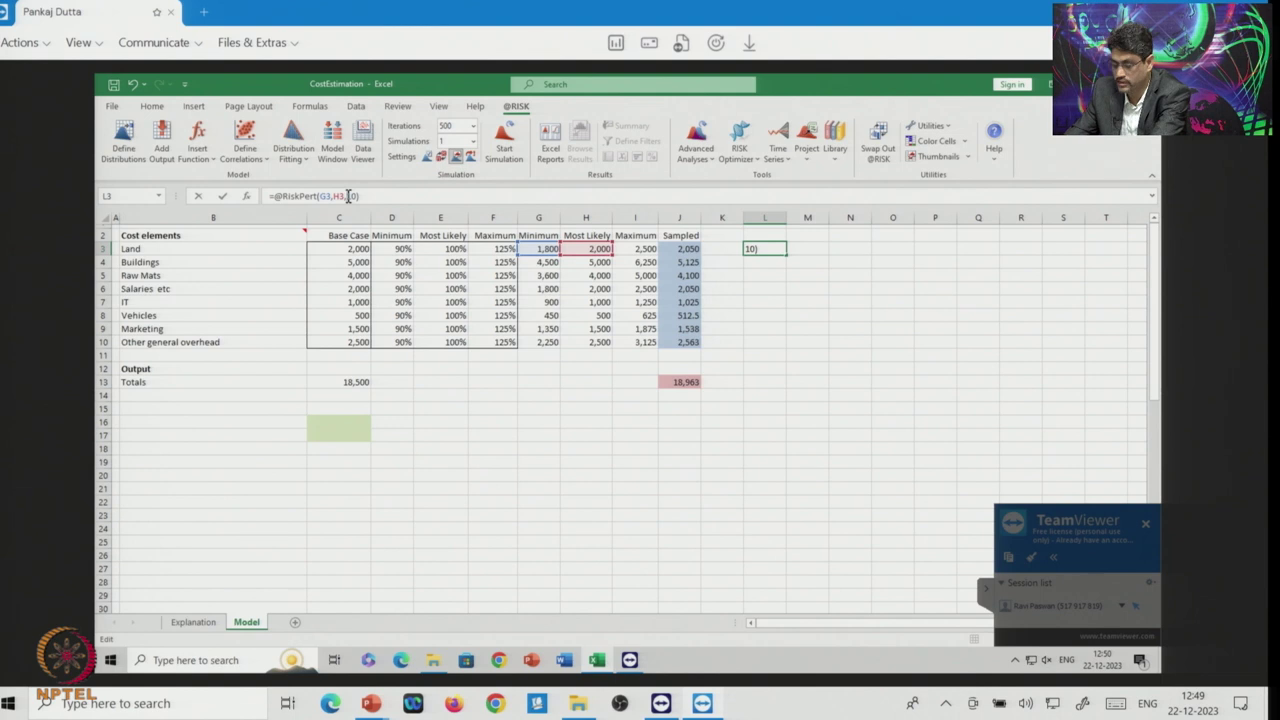
key("Delete")
key("Delete")
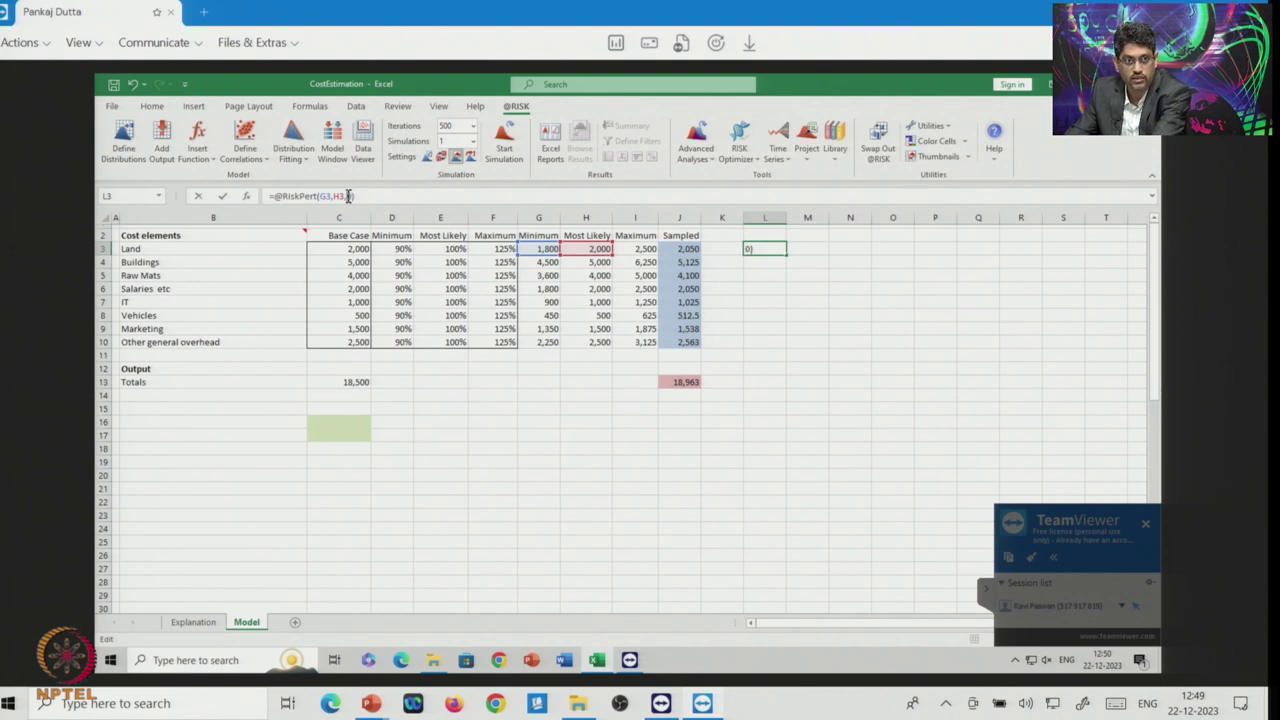
left_click(646, 248)
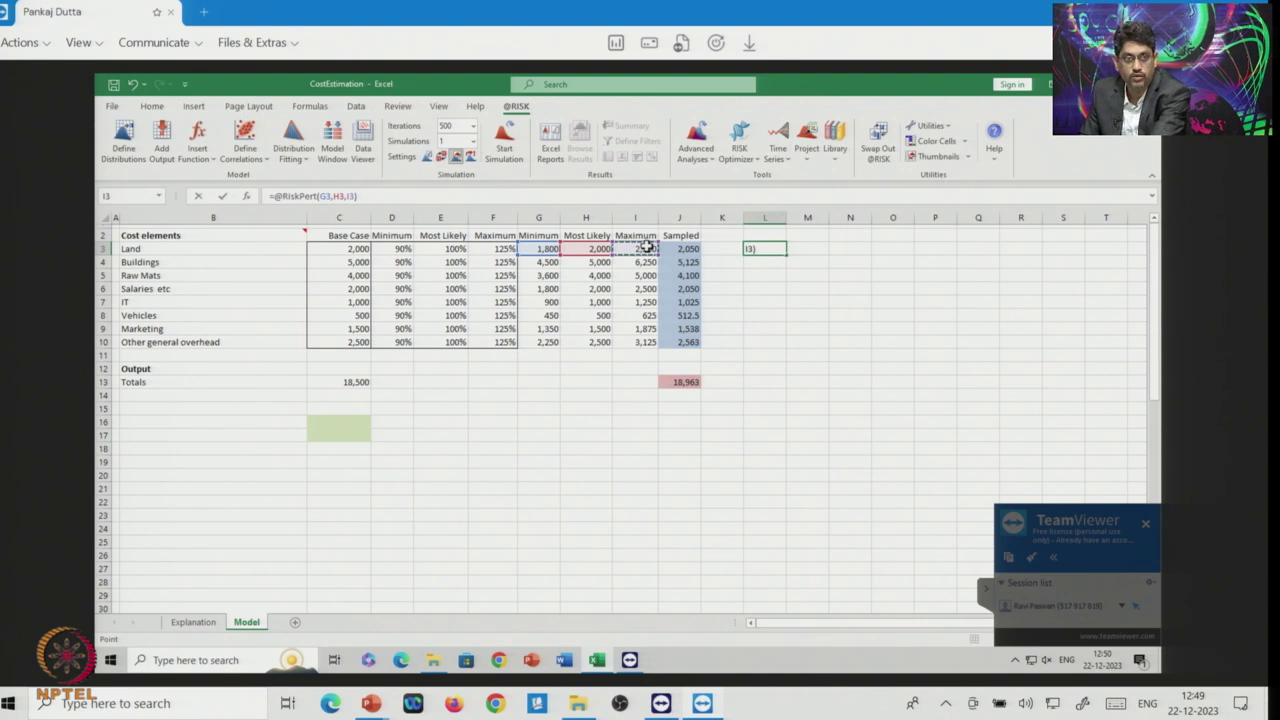
key("Return")
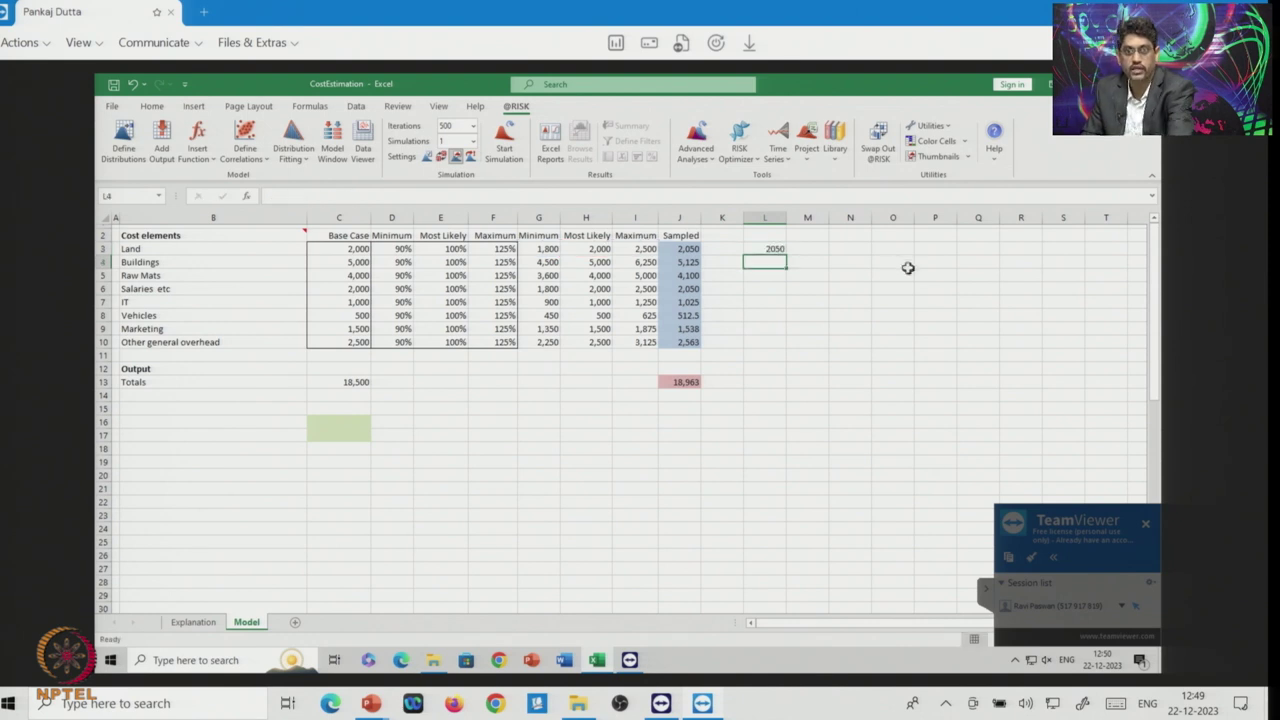
Copy the PERT formula from L3 down through L10 to cover the remaining cost elements.
left_click(771, 250)
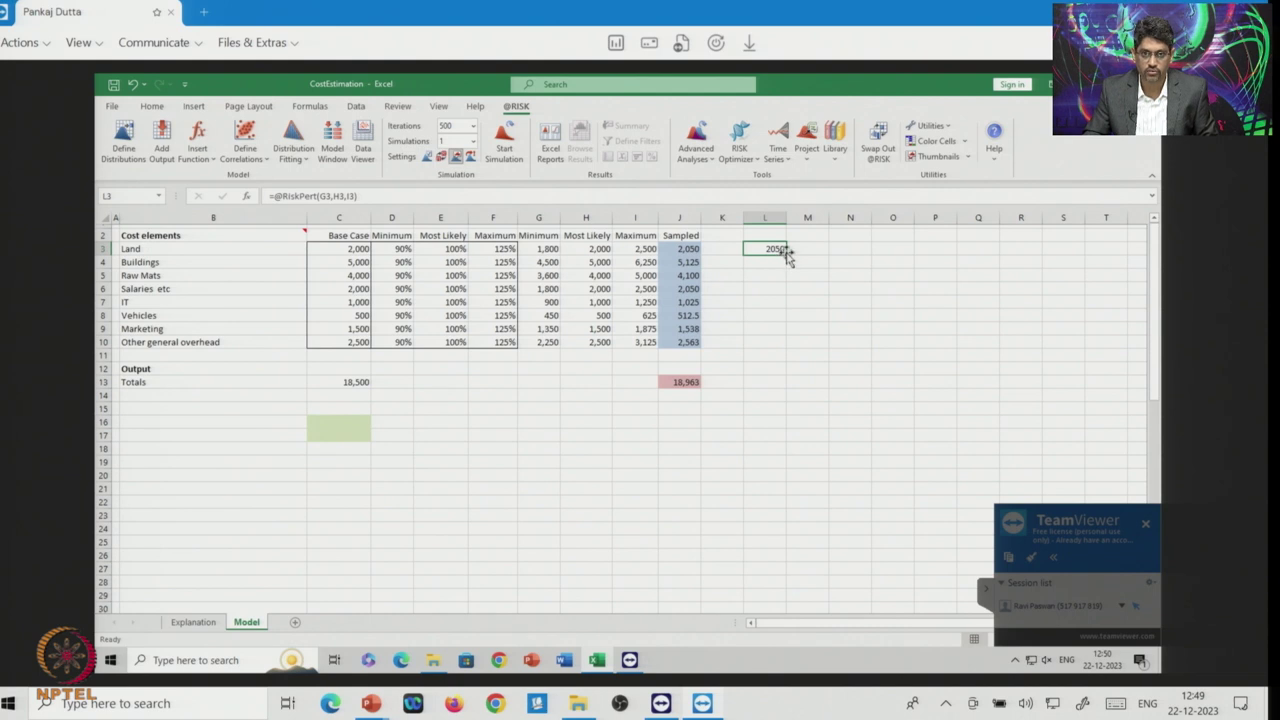
left_click_drag(786, 255, 786, 345)
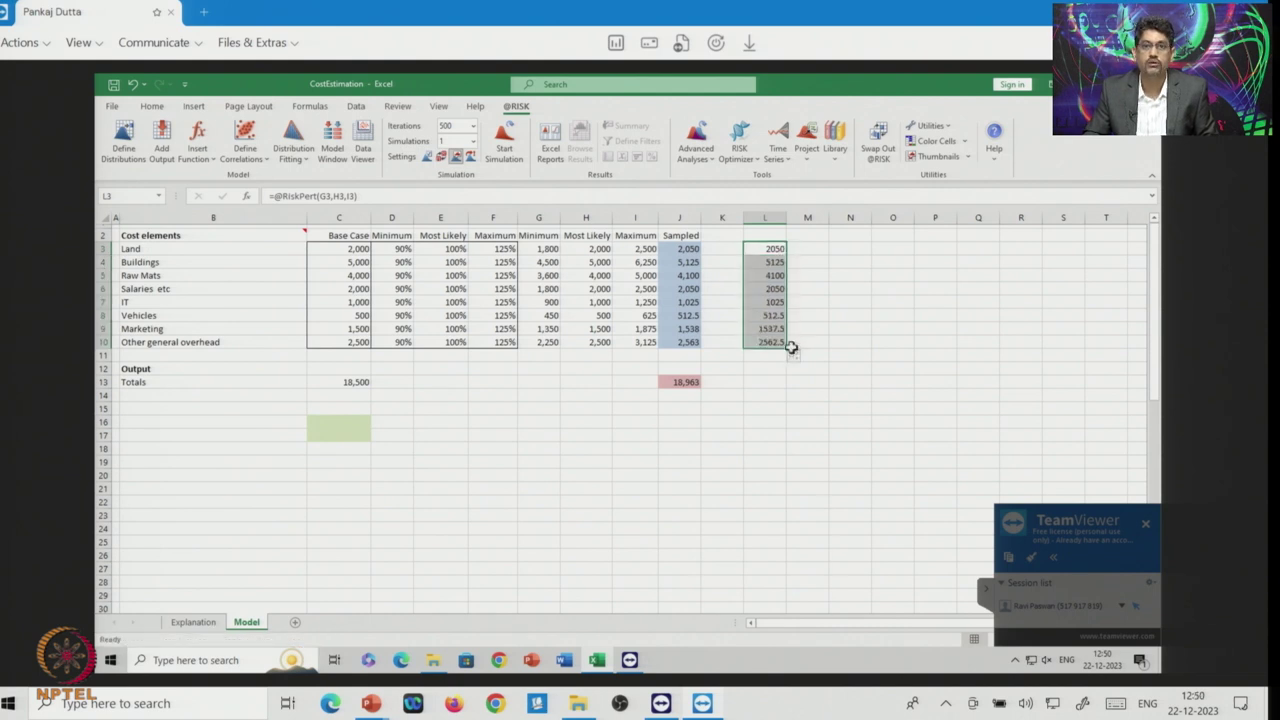
left_click(772, 407)
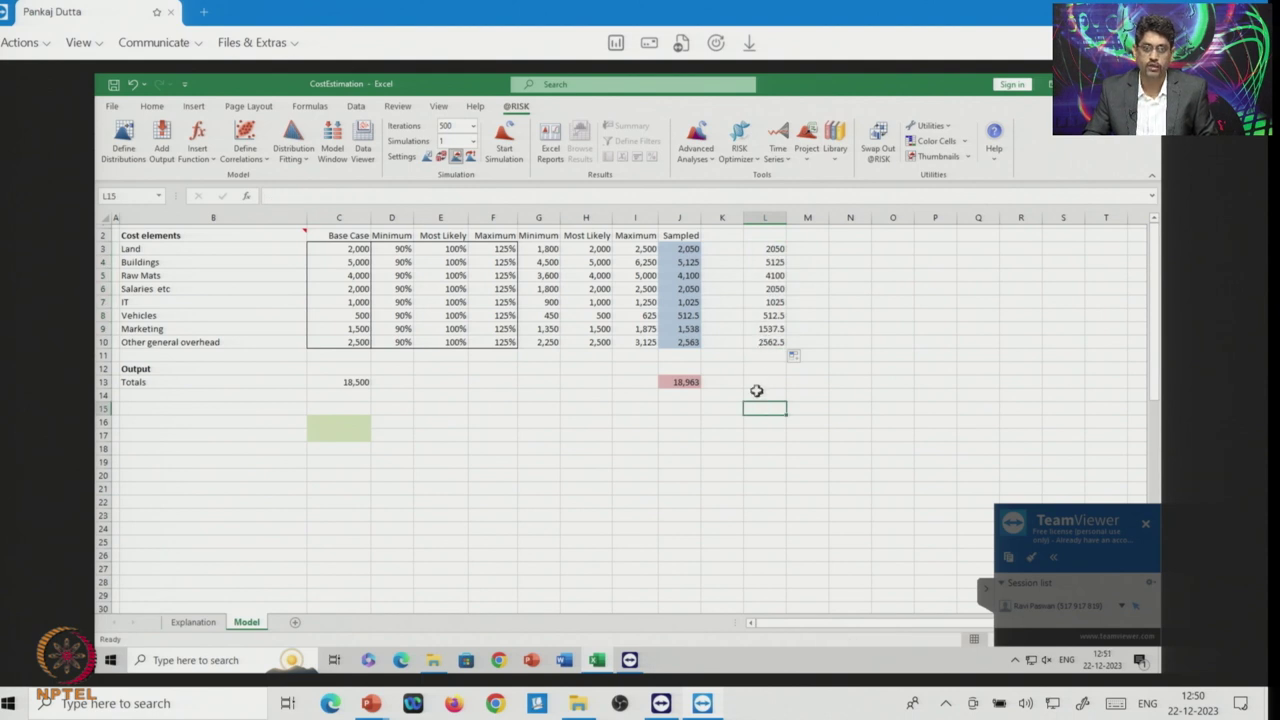
Total the new PERT samples in L13 with =SUM(L3:L10).
left_click(764, 383)
type("sum")
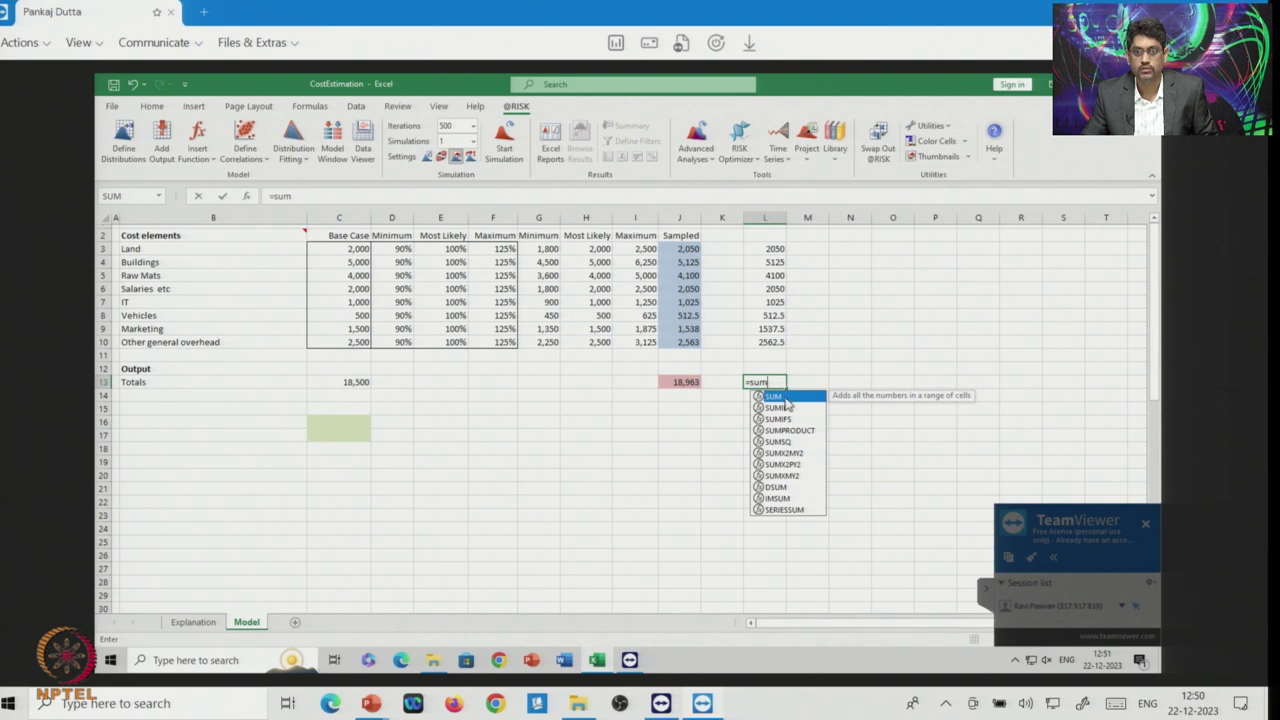
double_click(791, 400)
left_click_drag(766, 251, 777, 338)
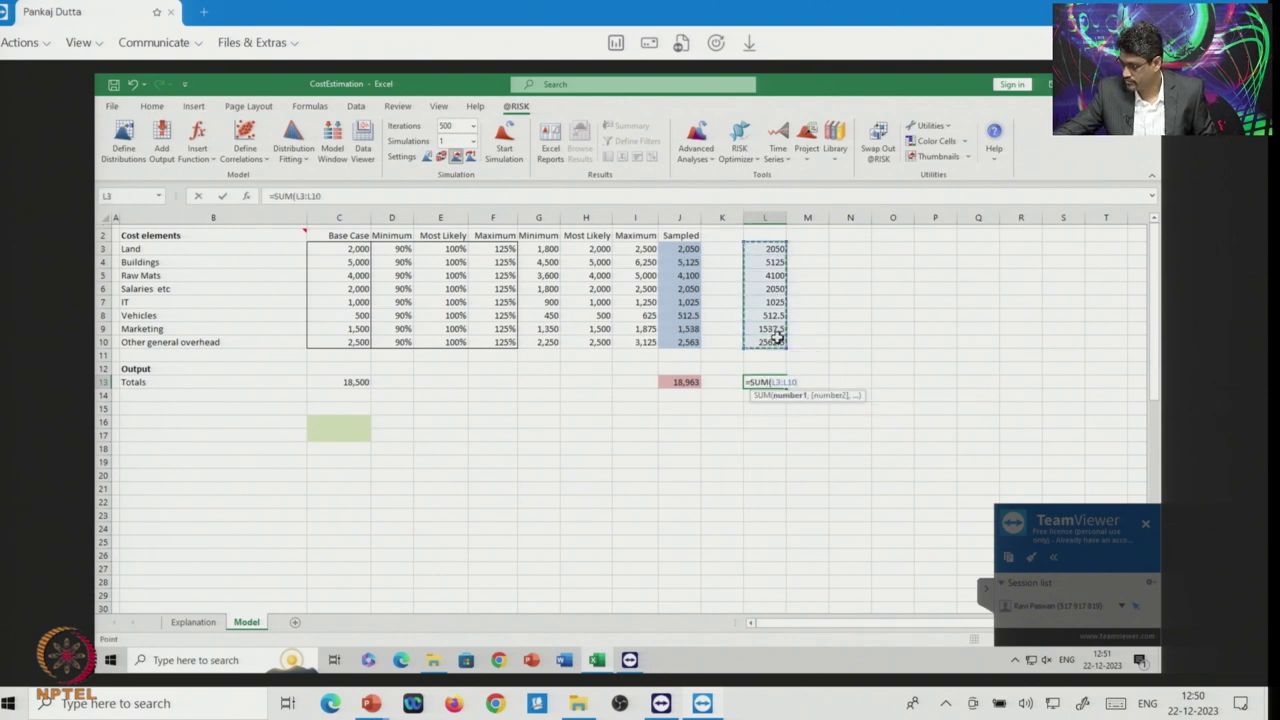
key("Return")
left_click(774, 383)
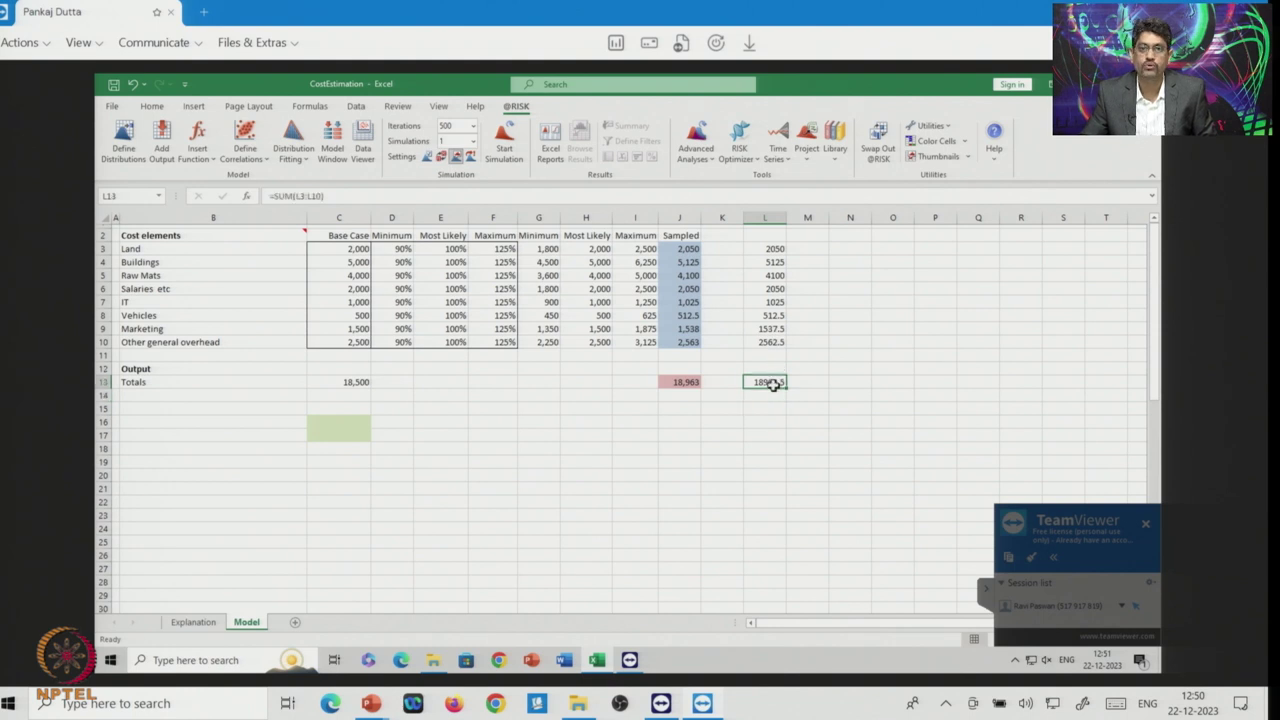
left_click(162, 148)
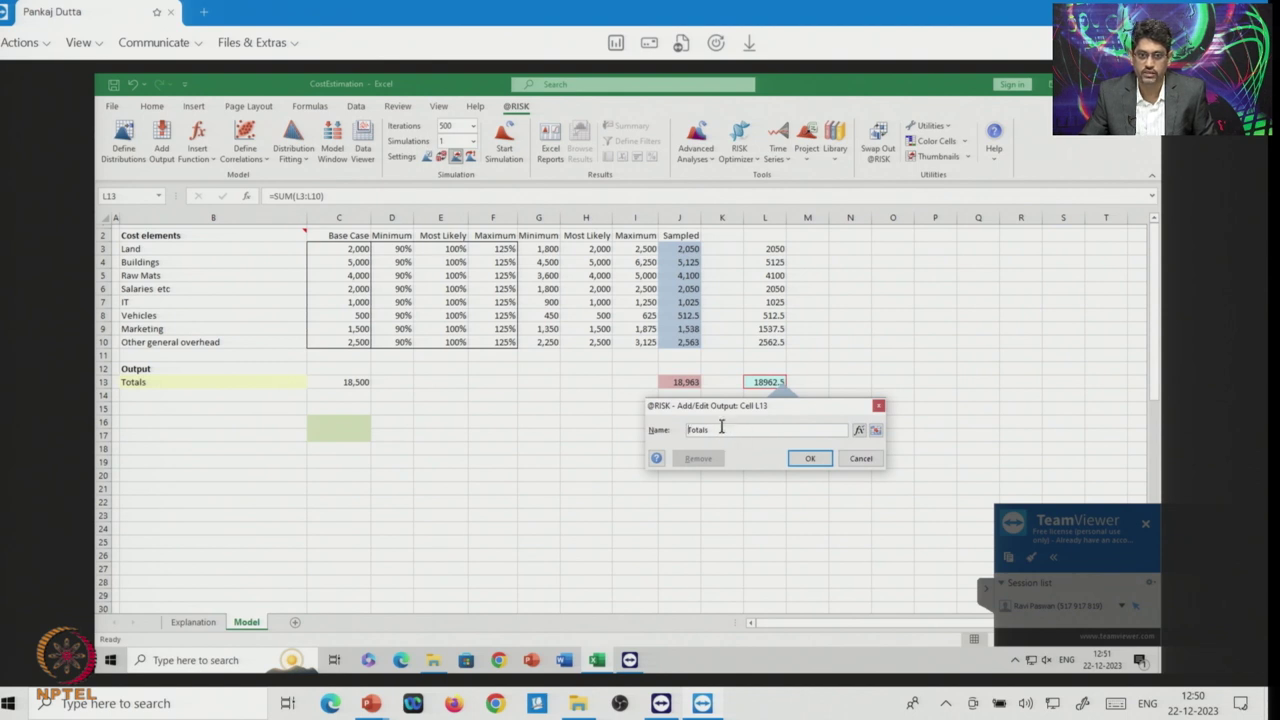
left_click(810, 458)
left_click(676, 383)
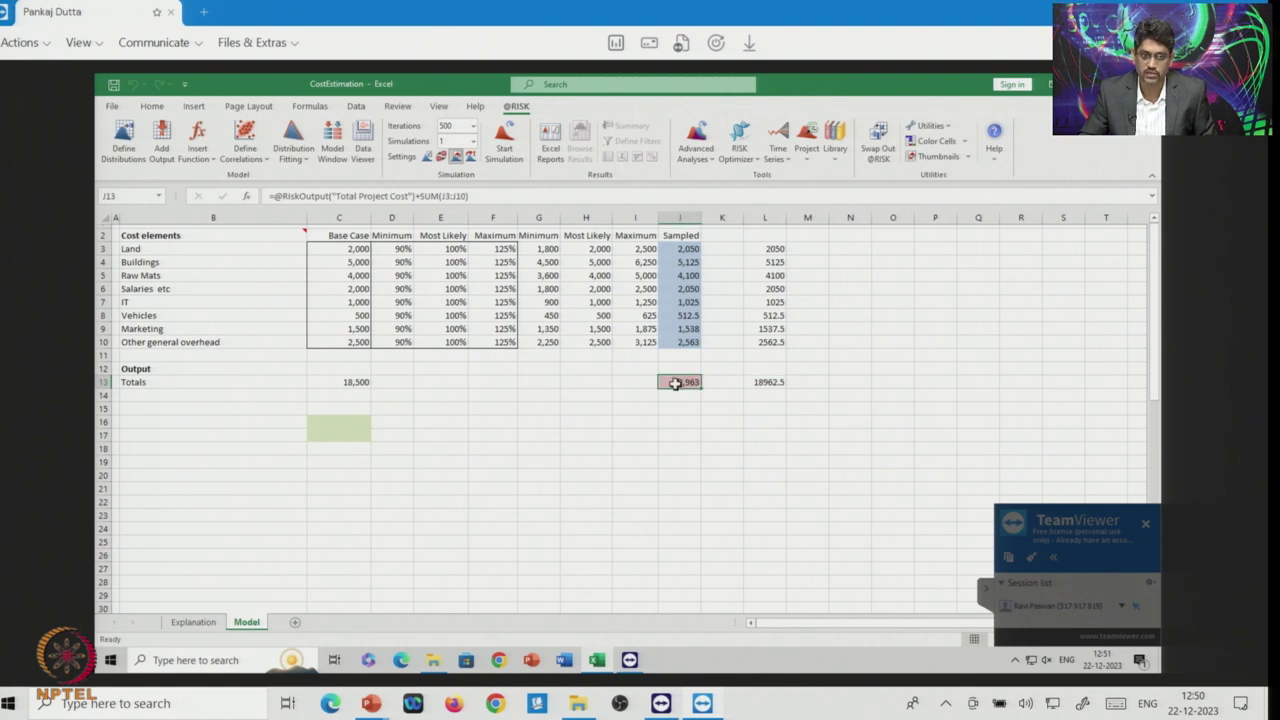
left_click(764, 381)
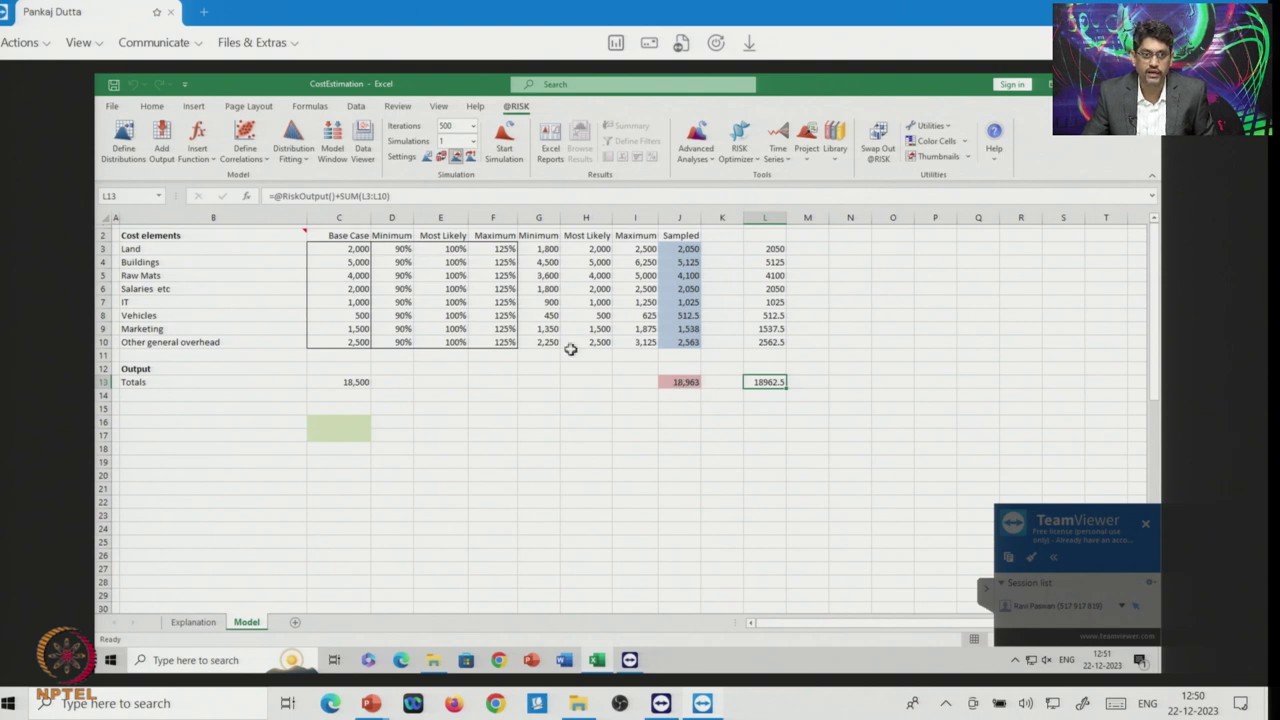
Run the simulation with 1000 iterations for the Total Project Cost output in J13, placing the results graph beside the cost table.
left_click(680, 381)
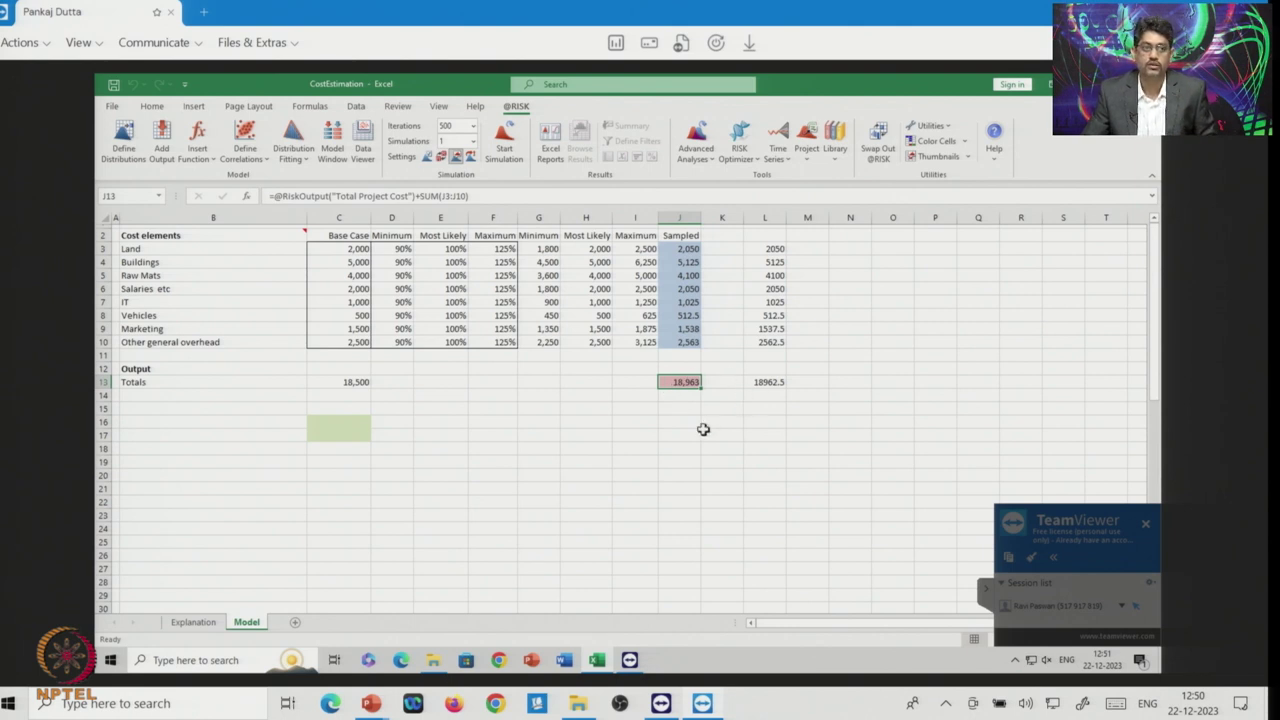
left_click(474, 127)
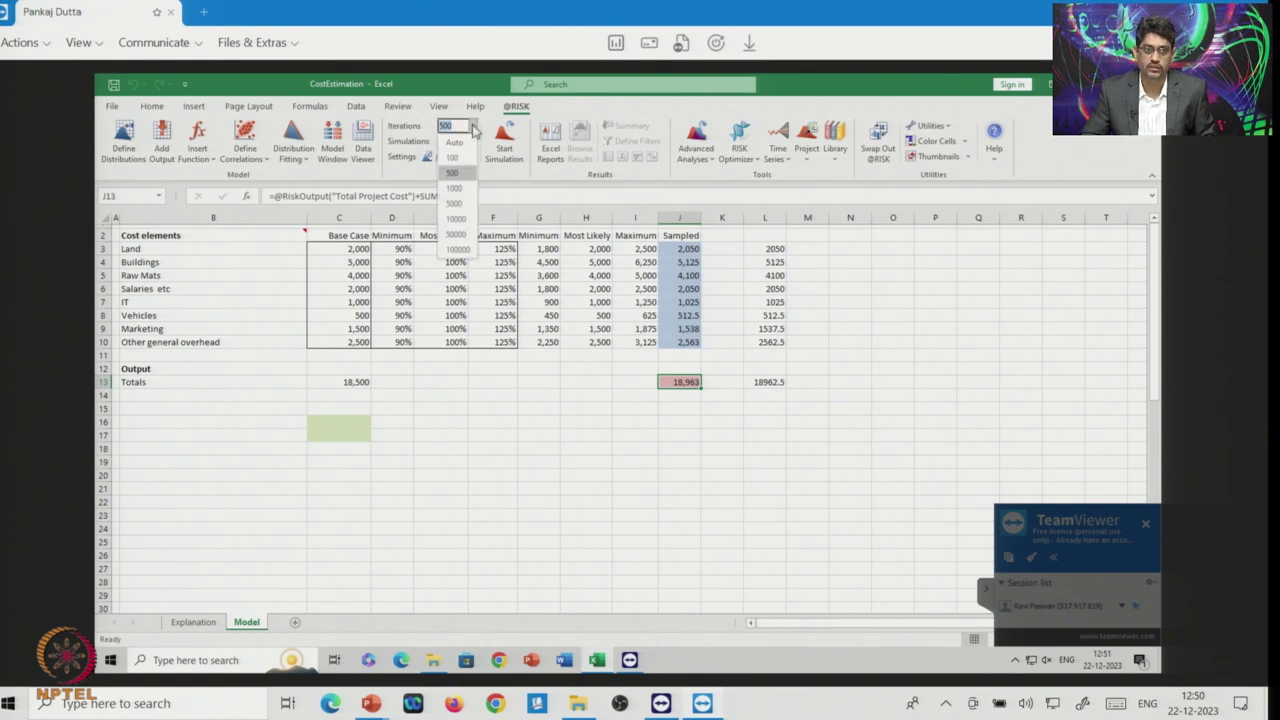
left_click(461, 187)
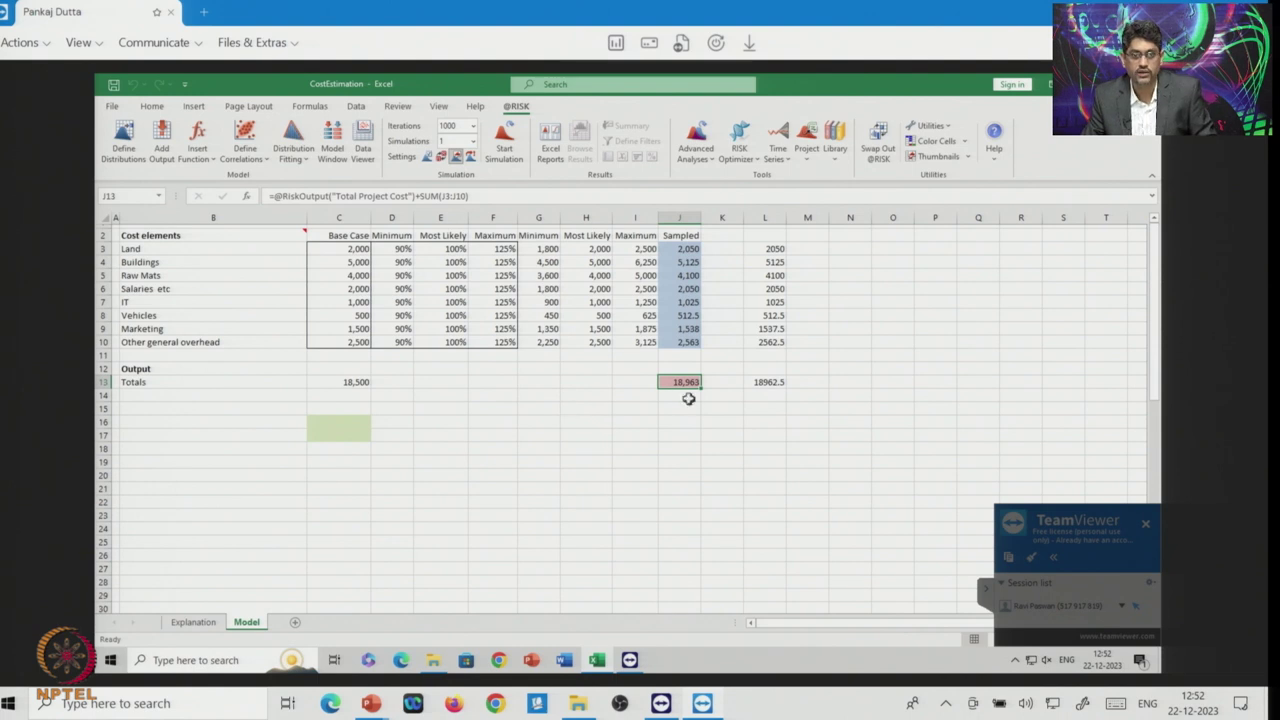
left_click(503, 140)
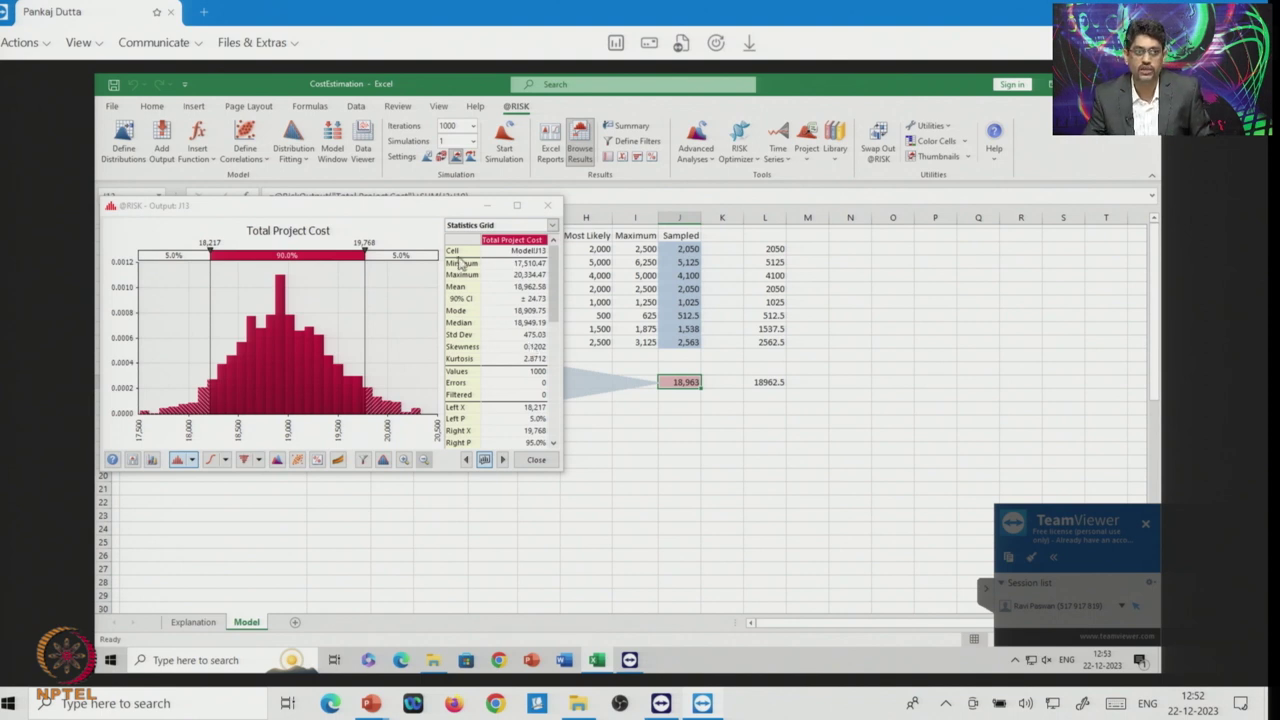
left_click_drag(370, 208, 585, 346)
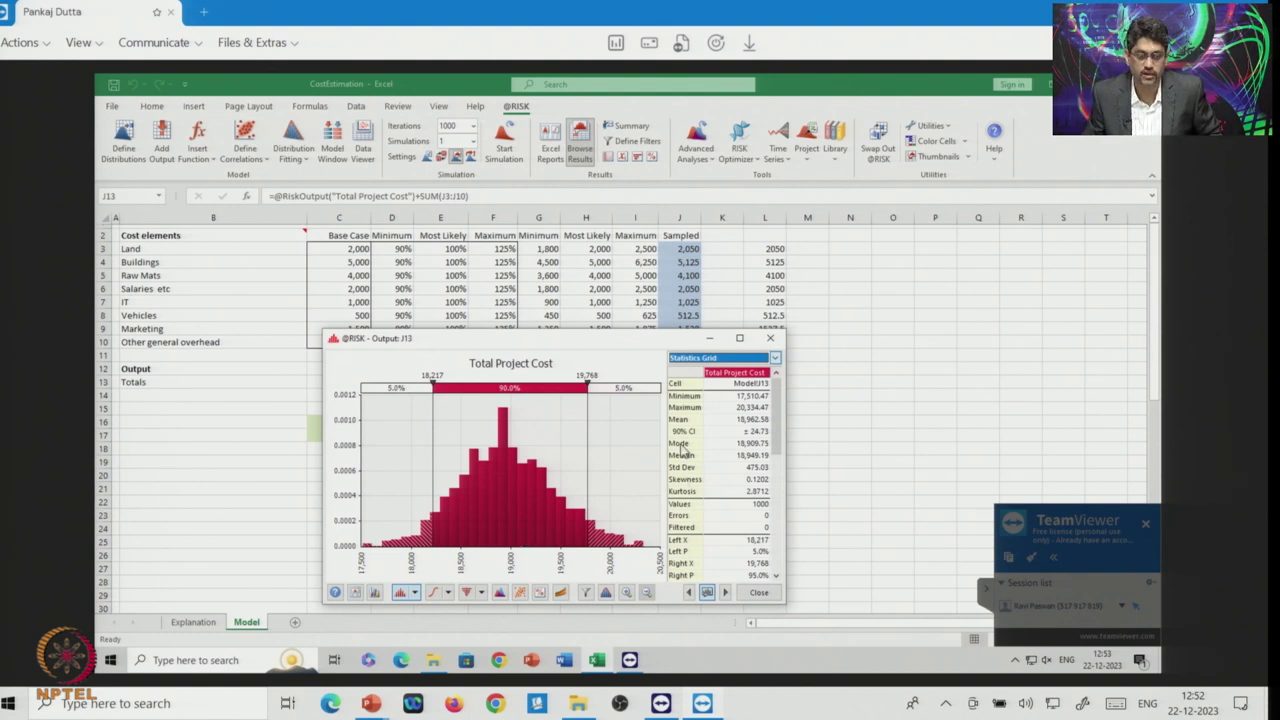
left_click_drag(612, 344, 1015, 225)
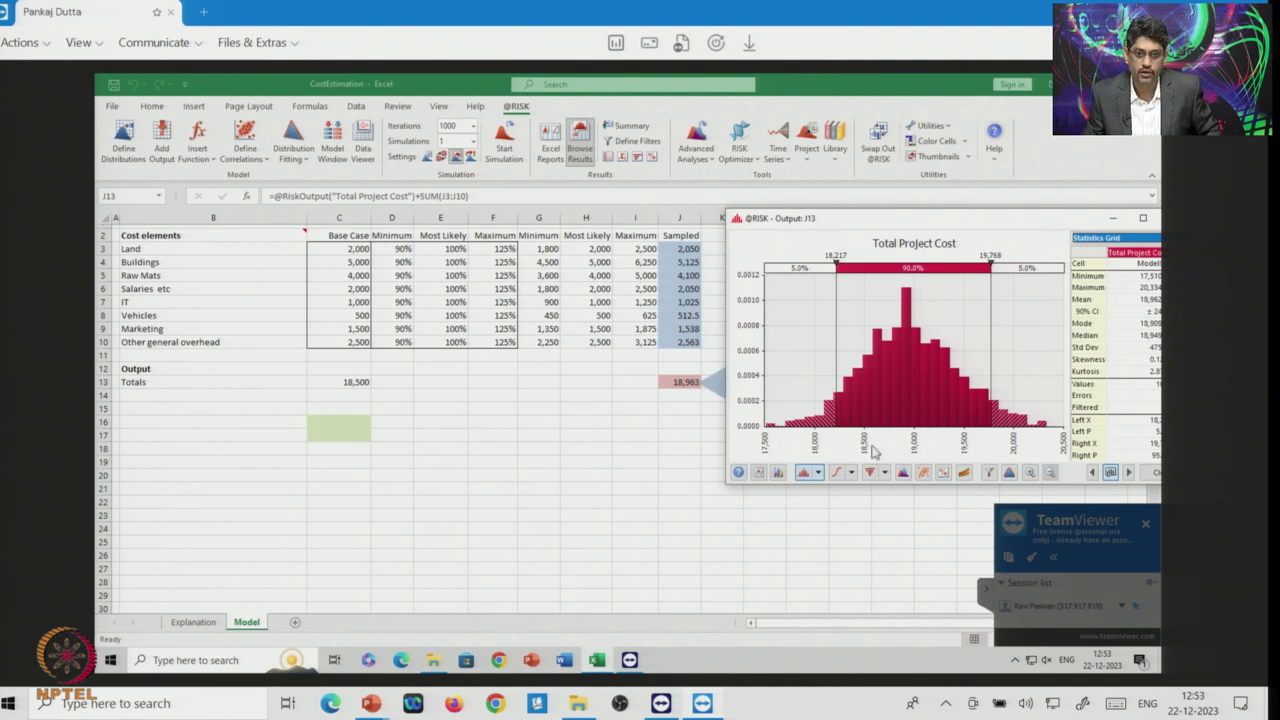
View the Total Project Cost results as a change-in-output-mean tornado chart and as a spider graph, and close the results window.
left_click(885, 477)
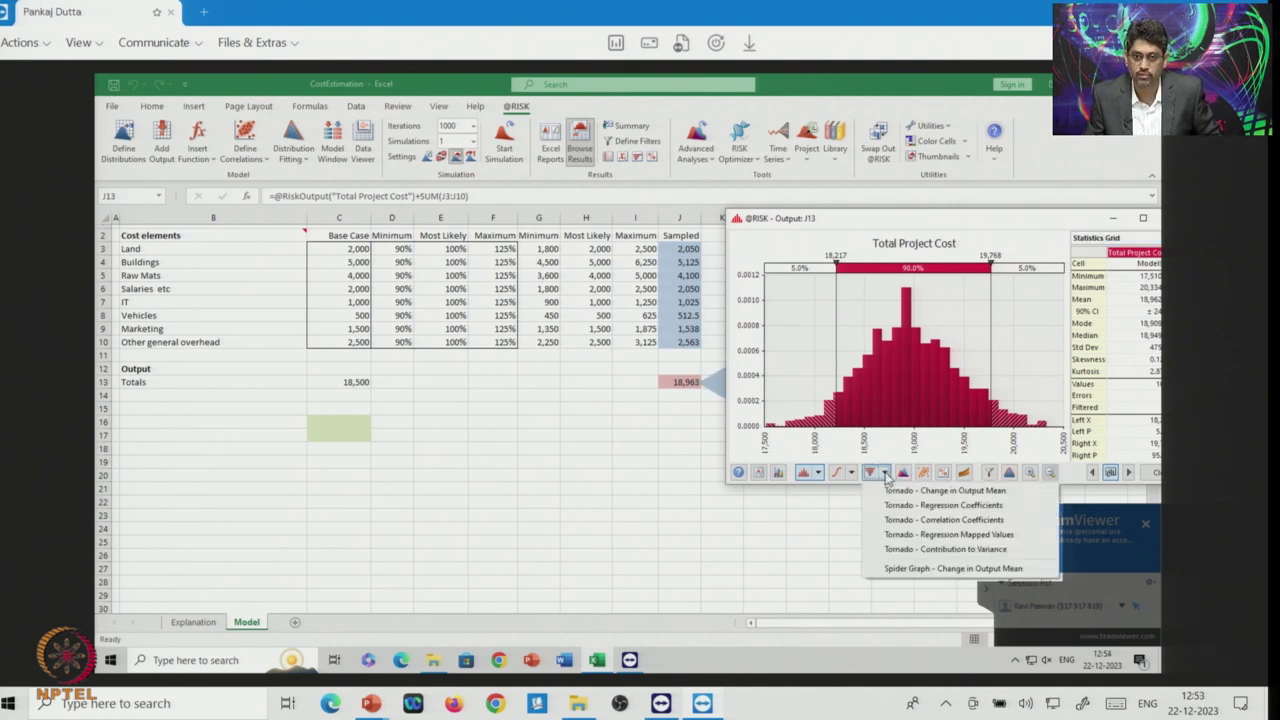
left_click(911, 492)
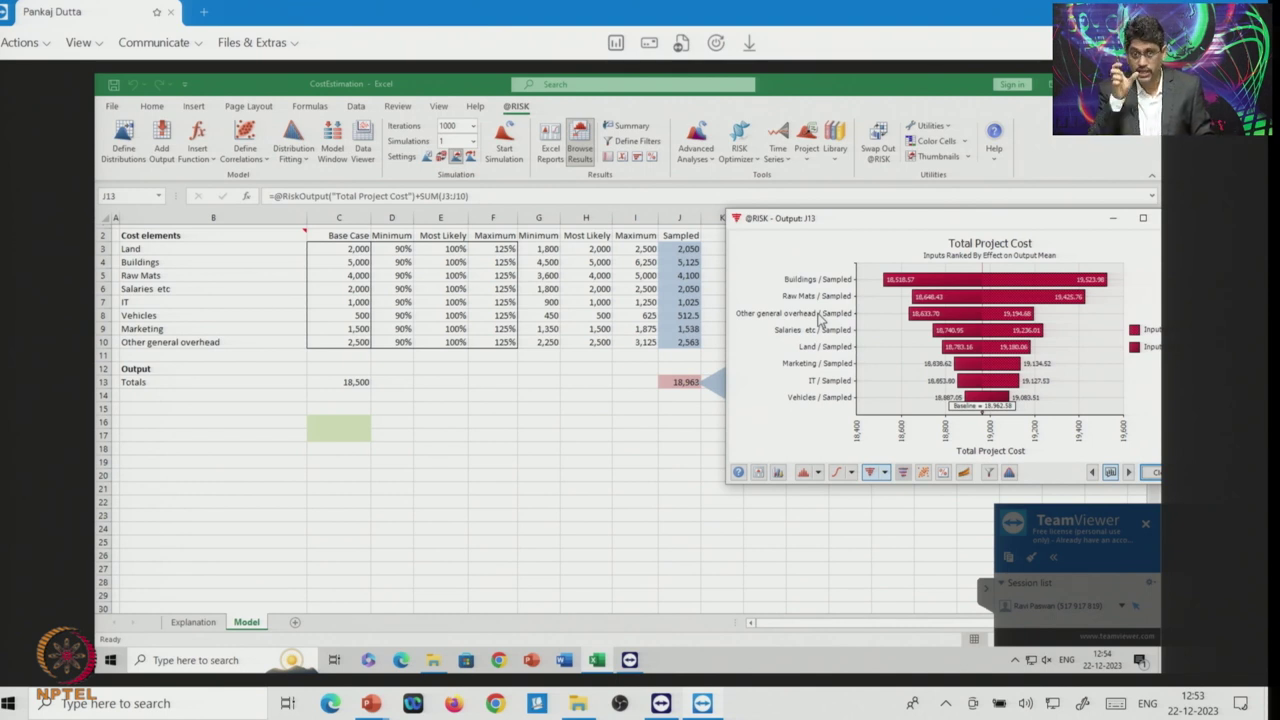
left_click(884, 473)
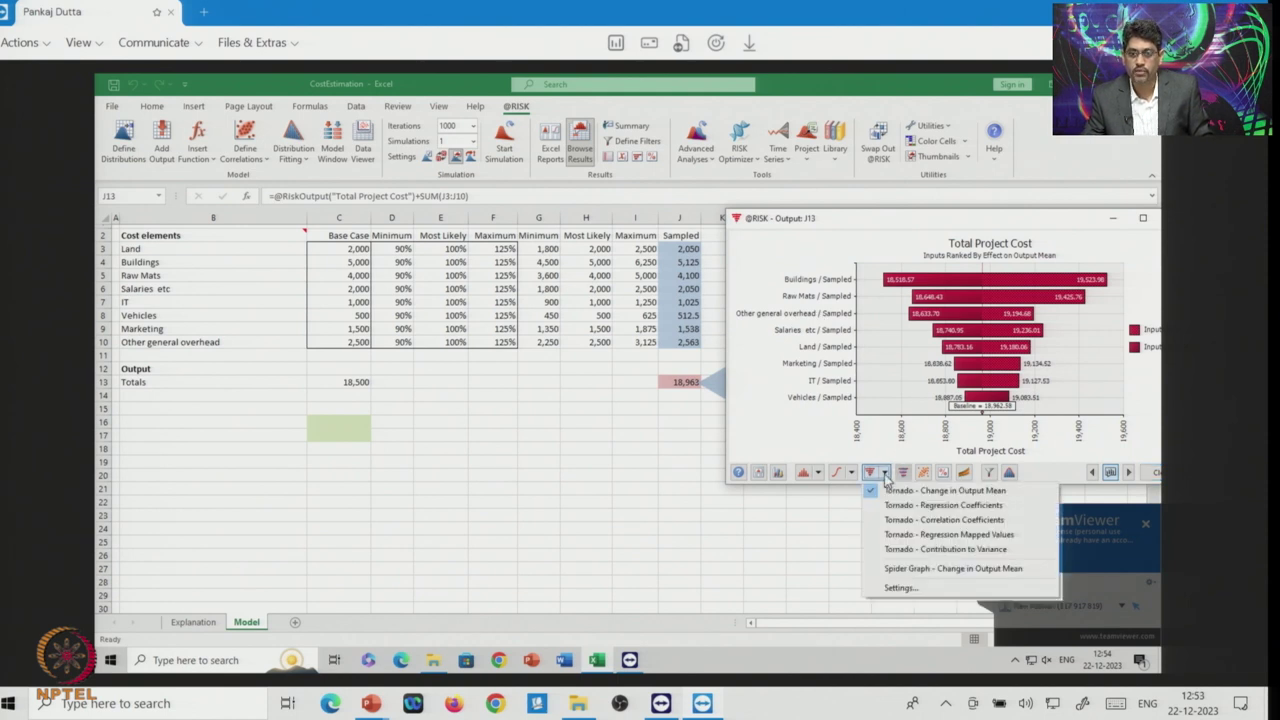
left_click(921, 570)
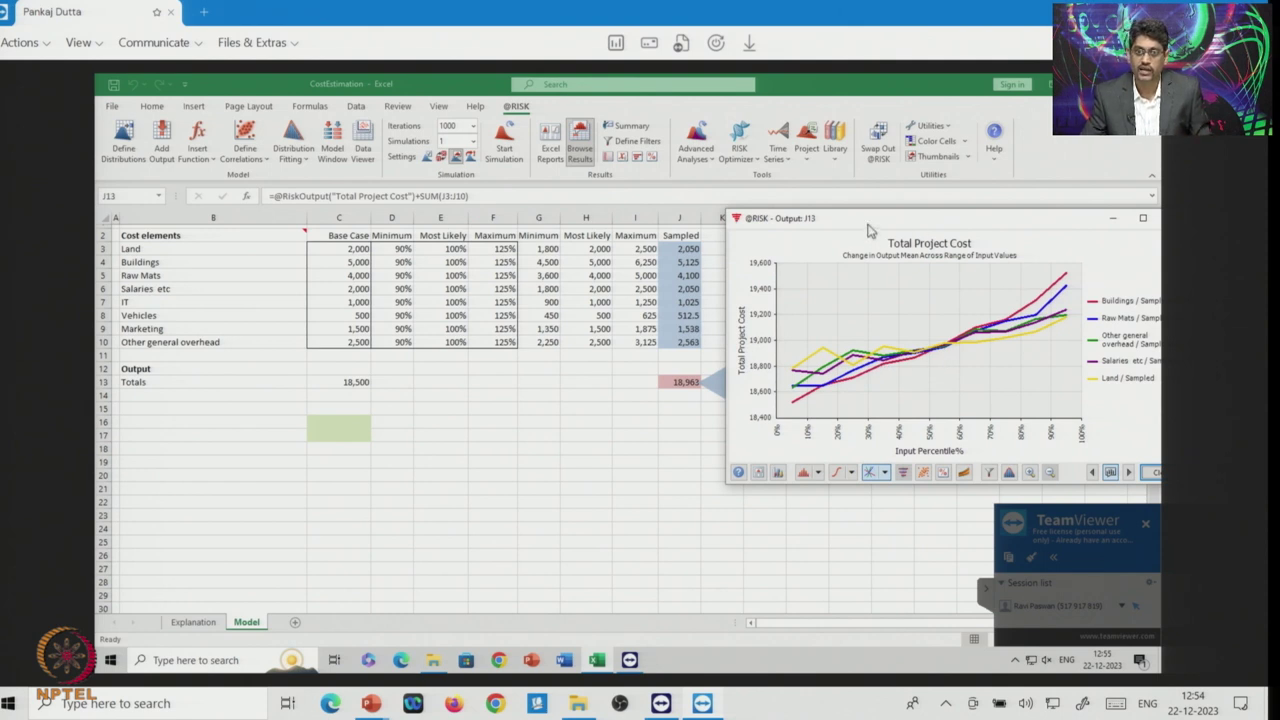
left_click_drag(868, 229, 706, 205)
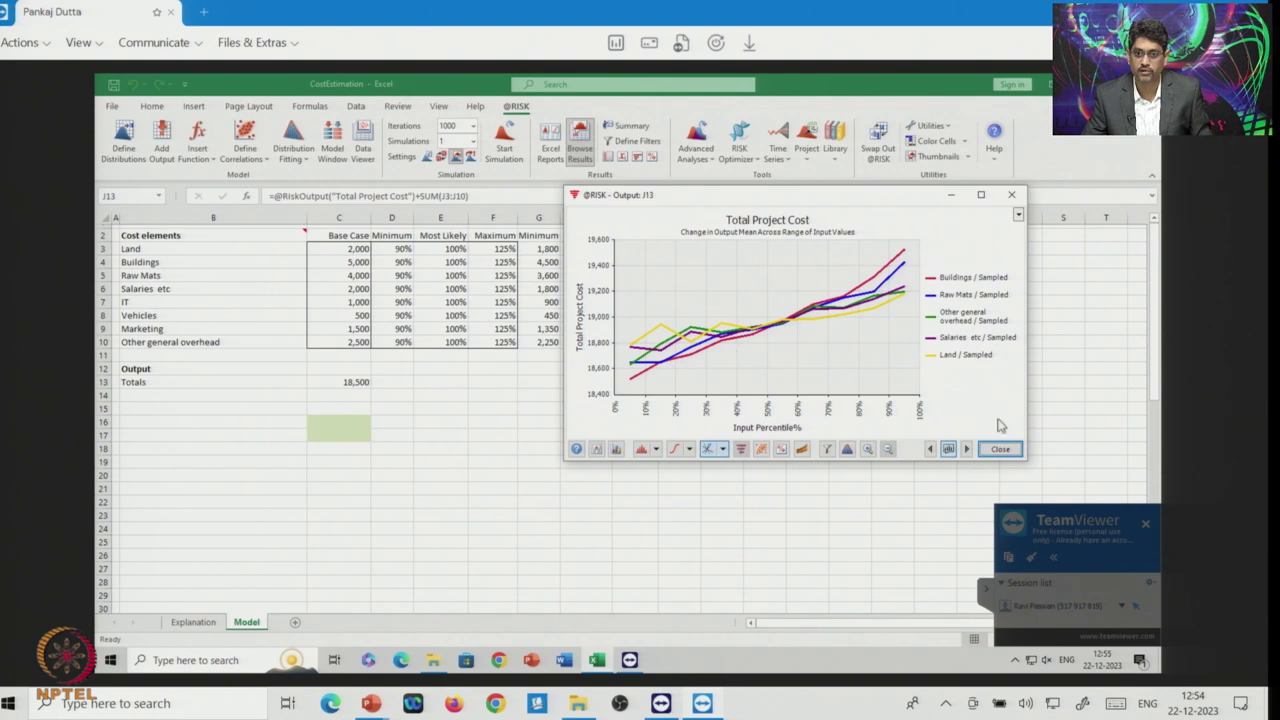
left_click(999, 450)
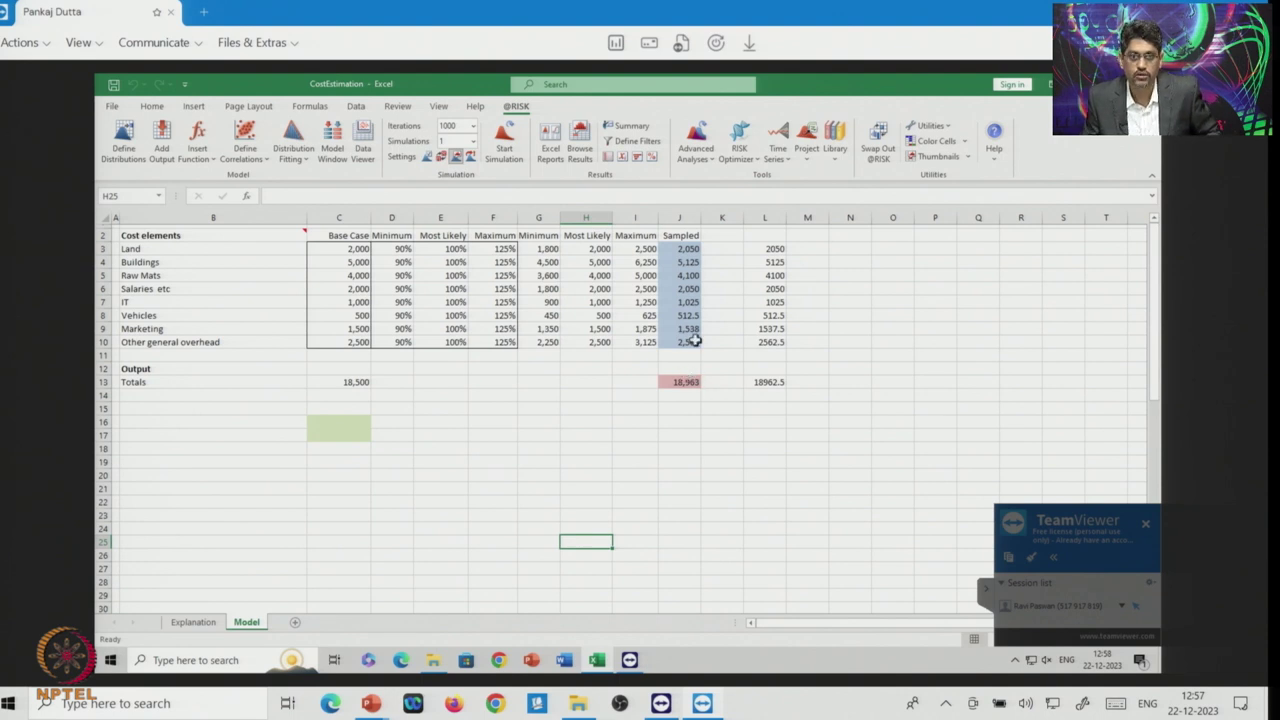
Reopen the Total Project Cost results and create a scatter plot against the sampled Buildings cost in J4.
left_click(580, 152)
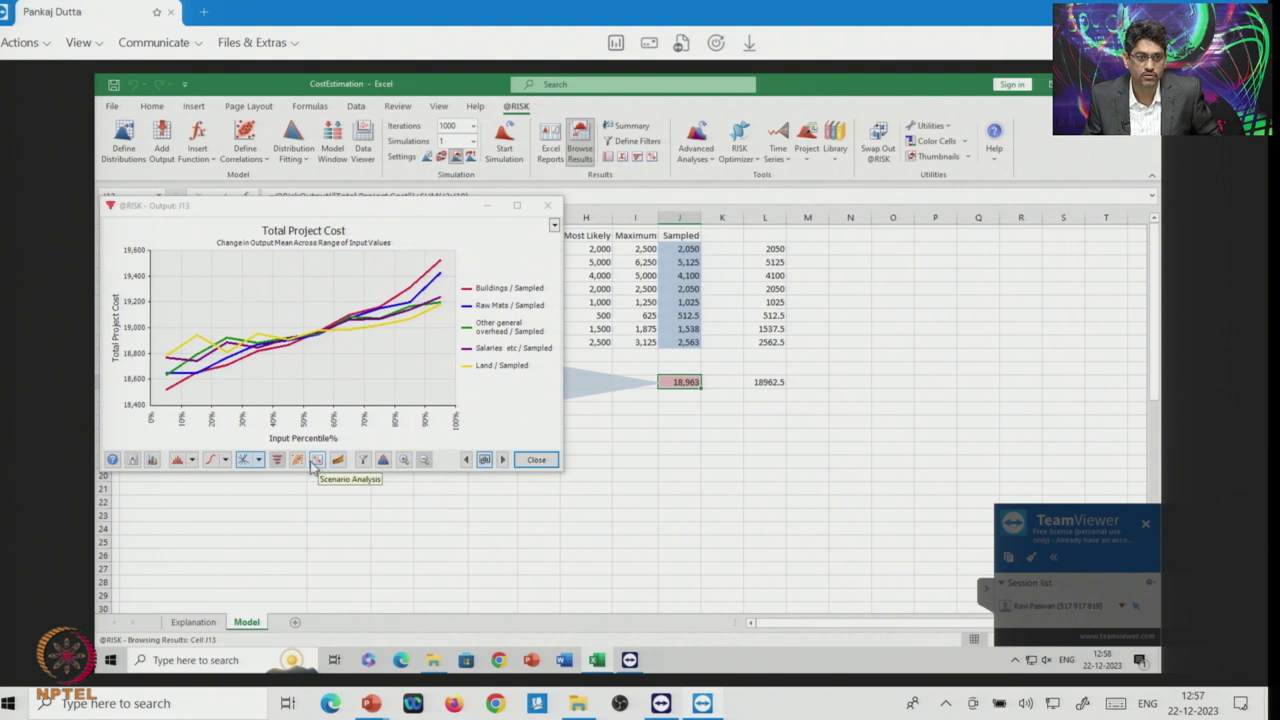
left_click(299, 461)
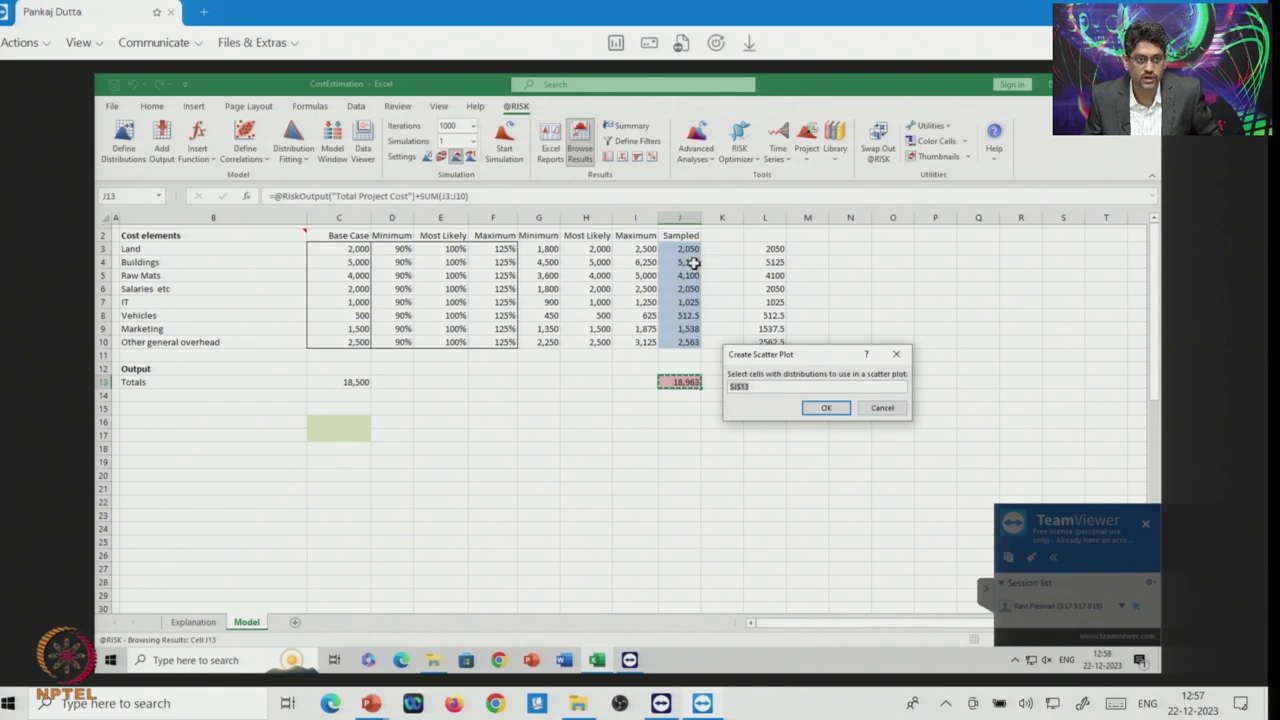
left_click(690, 262)
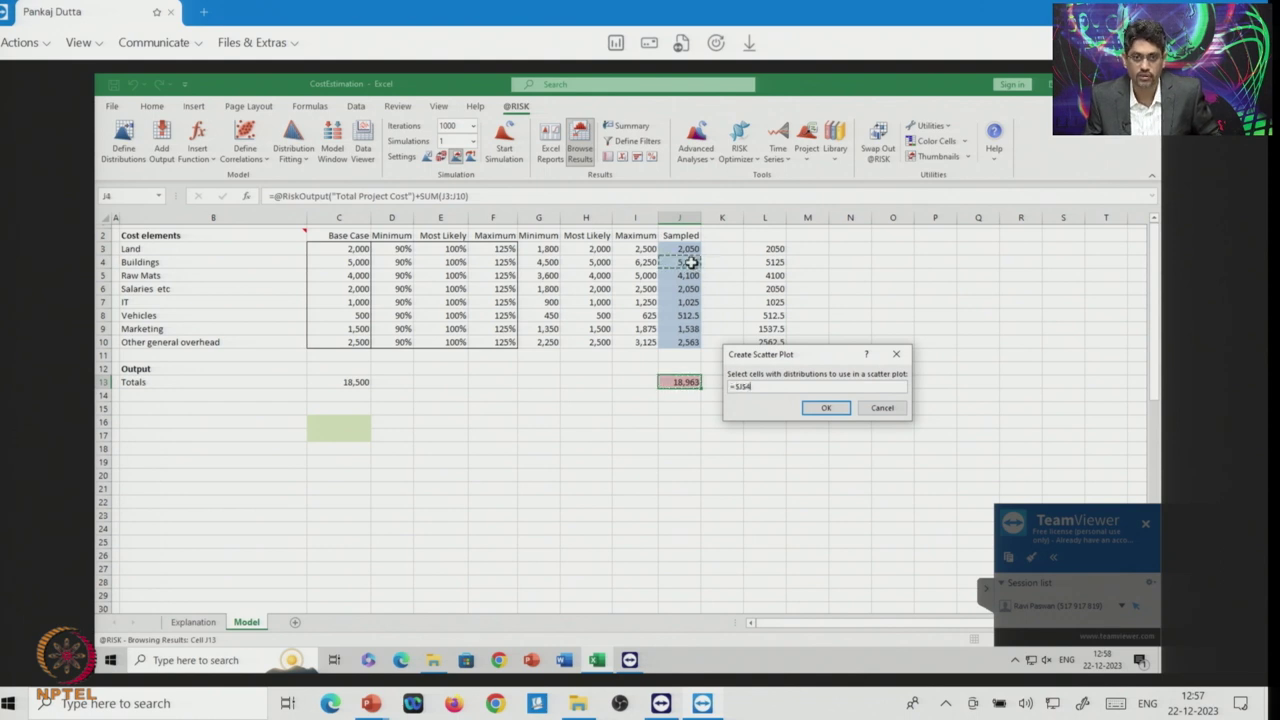
left_click(826, 409)
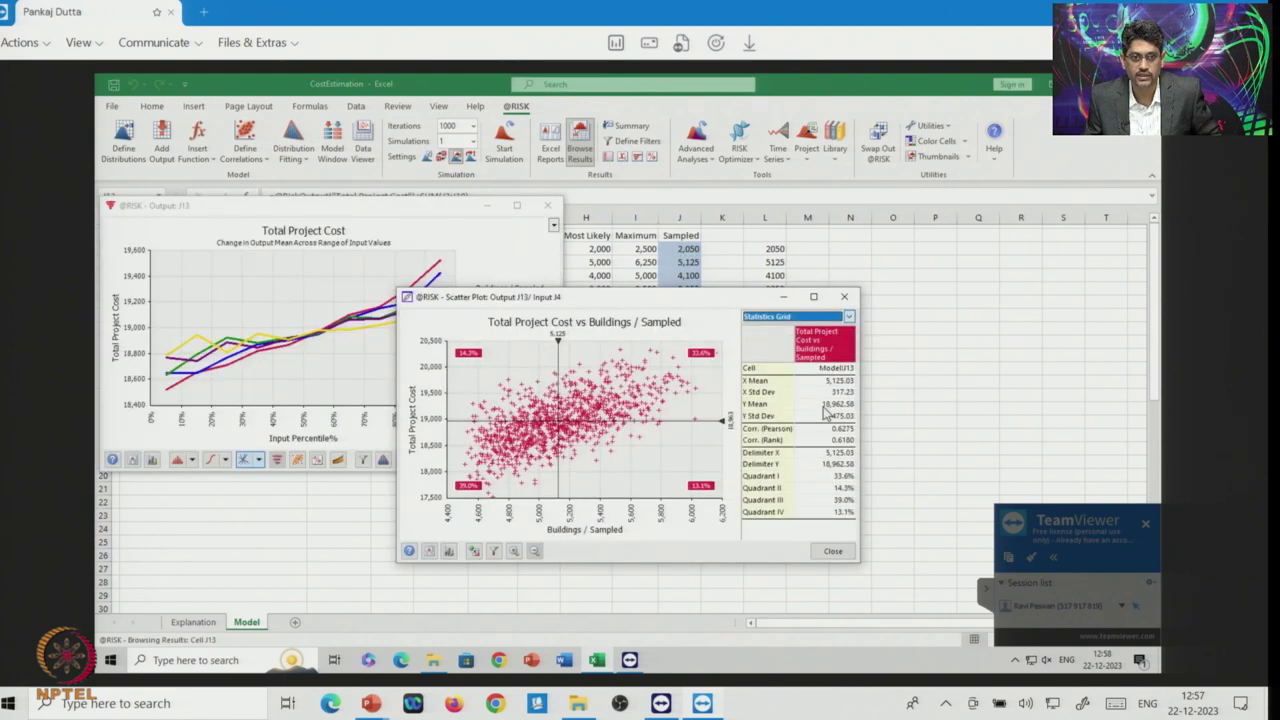